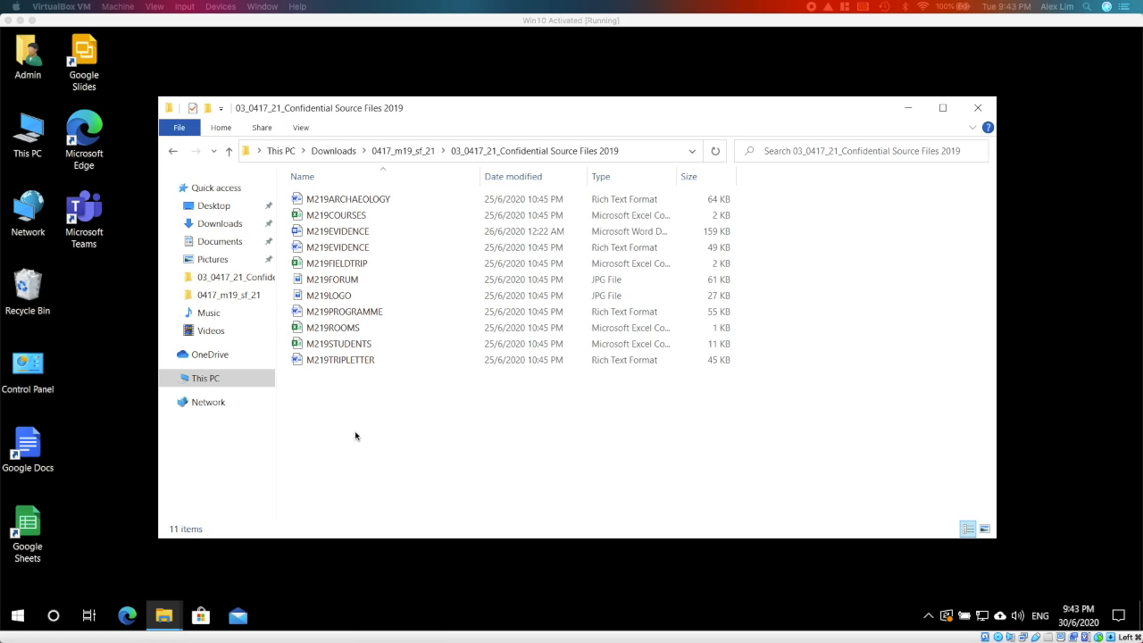
# - Launch Microsoft Access
pyautogui.click(17, 615)
pyautogui.click(17, 615)
pyautogui.click(17, 616)
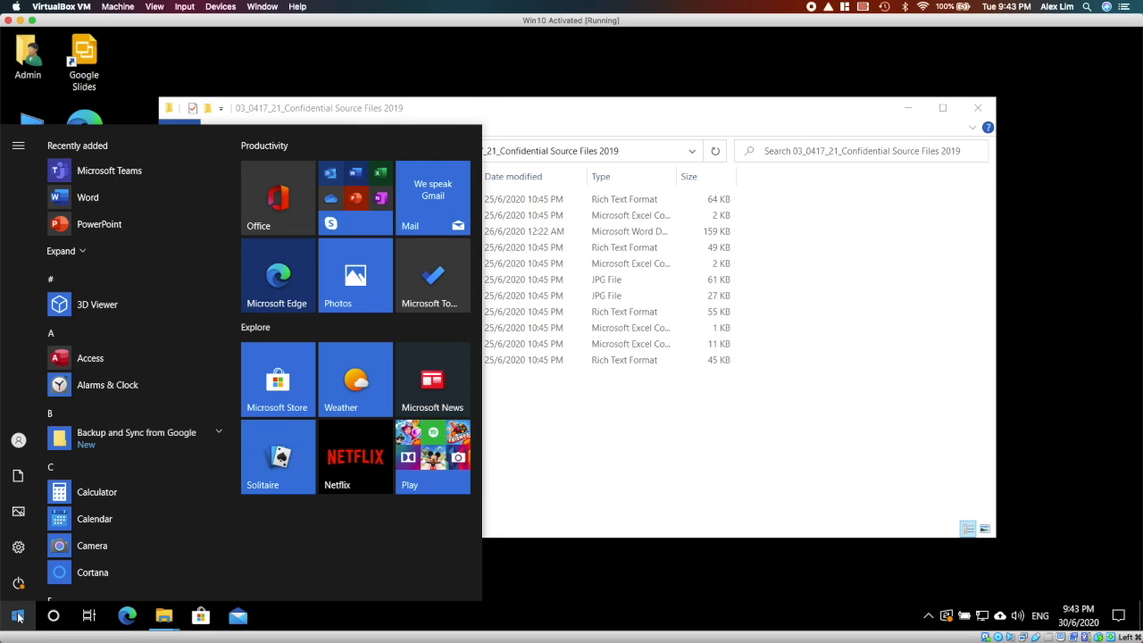
pyautogui.click(86, 357)
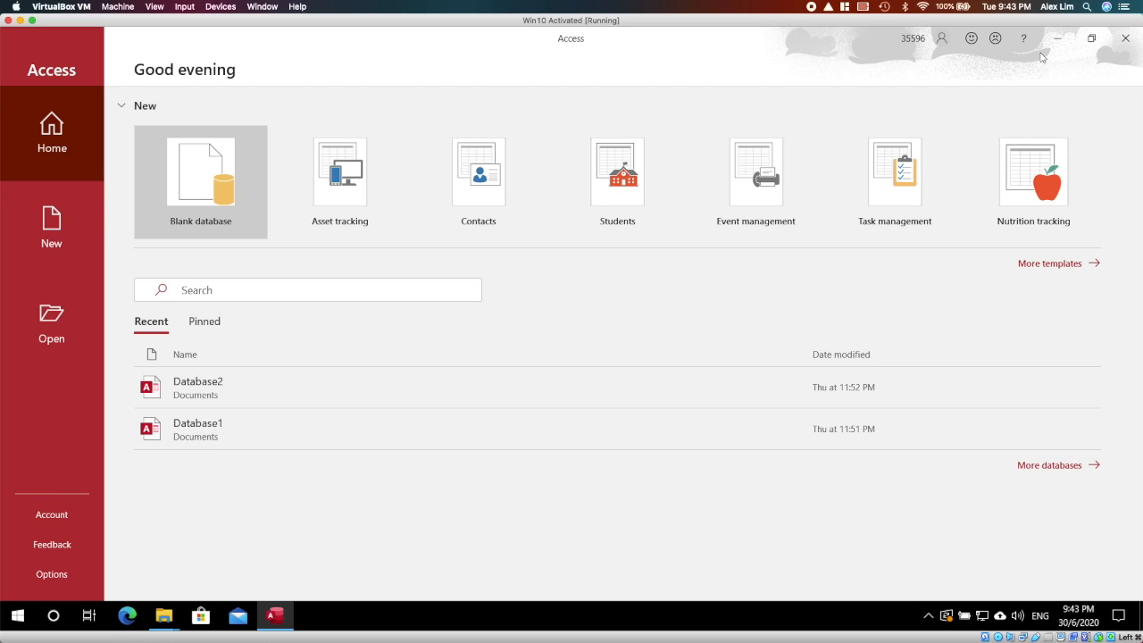
# - Open the Rich Text version of M219EVIDENCE from the 03_0417_21_Confidential Source Files 2019 folder in Word
pyautogui.click(164, 616)
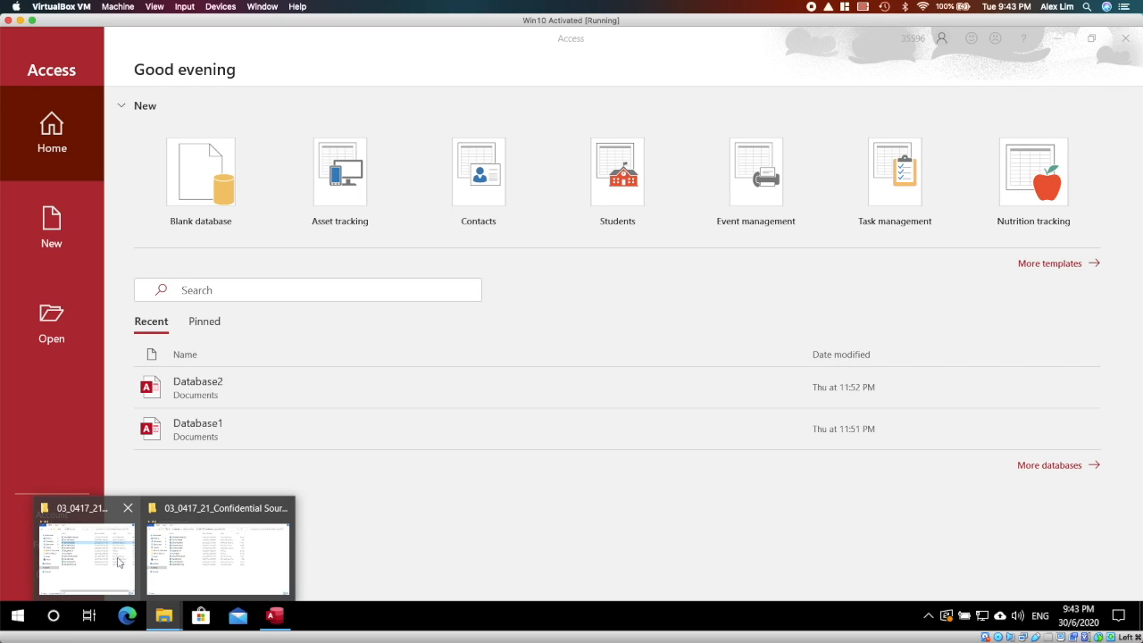
pyautogui.click(173, 544)
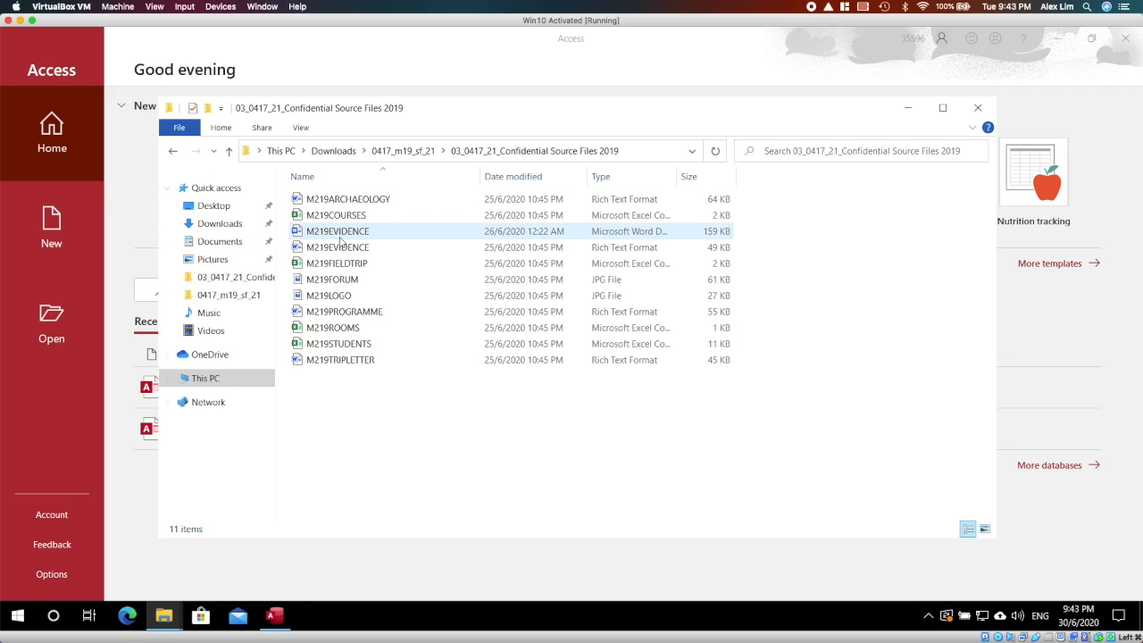
pyautogui.doubleClick(344, 248)
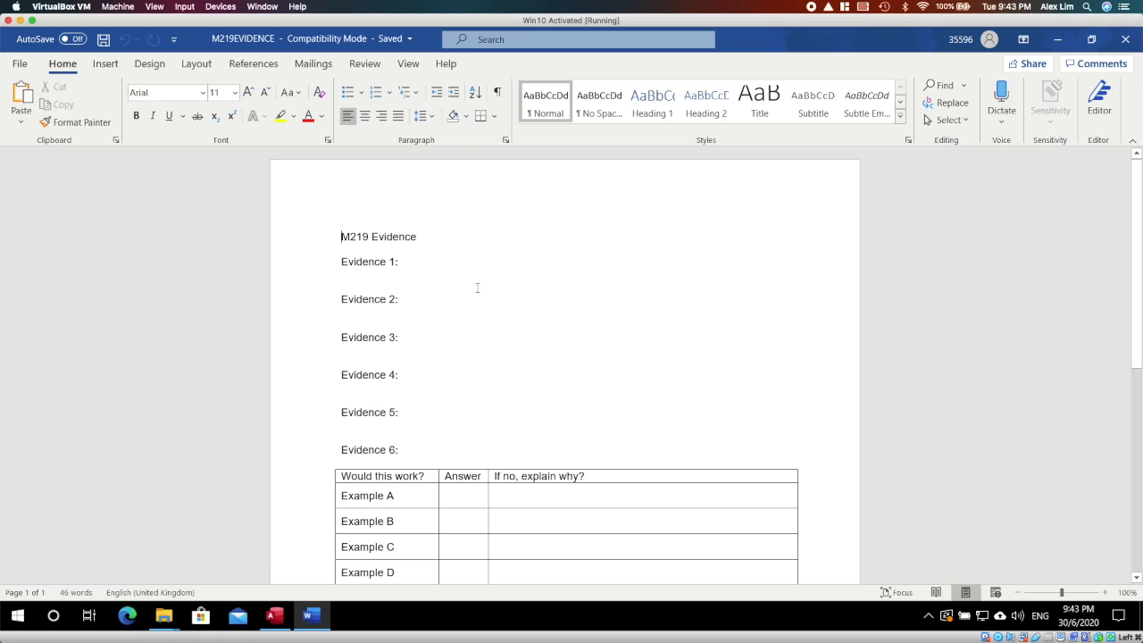
pyautogui.click(462, 278)
# - Find and launch Snipping Tool, and minimize its window so it stays ready for evidence screenshots
pyautogui.click(17, 615)
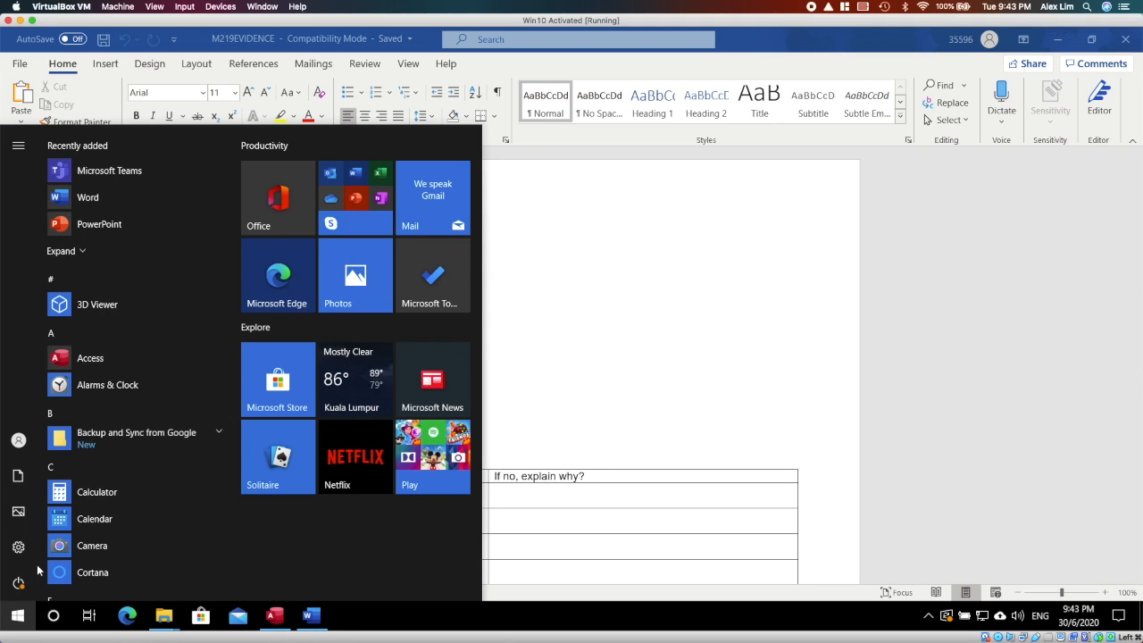
pyautogui.write('sniping')
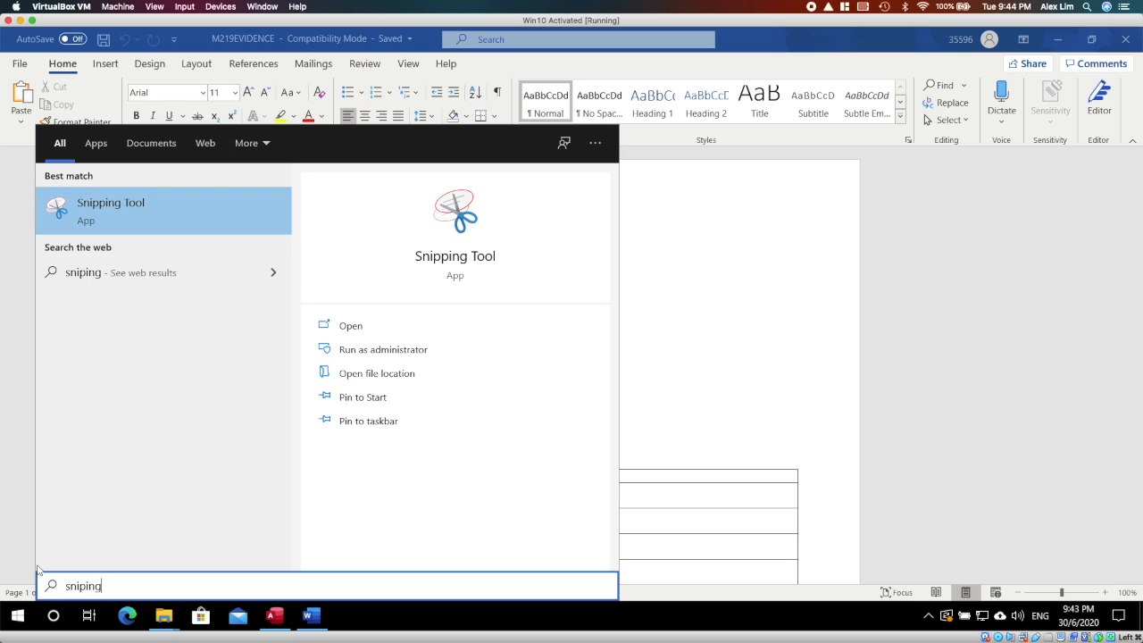
pyautogui.click(113, 200)
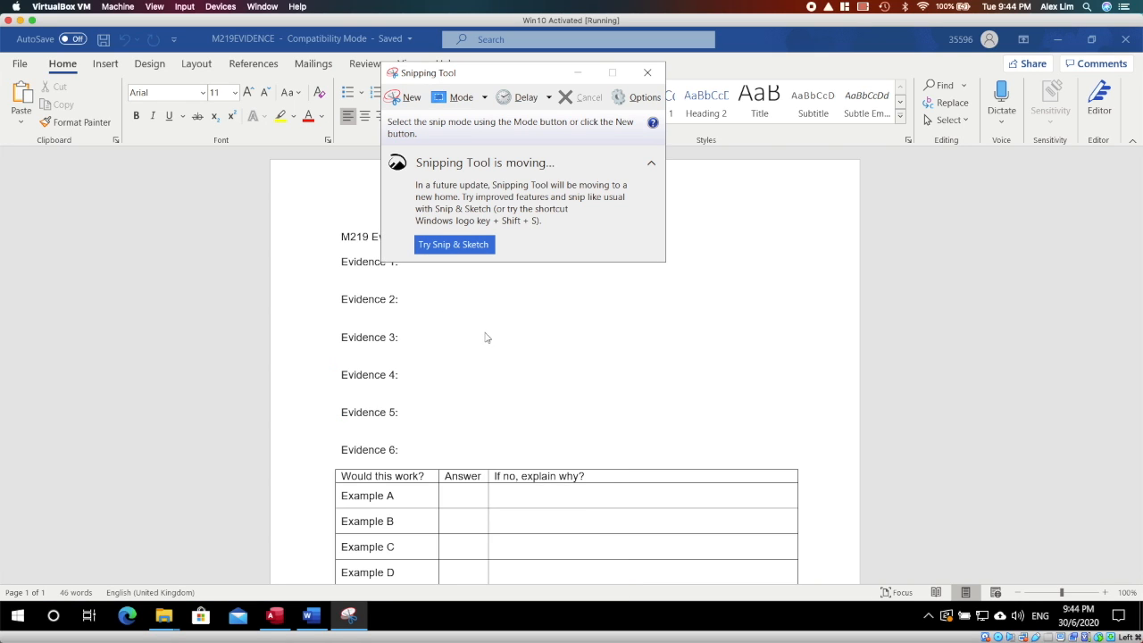
pyautogui.moveTo(471, 76); pyautogui.dragTo(784, 233)
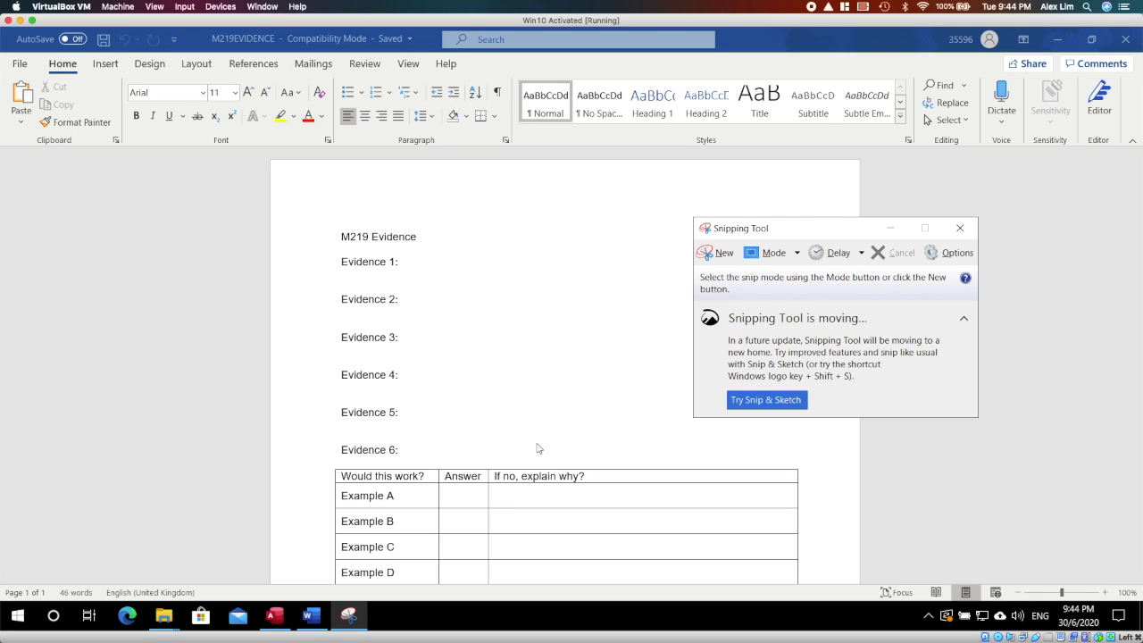
pyautogui.click(894, 230)
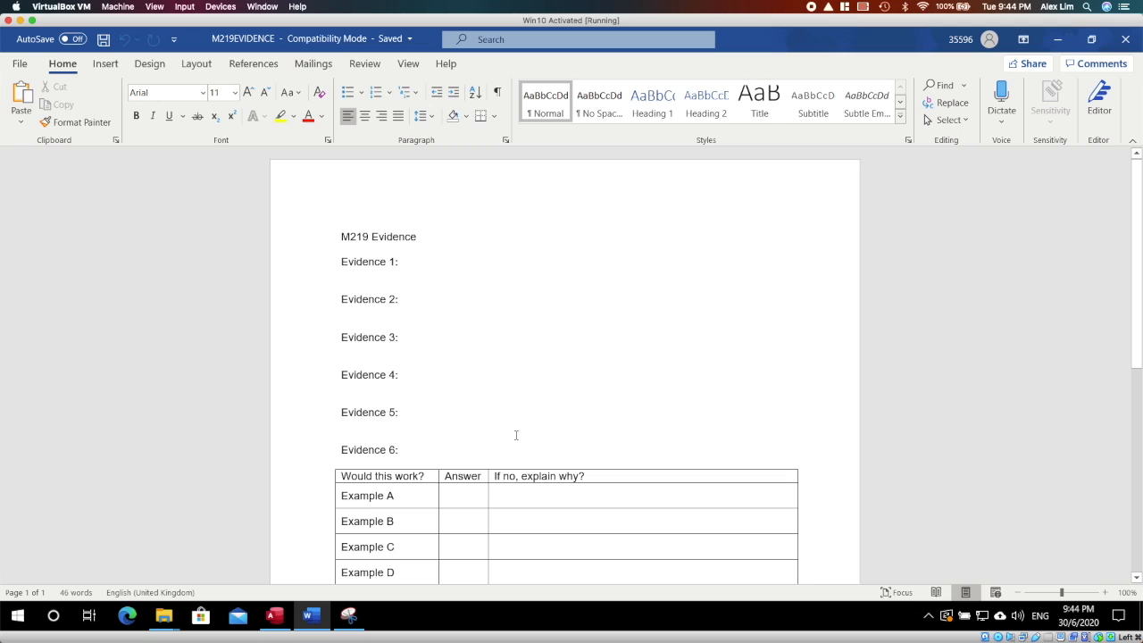
# - Close the duplicate source folder window, check the source files in the remaining one, and return to the evidence document
pyautogui.moveTo(163, 616)
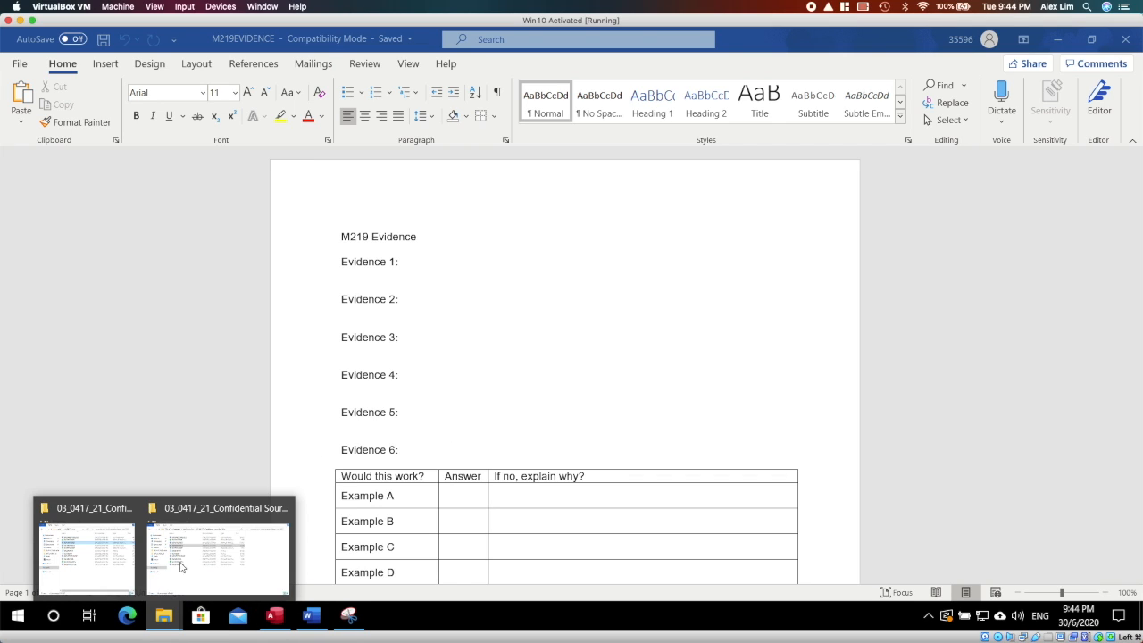
pyautogui.click(128, 508)
pyautogui.click(161, 554)
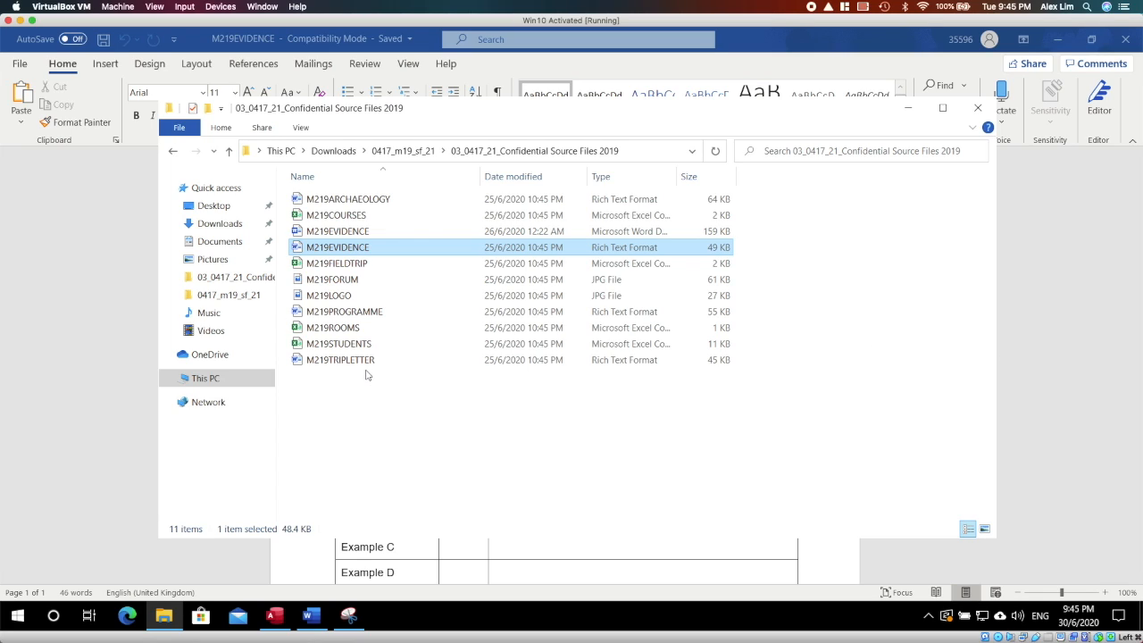
pyautogui.click(1026, 335)
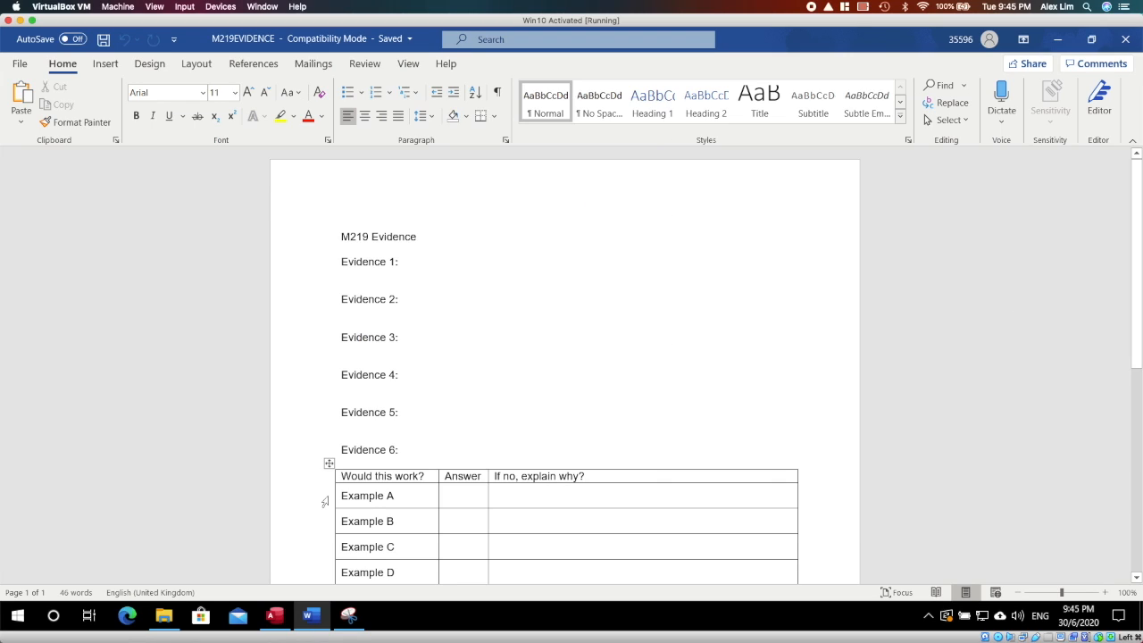
# - Switch to Access and create a blank database with the file name m19 Task 3
pyautogui.click(274, 615)
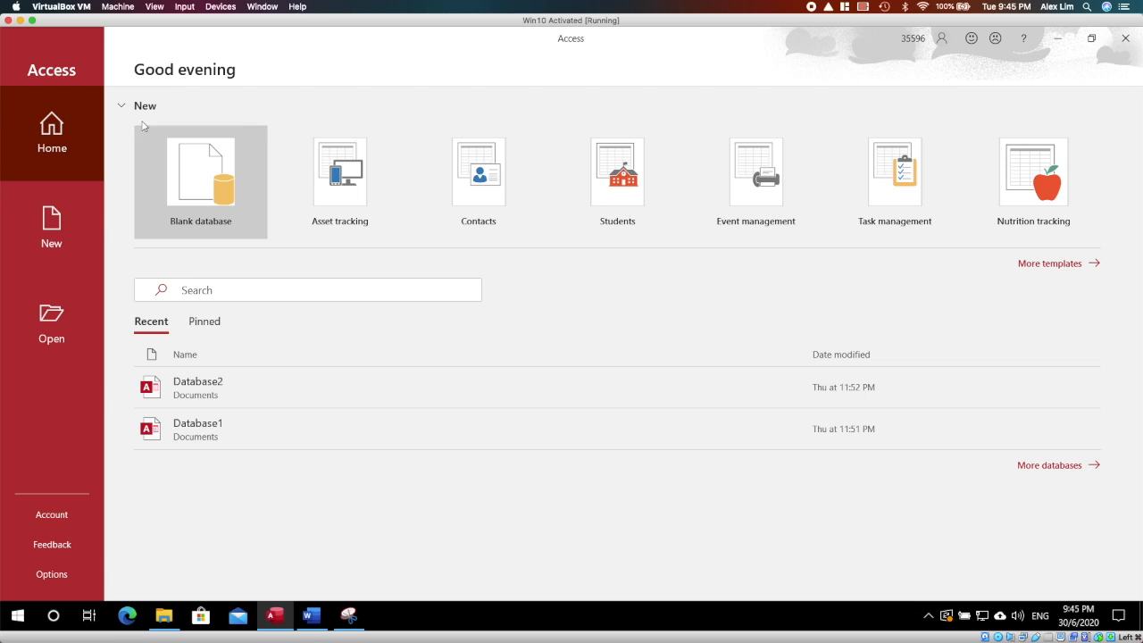
pyautogui.click(193, 153)
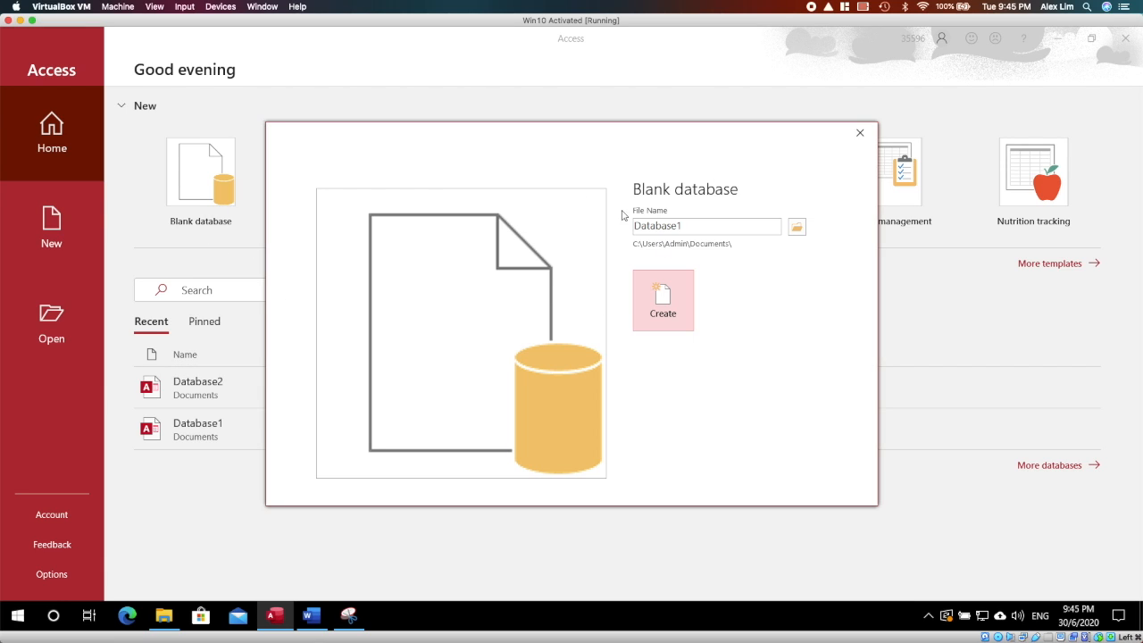
pyautogui.moveTo(757, 225); pyautogui.dragTo(590, 222)
pyautogui.moveTo(713, 225); pyautogui.dragTo(630, 225)
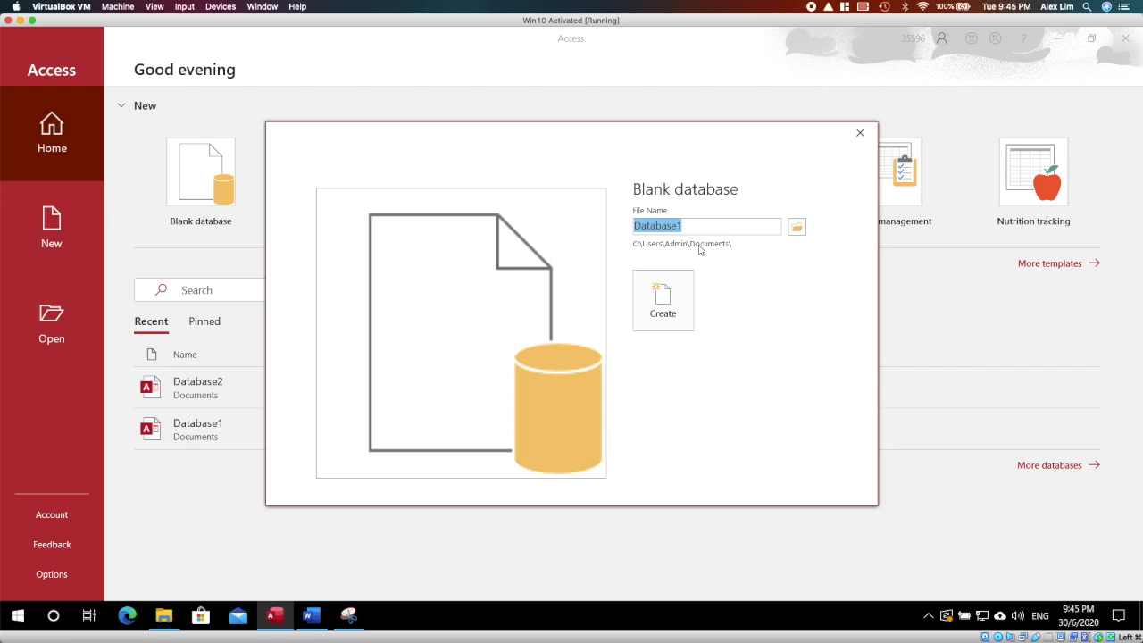
pyautogui.write('m19')
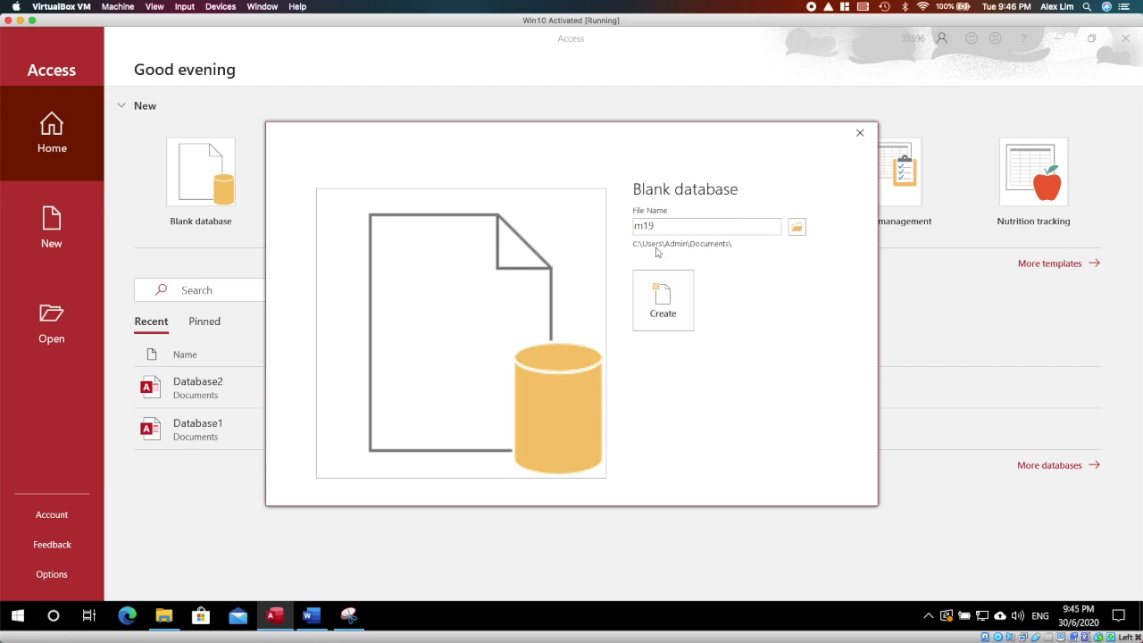
pyautogui.moveTo(651, 226); pyautogui.dragTo(613, 232)
pyautogui.click(636, 227)
pyautogui.write('Task 3')
pyautogui.click(690, 284)
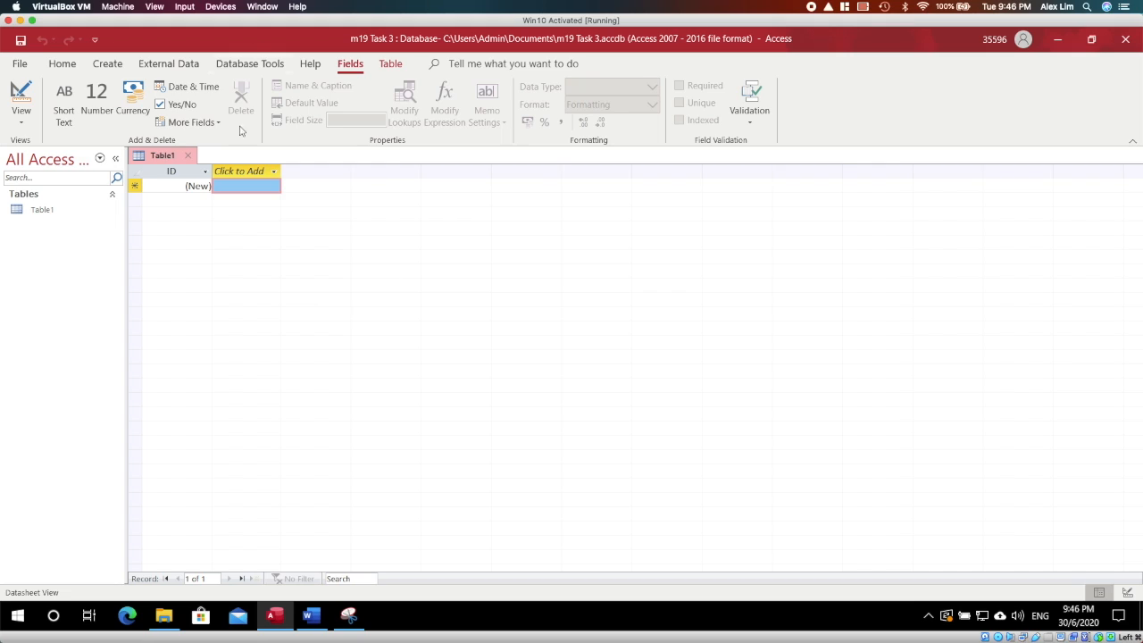
# - Start a text file import of M219STUDENTS from the 03_0417_21_Confidential Source Files 2019 folder into a new table
pyautogui.click(169, 64)
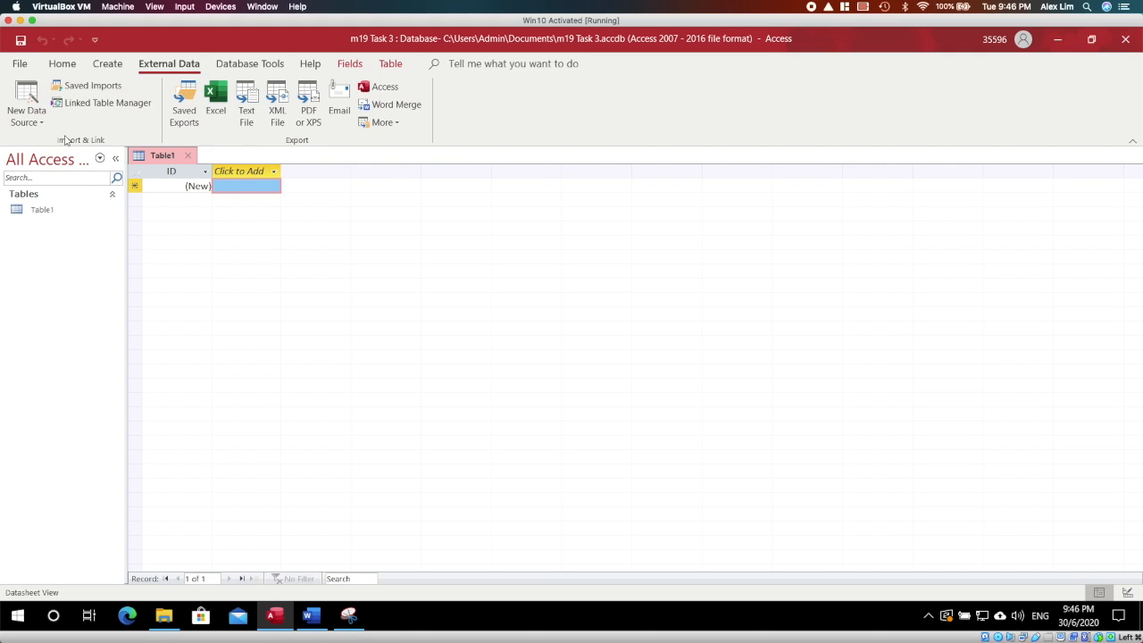
pyautogui.click(30, 116)
pyautogui.moveTo(51, 154)
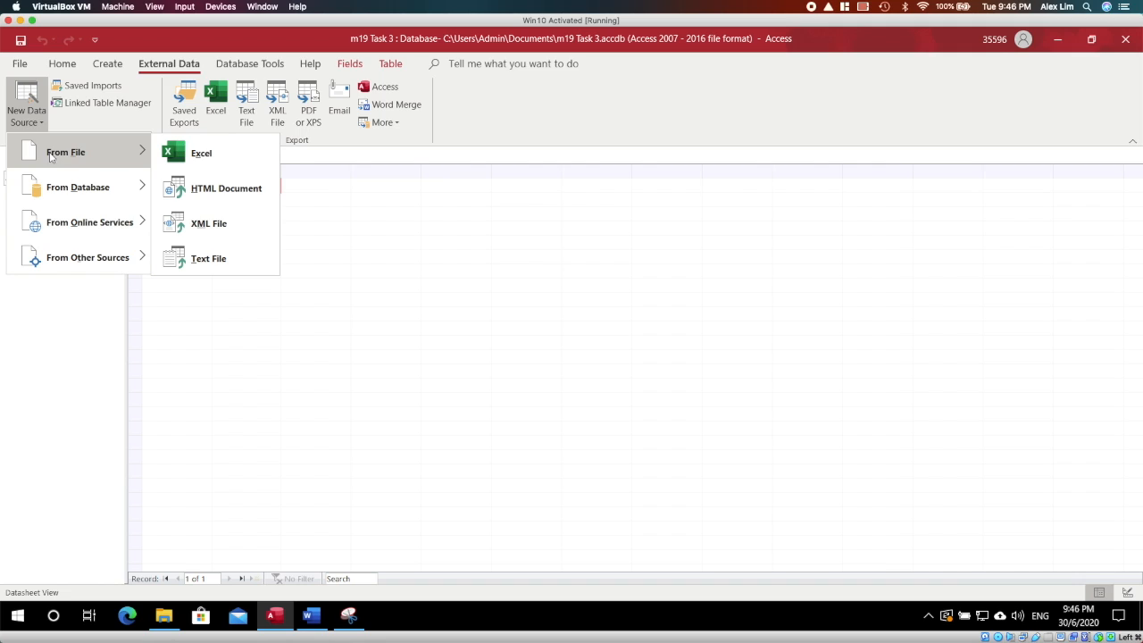
pyautogui.click(200, 268)
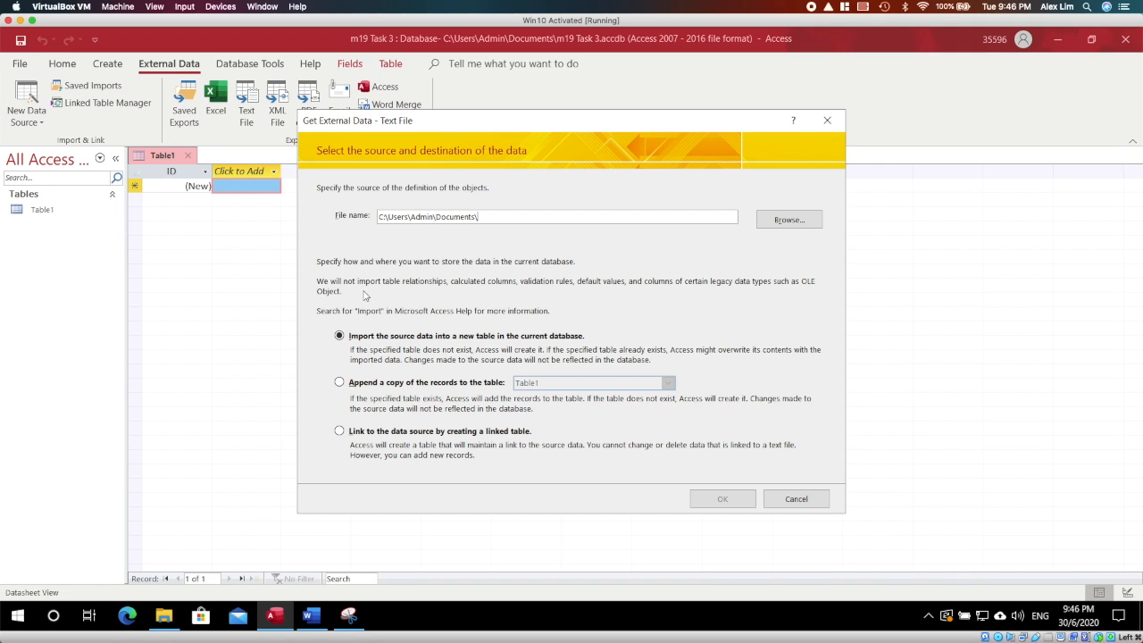
pyautogui.moveTo(572, 123); pyautogui.dragTo(609, 95)
pyautogui.click(811, 191)
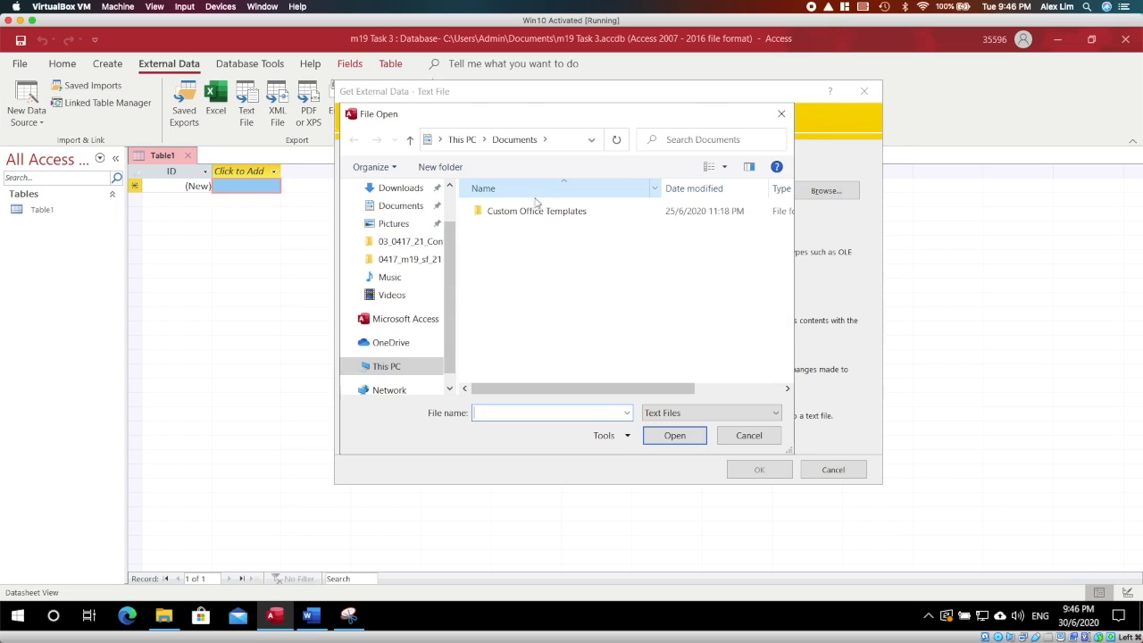
pyautogui.click(414, 260)
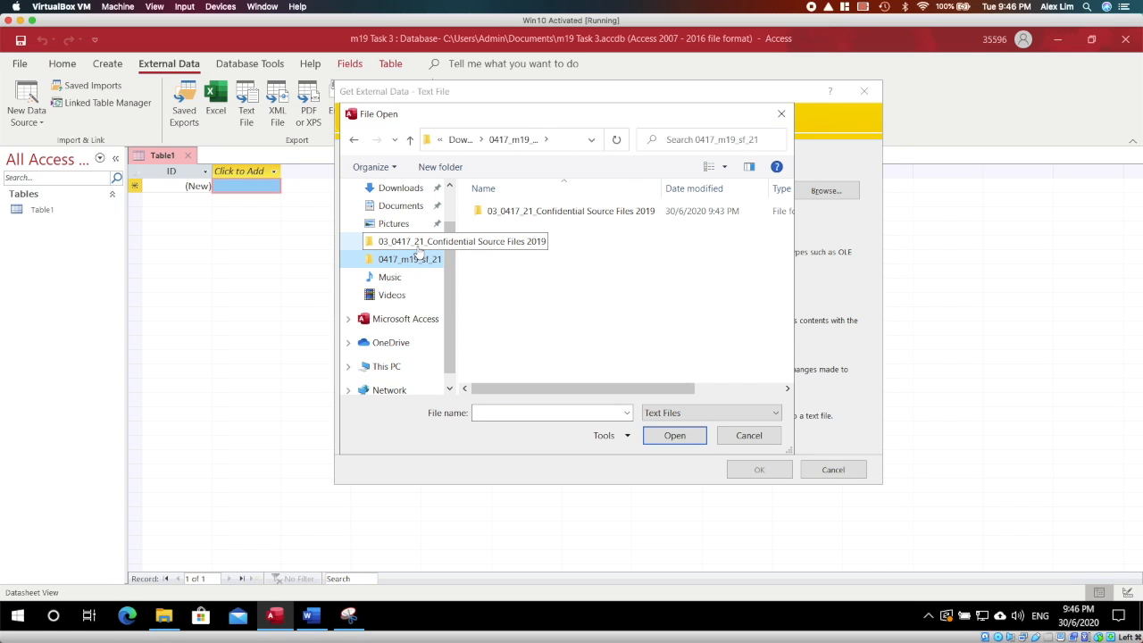
pyautogui.doubleClick(514, 214)
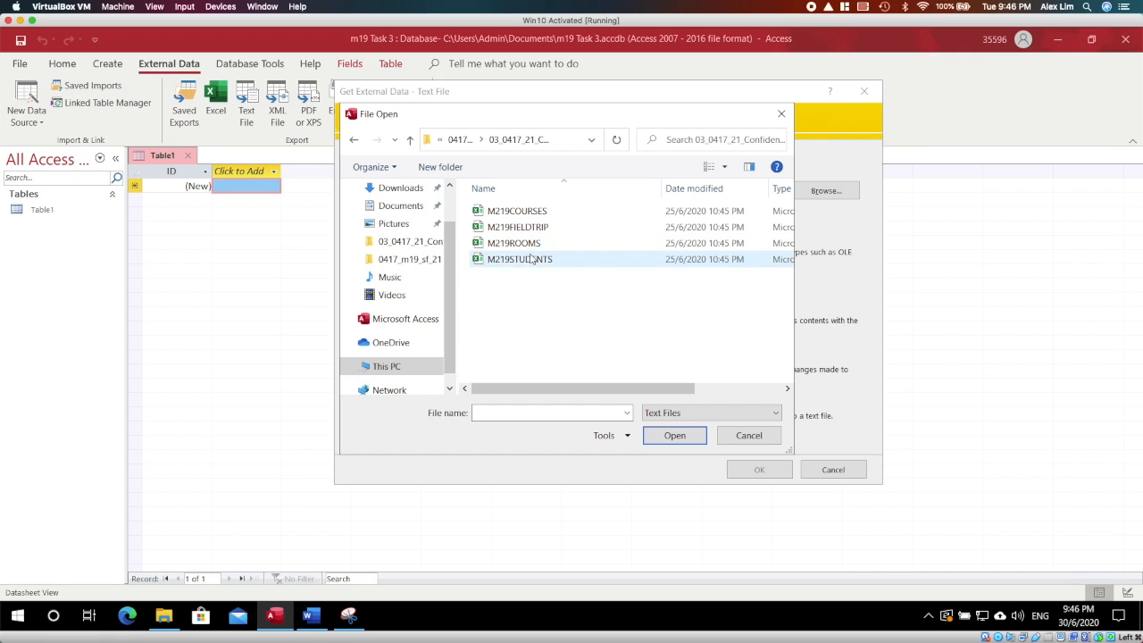
pyautogui.click(536, 259)
pyautogui.click(676, 435)
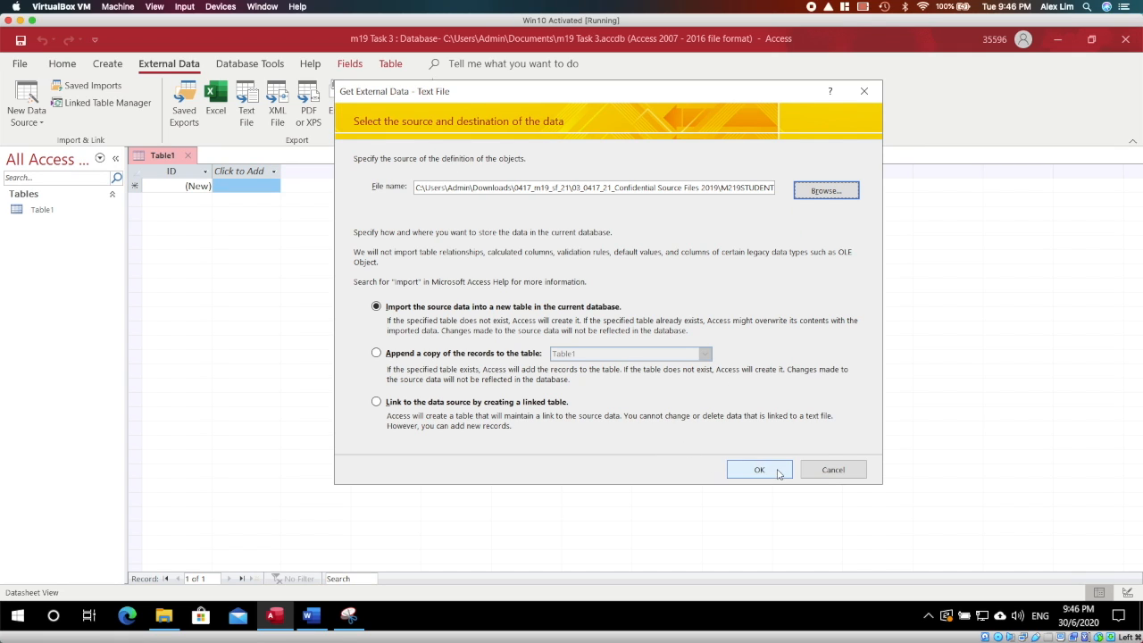
pyautogui.click(756, 472)
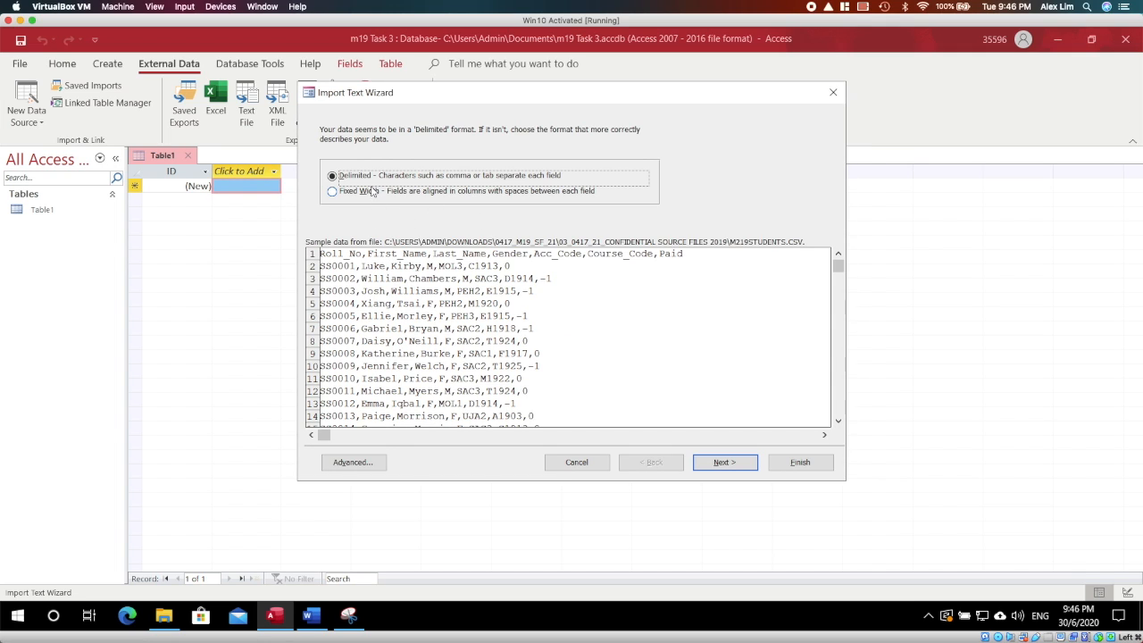
# - Keep the data delimited by commas, mark the first row as containing field names, and continue to the field options
pyautogui.click(737, 465)
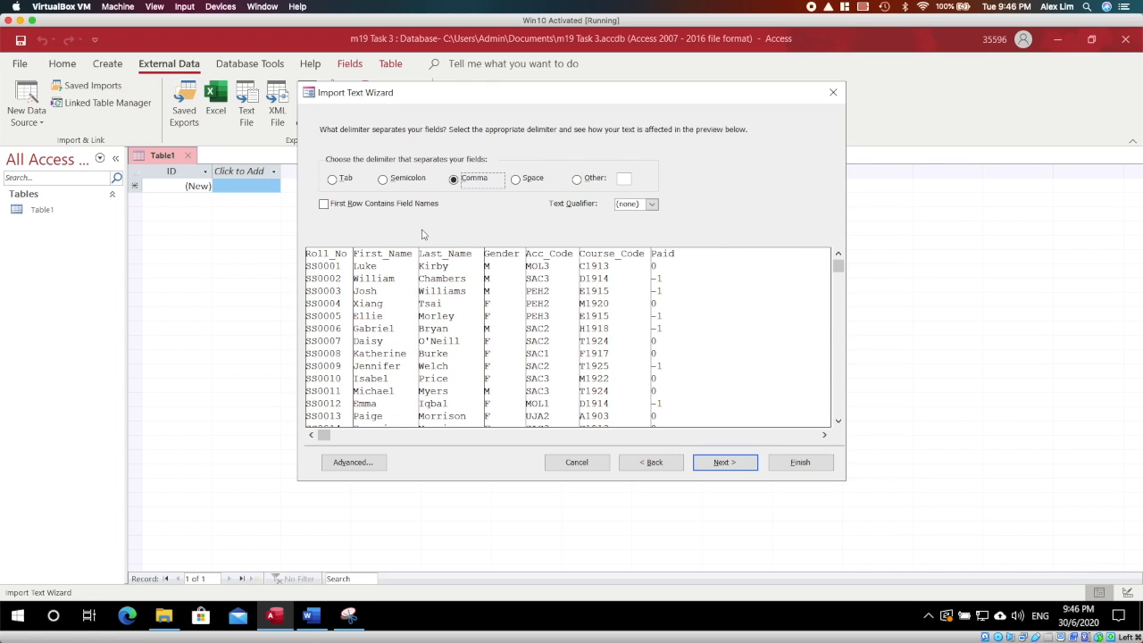
pyautogui.click(373, 204)
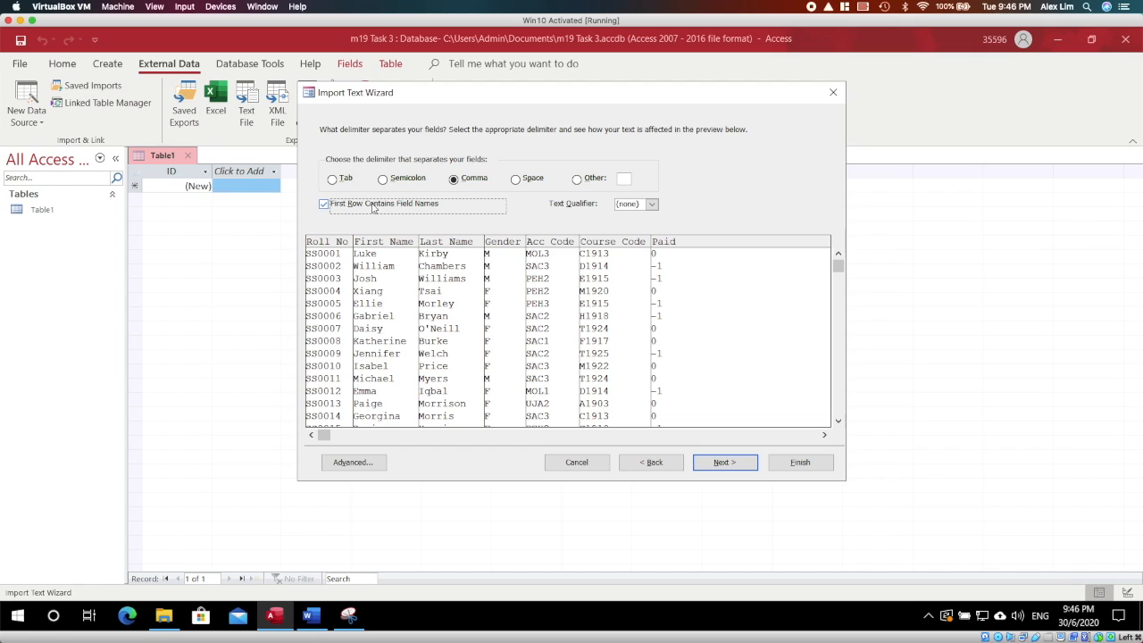
pyautogui.click(373, 204)
pyautogui.click(374, 206)
pyautogui.click(374, 205)
pyautogui.click(372, 206)
pyautogui.click(327, 205)
pyautogui.click(327, 205)
pyautogui.click(531, 272)
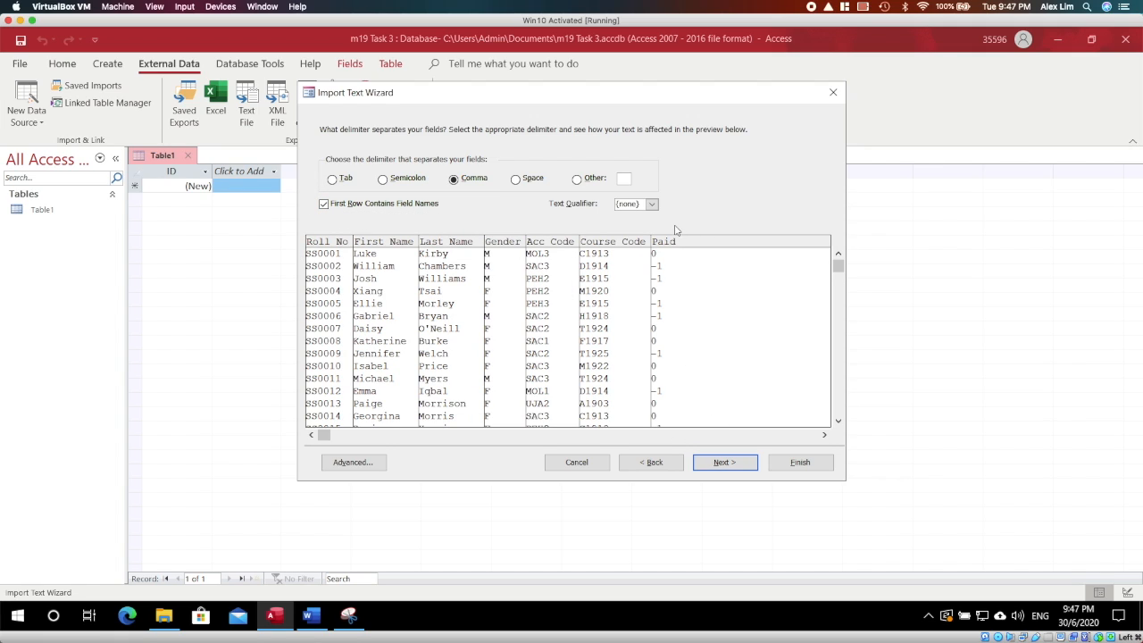
pyautogui.click(723, 462)
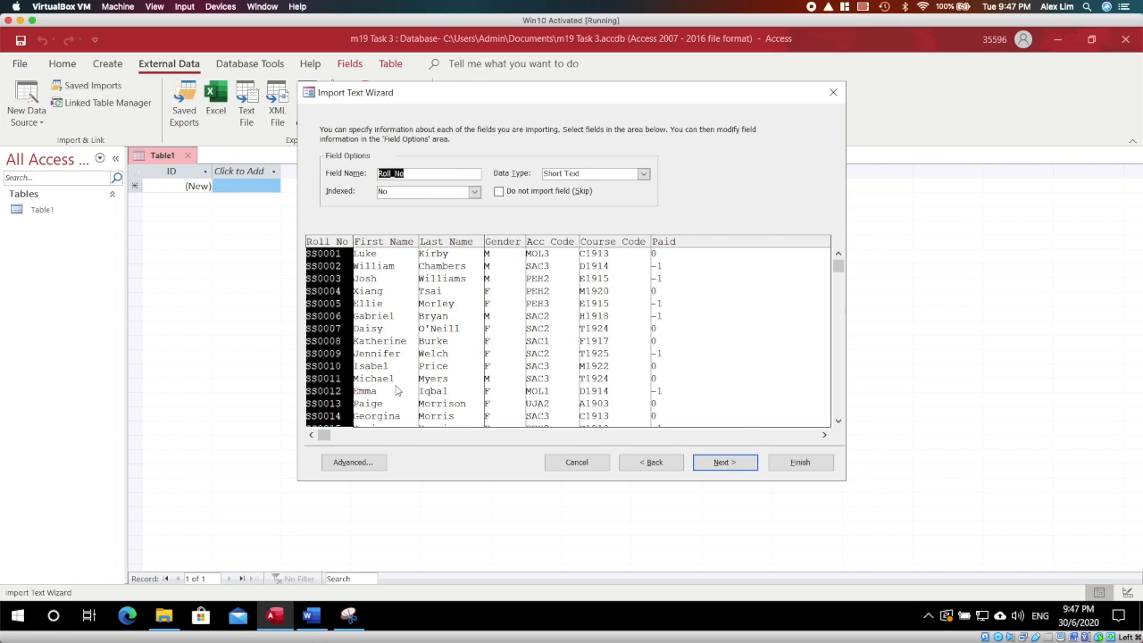
# - Check the options of the imported fields and set the Paid field's data type to Yes/No in the import specification
pyautogui.click(412, 318)
pyautogui.click(505, 327)
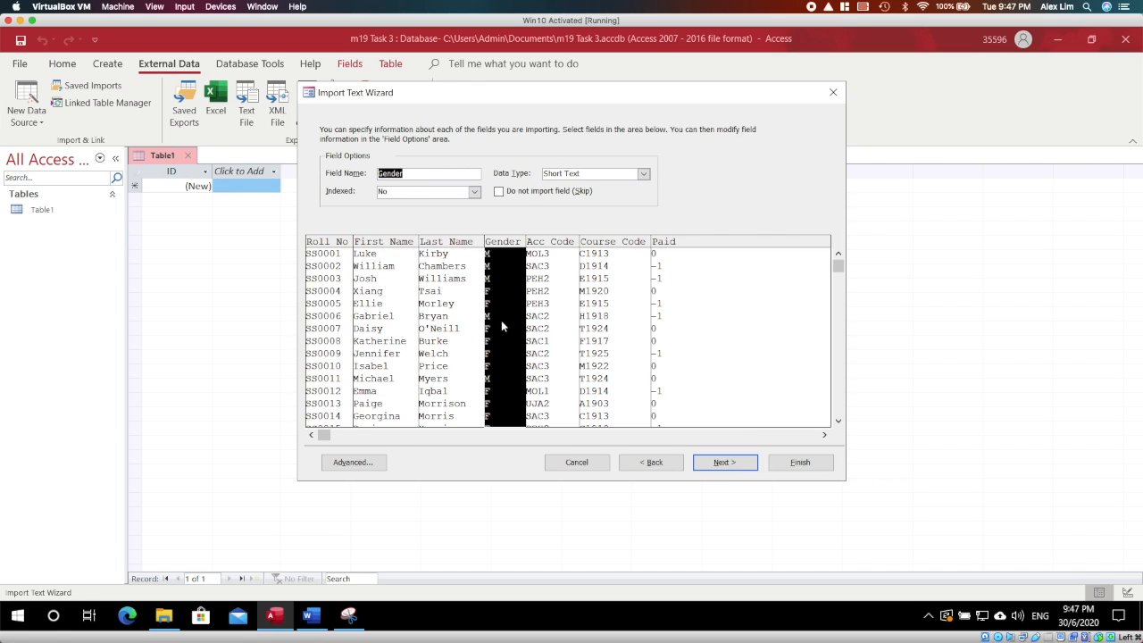
pyautogui.click(451, 328)
pyautogui.click(551, 334)
pyautogui.click(614, 329)
pyautogui.click(679, 319)
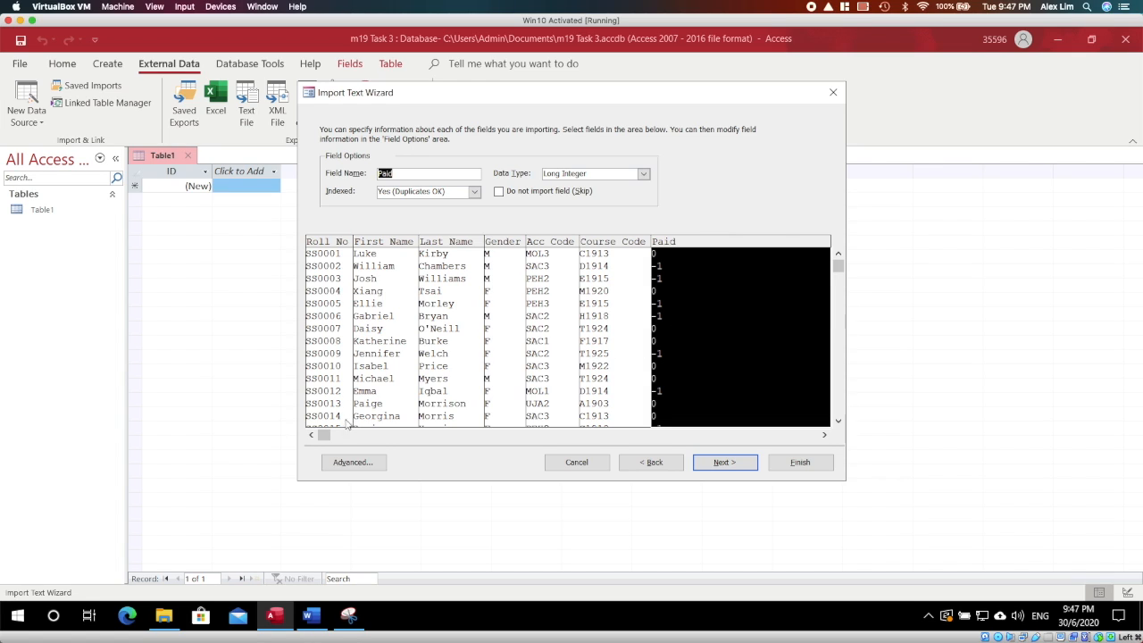
pyautogui.click(350, 463)
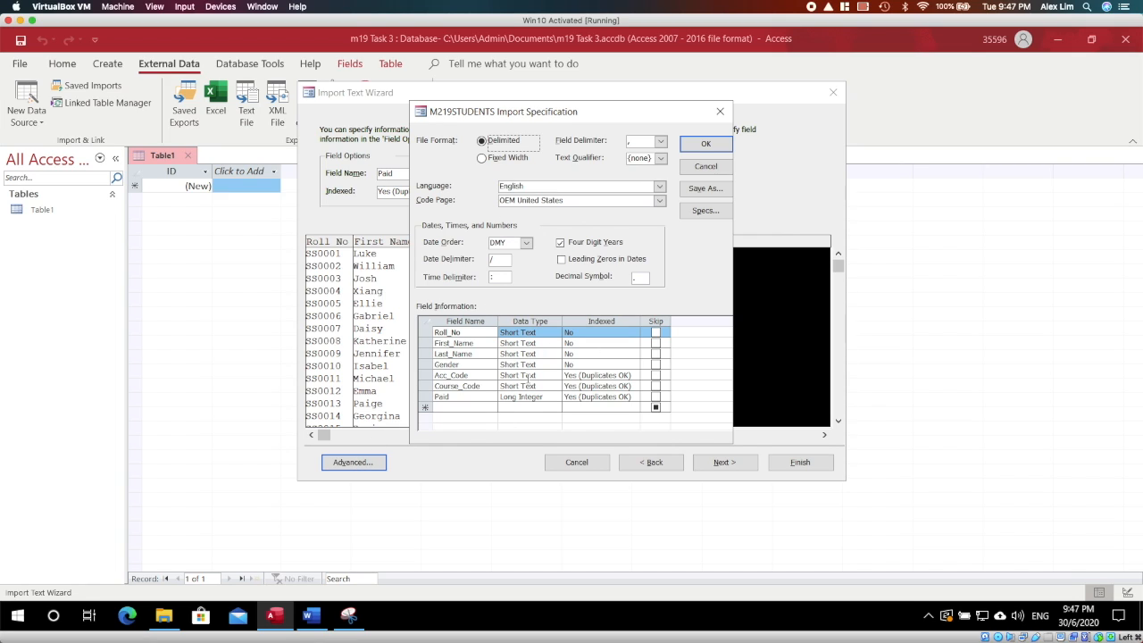
pyautogui.click(529, 396)
pyautogui.click(533, 399)
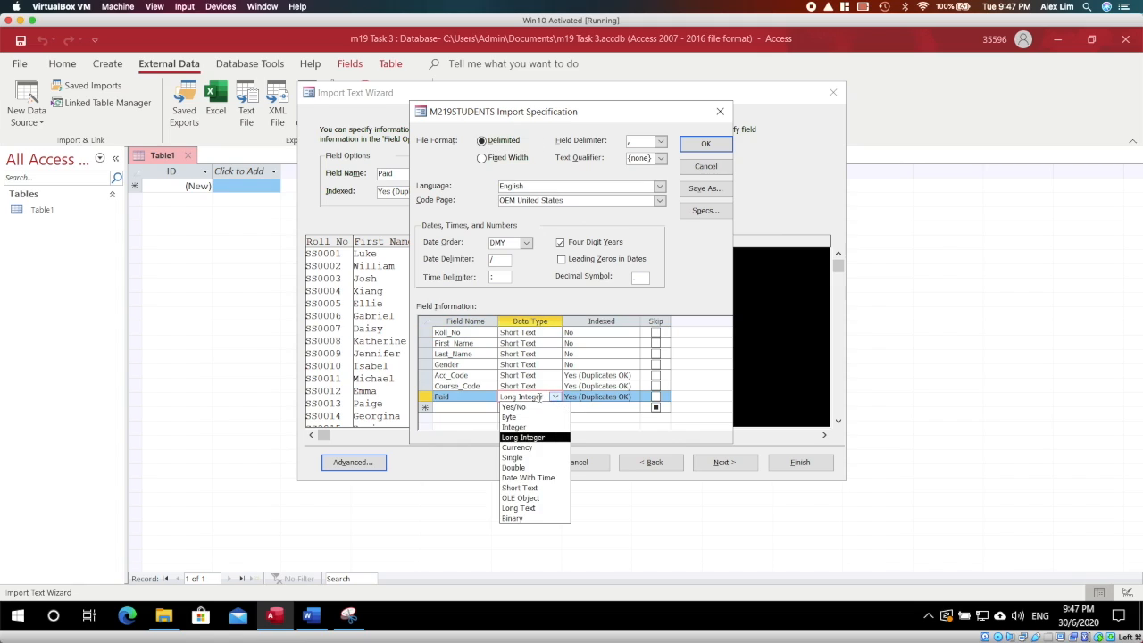
pyautogui.click(534, 408)
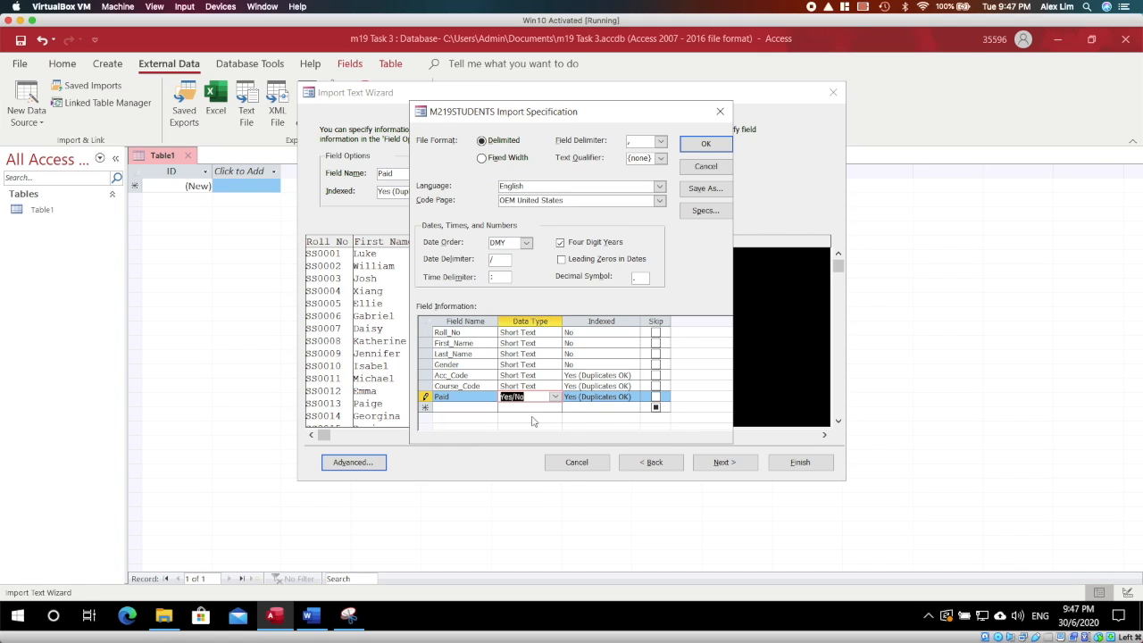
# - Accept the import specification and choose Roll_No as the primary key of the imported table
pyautogui.click(704, 146)
pyautogui.click(725, 462)
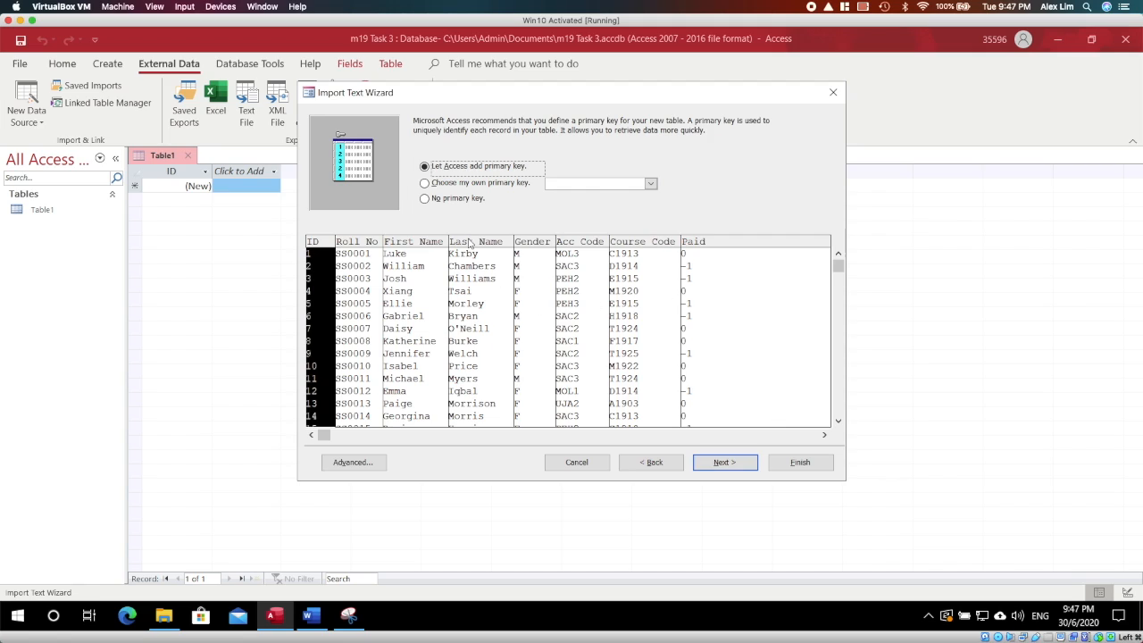
pyautogui.click(459, 185)
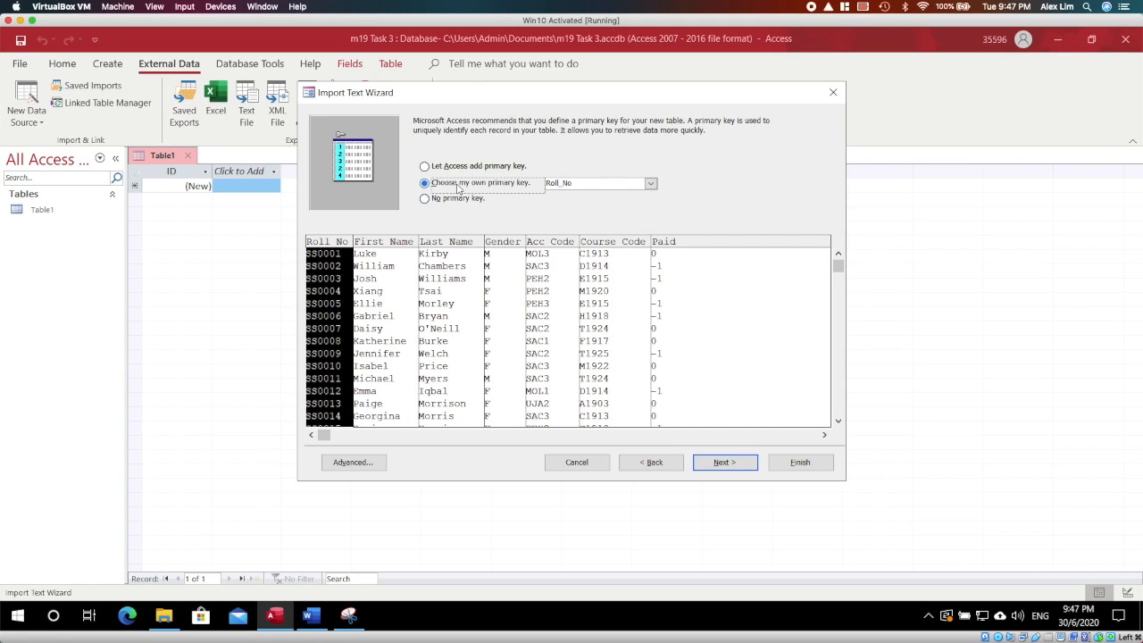
pyautogui.click(645, 183)
pyautogui.click(725, 461)
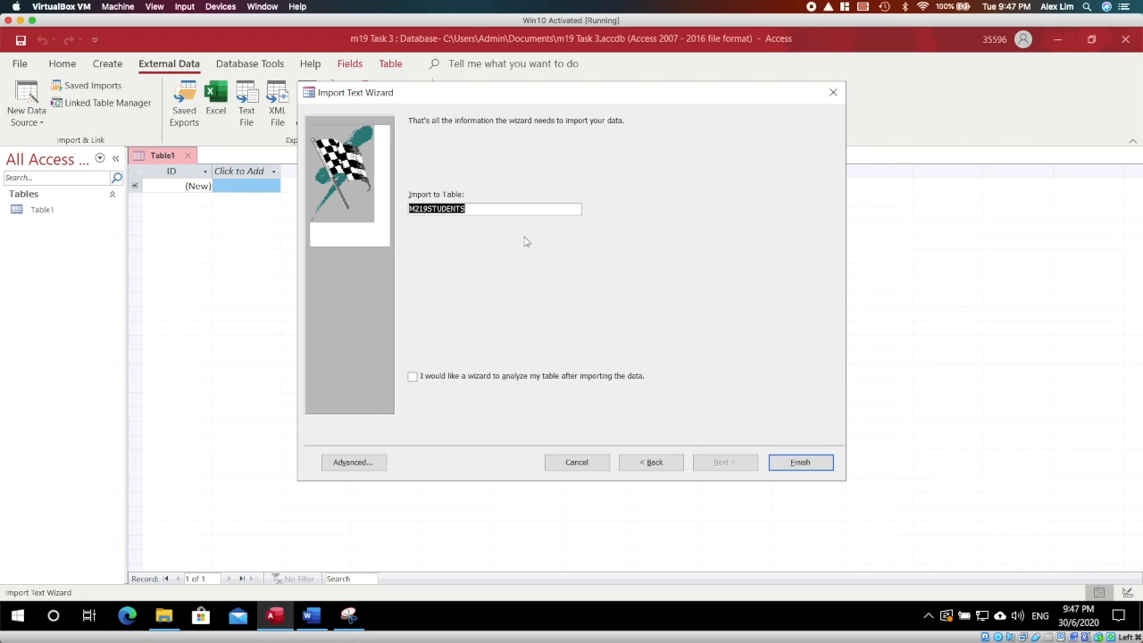
# - Finish importing into the table M219STUDENTS without saving the import steps, and close the empty Table1
pyautogui.click(790, 466)
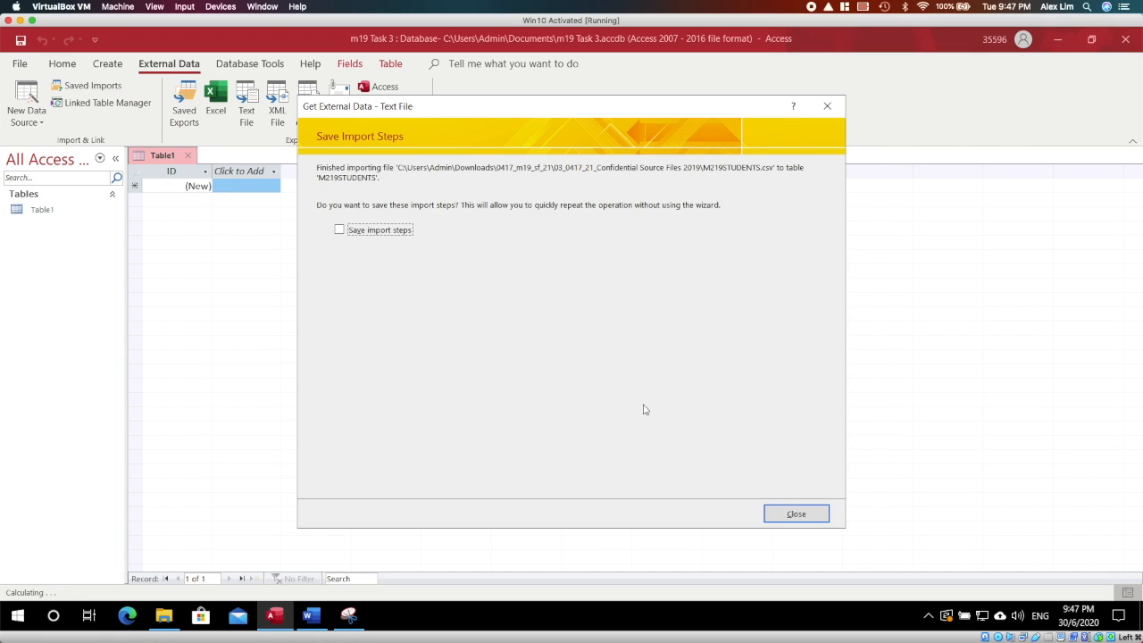
pyautogui.click(776, 515)
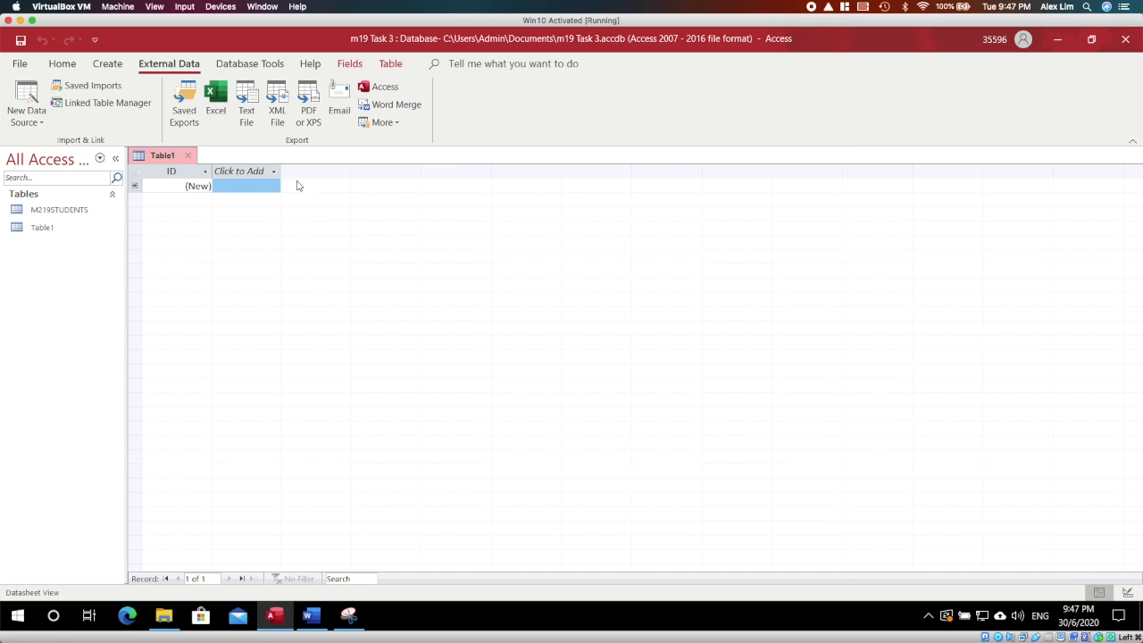
pyautogui.rightClick(160, 158)
pyautogui.click(189, 189)
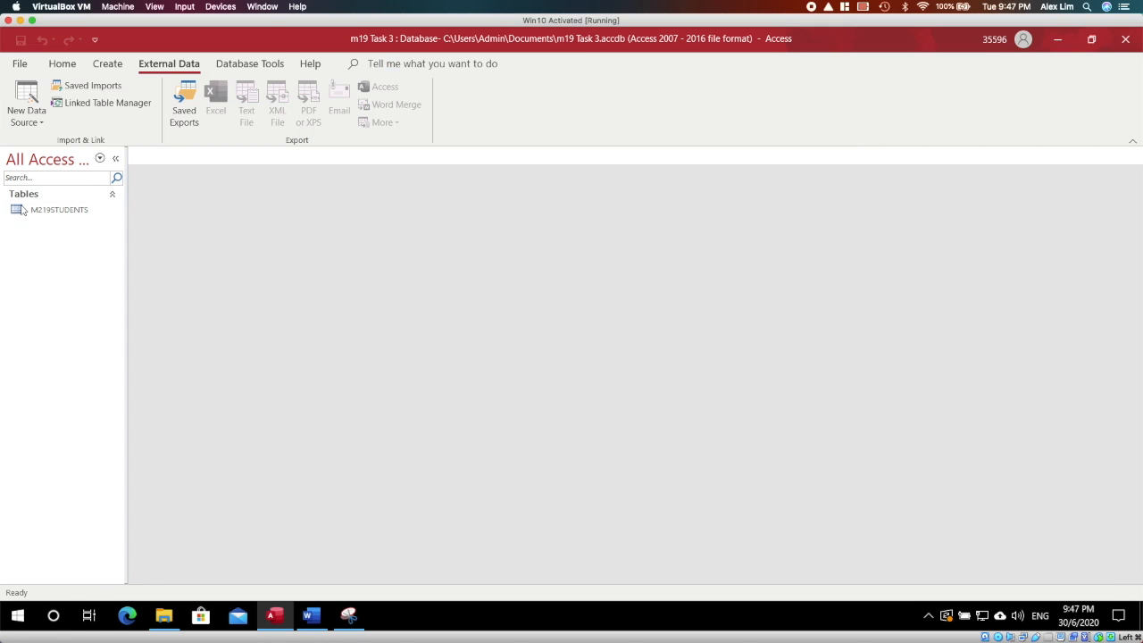
# - Open the M219STUDENTS table in Design View and set the Paid field's format to Yes/No
pyautogui.doubleClick(59, 209)
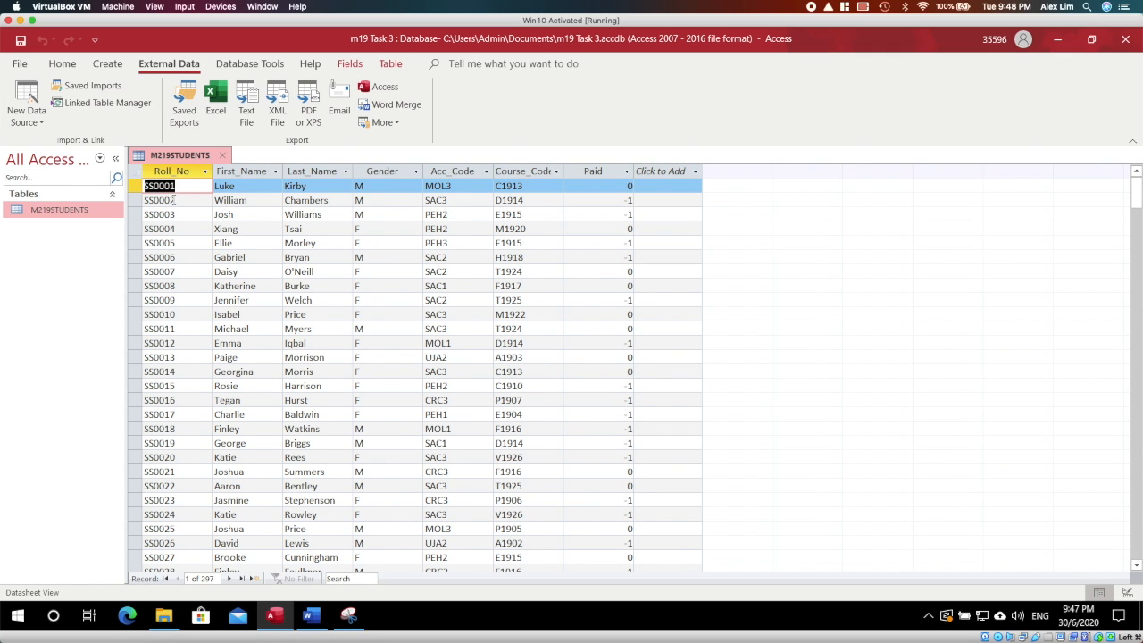
pyautogui.rightClick(161, 160)
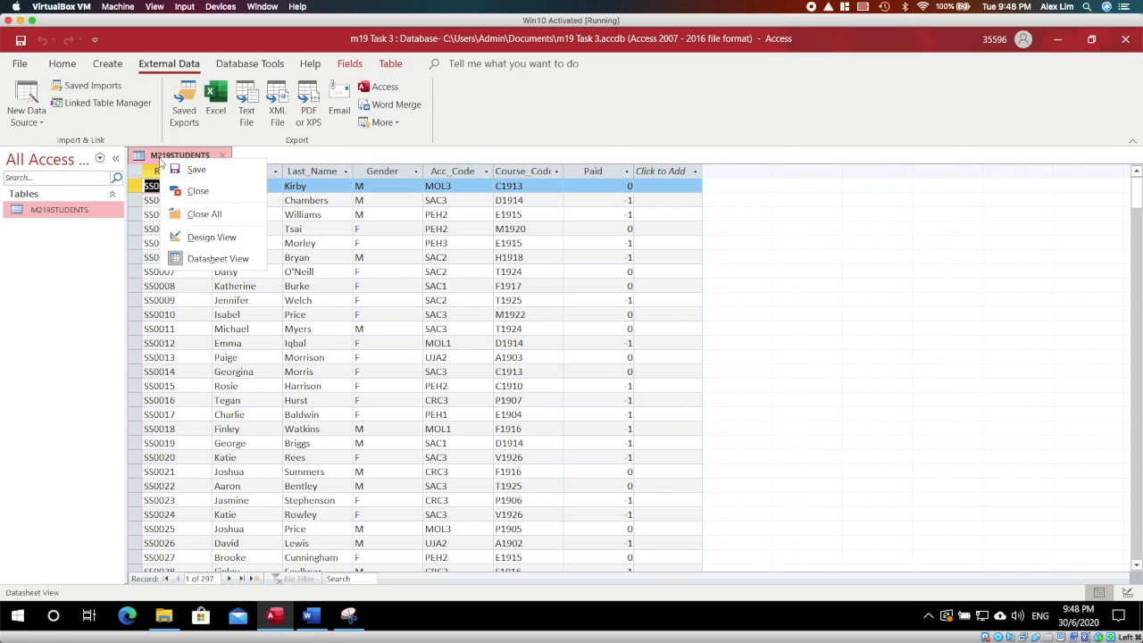
pyautogui.click(194, 238)
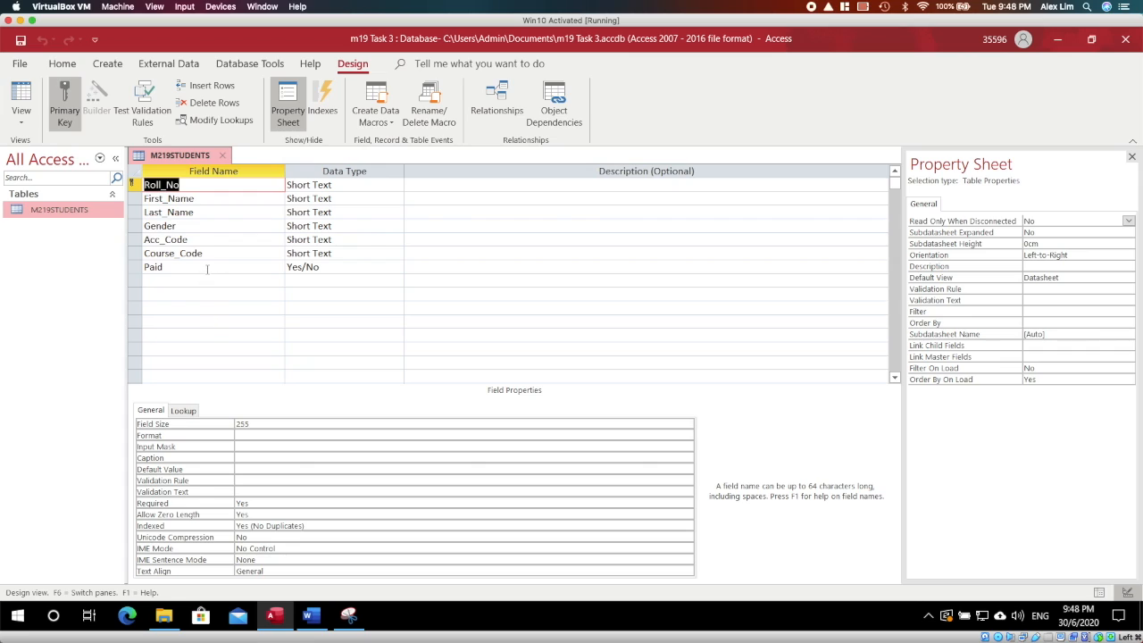
pyautogui.click(206, 269)
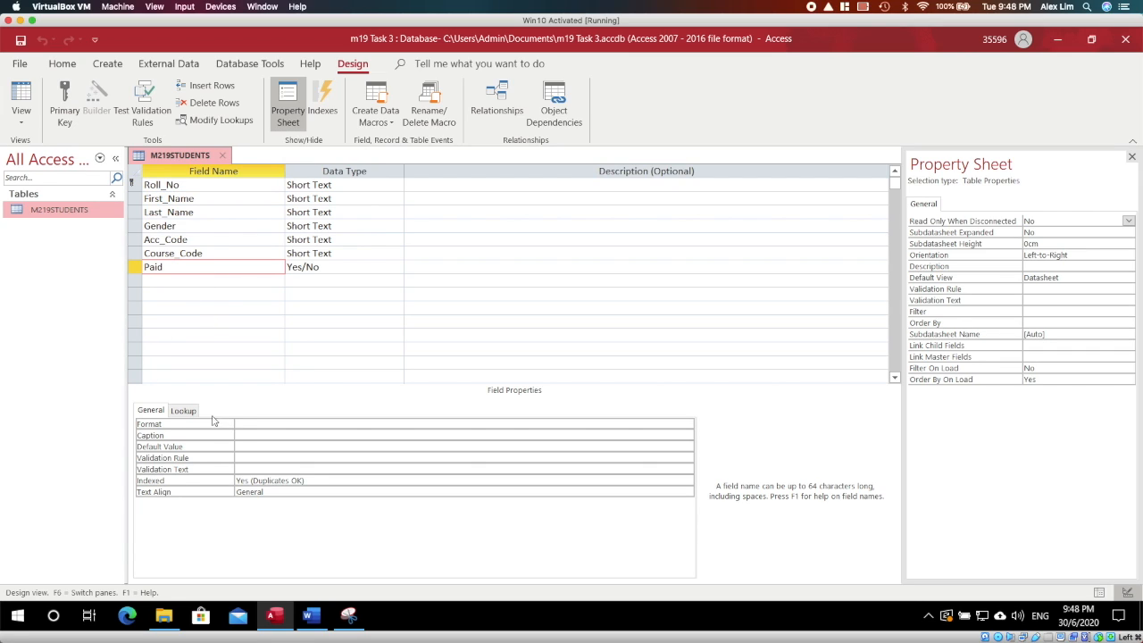
pyautogui.click(280, 424)
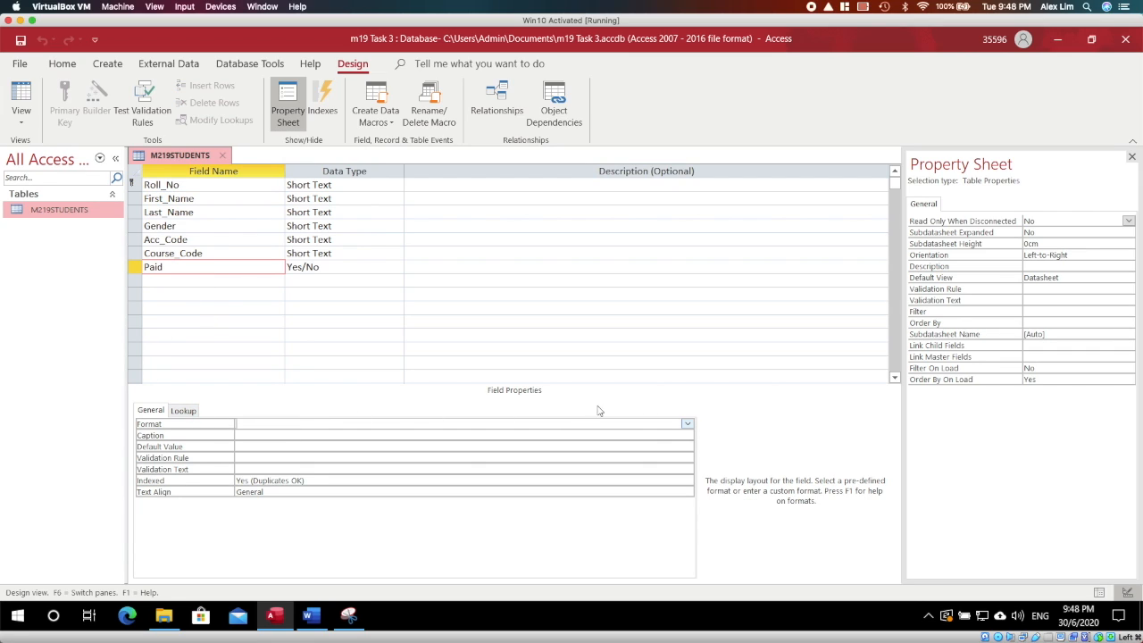
pyautogui.click(686, 424)
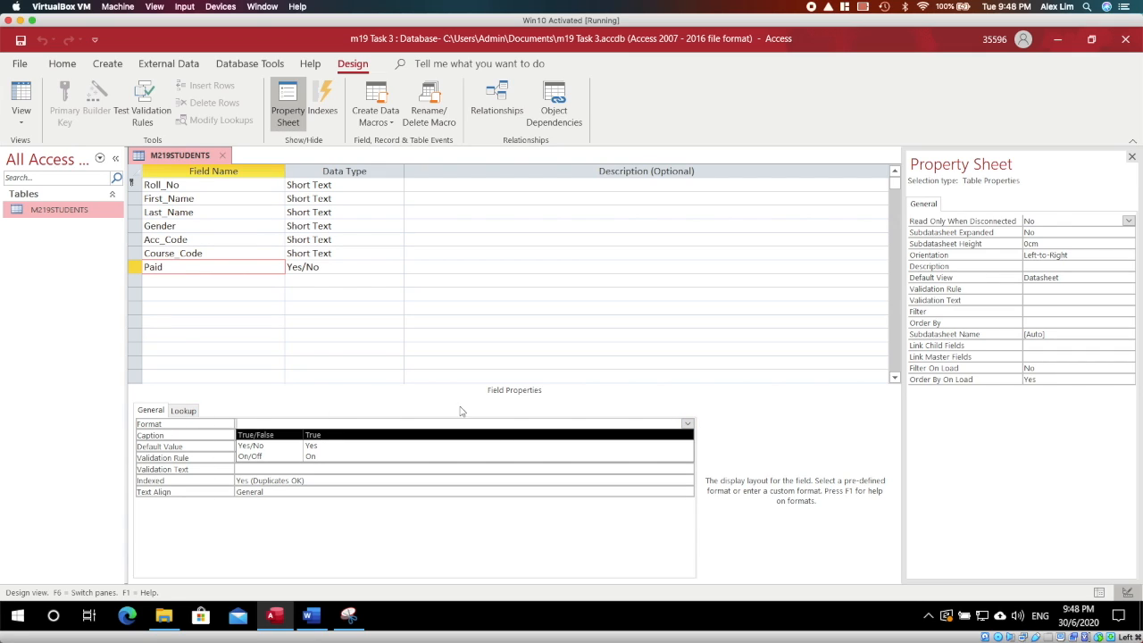
pyautogui.click(268, 445)
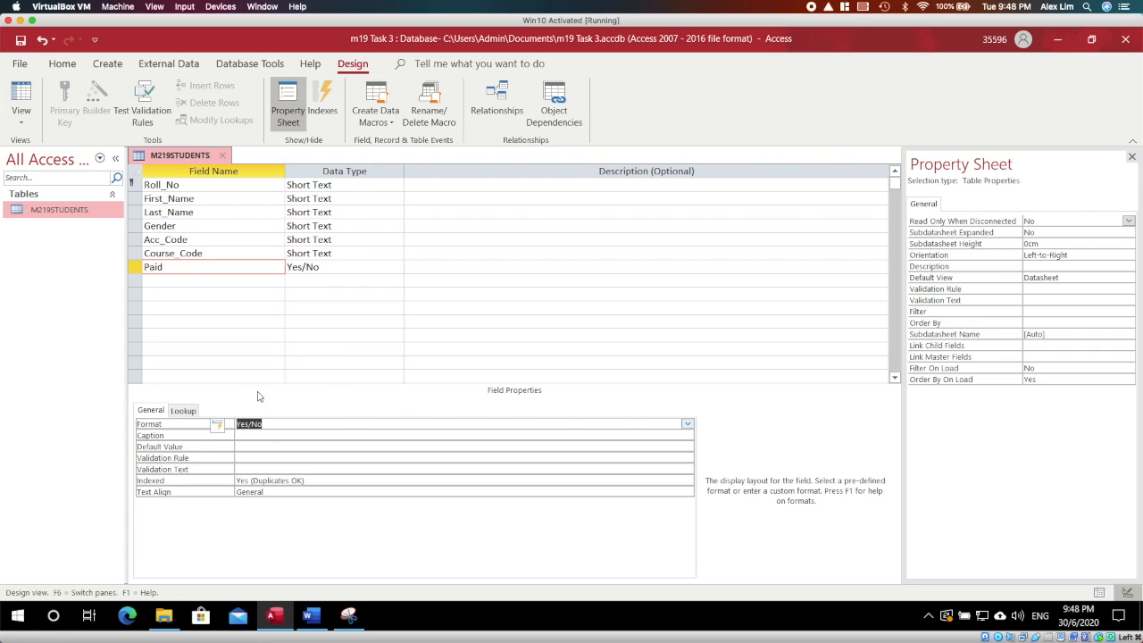
# - Save and close the M219STUDENTS table, and reopen it in Design View
pyautogui.rightClick(160, 155)
pyautogui.click(172, 157)
pyautogui.rightClick(185, 155)
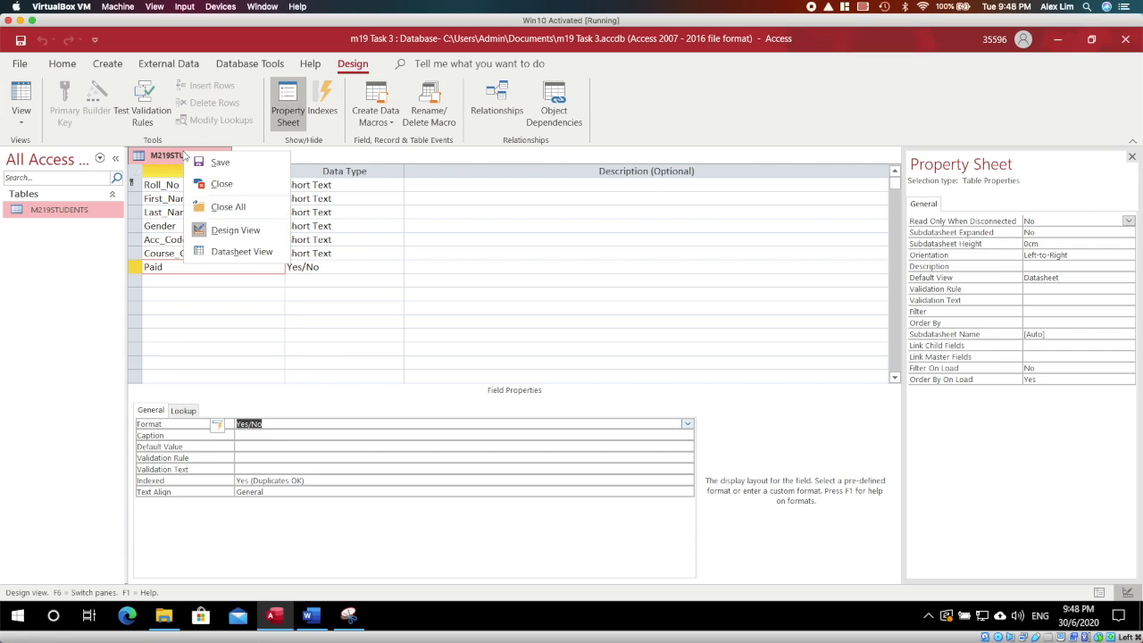
pyautogui.click(203, 173)
pyautogui.rightClick(187, 159)
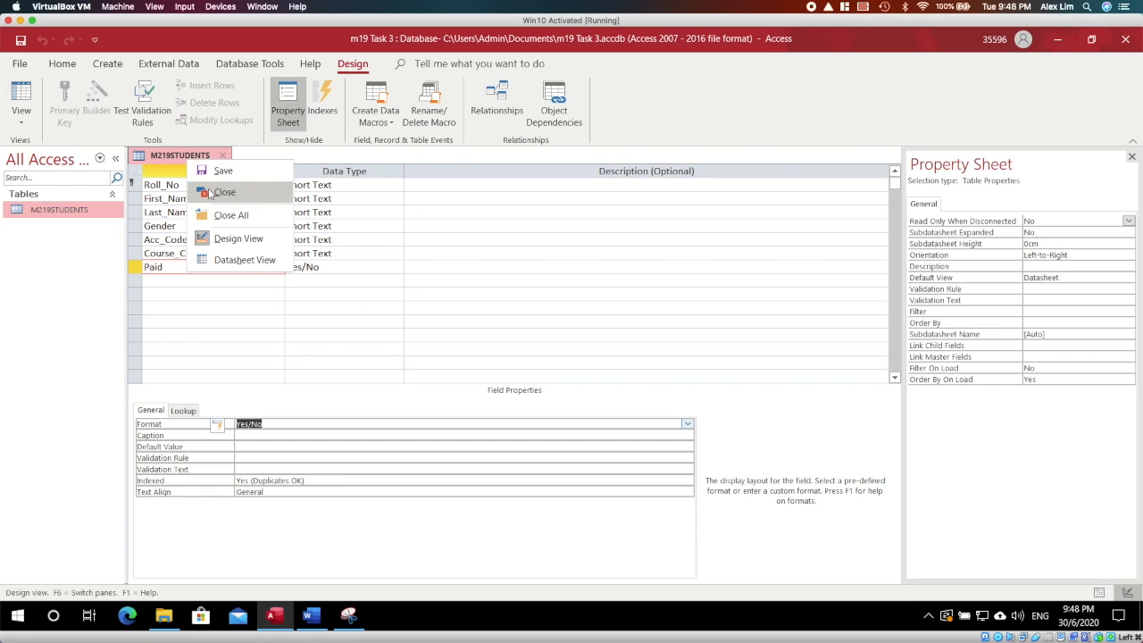
pyautogui.click(207, 184)
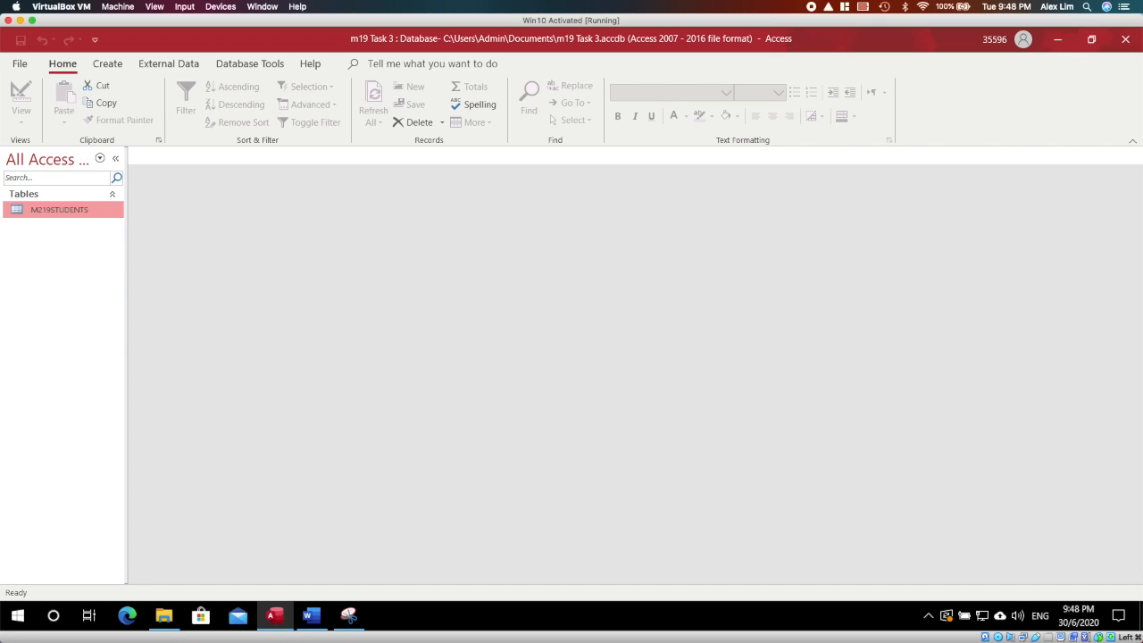
pyautogui.rightClick(59, 209)
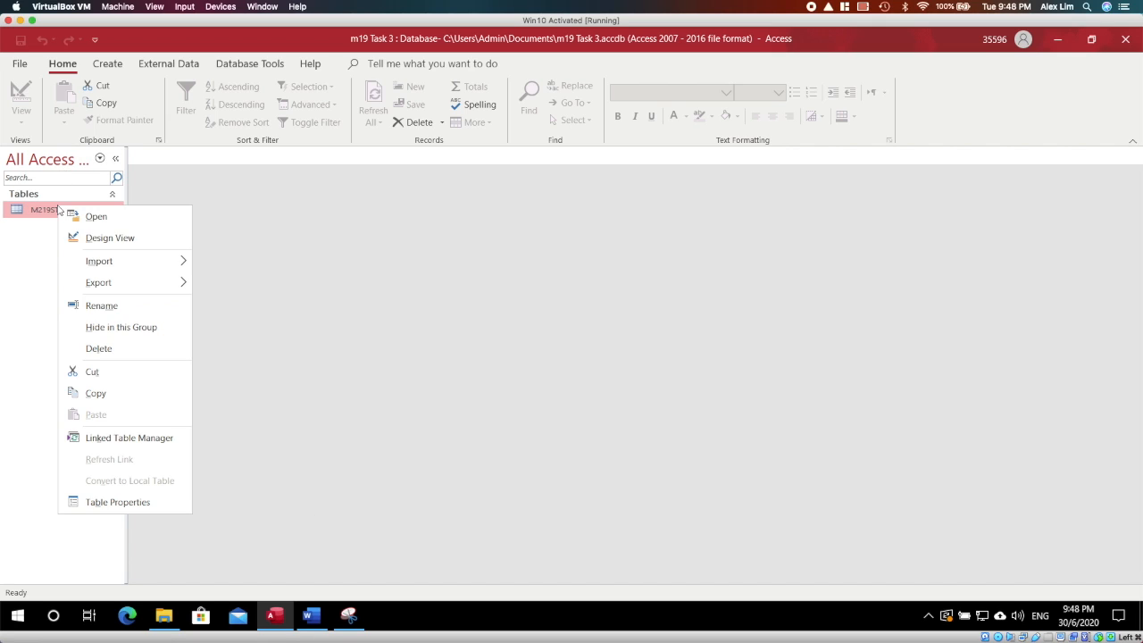
pyautogui.click(98, 238)
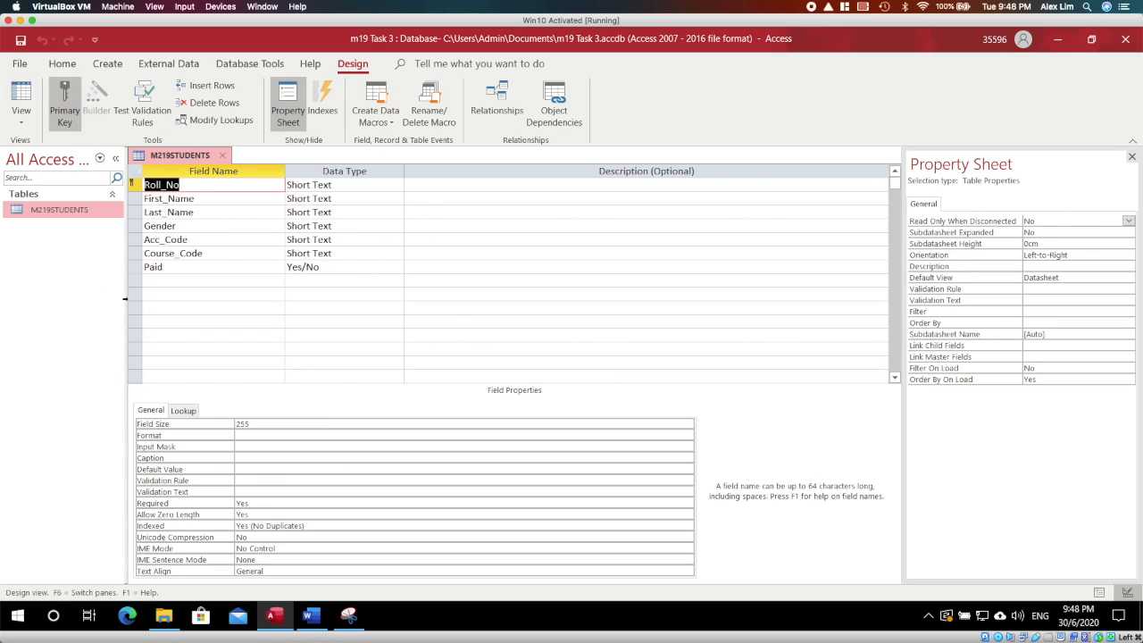
pyautogui.click(349, 616)
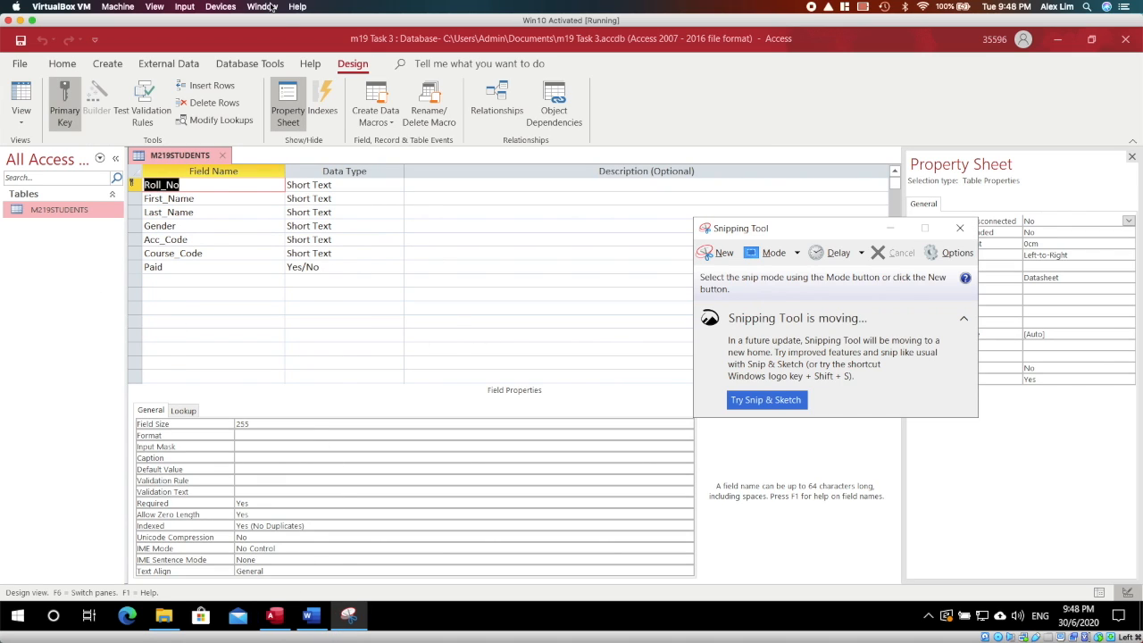
pyautogui.click(715, 253)
pyautogui.moveTo(120, 141); pyautogui.dragTo(526, 430)
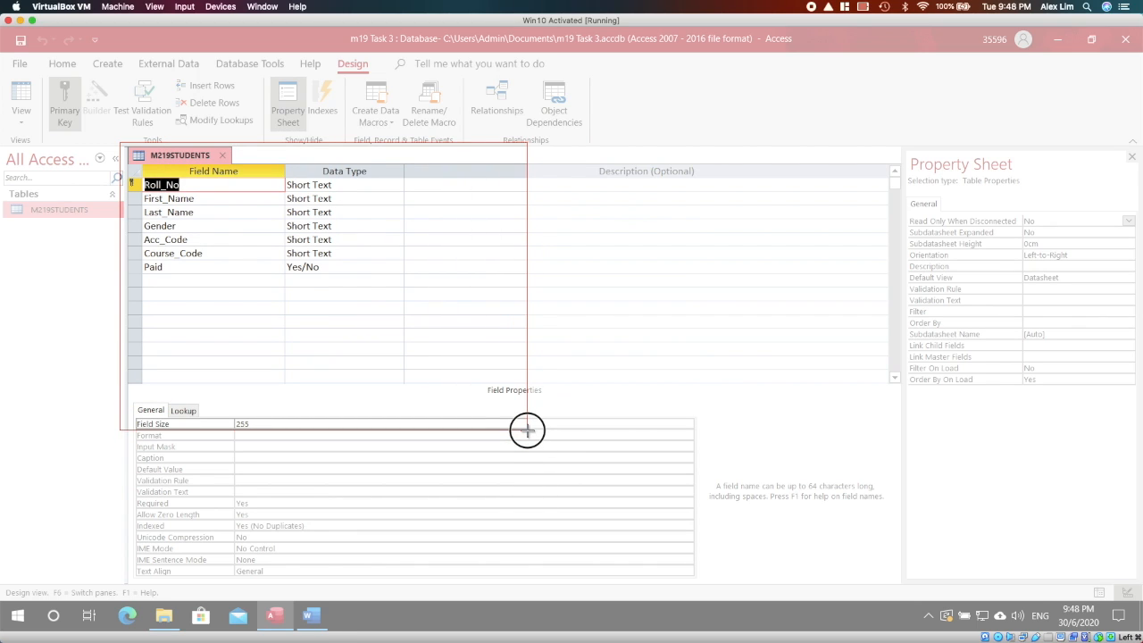
pyautogui.press('Escape')
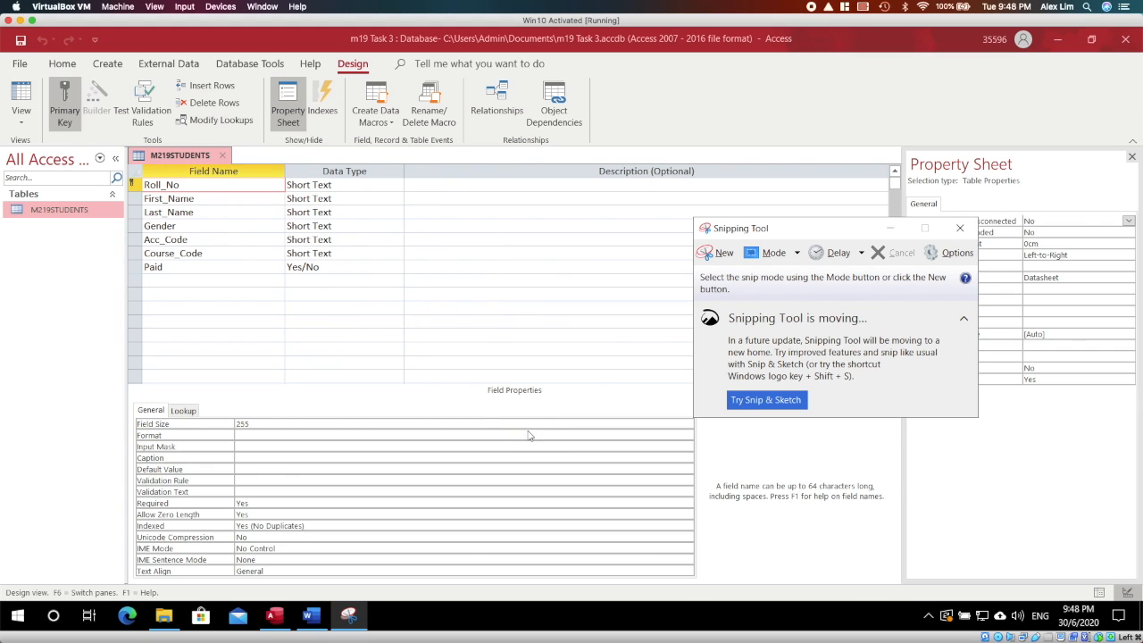
# - Select the Paid field and snip a screenshot of the M219STUDENTS field list, data types and Paid field properties
pyautogui.click(170, 267)
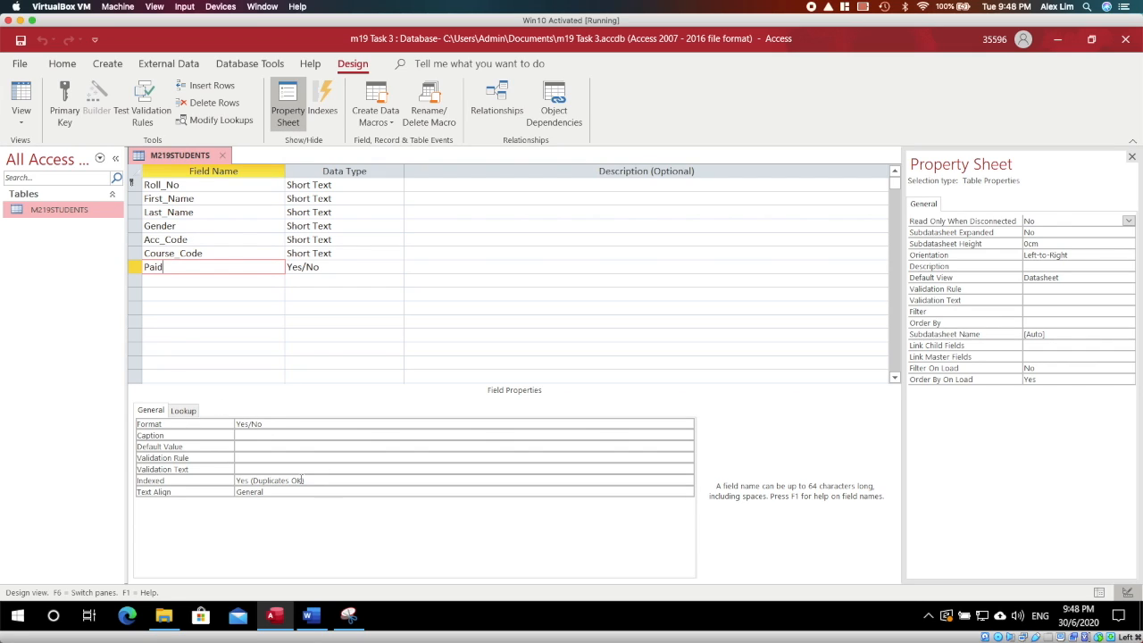
pyautogui.click(348, 616)
pyautogui.click(707, 253)
pyautogui.moveTo(113, 142); pyautogui.dragTo(413, 520)
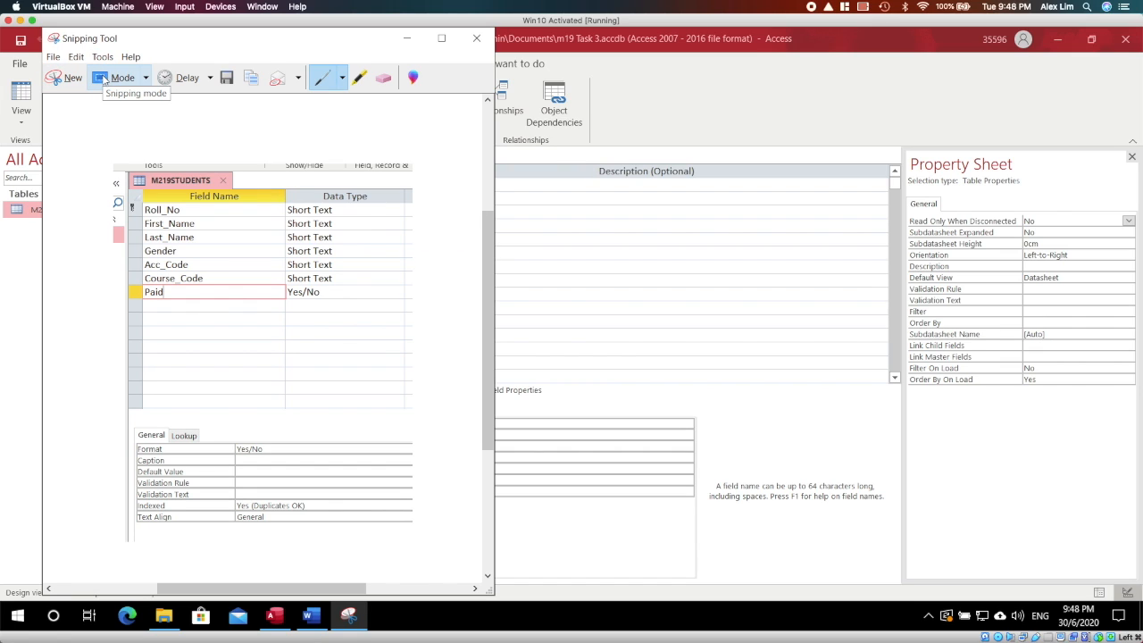
# - Switch to the M219EVIDENCE document in Word and paste the screenshot under Evidence 5
pyautogui.click(310, 615)
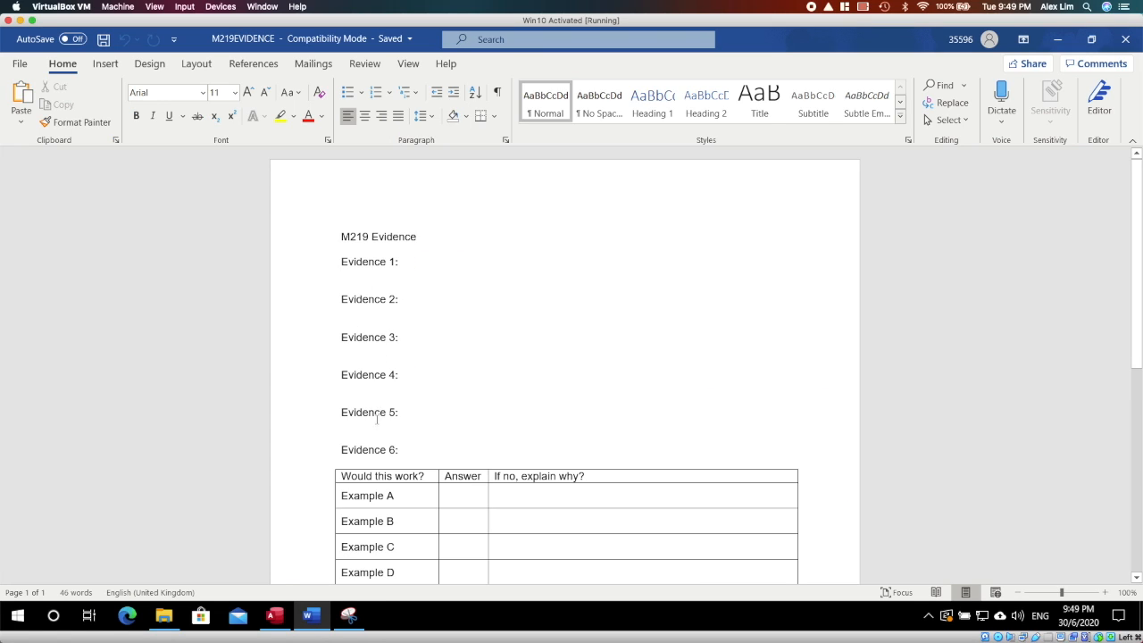
pyautogui.hotkey('ctrl', 'v')
pyautogui.scroll(-3, 410, 384)
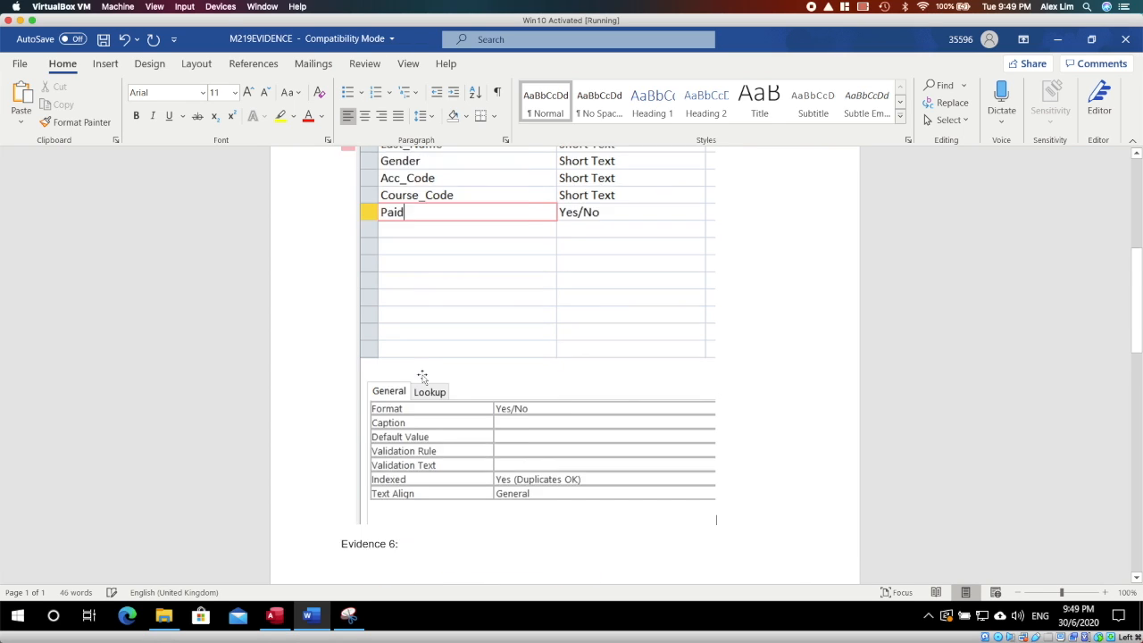
pyautogui.scroll(-3, 406, 341)
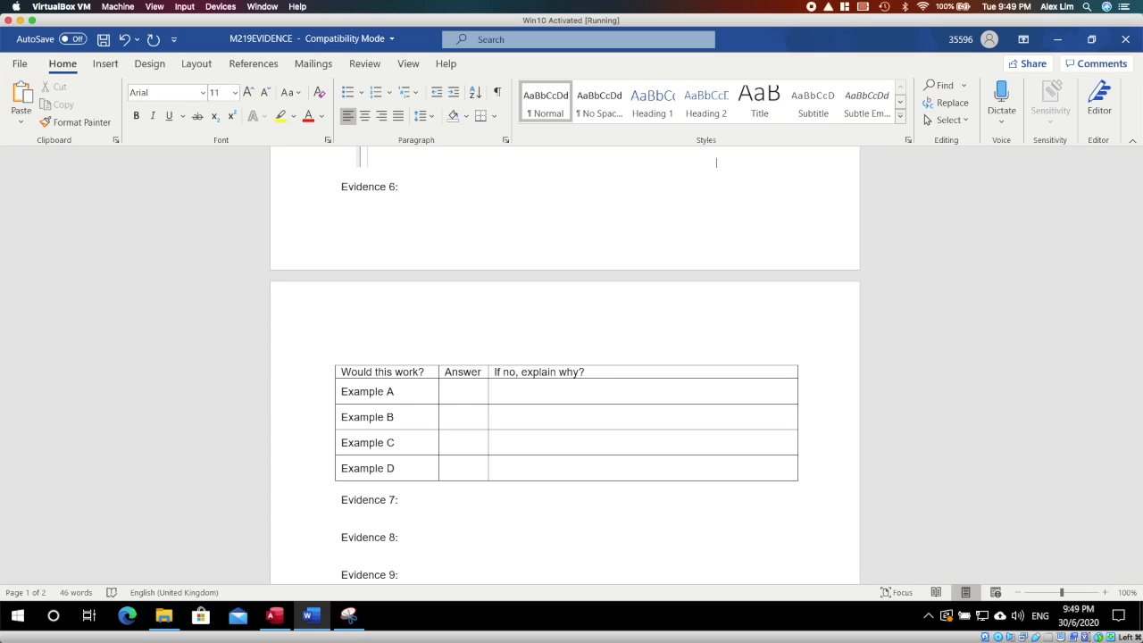
# - Switch back to Access and set the Gender field's validation rule to "M" or "F"
pyautogui.click(274, 615)
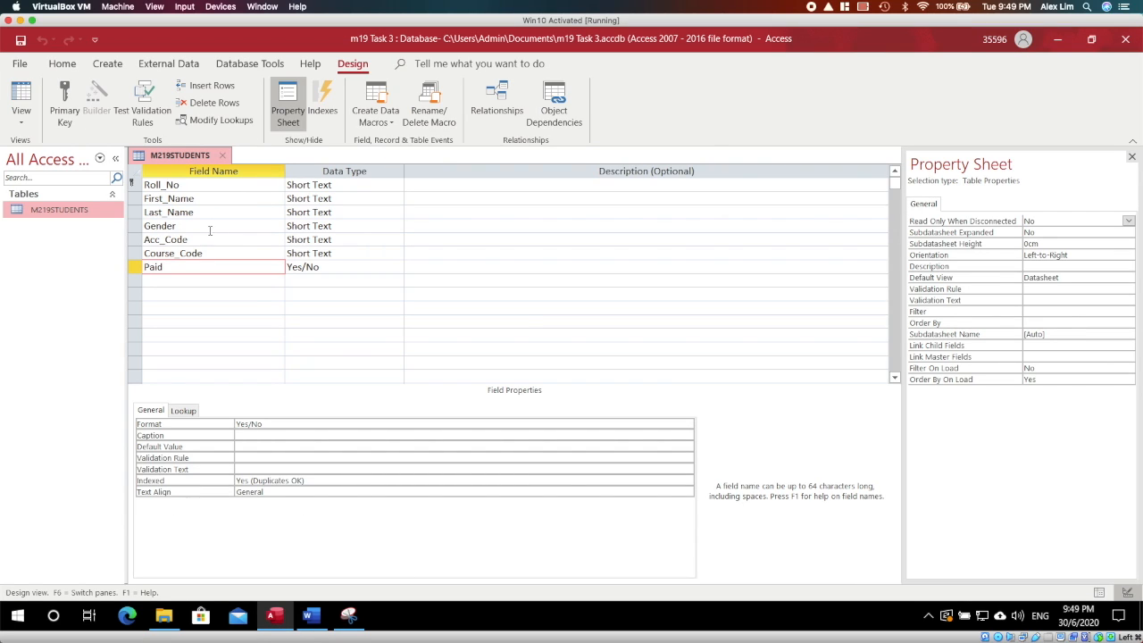
pyautogui.click(200, 227)
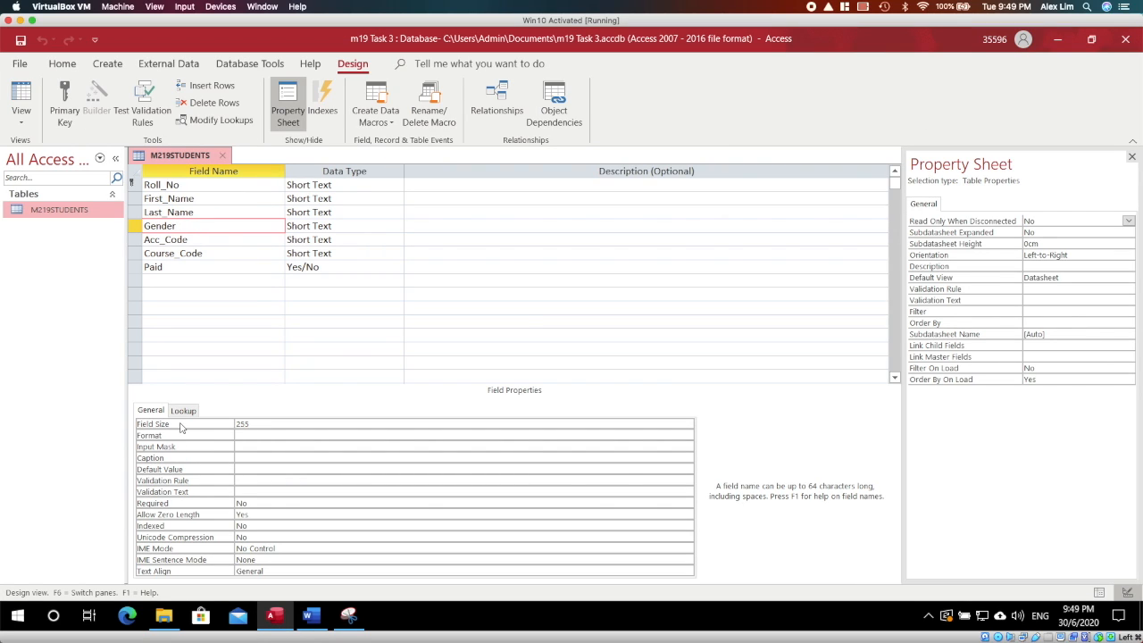
pyautogui.click(275, 483)
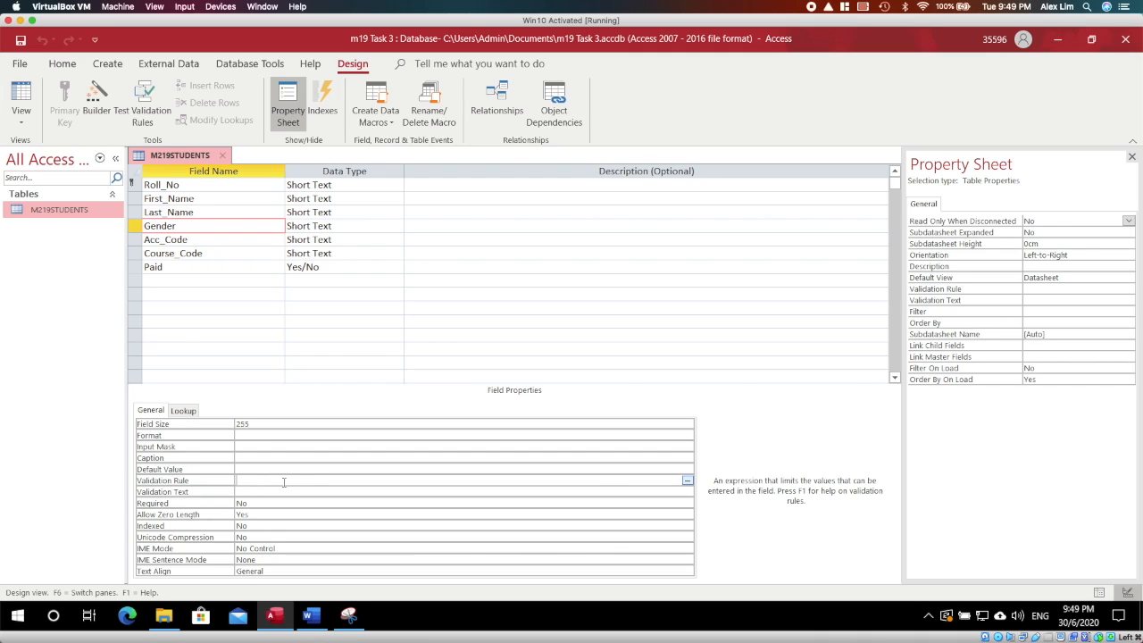
pyautogui.write('"M" or "F')
pyautogui.moveTo(285, 480); pyautogui.dragTo(212, 478)
pyautogui.write('M or F')
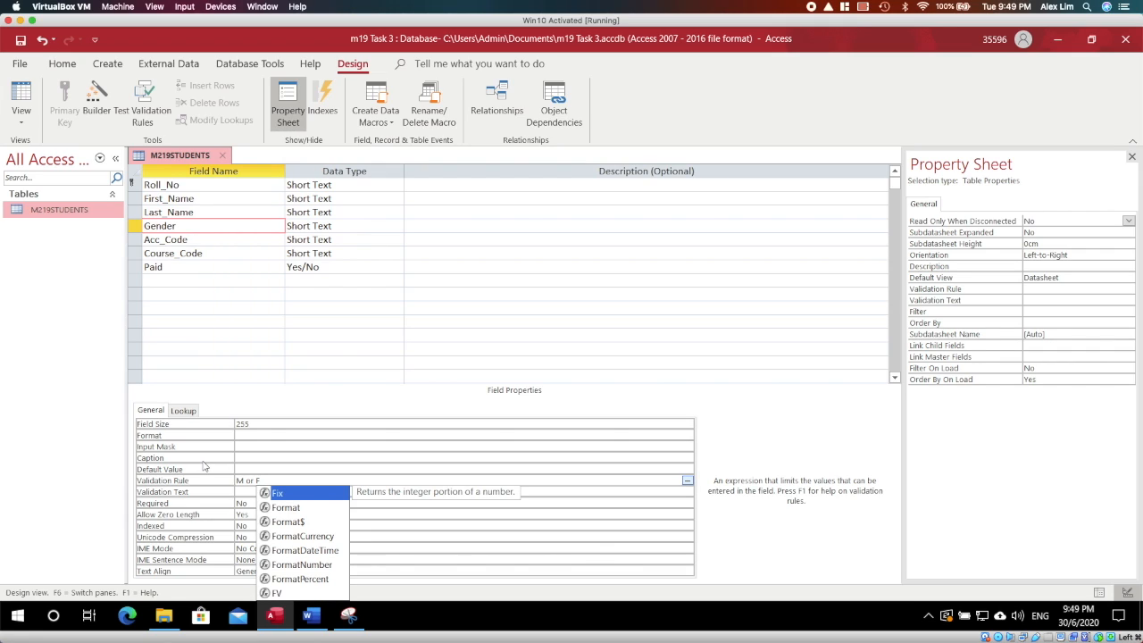
pyautogui.click(266, 479)
pyautogui.moveTo(266, 480); pyautogui.dragTo(226, 478)
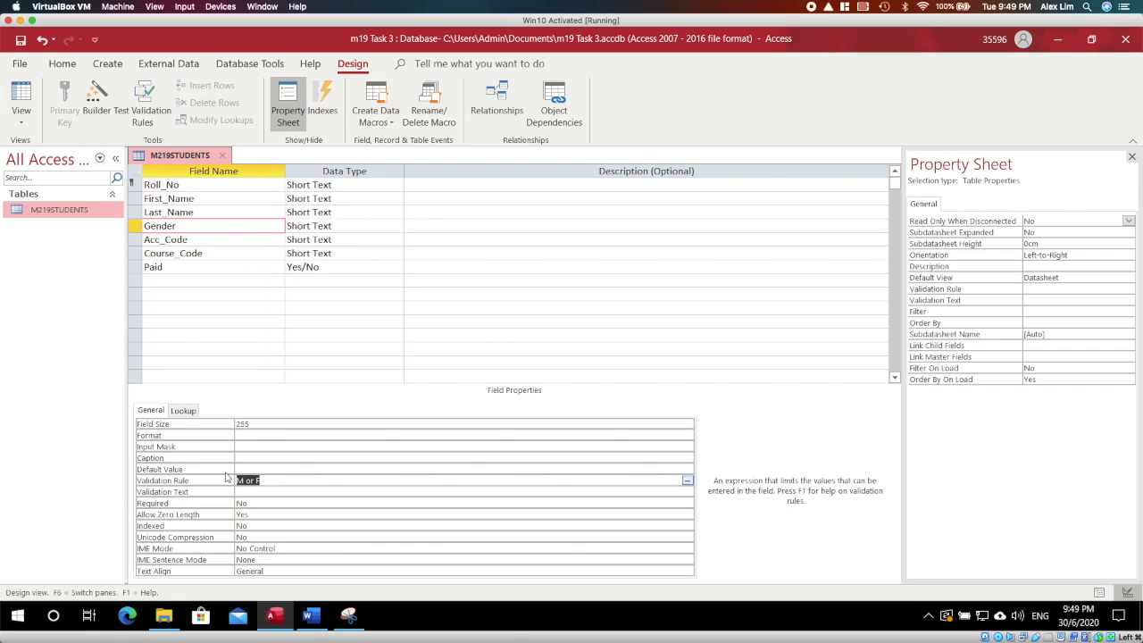
pyautogui.write('"M" or "F"')
# - Save the table design, accept testing the existing data against the new rule, and display M219STUDENTS in Datasheet View
pyautogui.rightClick(189, 154)
pyautogui.click(192, 162)
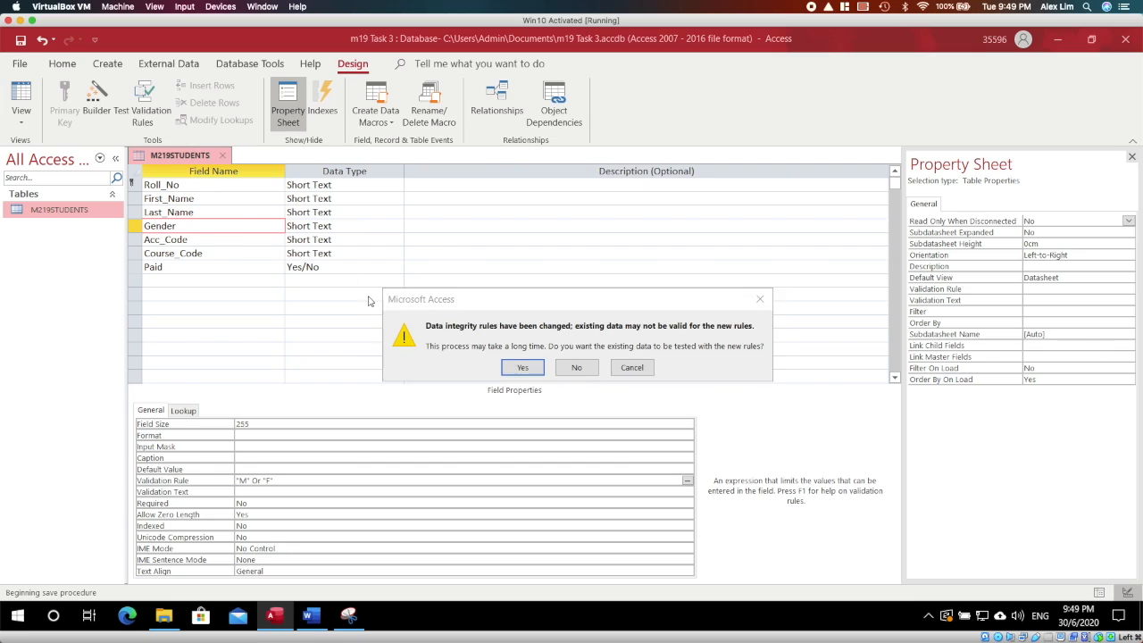
pyautogui.moveTo(547, 306); pyautogui.dragTo(498, 235)
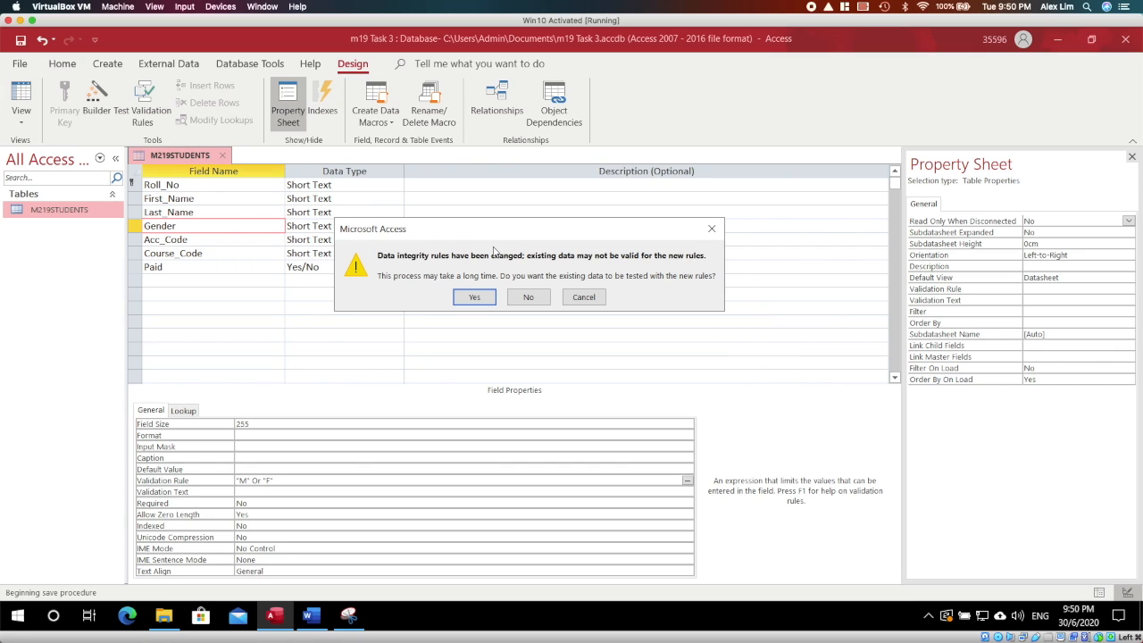
pyautogui.click(474, 298)
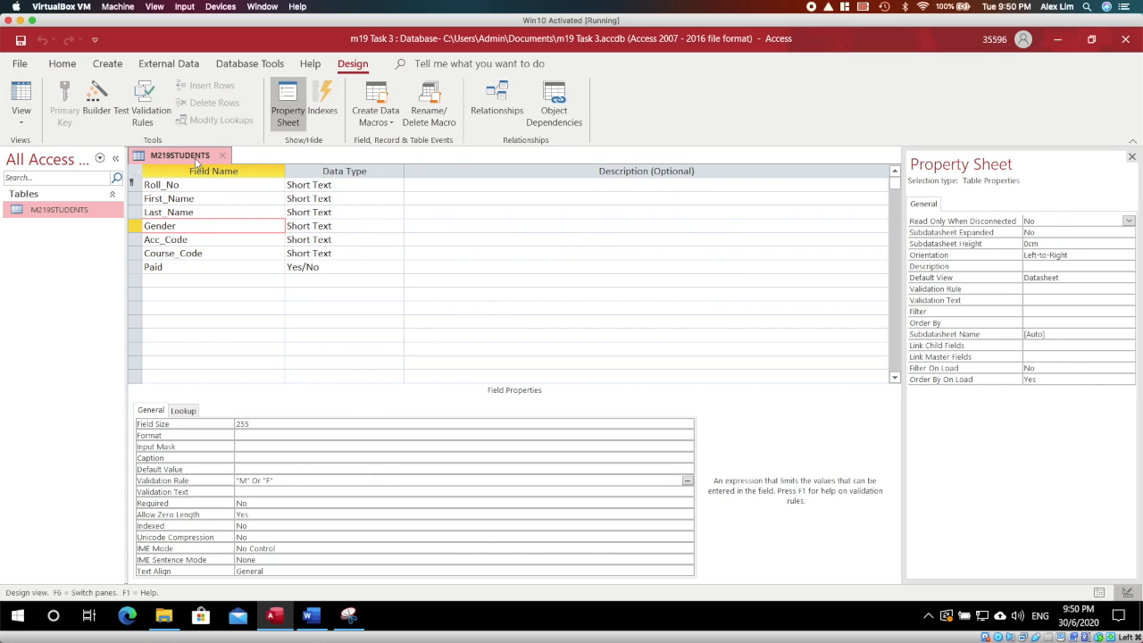
pyautogui.rightClick(198, 159)
pyautogui.click(233, 260)
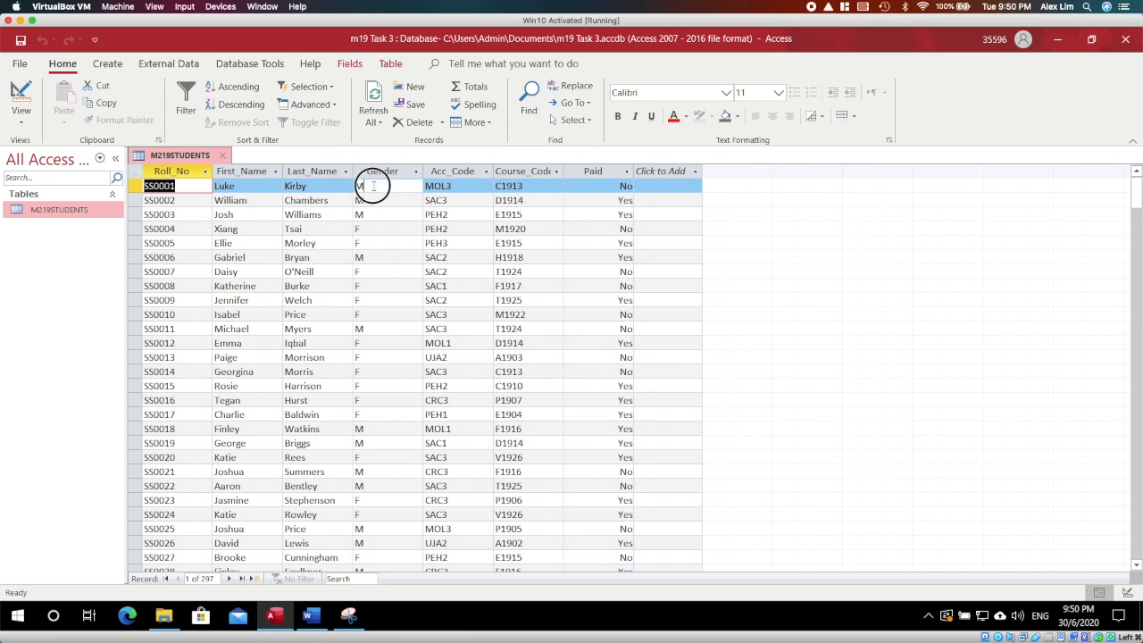
# - Try to enter G as the Gender of record SS0001 to test the field's validation rule
pyautogui.click(371, 185)
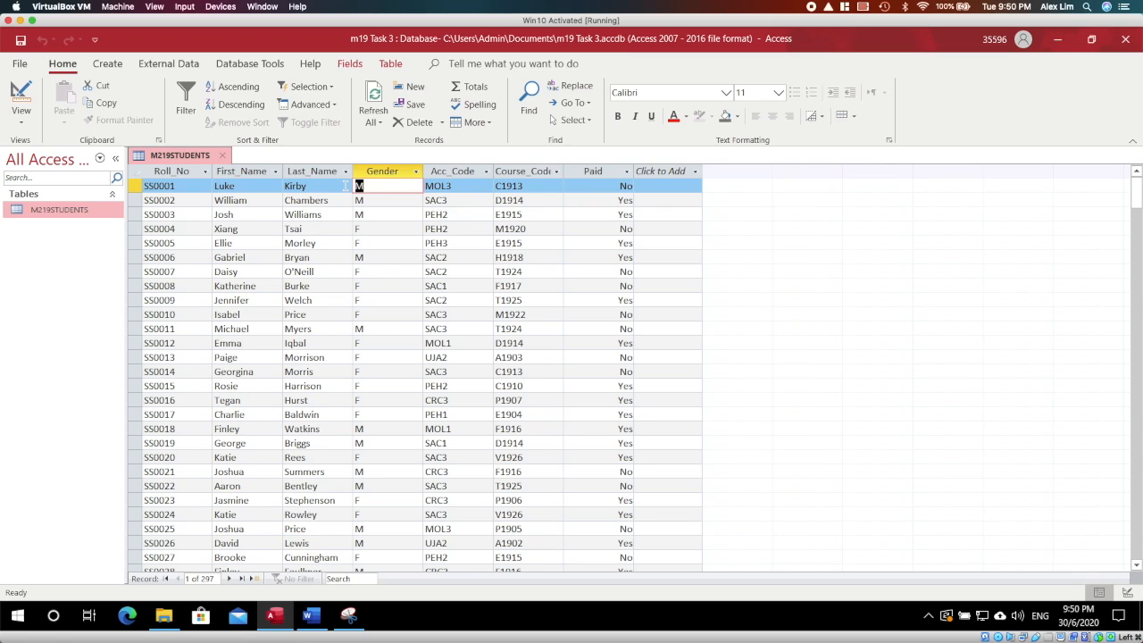
pyautogui.write('G')
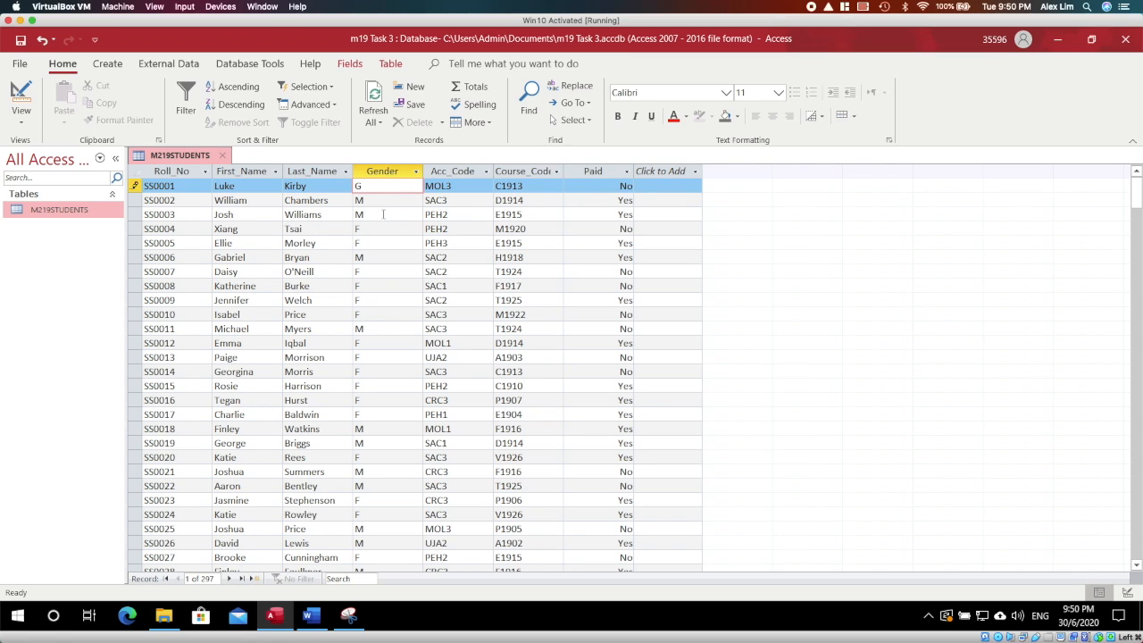
pyautogui.click(384, 216)
pyautogui.moveTo(549, 301); pyautogui.dragTo(506, 257)
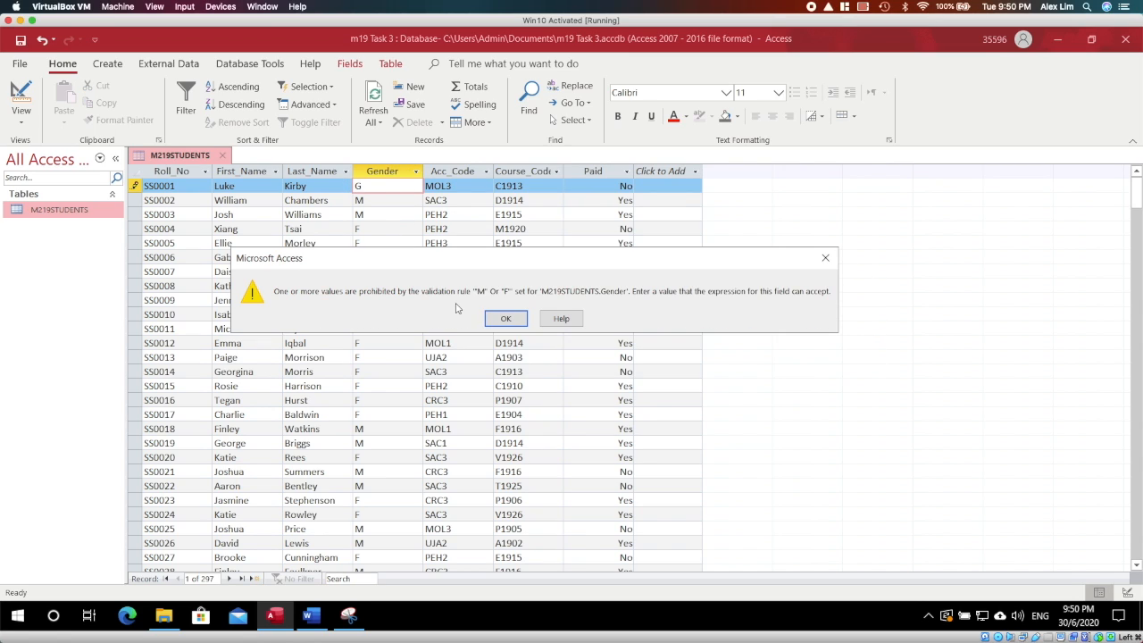
pyautogui.click(505, 318)
# - Discard the invalid Gender entry in record SS0001 and save the M219STUDENTS table
pyautogui.press('BackSpace')
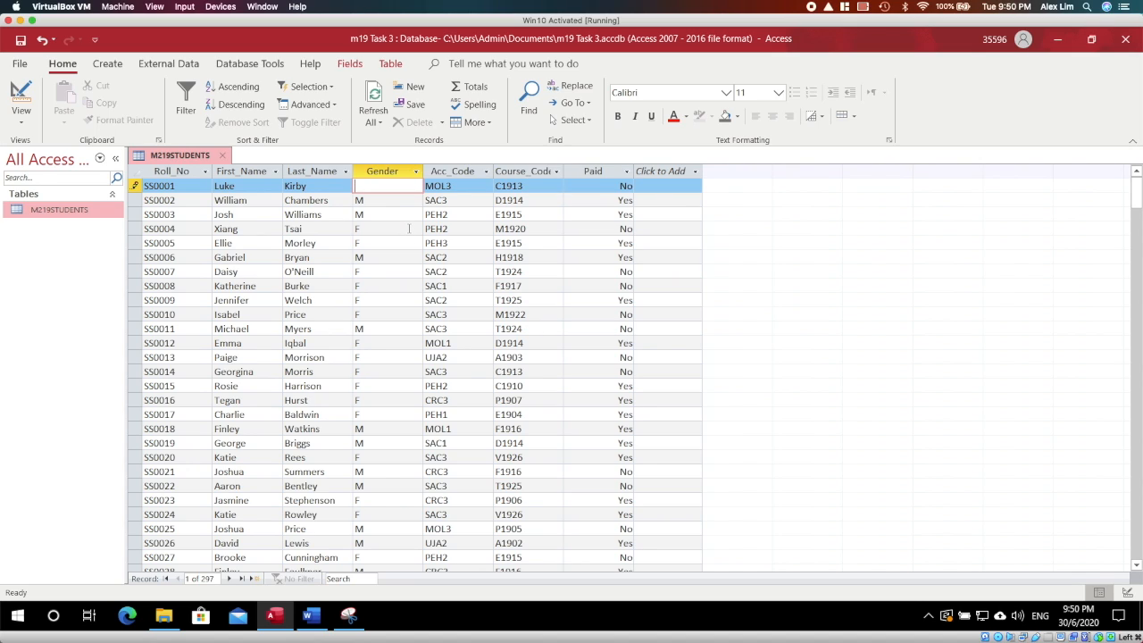
pyautogui.write('G')
pyautogui.press('Escape')
pyautogui.click(390, 209)
pyautogui.rightClick(201, 161)
pyautogui.click(220, 175)
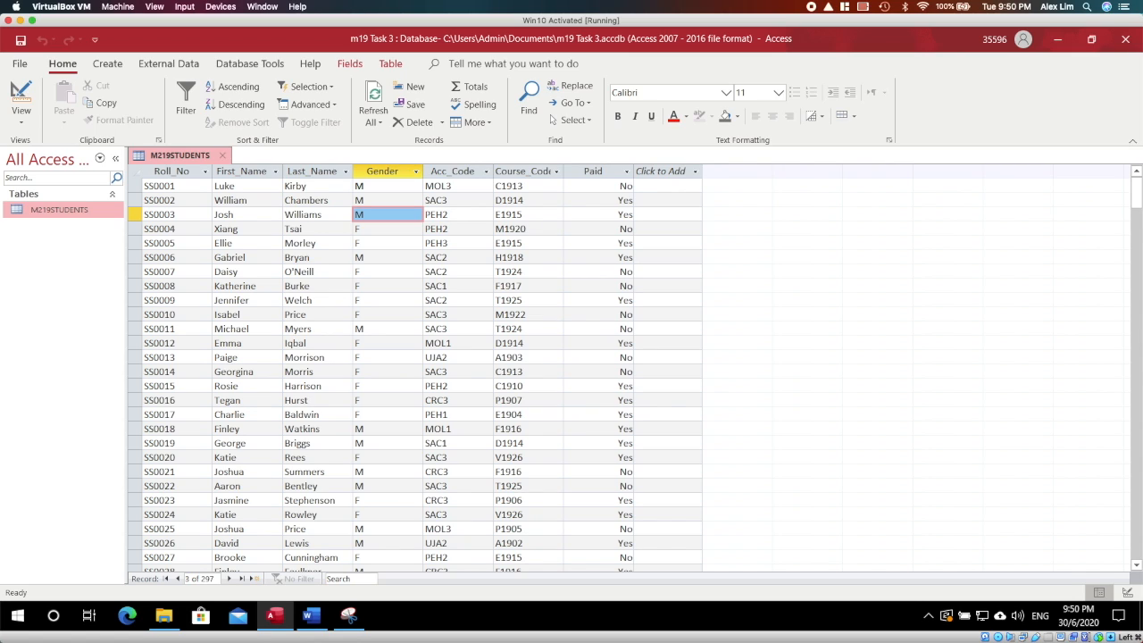
# - Switch to M219EVIDENCE in Word and answer Example A with "No" and the explanation "No data validation rule set."
pyautogui.click(310, 616)
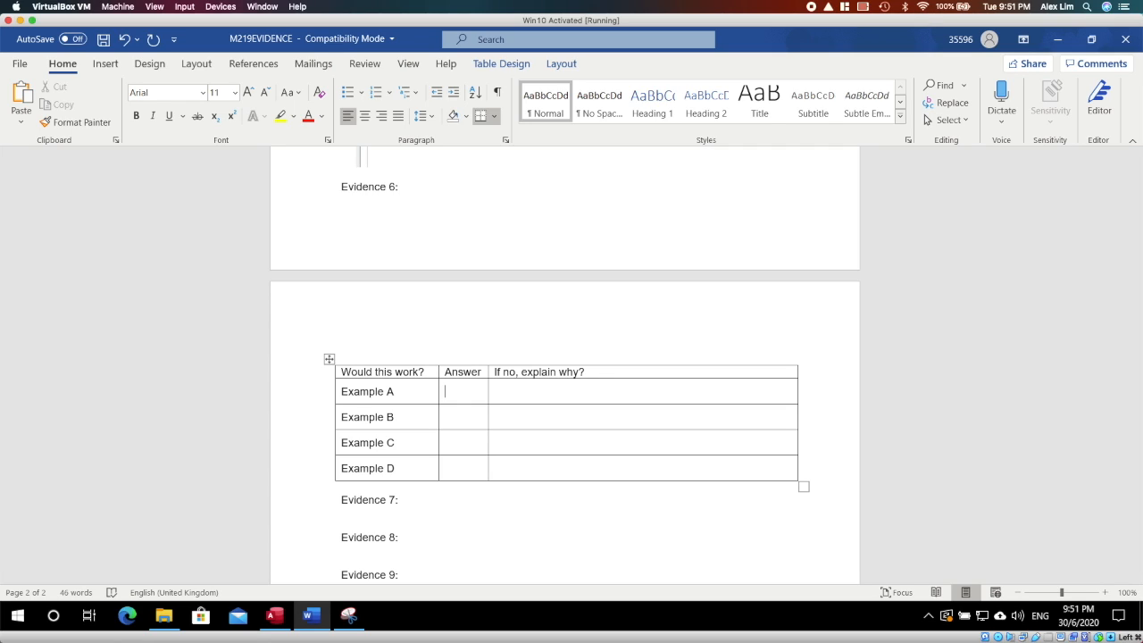
pyautogui.click(464, 388)
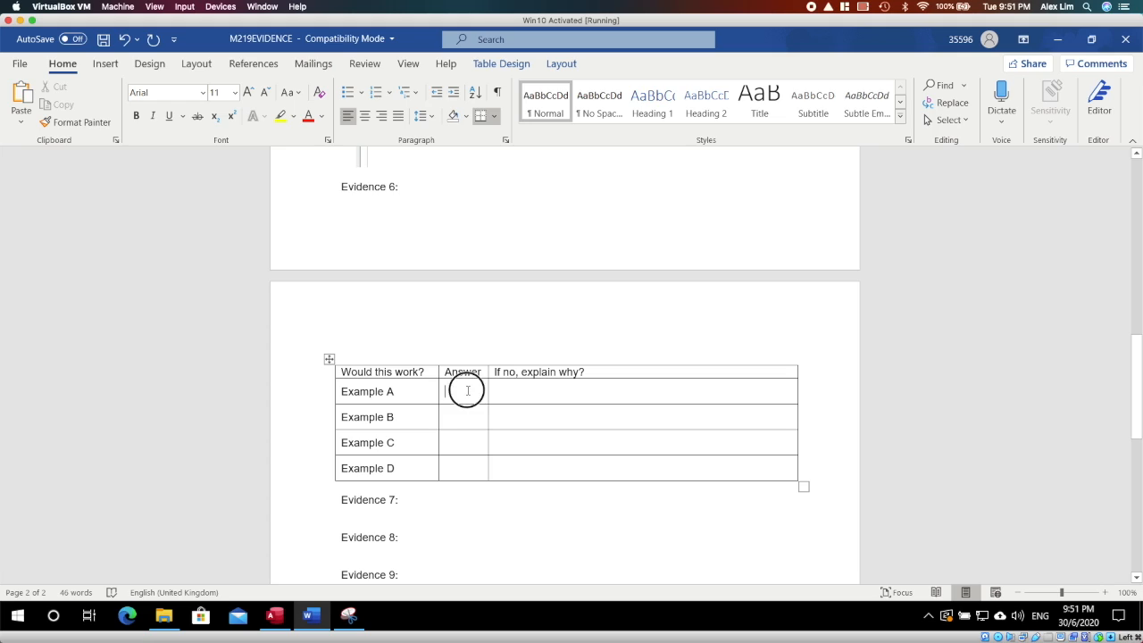
pyautogui.write('No')
pyautogui.press('Tab')
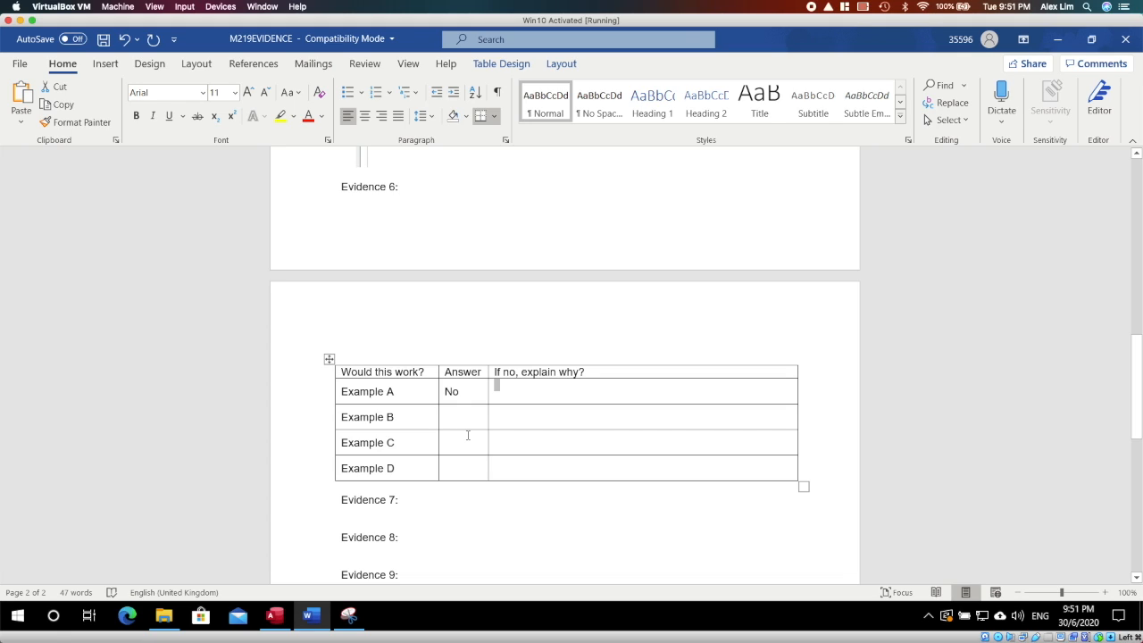
pyautogui.write('No data valida')
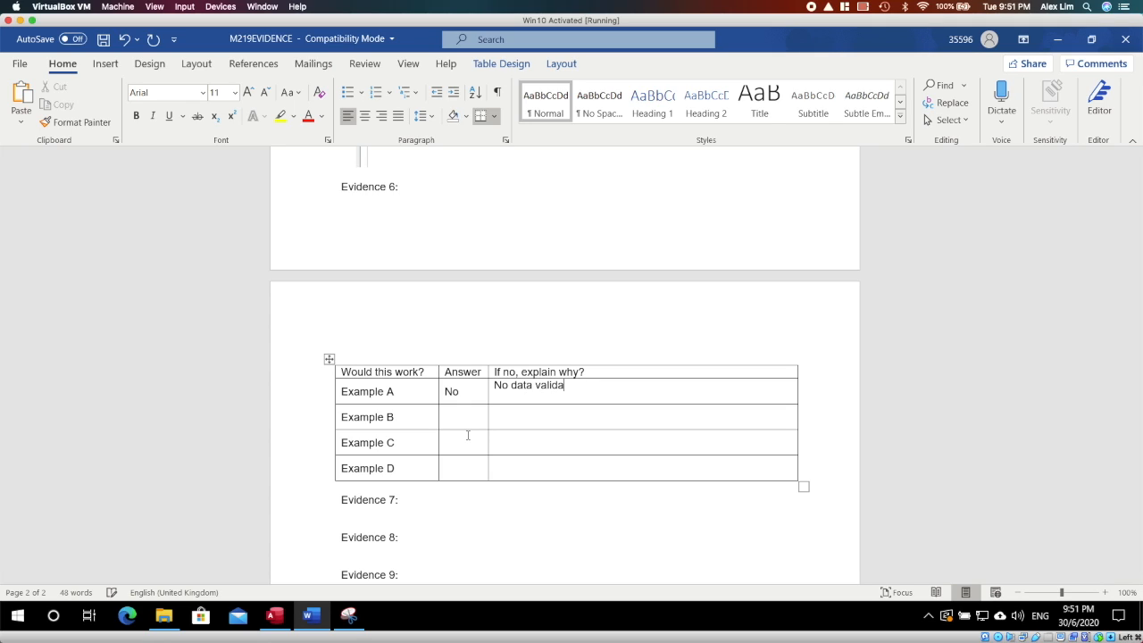
pyautogui.write('tion rule set.')
# - Answer Example B with "YES" and explain "Yes a data validation rule was applied to check if the data entered is either a F or M"
pyautogui.click(476, 418)
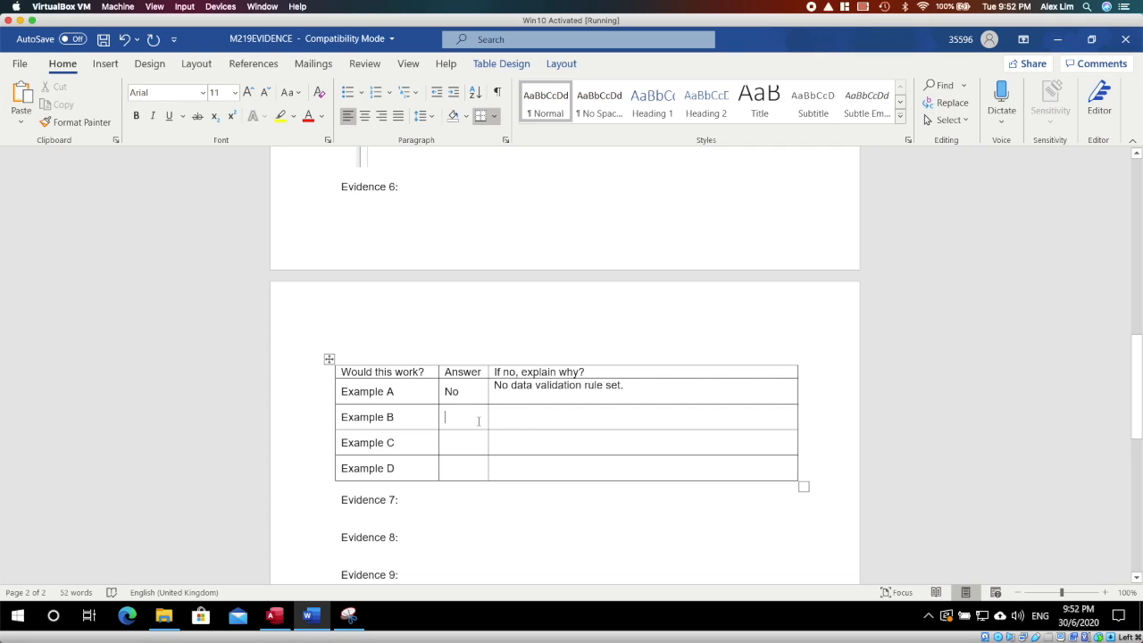
pyautogui.write('Y')
pyautogui.press('BackSpace')
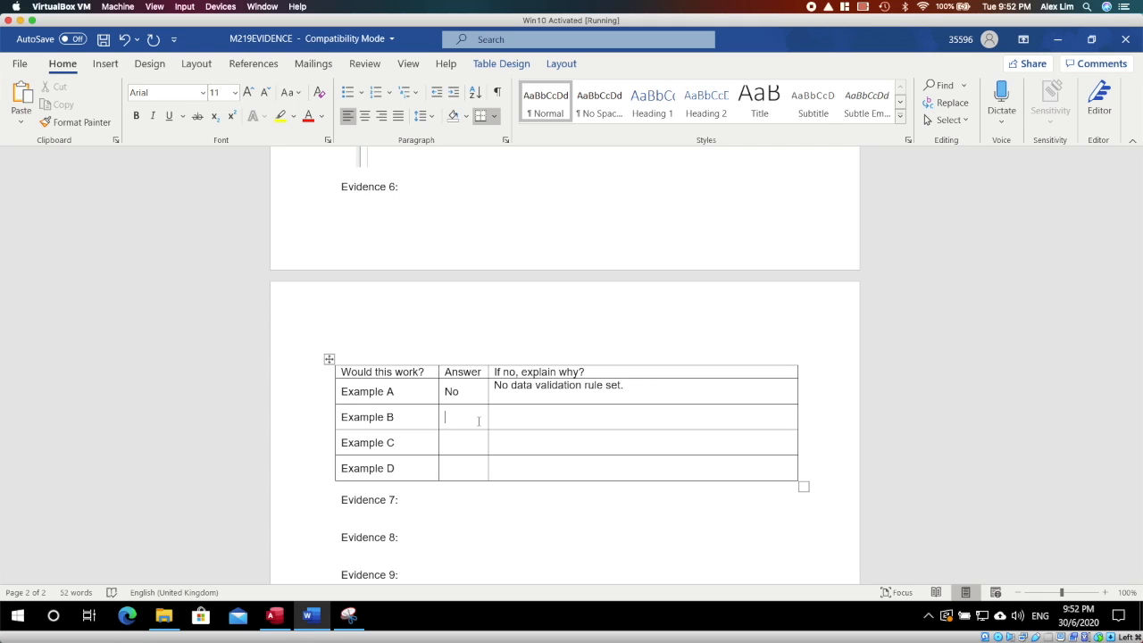
pyautogui.write('YES')
pyautogui.press('Tab')
pyautogui.write('Yes')
pyautogui.write('a data valida')
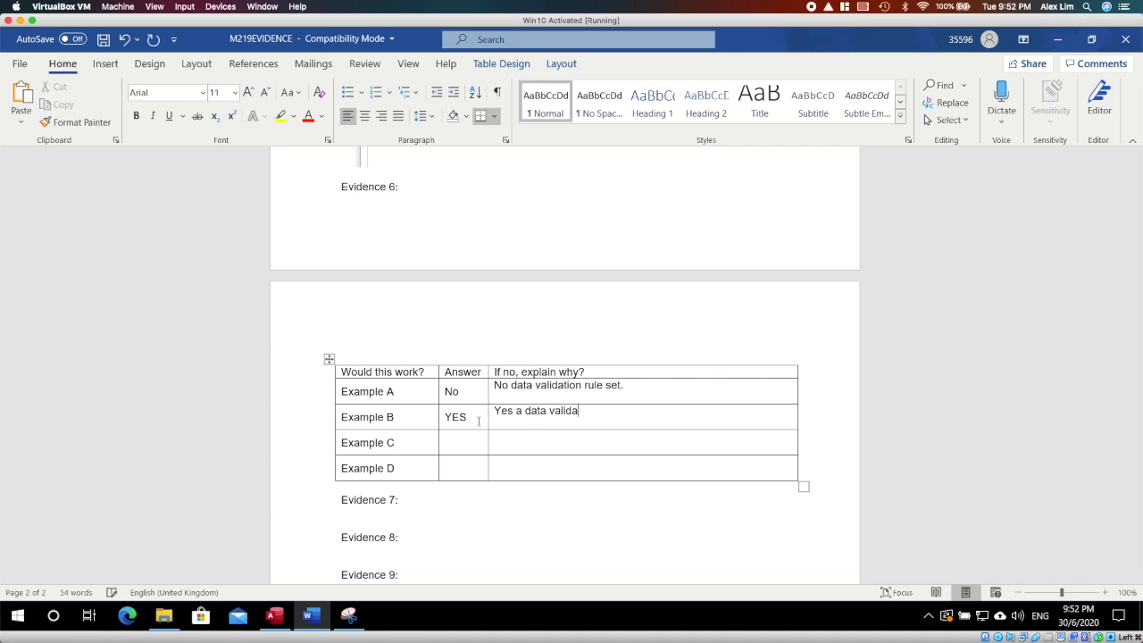
pyautogui.write('tion rule was applied to check')
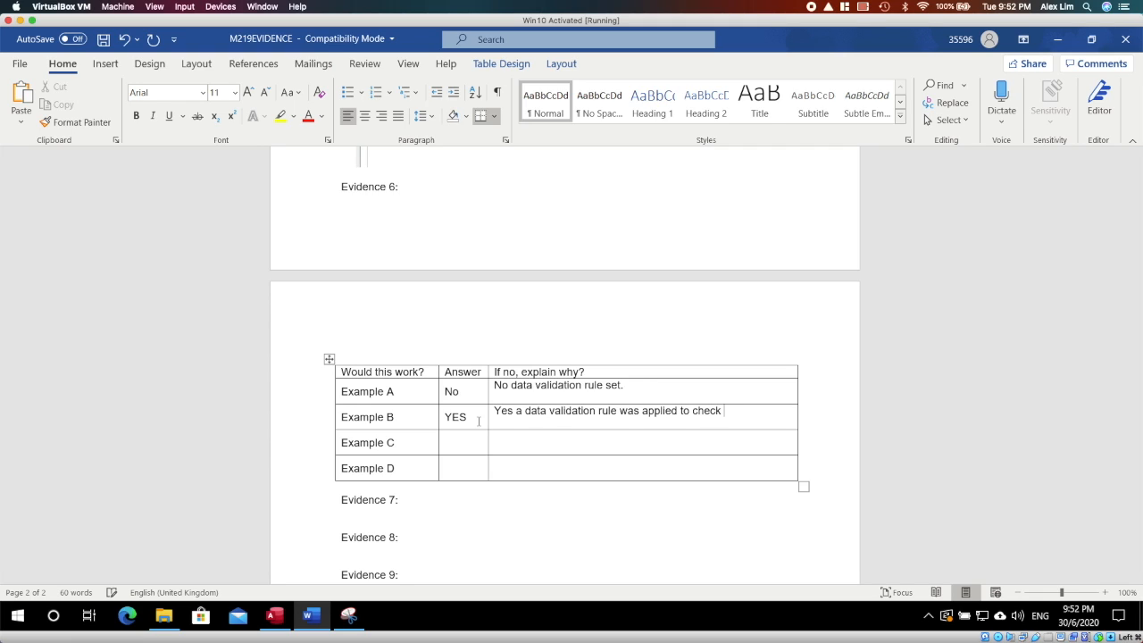
pyautogui.write(' if the data entered is eit')
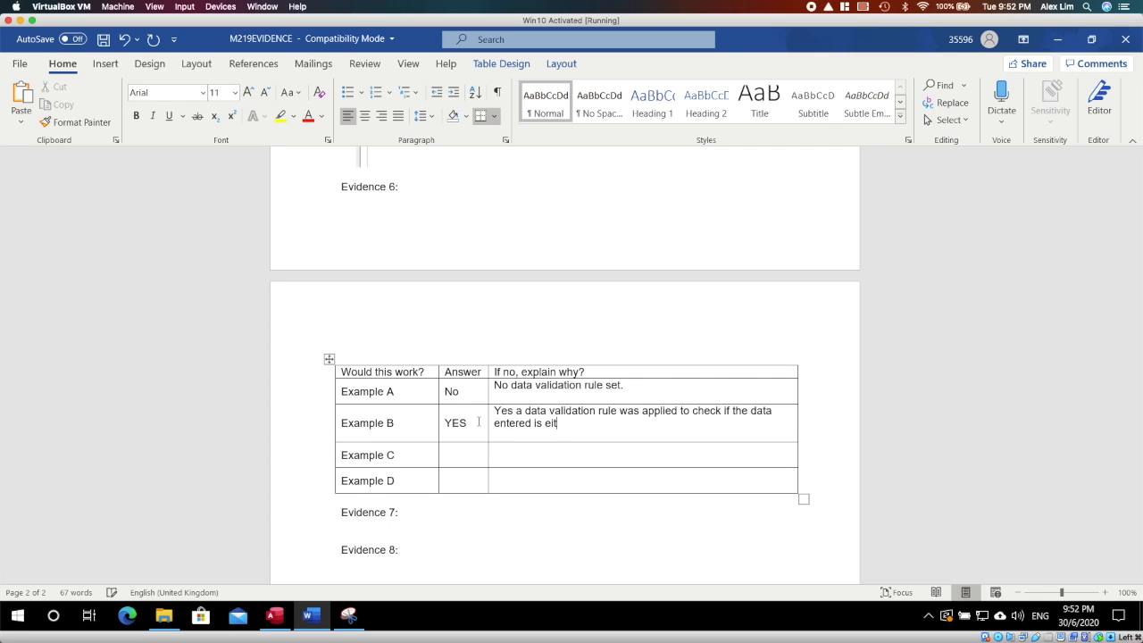
pyautogui.write('her a F or M')
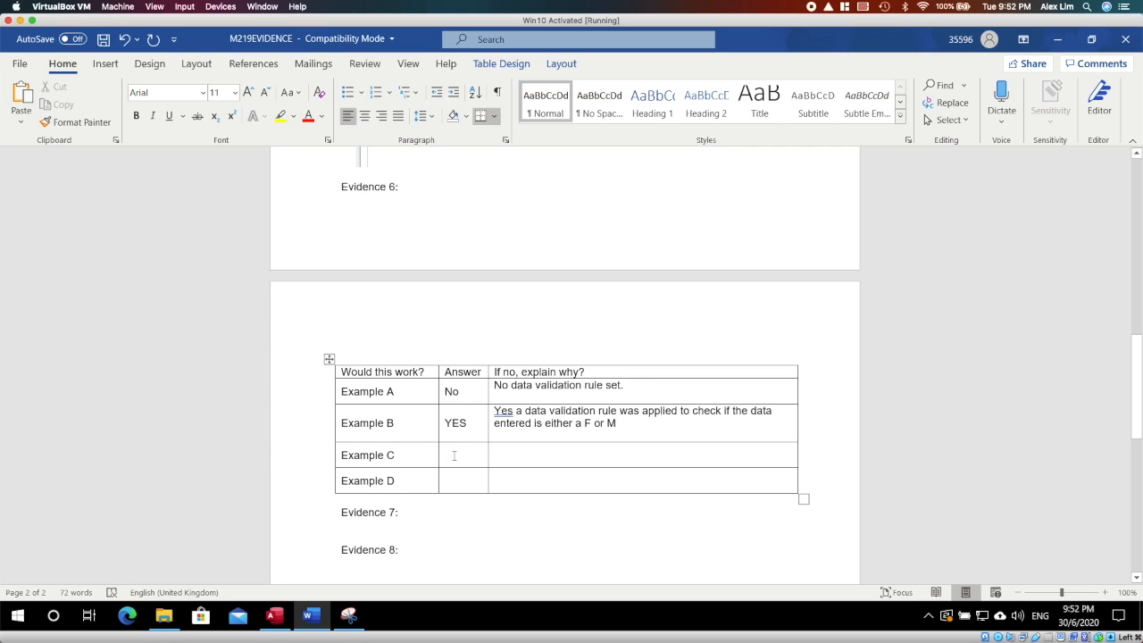
# - Answer Example C with "No" and explain "No data validation rule set. User can still enter text that is not within the row source"
pyautogui.write('N')
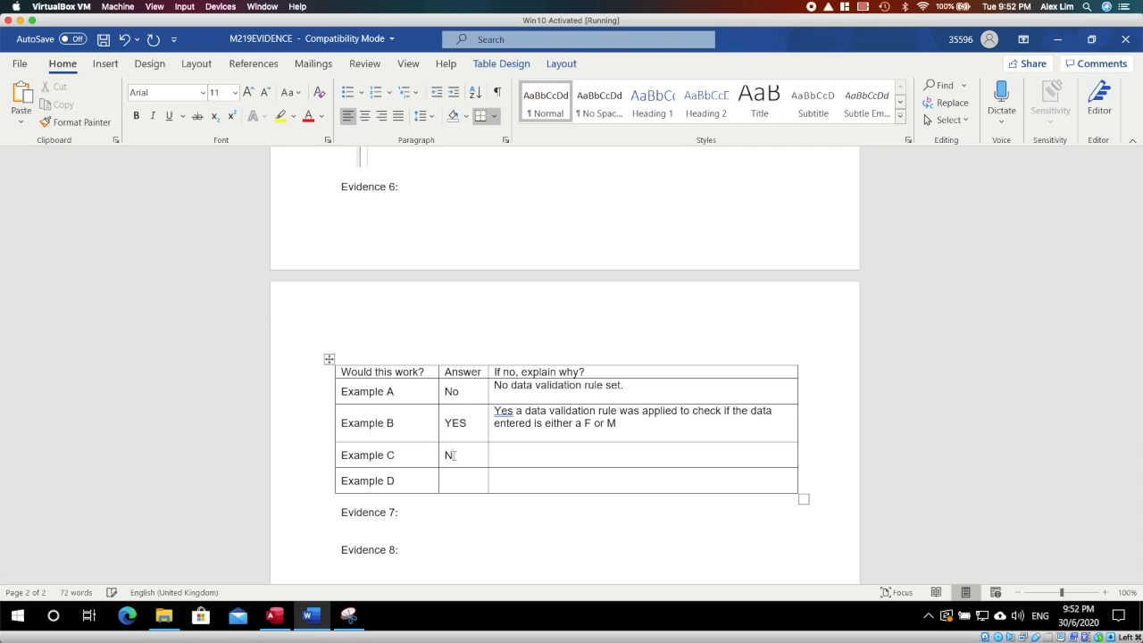
pyautogui.write('o')
pyautogui.press('Tab')
pyautogui.write('No data validation rule set.')
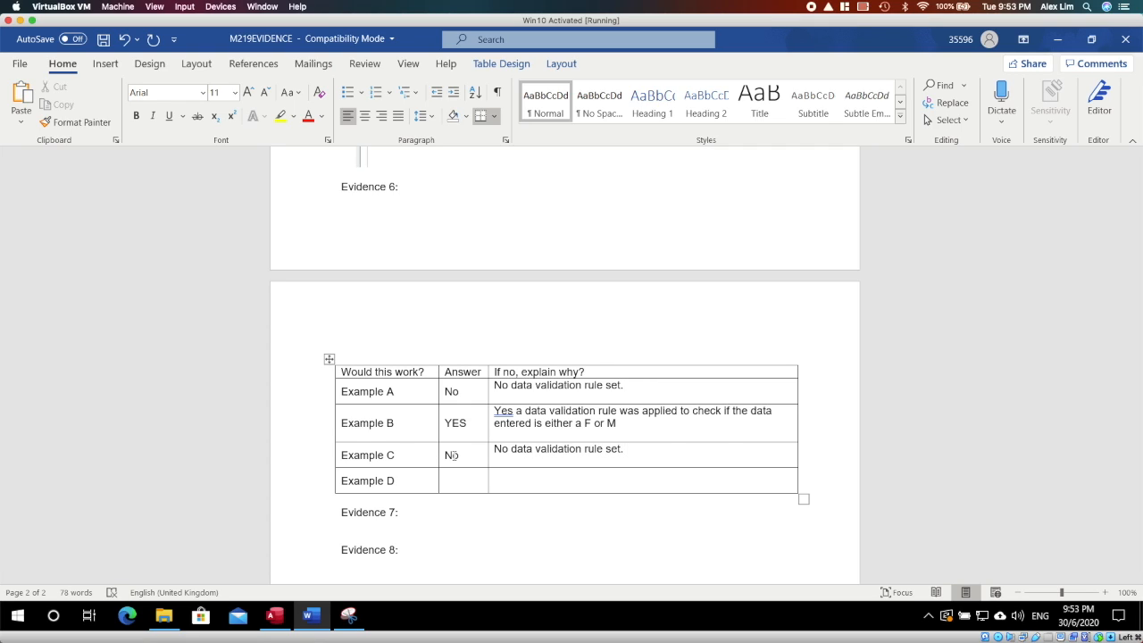
pyautogui.write(' User can still ')
pyautogui.write('entr')
pyautogui.write('r text that is ')
pyautogui.write('not within the ')
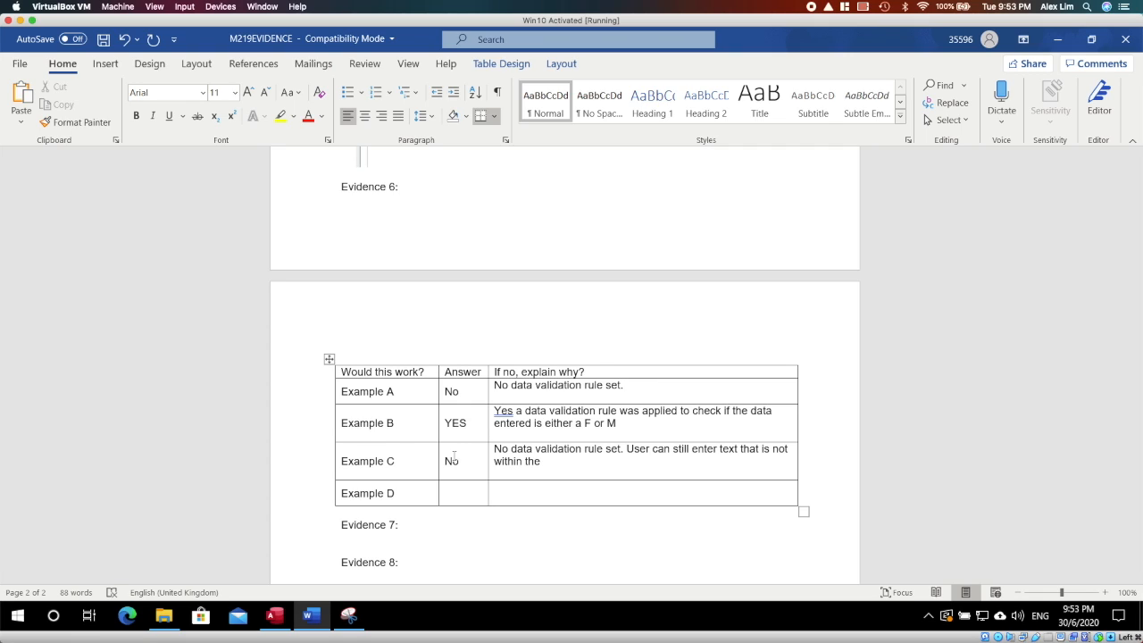
pyautogui.write('row source')
# - Answer Example D with "No" and explain "It is only a filtered view on the datasheet. No data validation rule was applied"
pyautogui.press('Tab')
pyautogui.press('Tab')
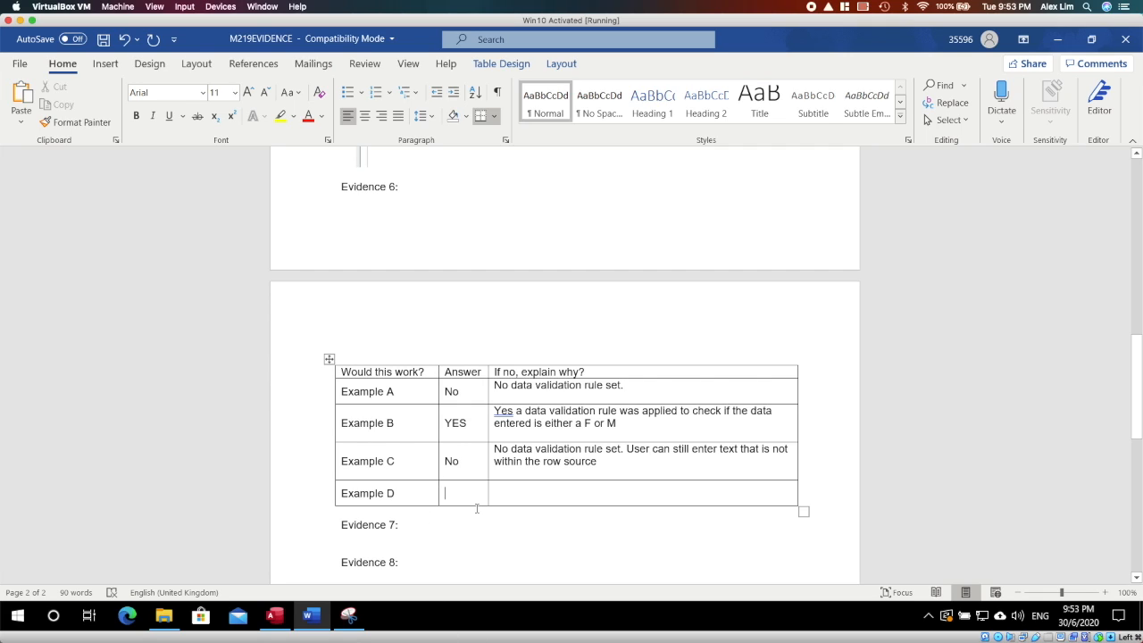
pyautogui.write('No')
pyautogui.press('Tab')
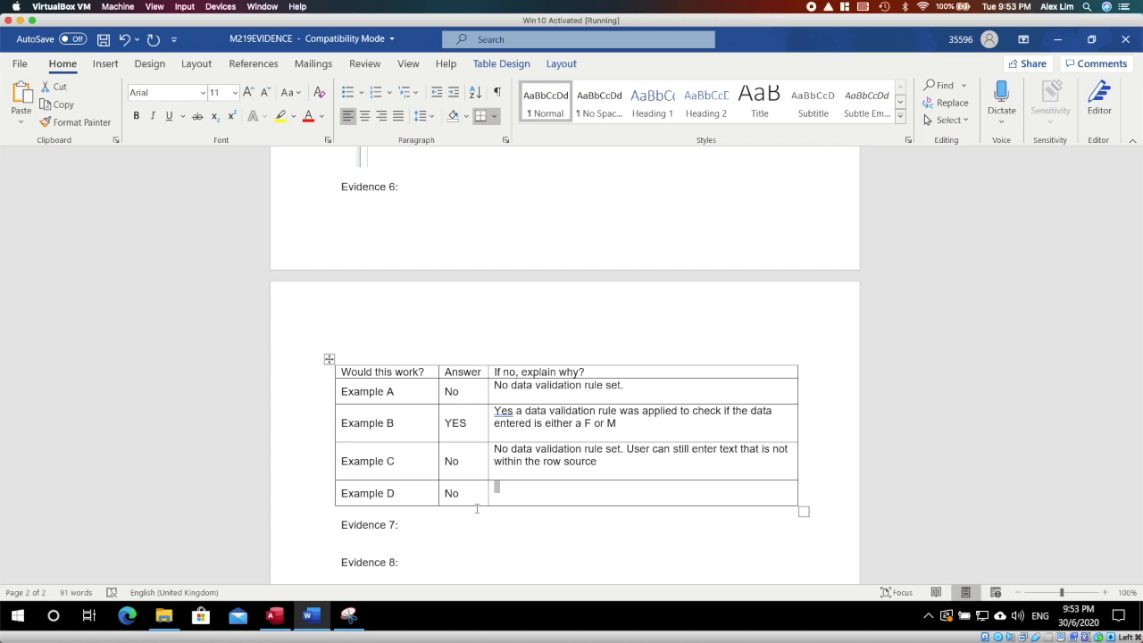
pyautogui.write('It is only a filt')
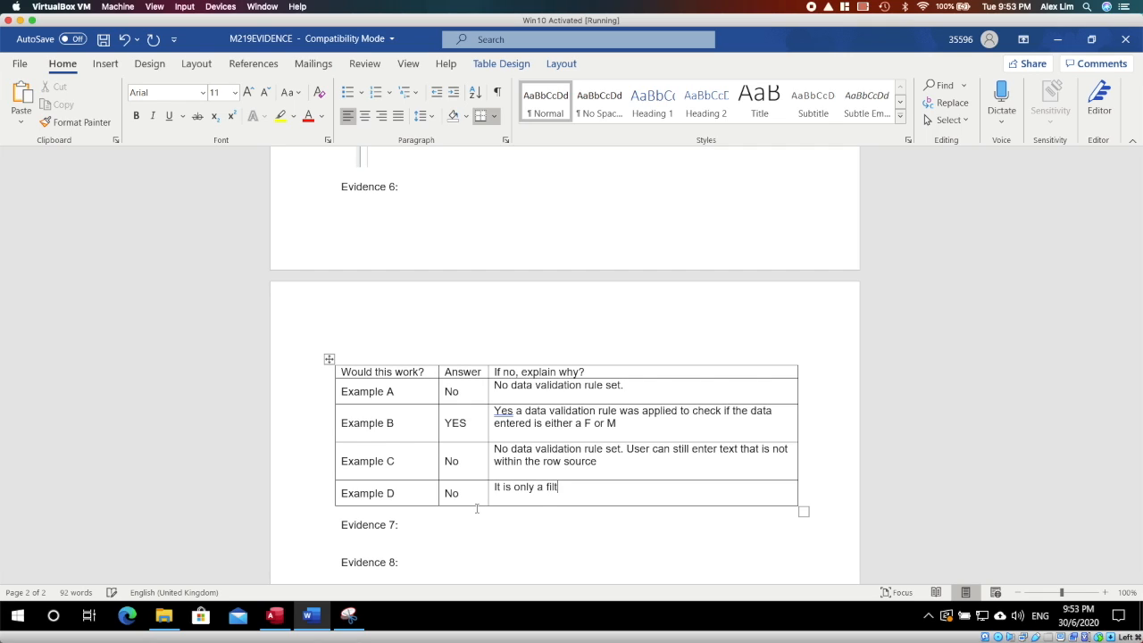
pyautogui.write('ered view on the datasheet. No ')
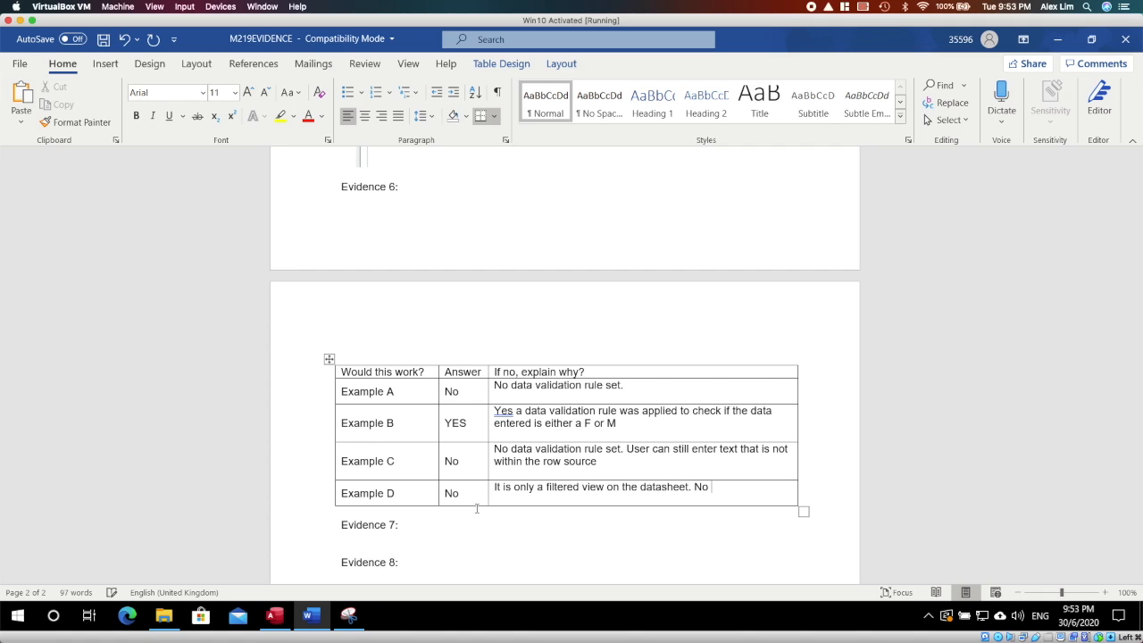
pyautogui.write('data validation')
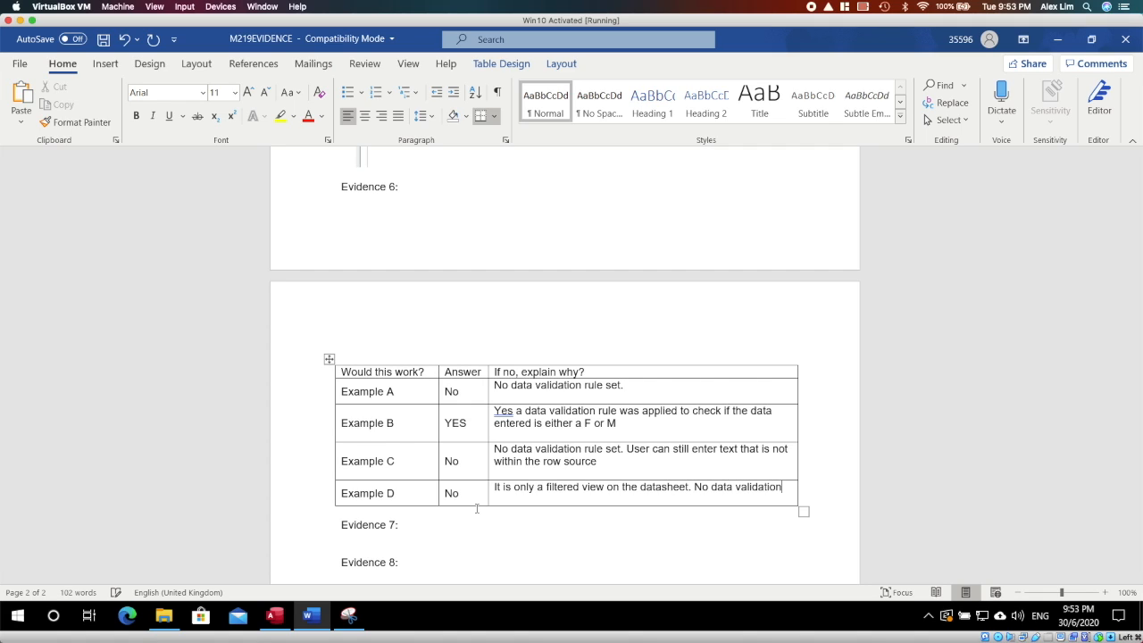
pyautogui.write(' rule was applied')
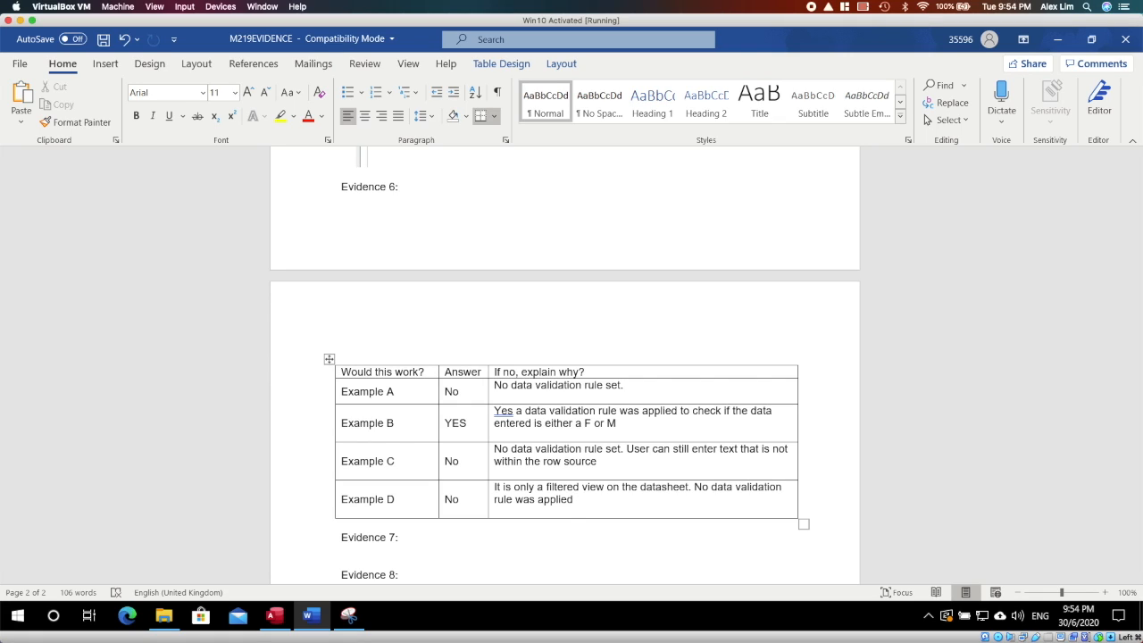
# - Switch to Access and start importing the M219COURSES text file into a new table in the current database
pyautogui.click(270, 621)
pyautogui.click(107, 64)
pyautogui.click(169, 63)
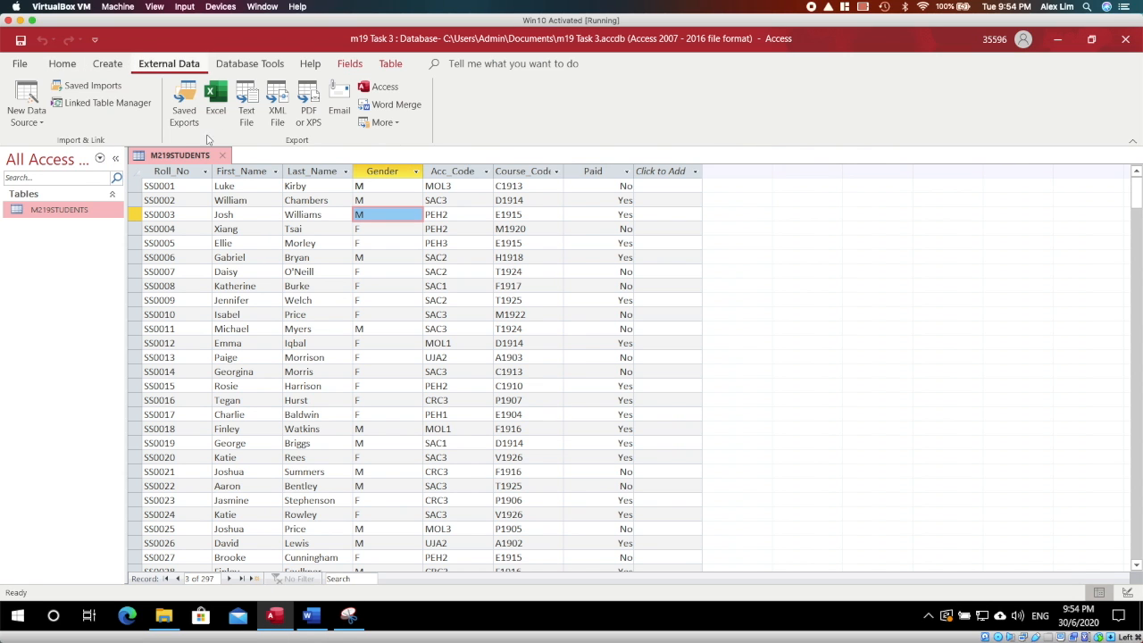
pyautogui.click(27, 100)
pyautogui.moveTo(71, 152)
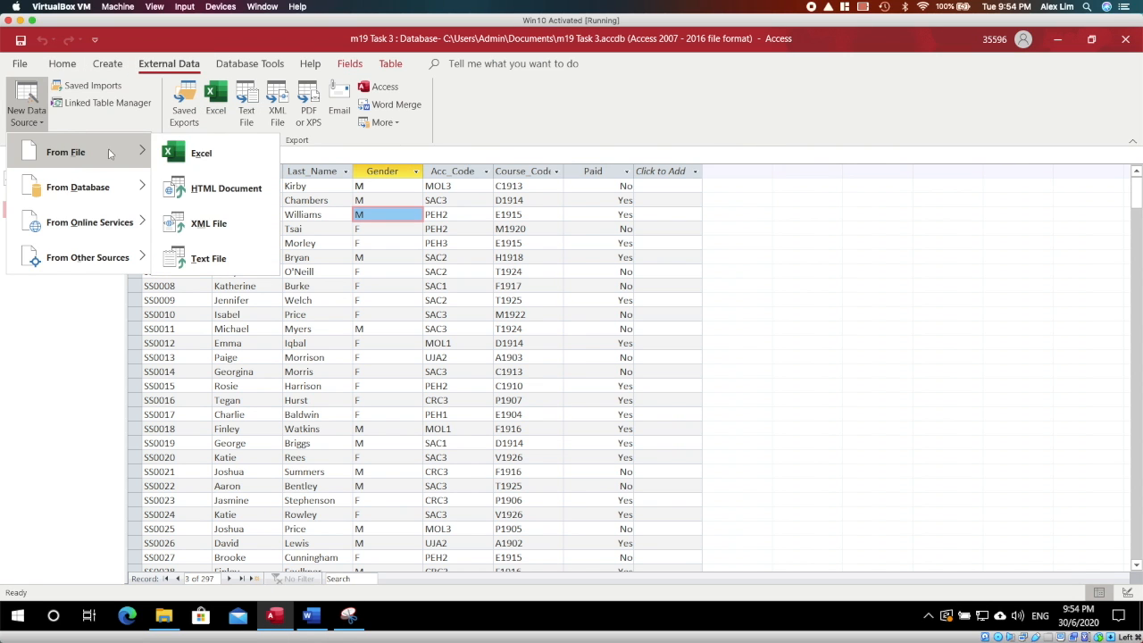
pyautogui.click(205, 259)
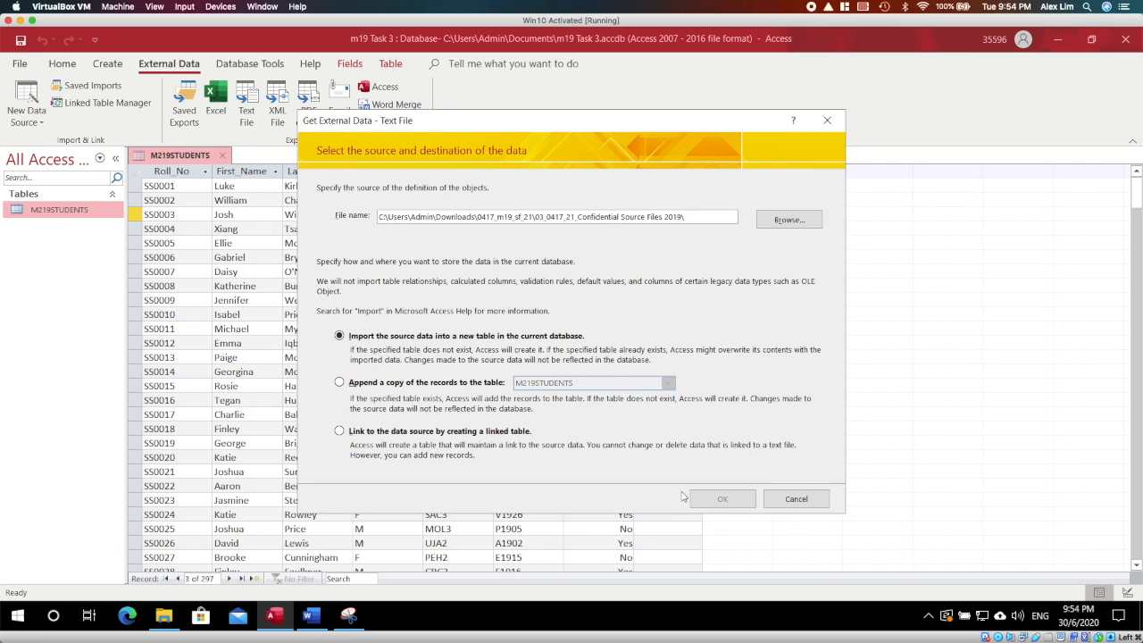
pyautogui.click(789, 220)
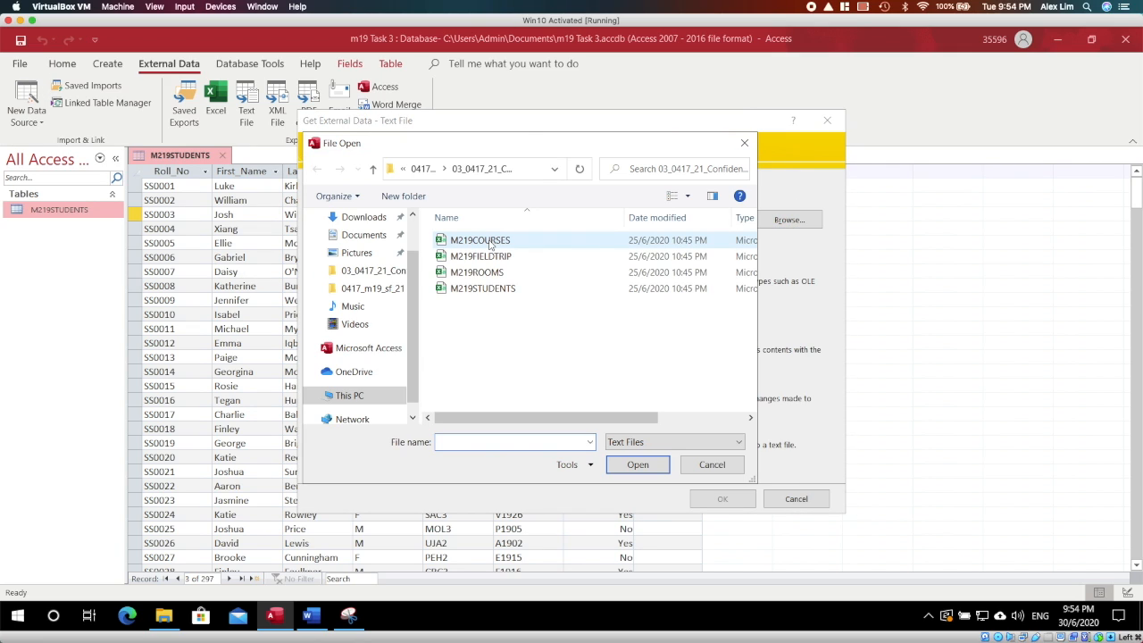
pyautogui.click(480, 240)
pyautogui.click(638, 464)
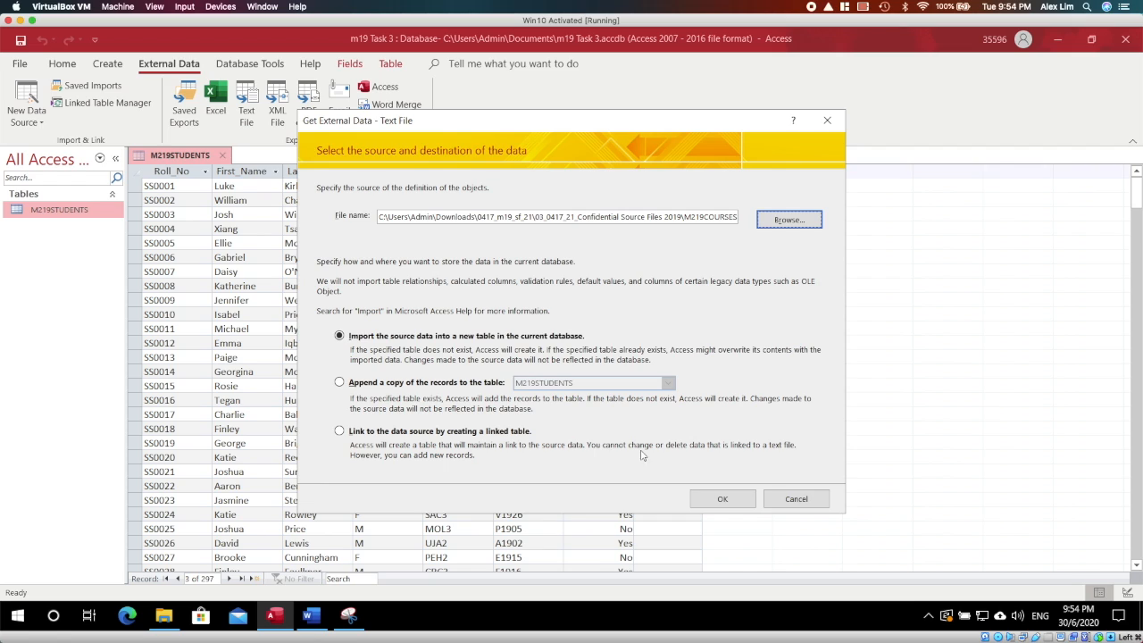
pyautogui.click(741, 498)
# - Keep the delimited format, use the first row as field names, and check and accept the M219COURSES import specification
pyautogui.click(724, 462)
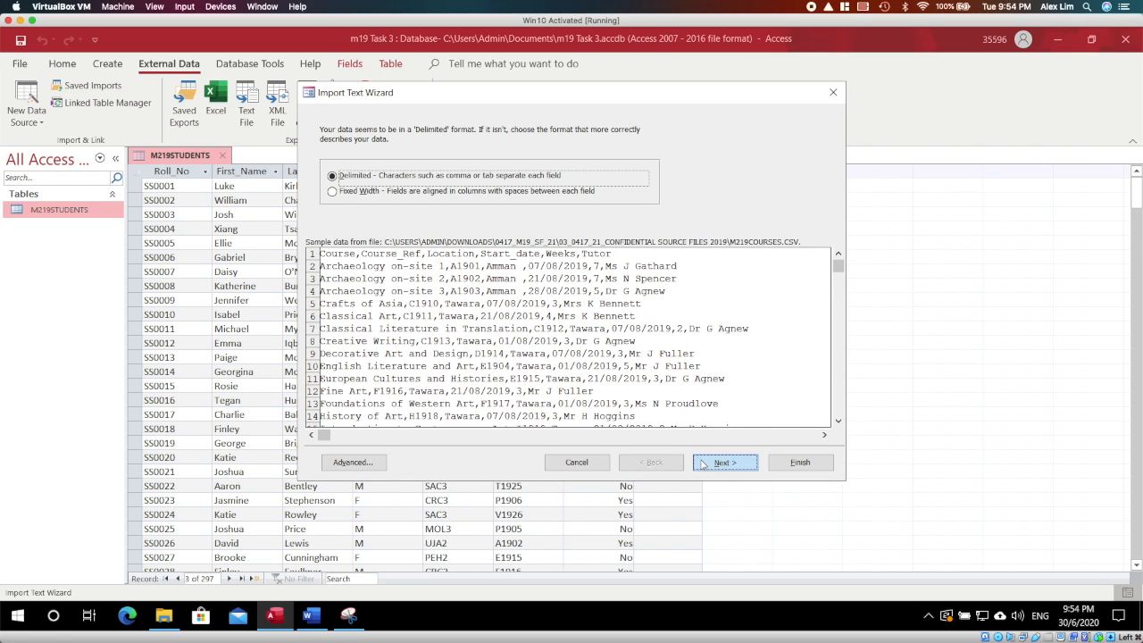
pyautogui.click(325, 204)
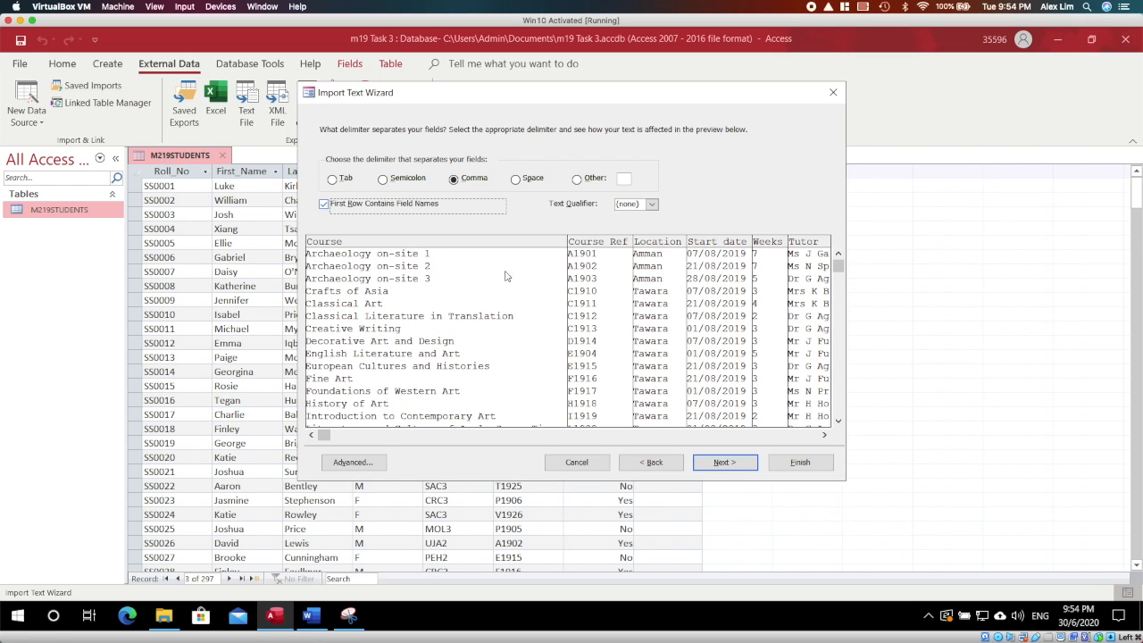
pyautogui.click(725, 461)
pyautogui.click(365, 461)
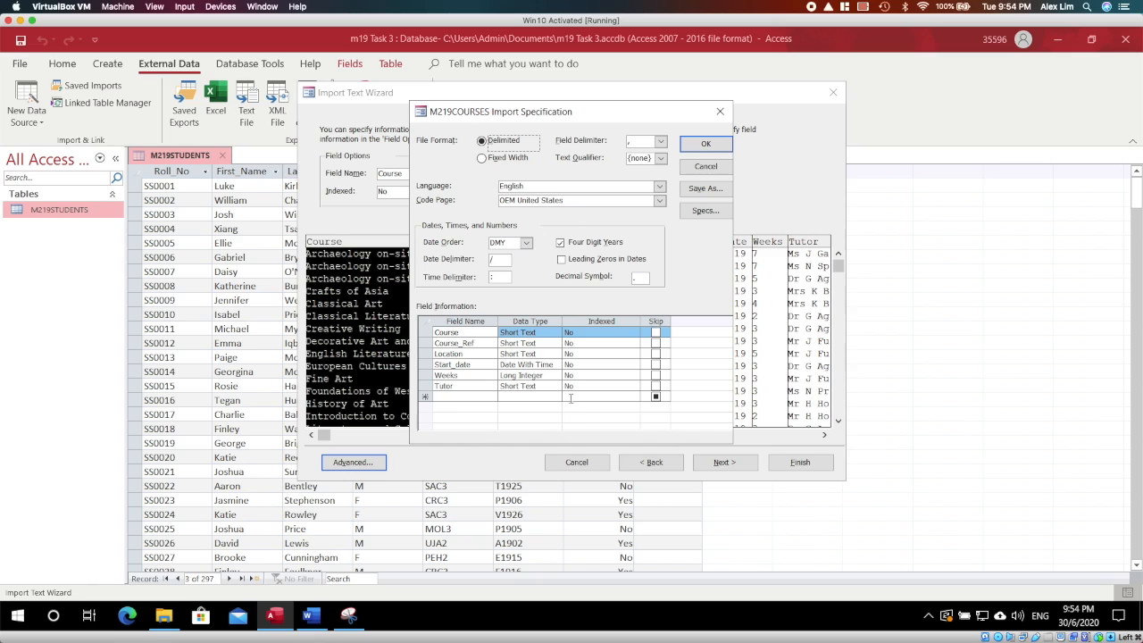
pyautogui.click(528, 367)
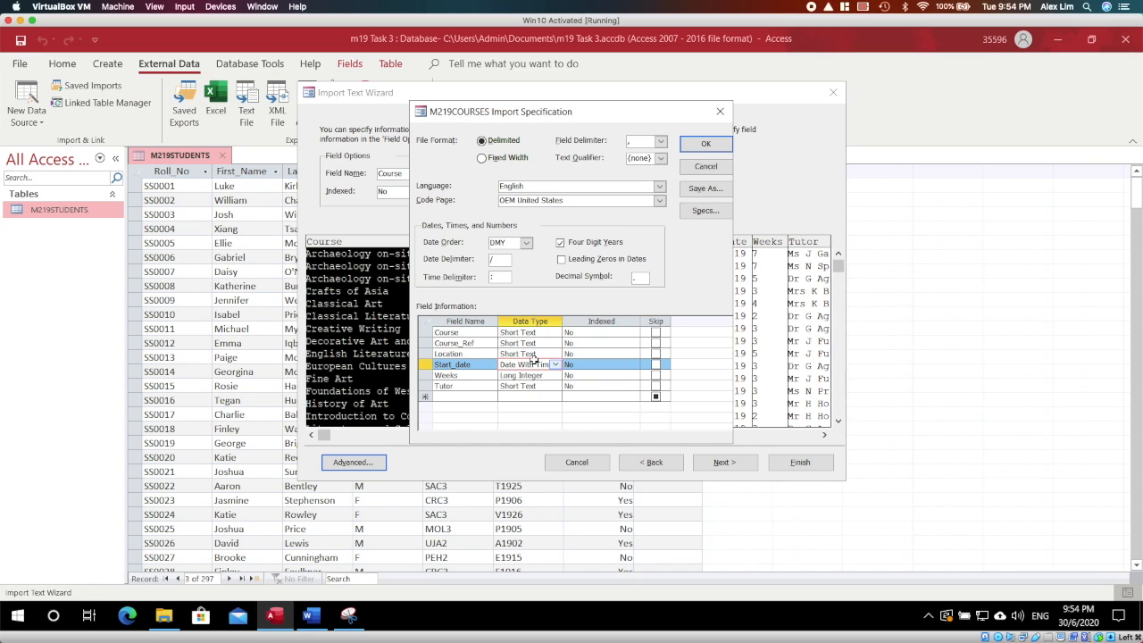
pyautogui.click(705, 144)
# - Choose Course_Ref as the primary key, import the data into table M219COURSES, and finish without saving the import steps
pyautogui.click(724, 463)
pyautogui.click(469, 183)
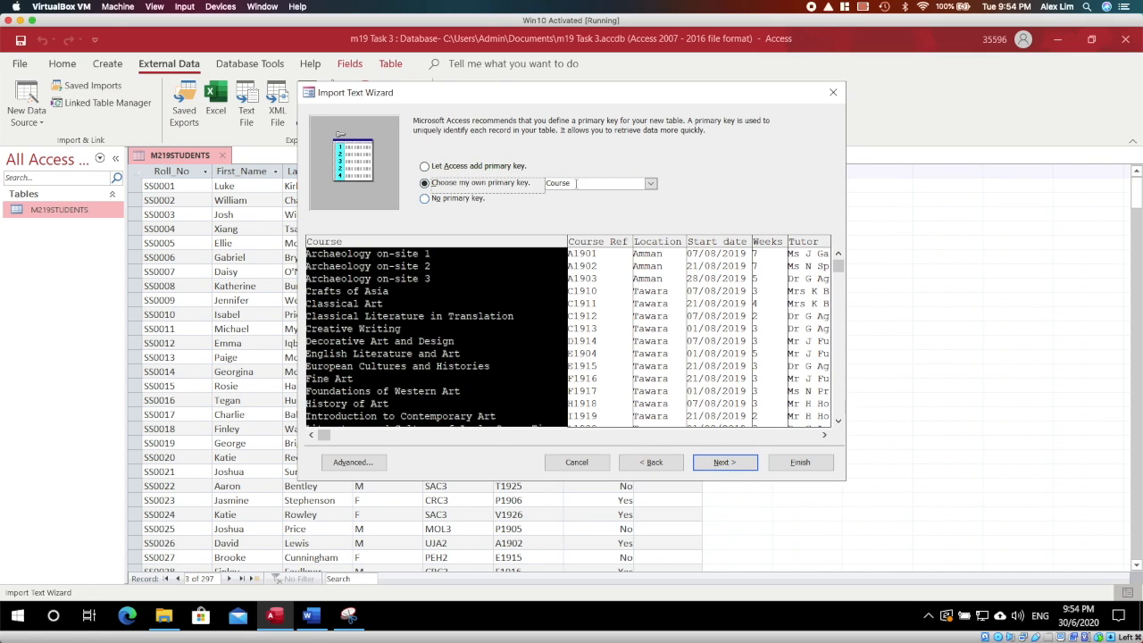
pyautogui.click(651, 183)
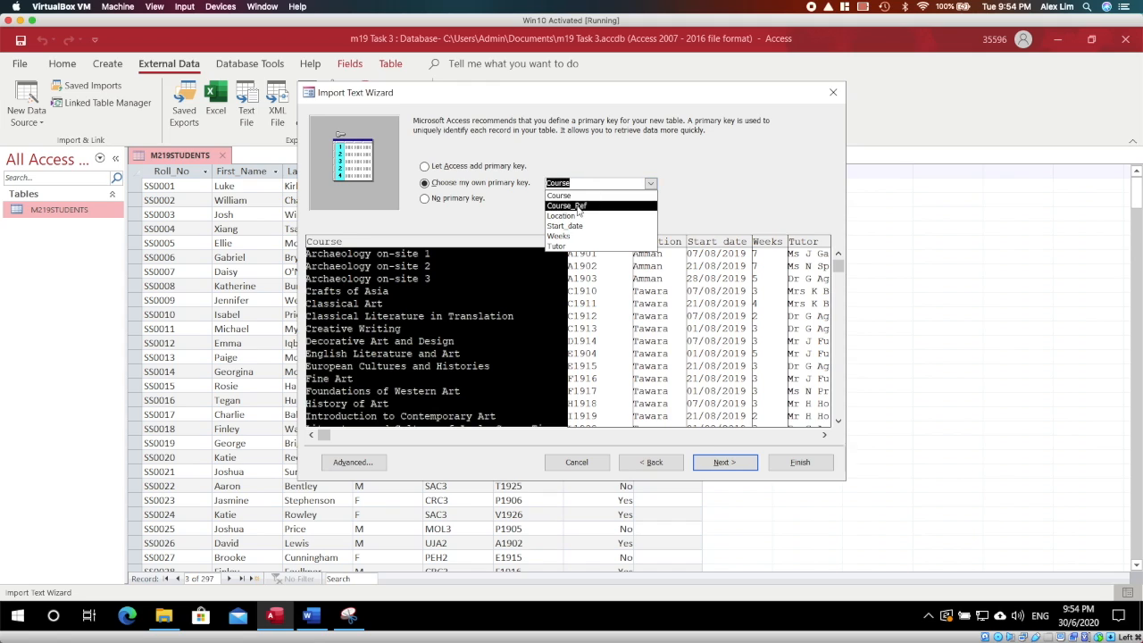
pyautogui.click(616, 196)
pyautogui.click(705, 461)
pyautogui.click(804, 460)
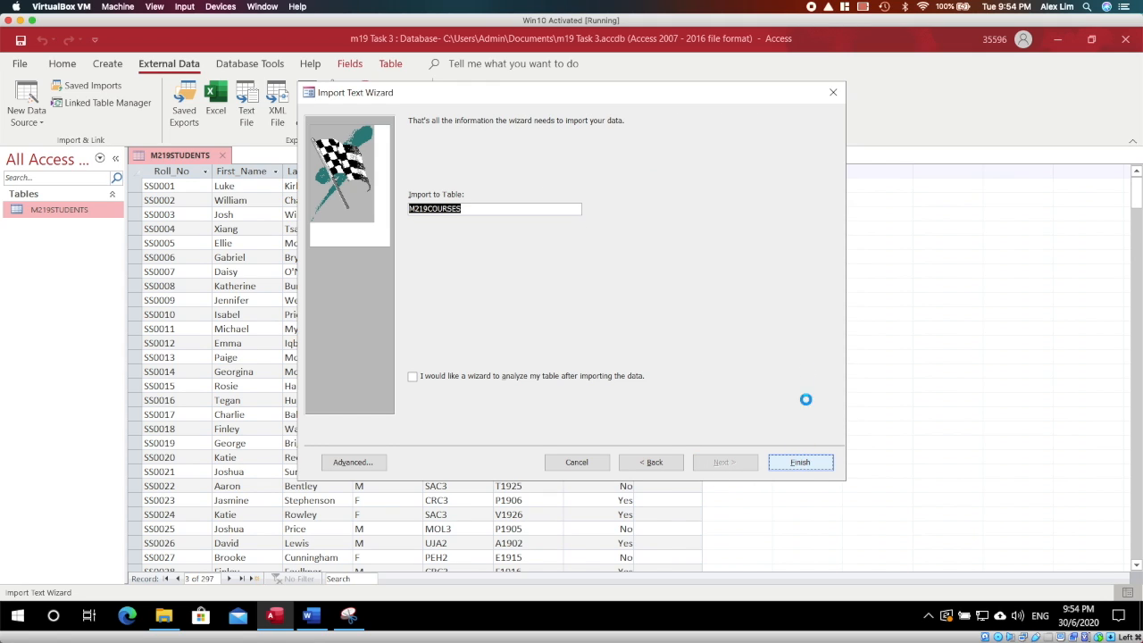
pyautogui.click(791, 511)
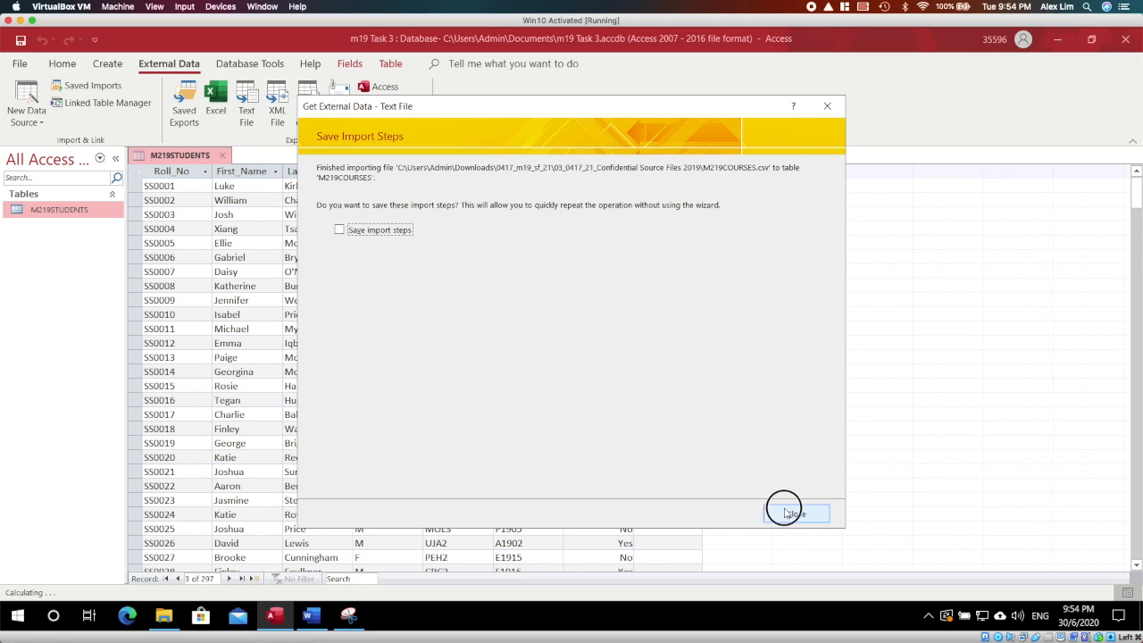
# - Close the M219STUDENTS table and open M219COURSES in Design View
pyautogui.click(57, 209)
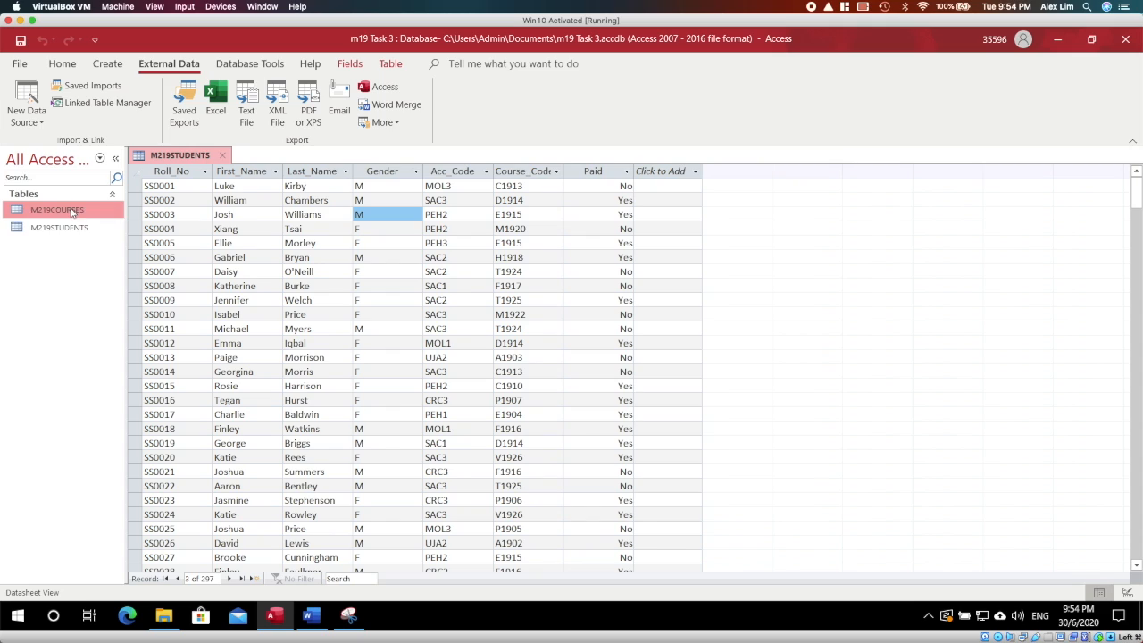
pyautogui.rightClick(227, 157)
pyautogui.click(229, 186)
pyautogui.click(55, 211)
pyautogui.rightClick(55, 211)
pyautogui.click(89, 237)
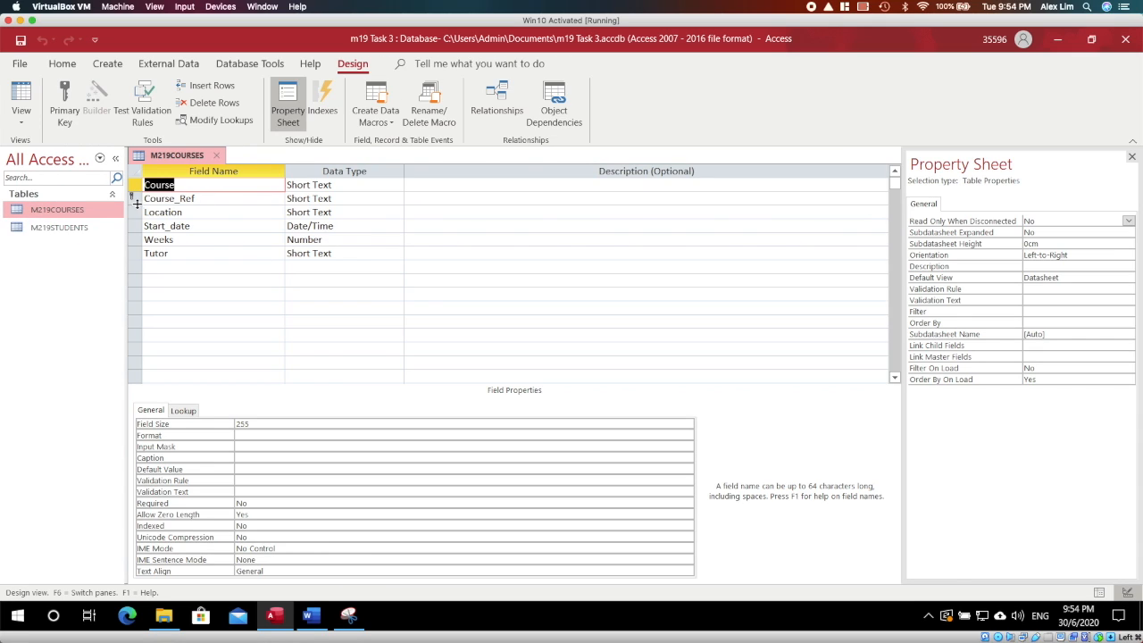
# - Set the format of the Start_date field to "dd MMMM yyyy"
pyautogui.click(201, 230)
pyautogui.click(245, 426)
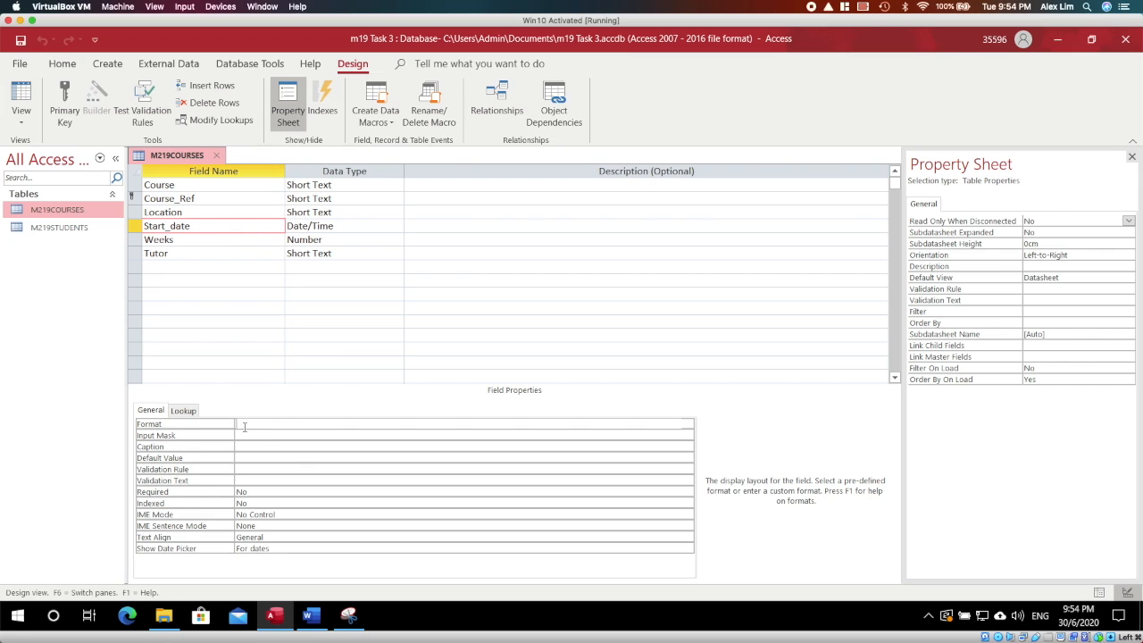
pyautogui.write('dd MMMM')
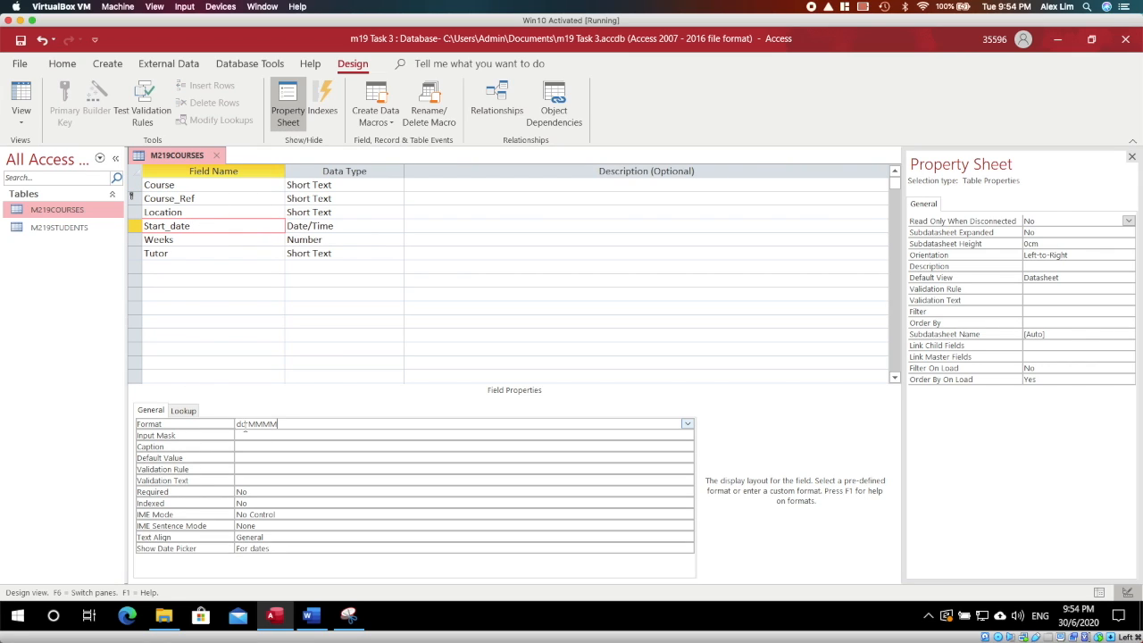
pyautogui.write(' yyyy')
# - Switch to Snipping Tool and capture the M219COURSES field list together with the Start_date field properties
pyautogui.click(348, 615)
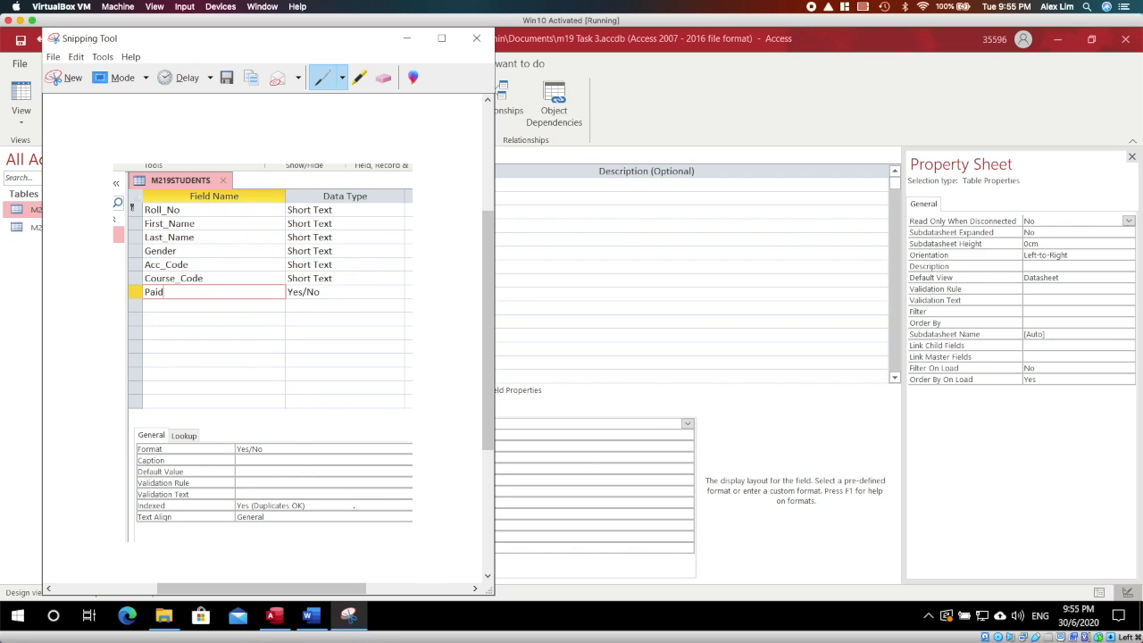
pyautogui.click(67, 78)
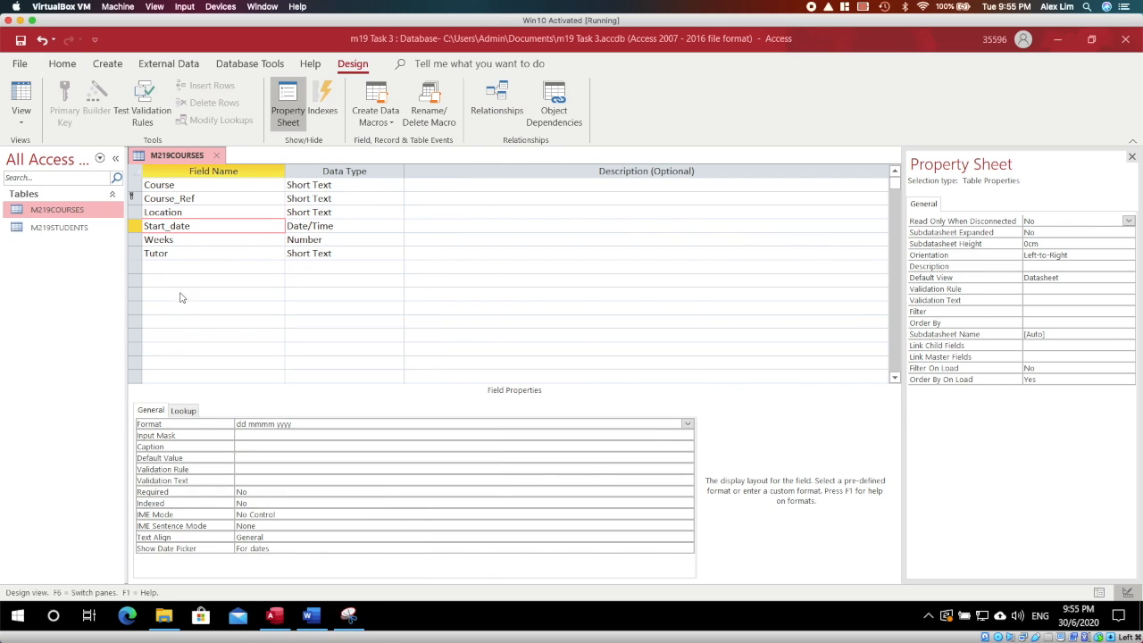
pyautogui.moveTo(119, 146); pyautogui.dragTo(513, 560)
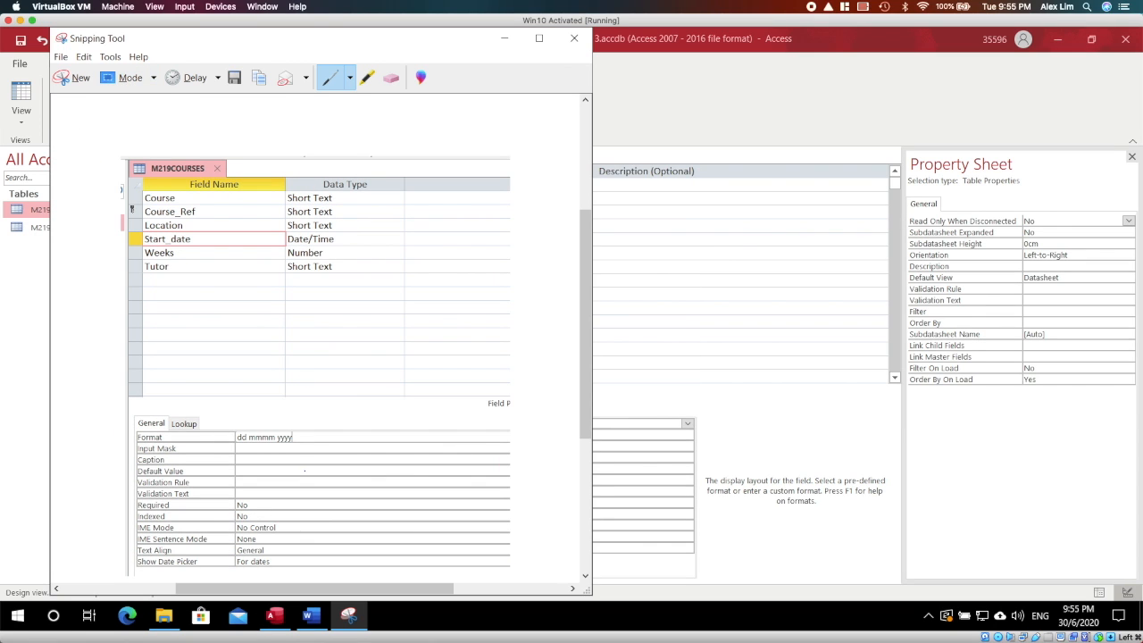
# - Switch to Word and paste the M219COURSES design capture into M219EVIDENCE above Evidence 8
pyautogui.click(309, 616)
pyautogui.scroll(-3, 344, 411)
pyautogui.click(352, 448)
pyautogui.hotkey('ctrl', 'v')
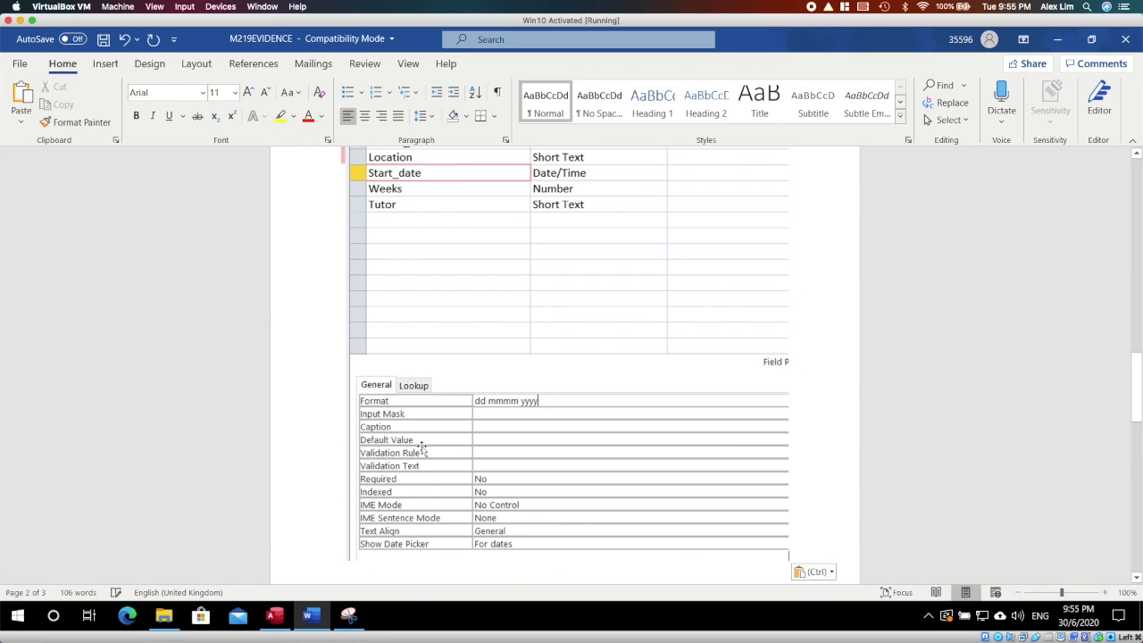
pyautogui.scroll(-4, 420, 447)
pyautogui.scroll(-2, 423, 443)
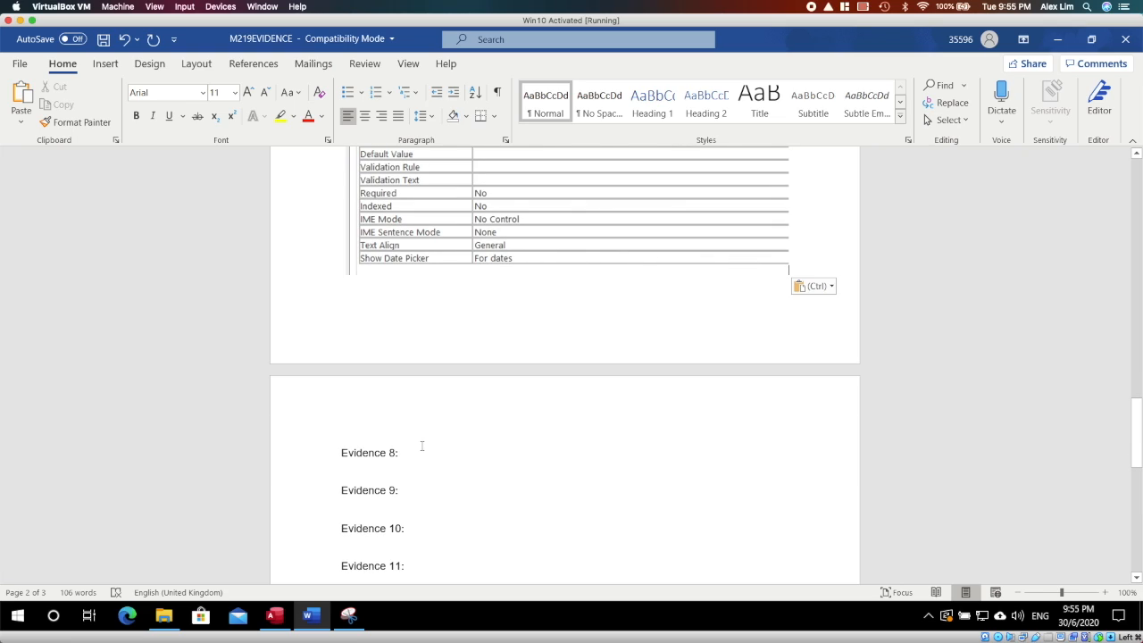
pyautogui.scroll(-3, 421, 446)
# - Switch back to Access, then save and close the M219COURSES table design
pyautogui.click(275, 616)
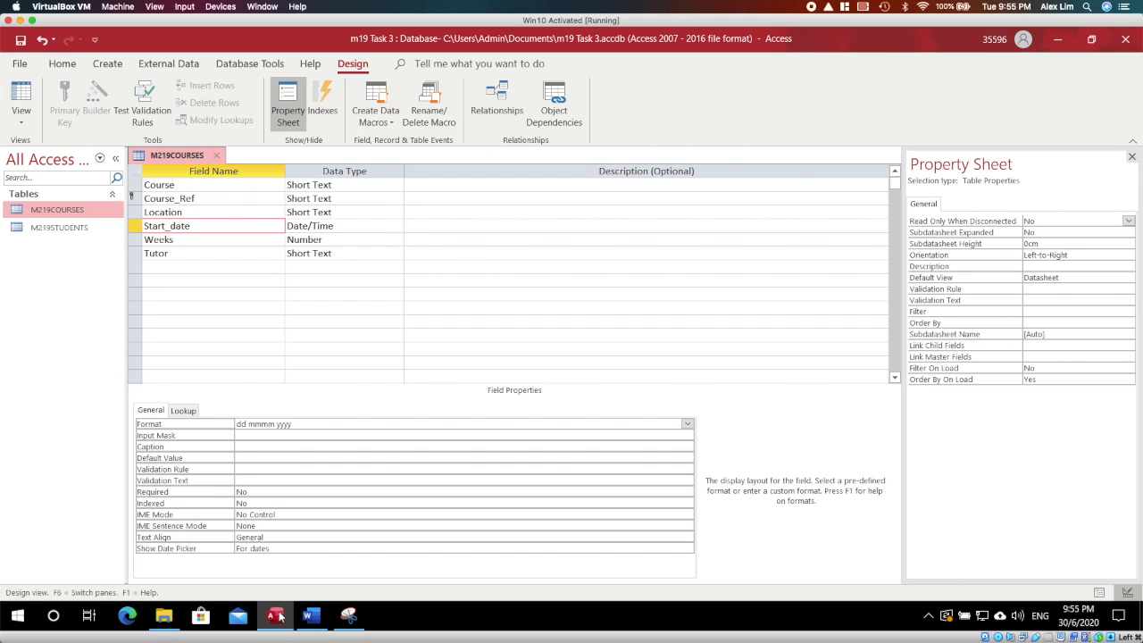
pyautogui.rightClick(191, 159)
pyautogui.click(201, 167)
pyautogui.click(216, 155)
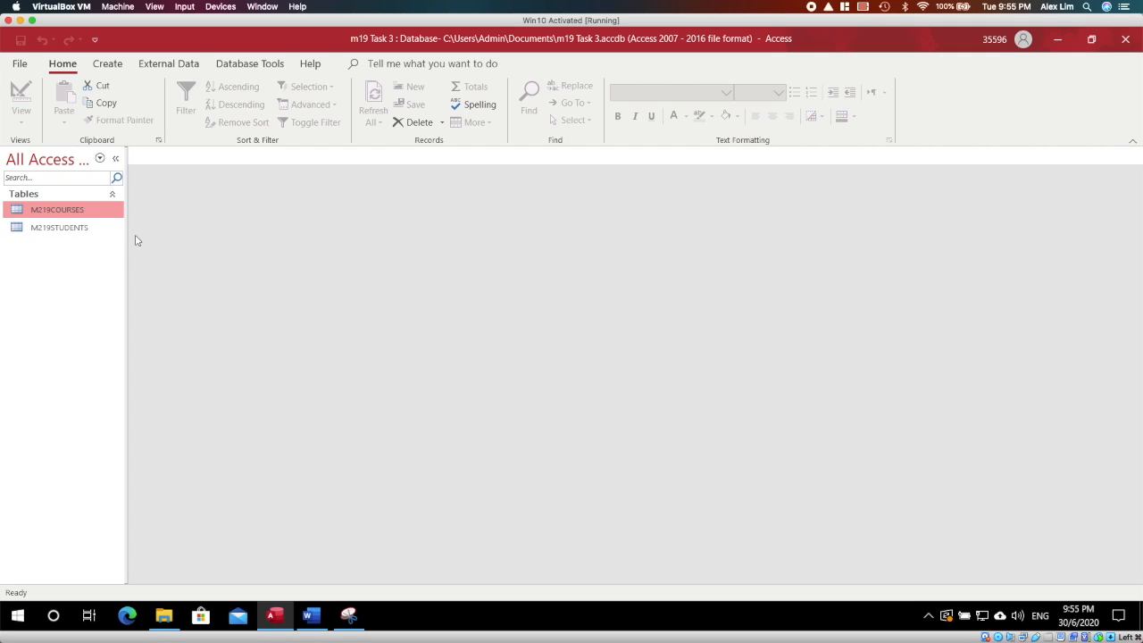
# - Create a data entry form based on the M219STUDENTS table
pyautogui.click(55, 230)
pyautogui.click(105, 65)
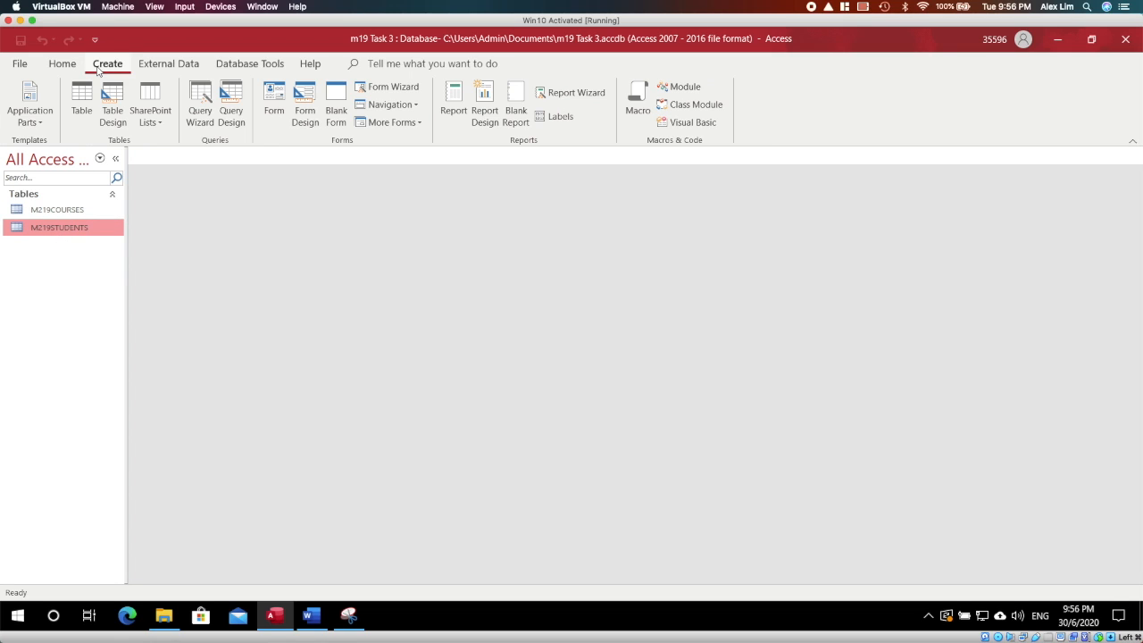
pyautogui.click(271, 105)
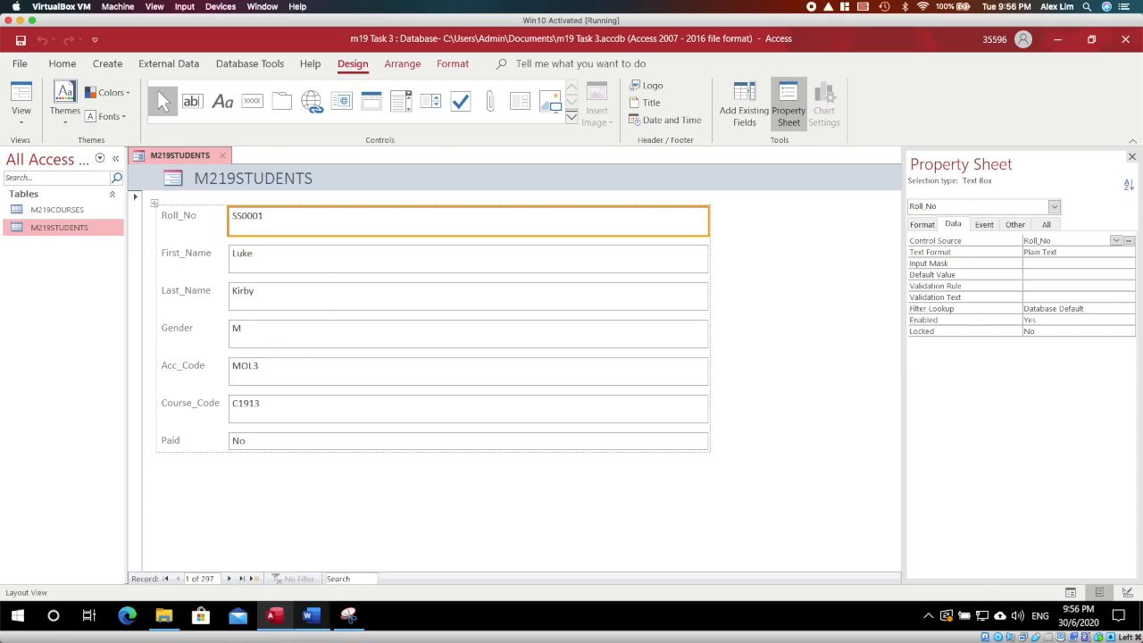
pyautogui.moveTo(310, 616)
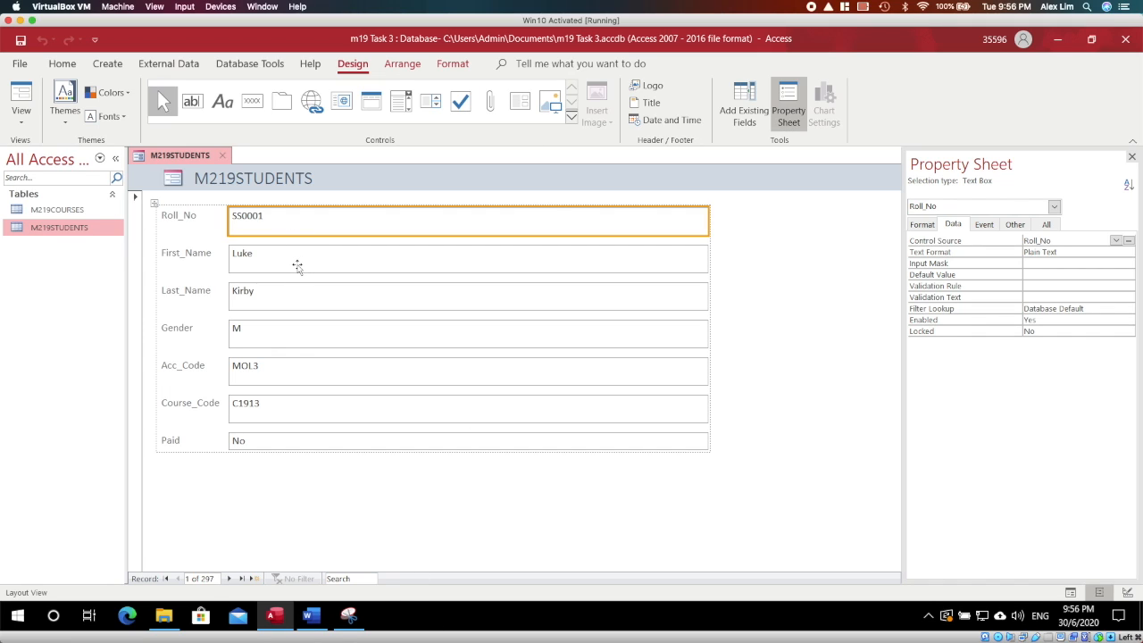
# - View the new form in Form View and check its fields on the last two student records
pyautogui.rightClick(188, 159)
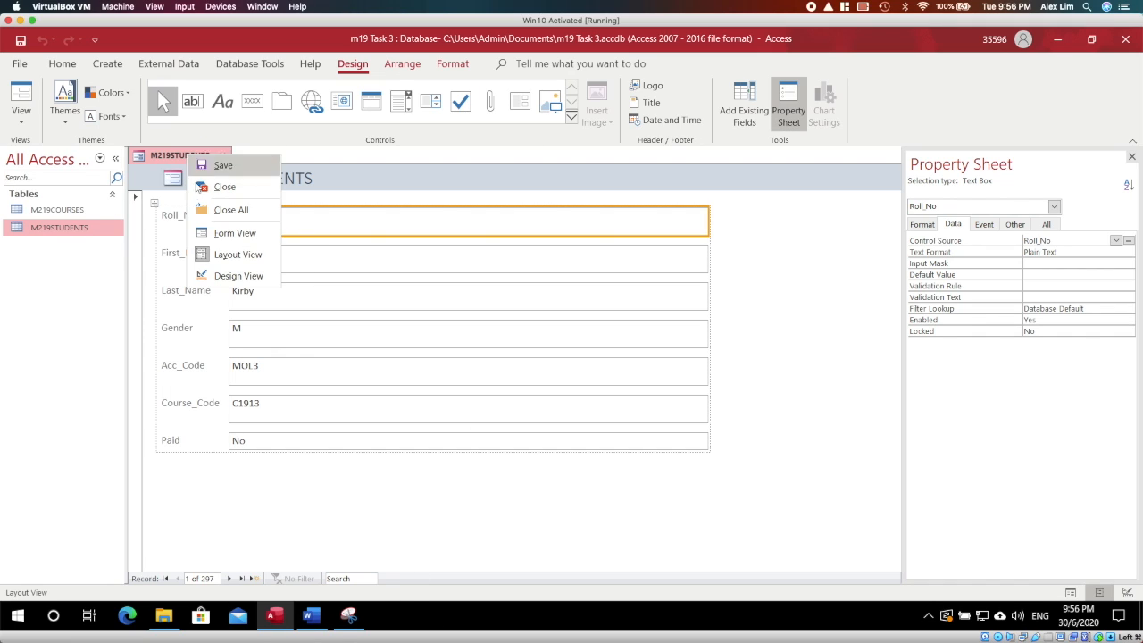
pyautogui.click(233, 236)
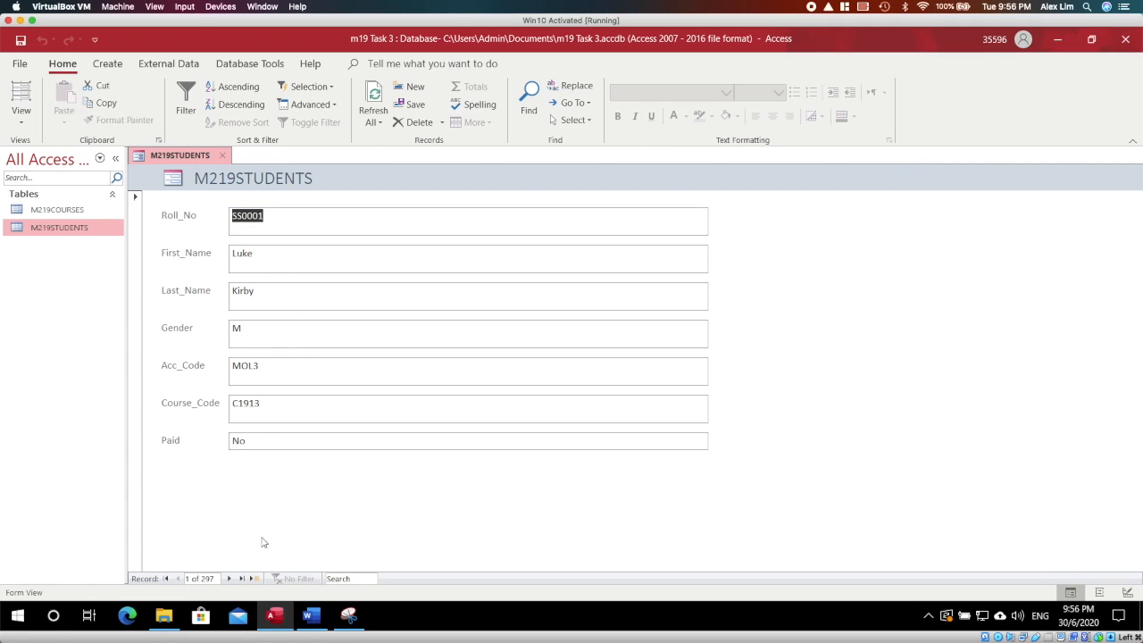
pyautogui.click(241, 578)
pyautogui.click(282, 258)
pyautogui.click(285, 298)
pyautogui.click(286, 396)
pyautogui.click(288, 440)
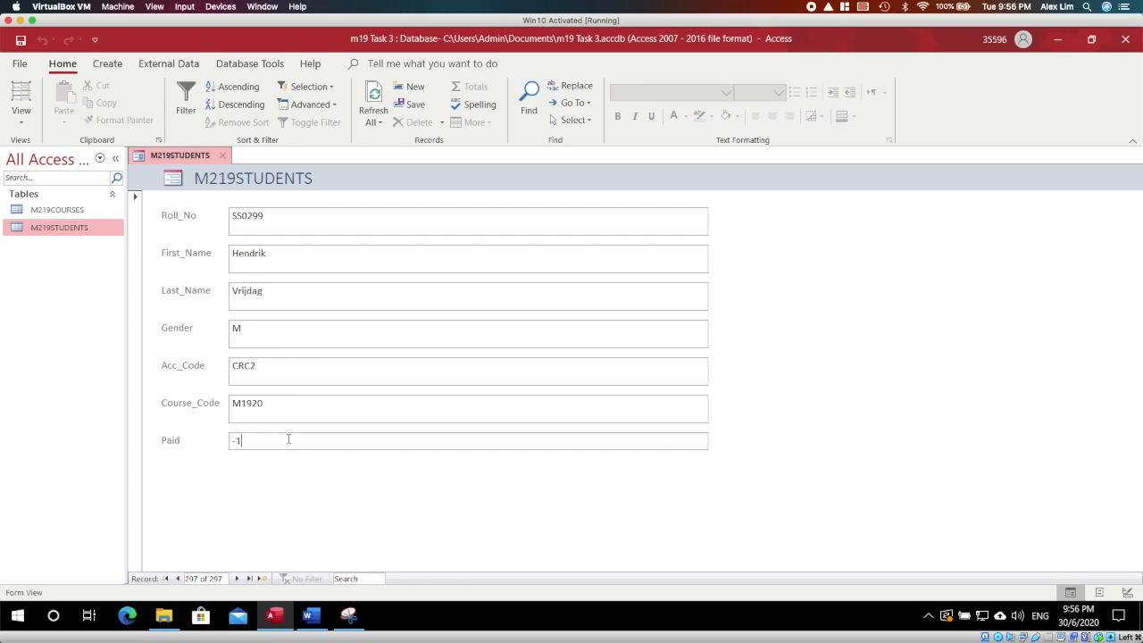
pyautogui.click(178, 579)
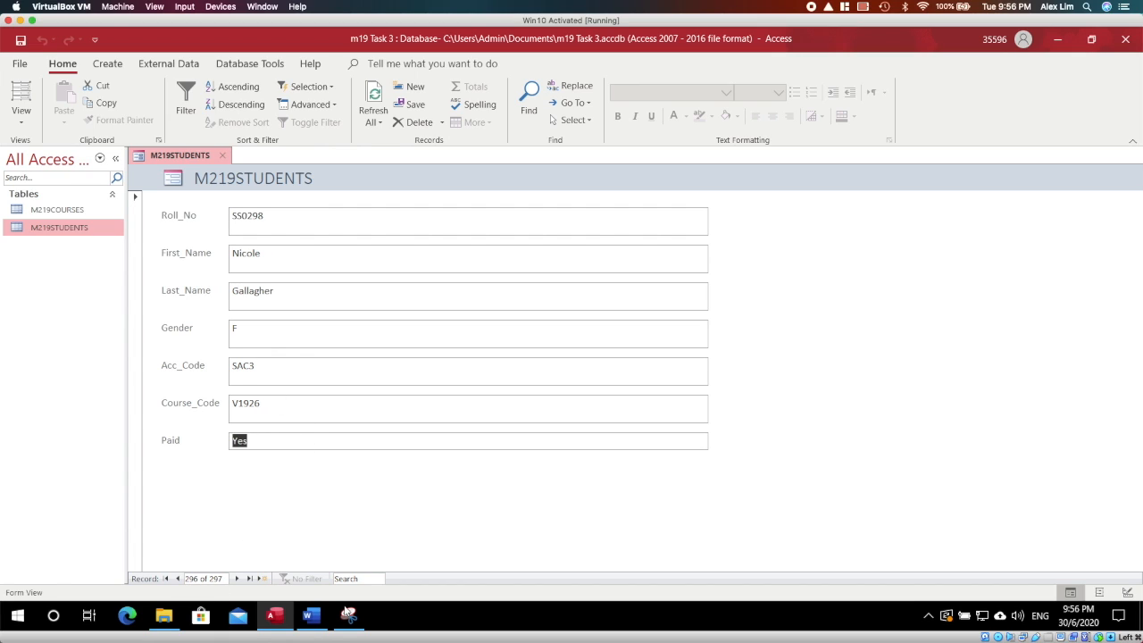
pyautogui.moveTo(349, 616)
# - Save the form as "M219STUDENTS FORM"
pyautogui.rightClick(181, 160)
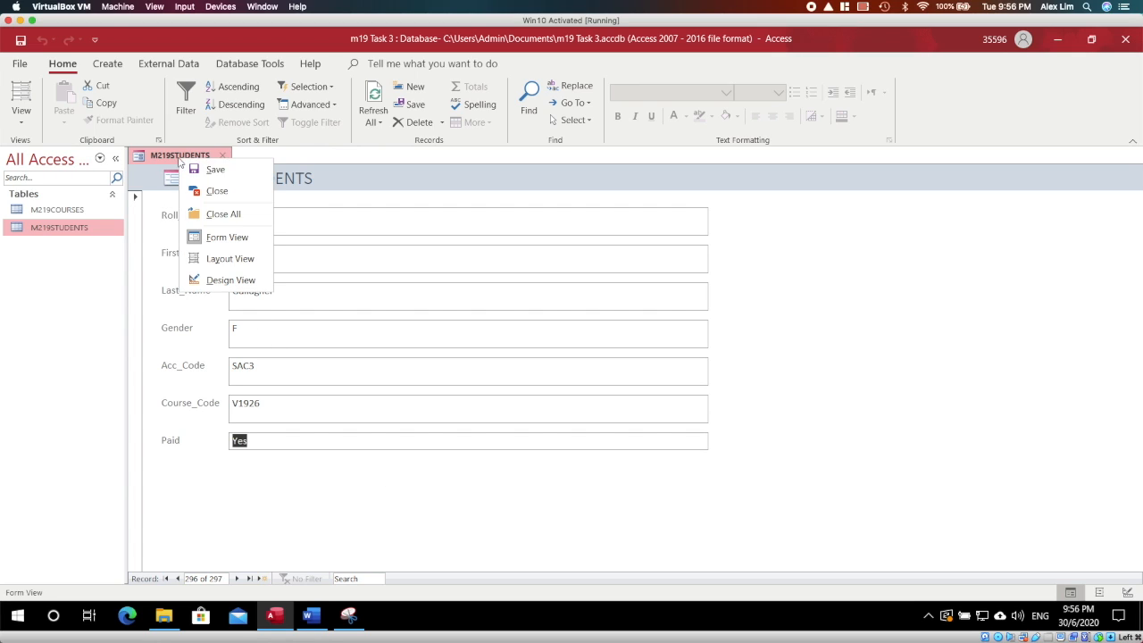
pyautogui.click(208, 171)
pyautogui.click(552, 227)
pyautogui.moveTo(545, 227); pyautogui.dragTo(437, 221)
pyautogui.click(562, 235)
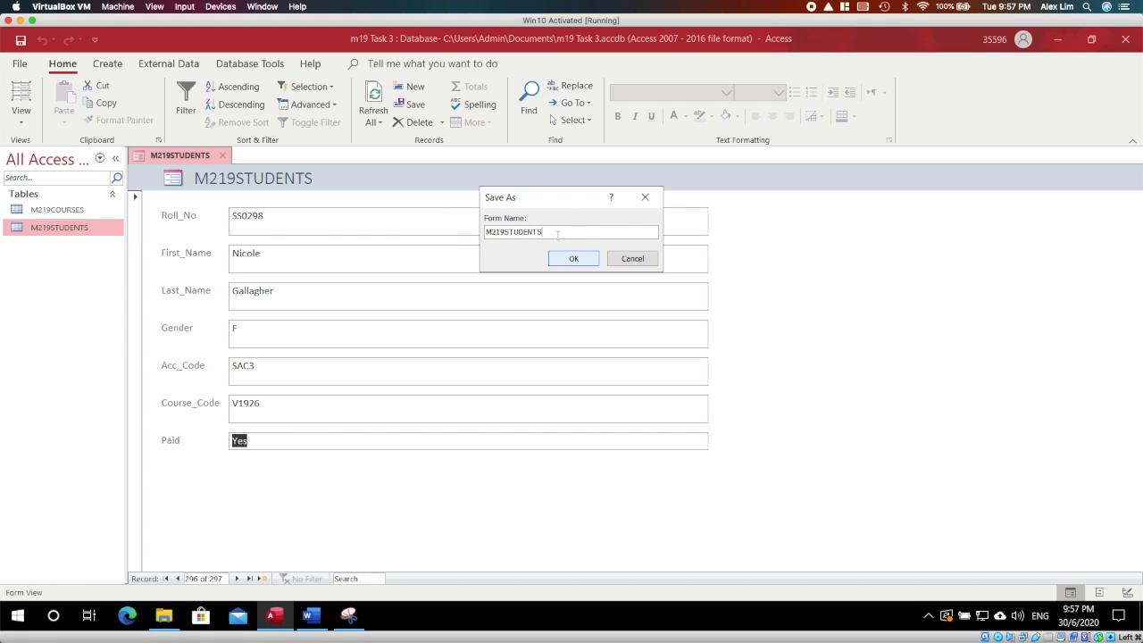
pyautogui.write('FORM')
pyautogui.click(575, 258)
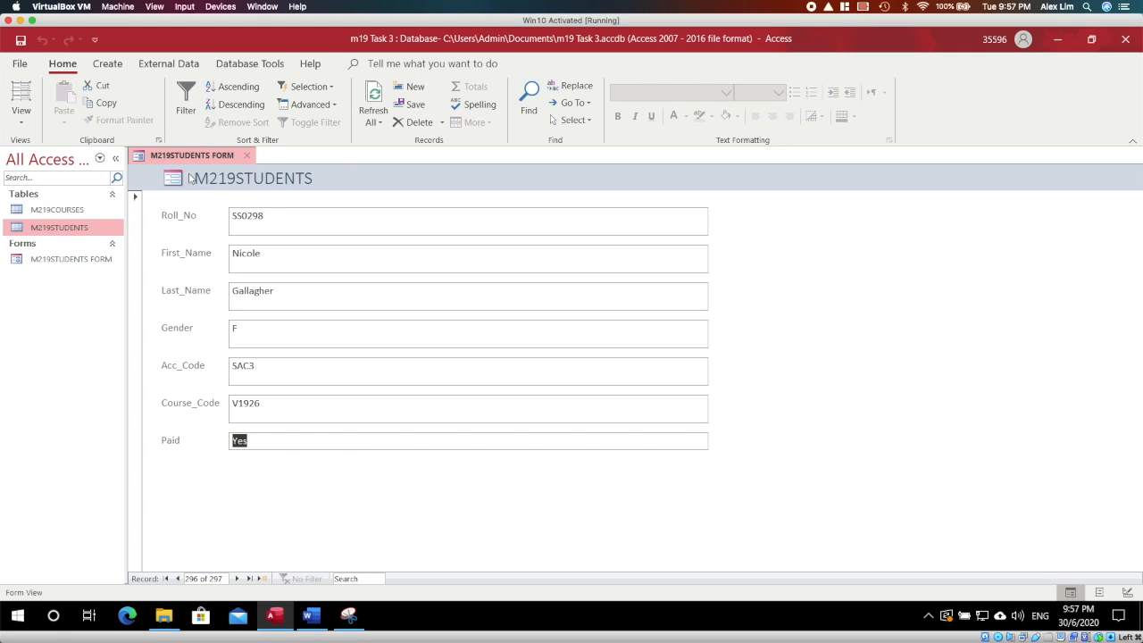
# - In Design View, change the form header title to "STUDENT DETAIL ENTRY FORM" and extend the Detail section below the Paid field
pyautogui.rightClick(186, 155)
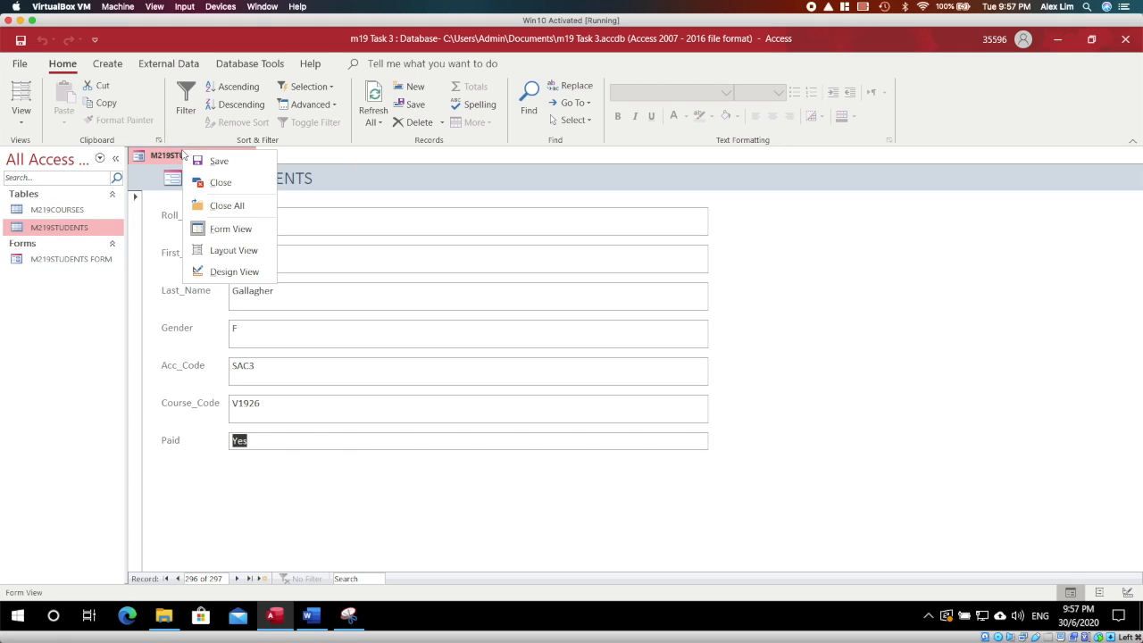
pyautogui.click(219, 272)
pyautogui.click(280, 207)
pyautogui.moveTo(317, 209); pyautogui.dragTo(198, 207)
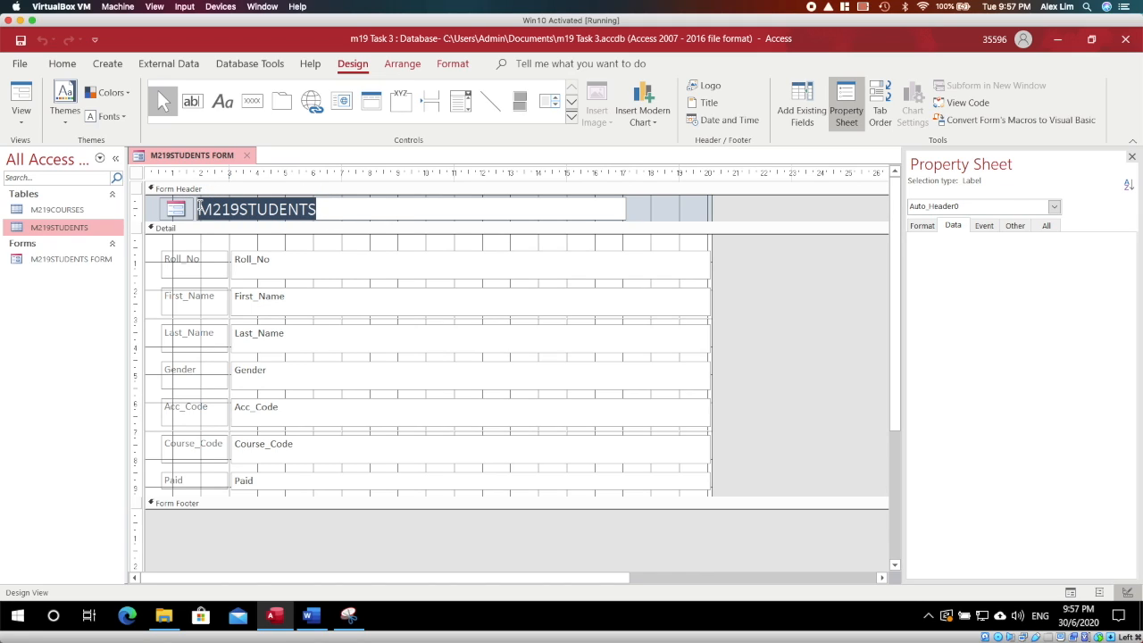
pyautogui.write('STUDENTS')
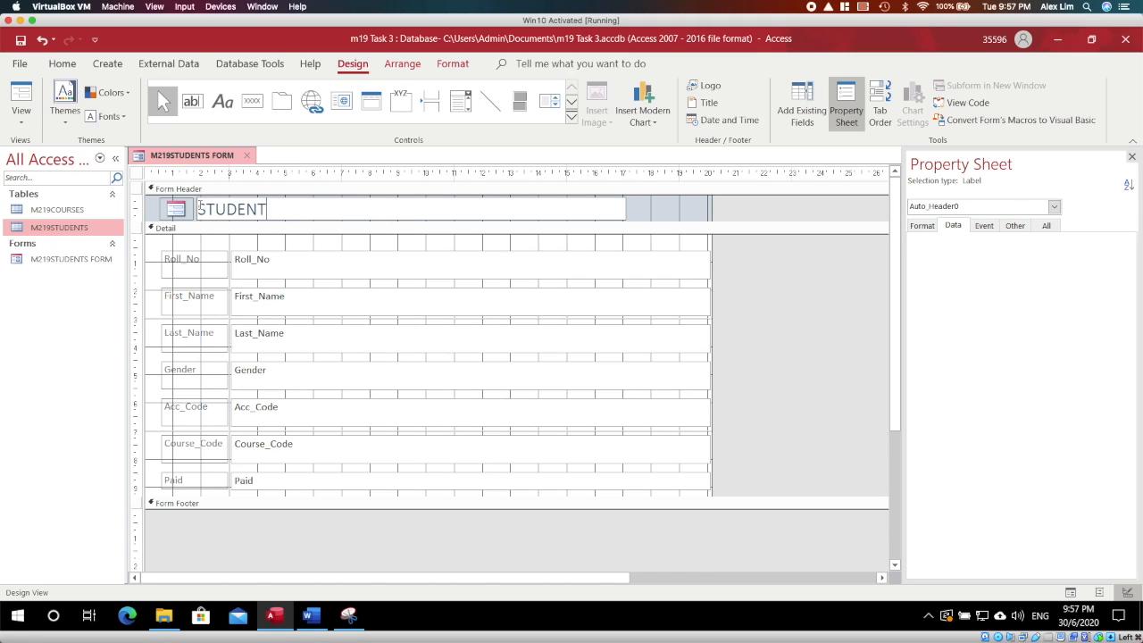
pyautogui.press('BackSpace')
pyautogui.write('DETAIL ENTRY FORM')
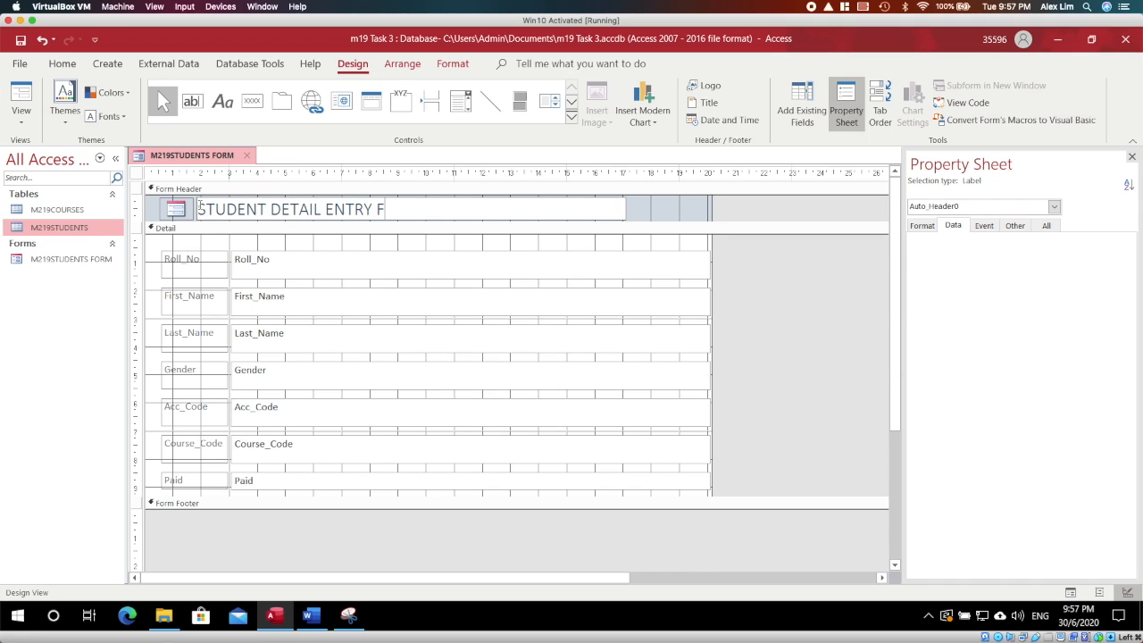
pyautogui.click(775, 346)
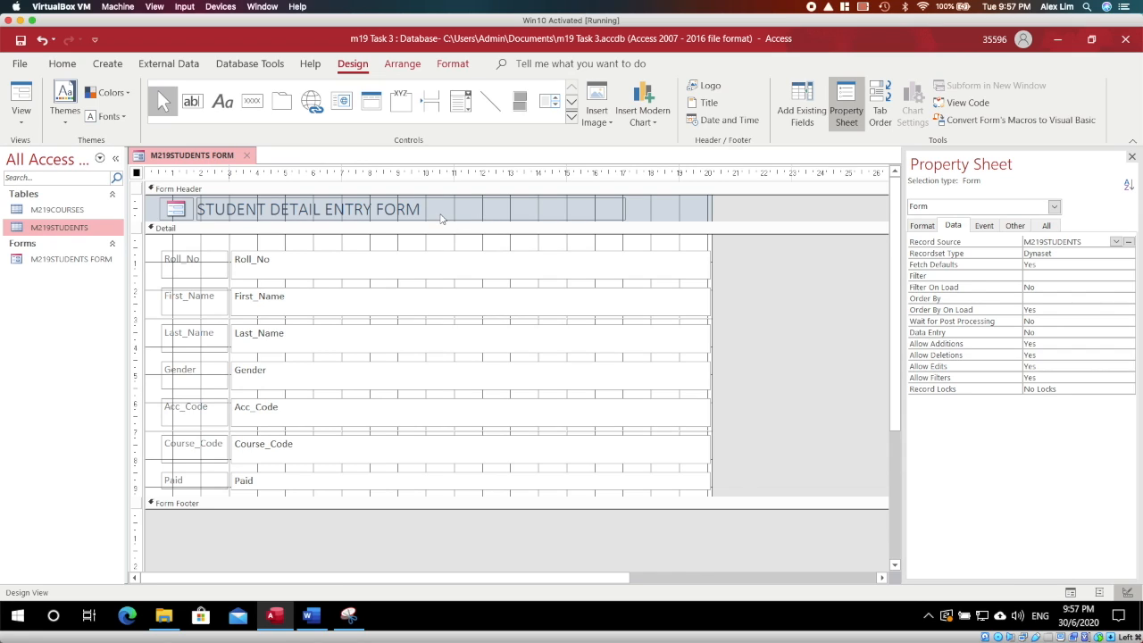
pyautogui.moveTo(585, 498); pyautogui.dragTo(581, 563)
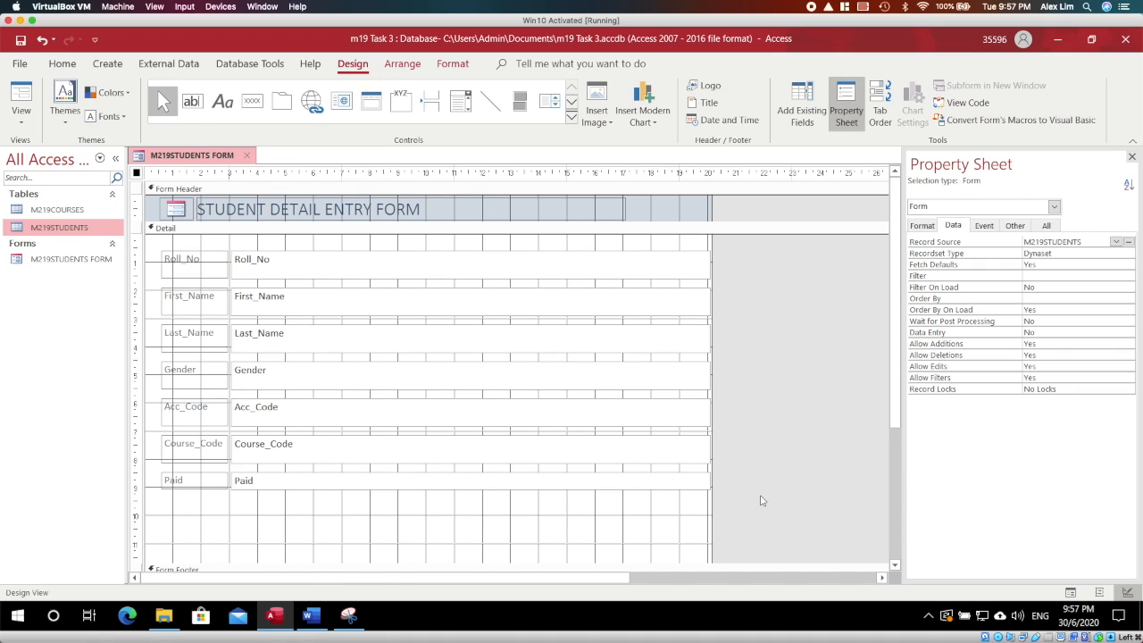
pyautogui.click(296, 376)
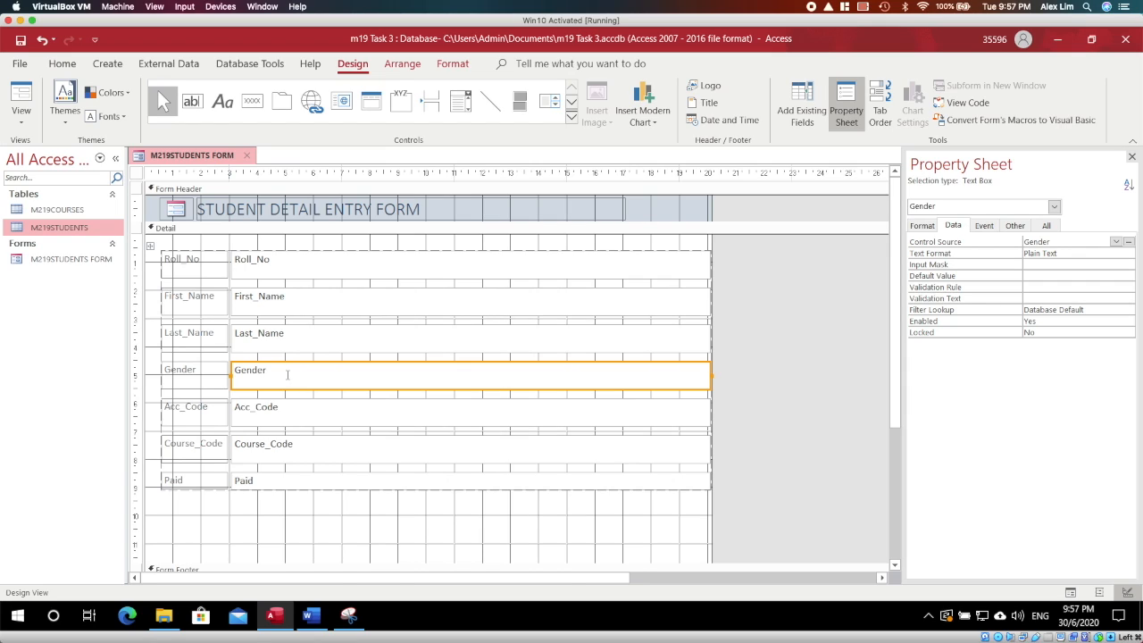
pyautogui.rightClick(286, 378)
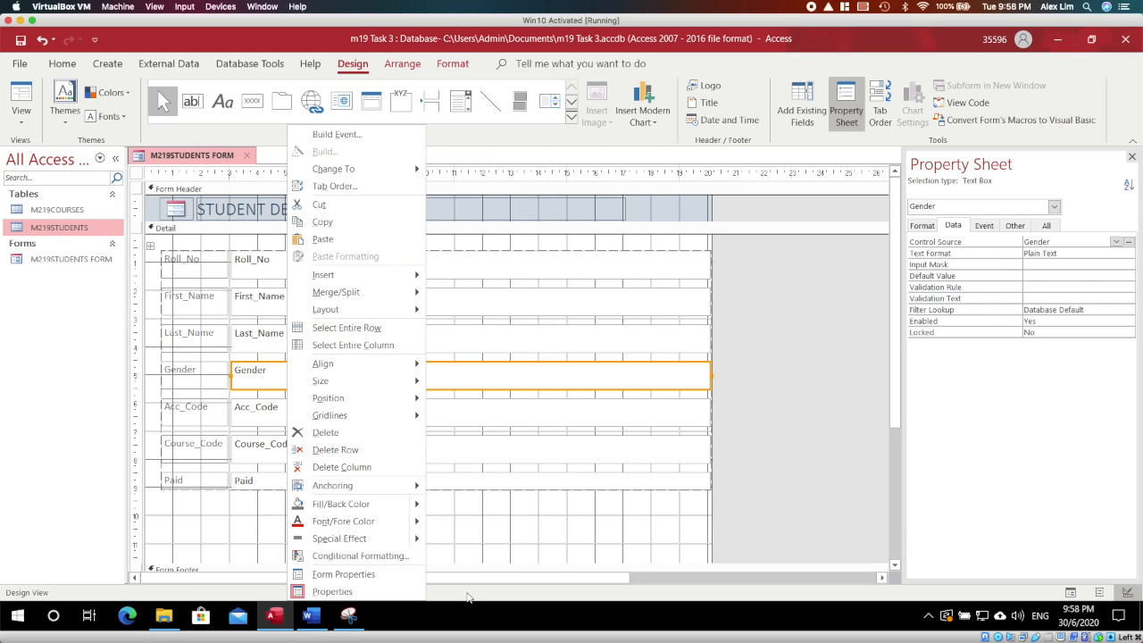
pyautogui.click(266, 373)
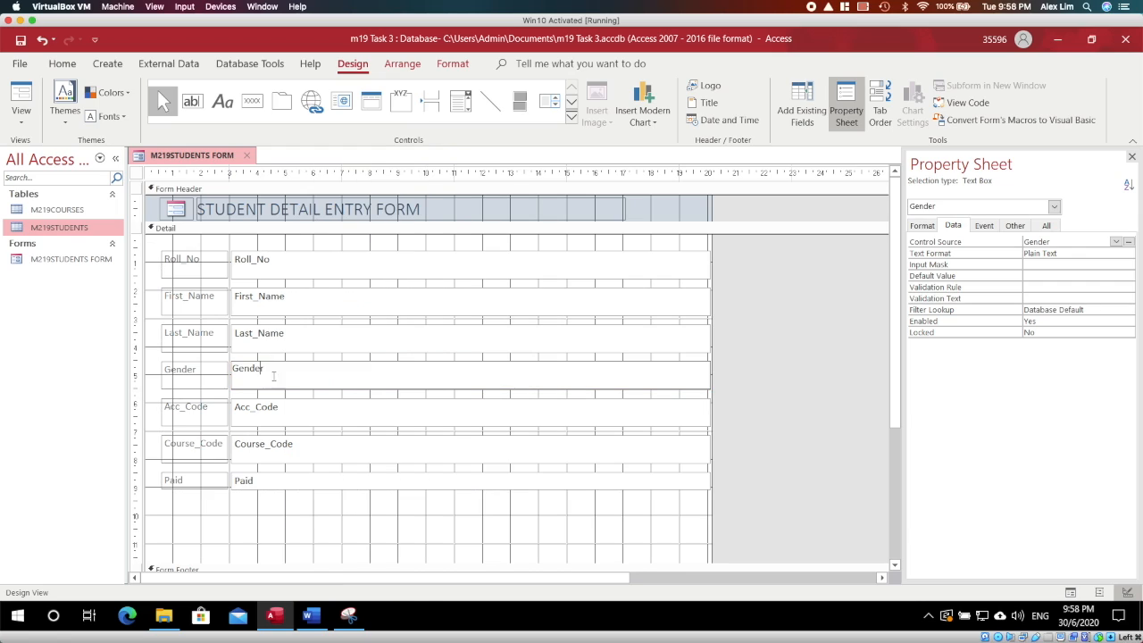
# - In Form View, try the free text "asdasdasdasda" in the first record's Gender field, undo it and return to Design View
pyautogui.rightClick(204, 160)
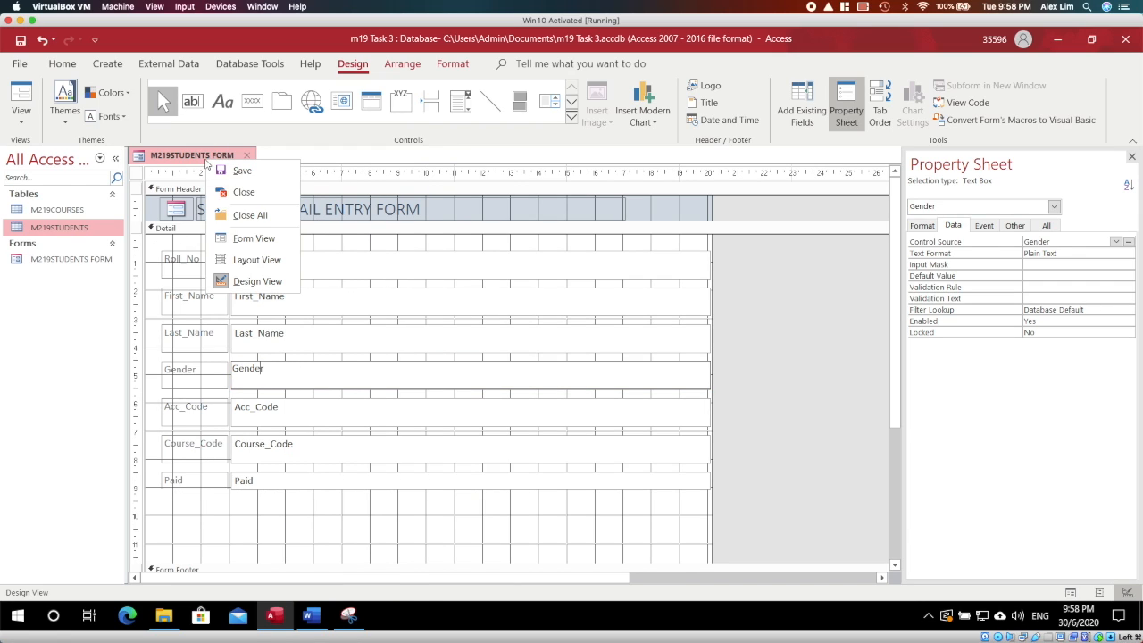
pyautogui.click(254, 258)
pyautogui.doubleClick(251, 336)
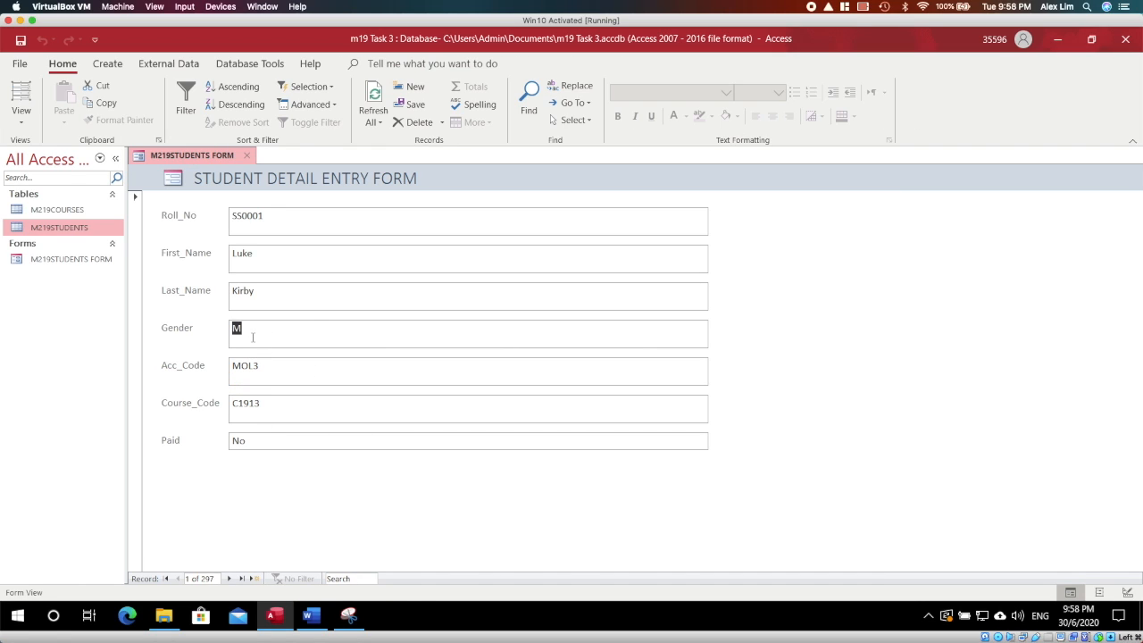
pyautogui.write('asdasdasdasda')
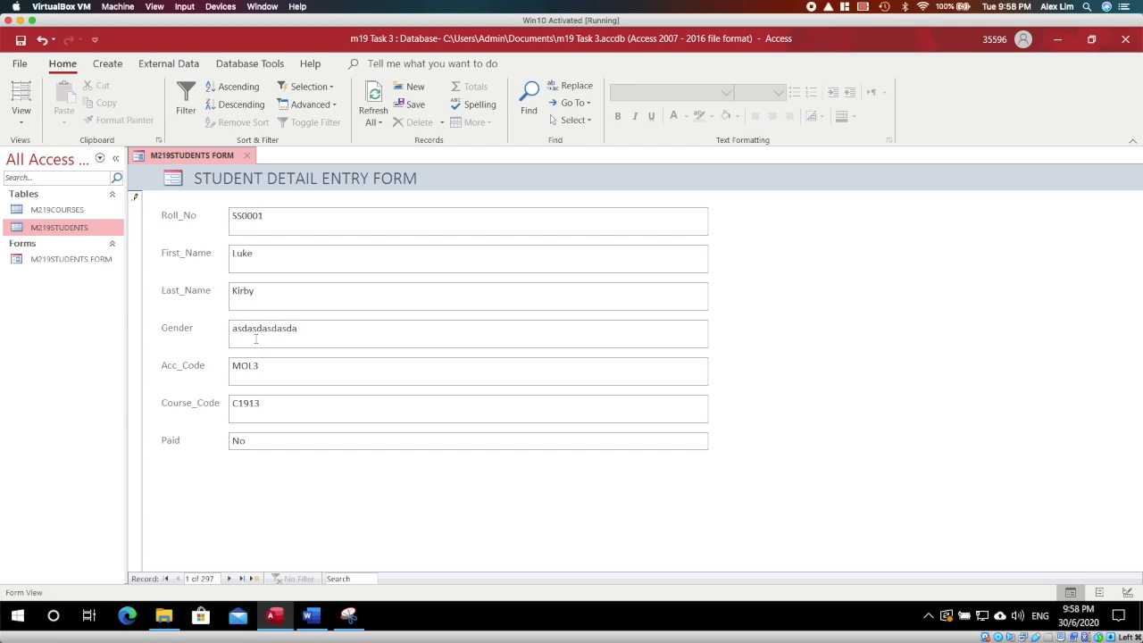
pyautogui.hotkey('ctrl', 'z')
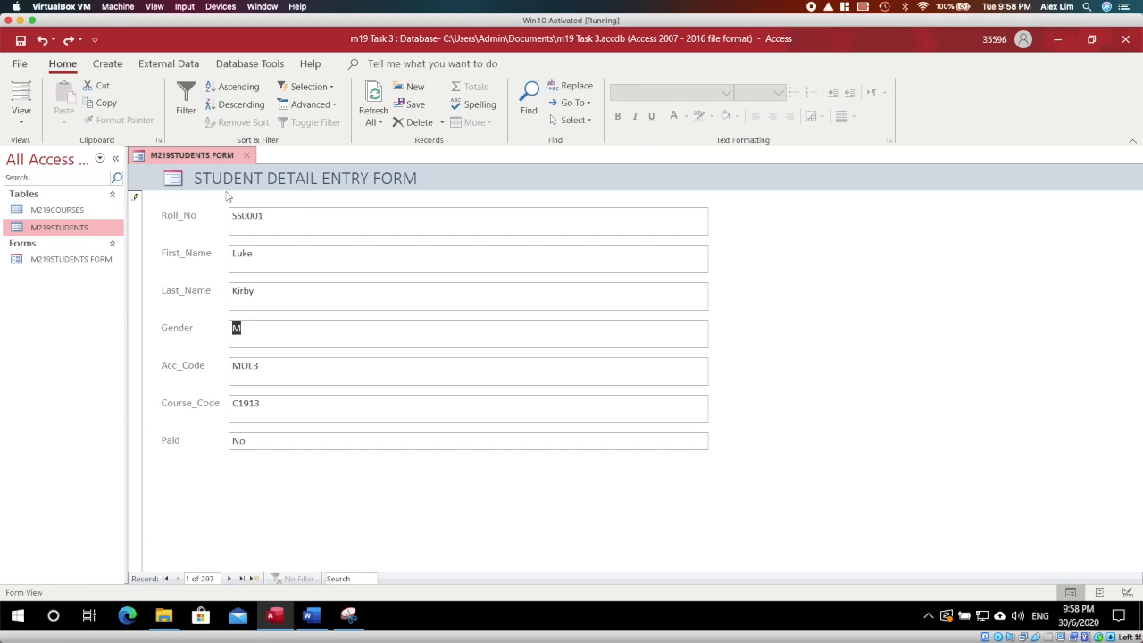
pyautogui.rightClick(198, 158)
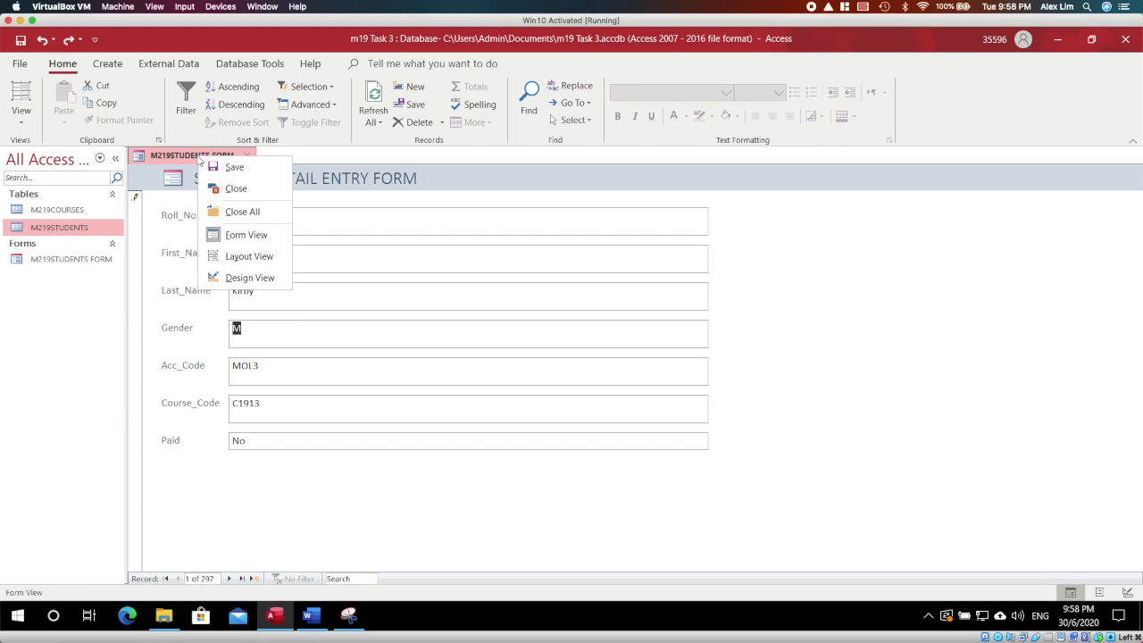
pyautogui.click(252, 277)
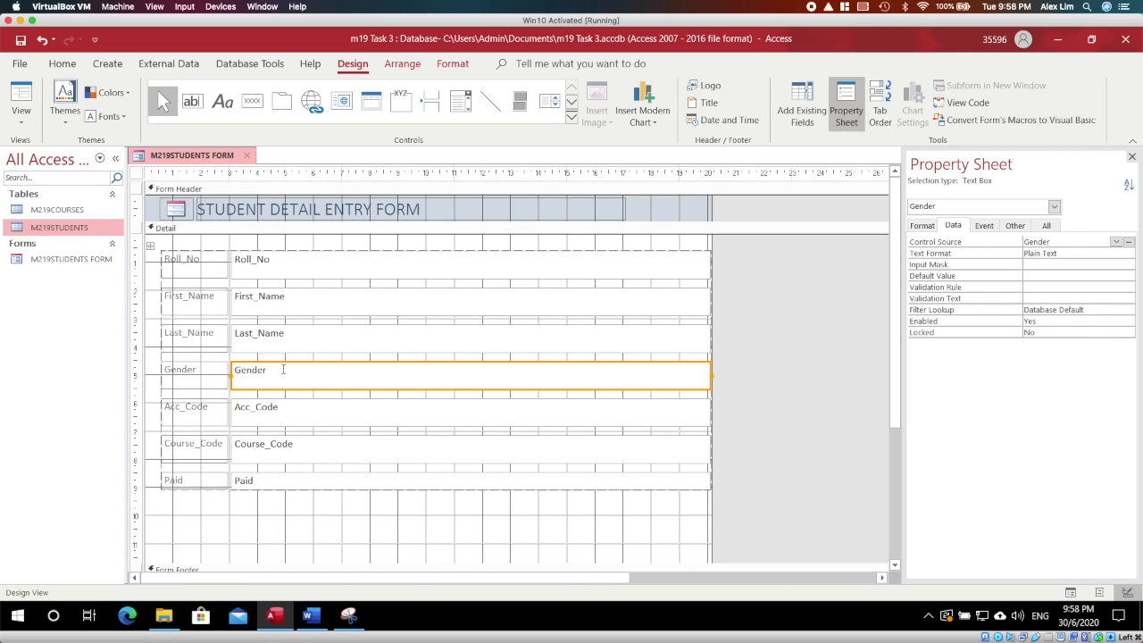
# - Change the Gender text box to a combo box
pyautogui.rightClick(289, 368)
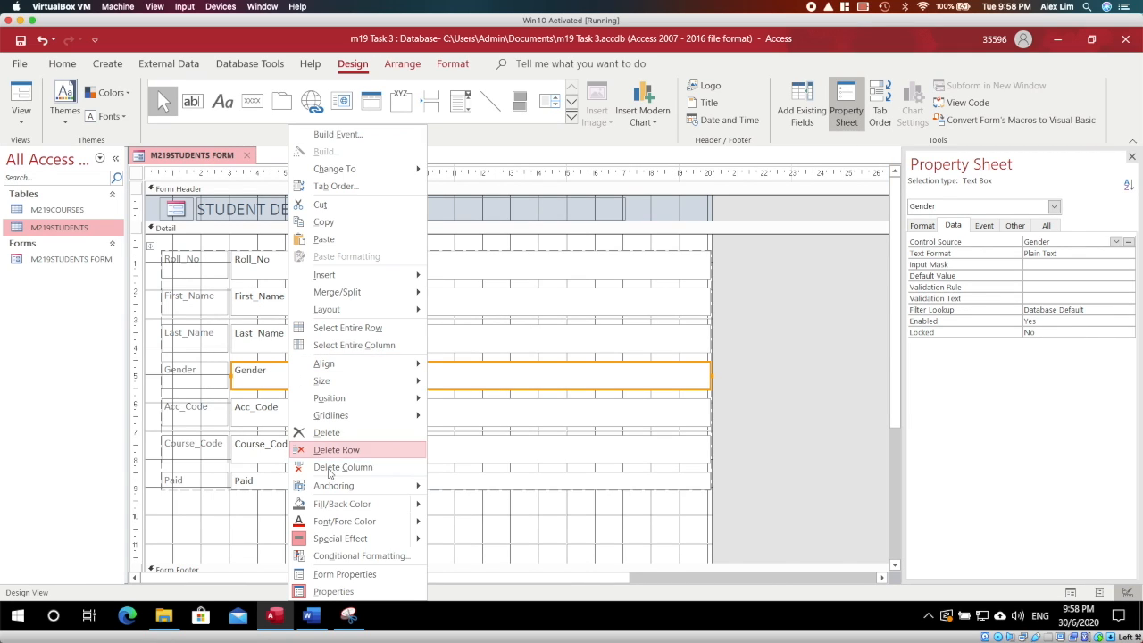
pyautogui.moveTo(349, 169)
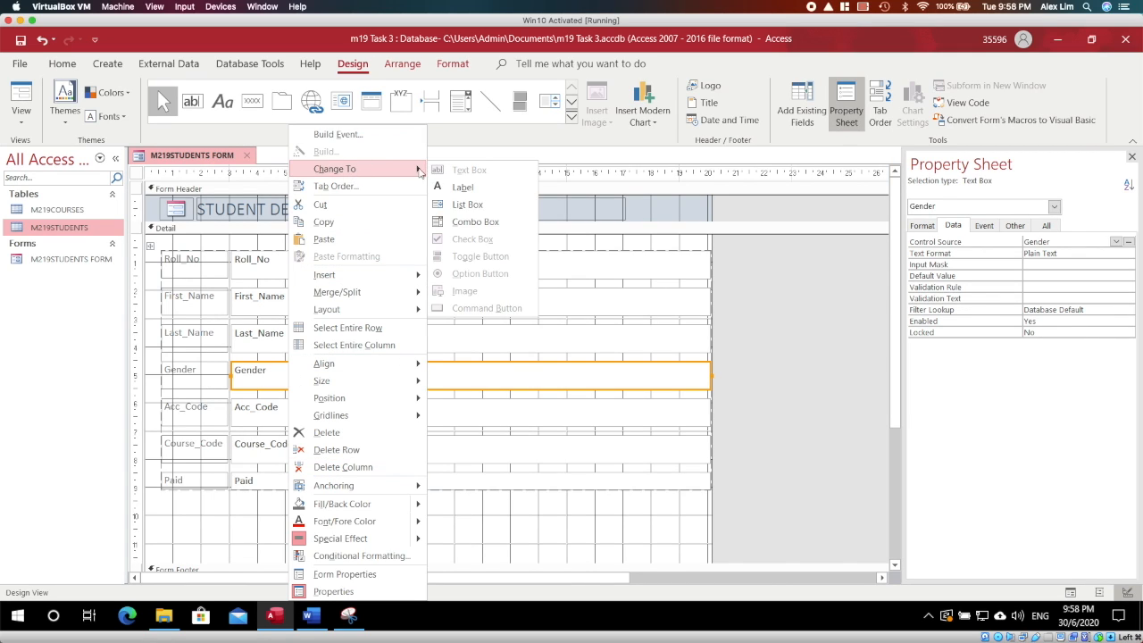
pyautogui.click(463, 222)
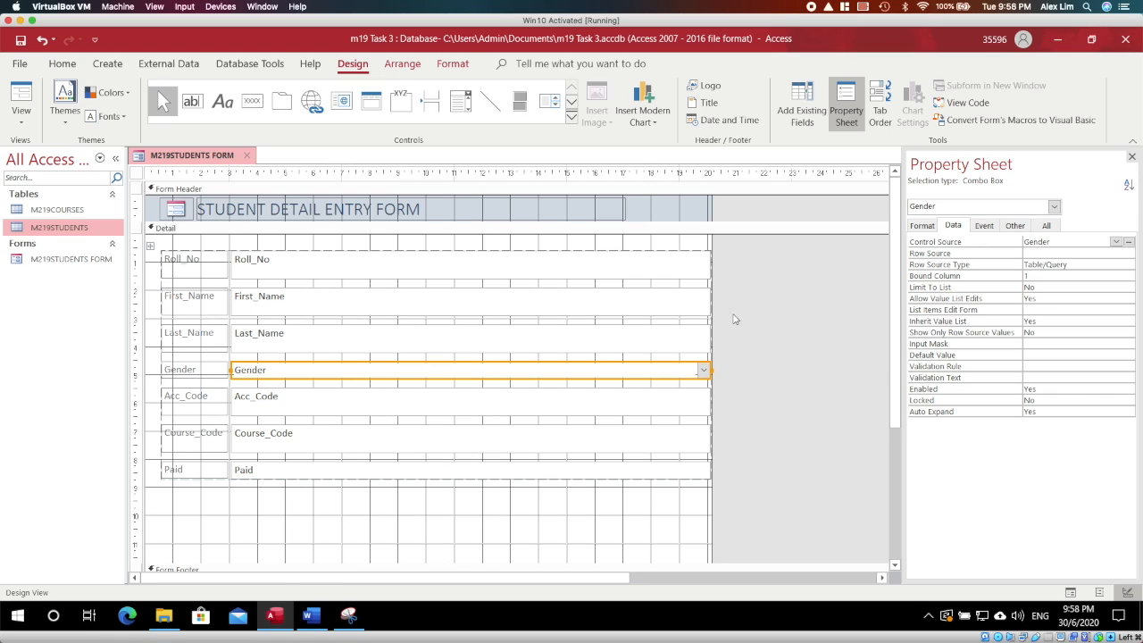
# - Set the Gender combo box's row source type to Value List with row source M;F, and save the form
pyautogui.rightClick(646, 374)
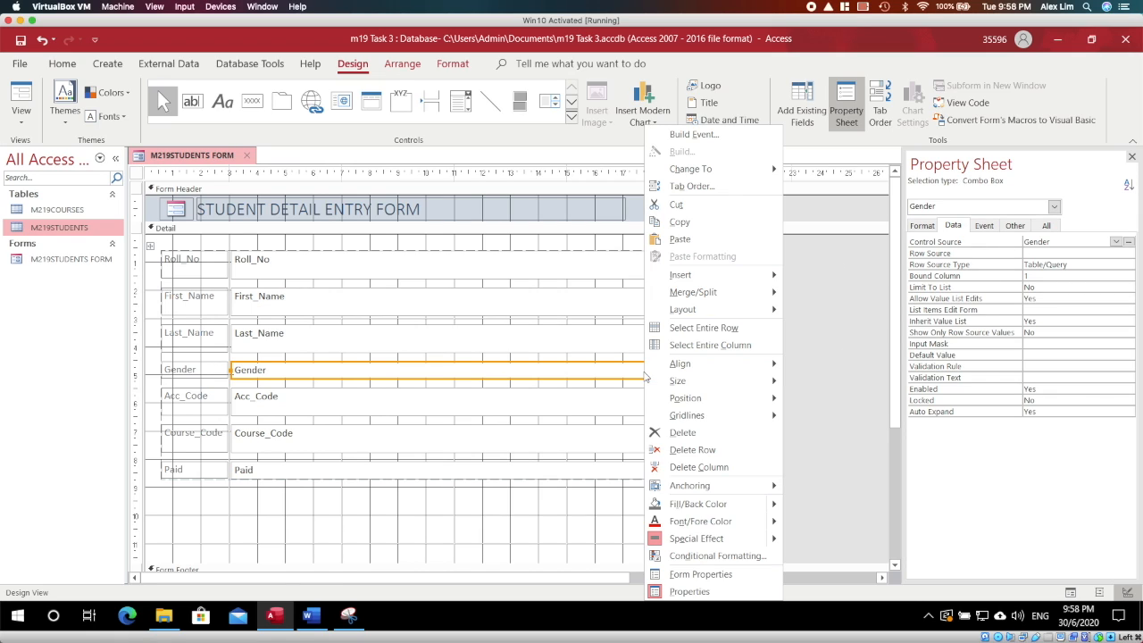
pyautogui.click(681, 592)
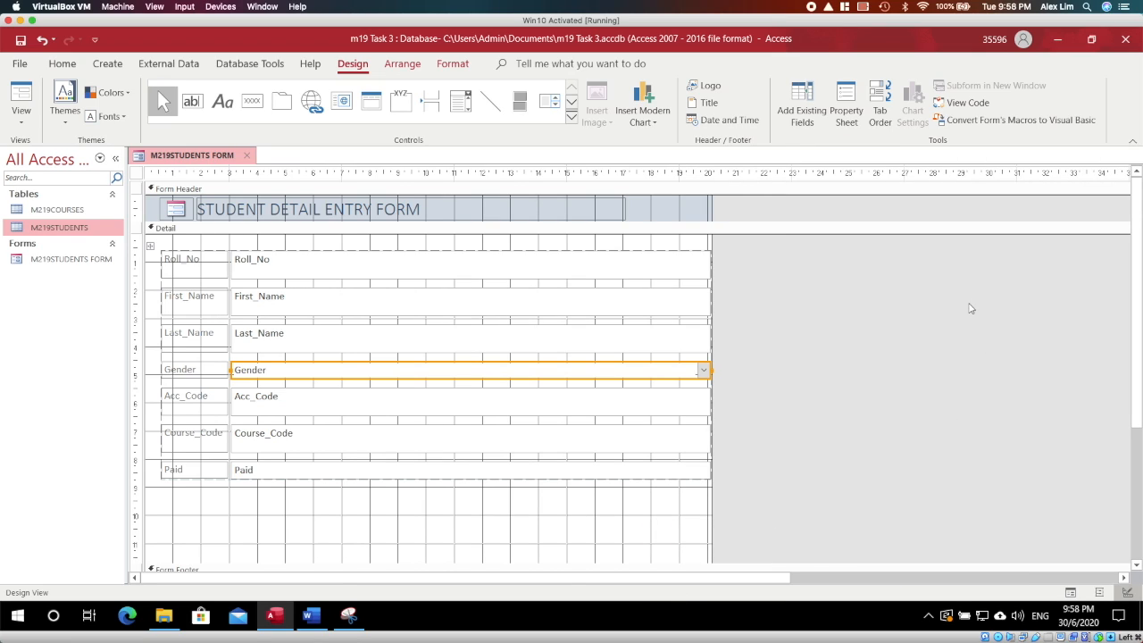
pyautogui.rightClick(583, 371)
pyautogui.click(629, 591)
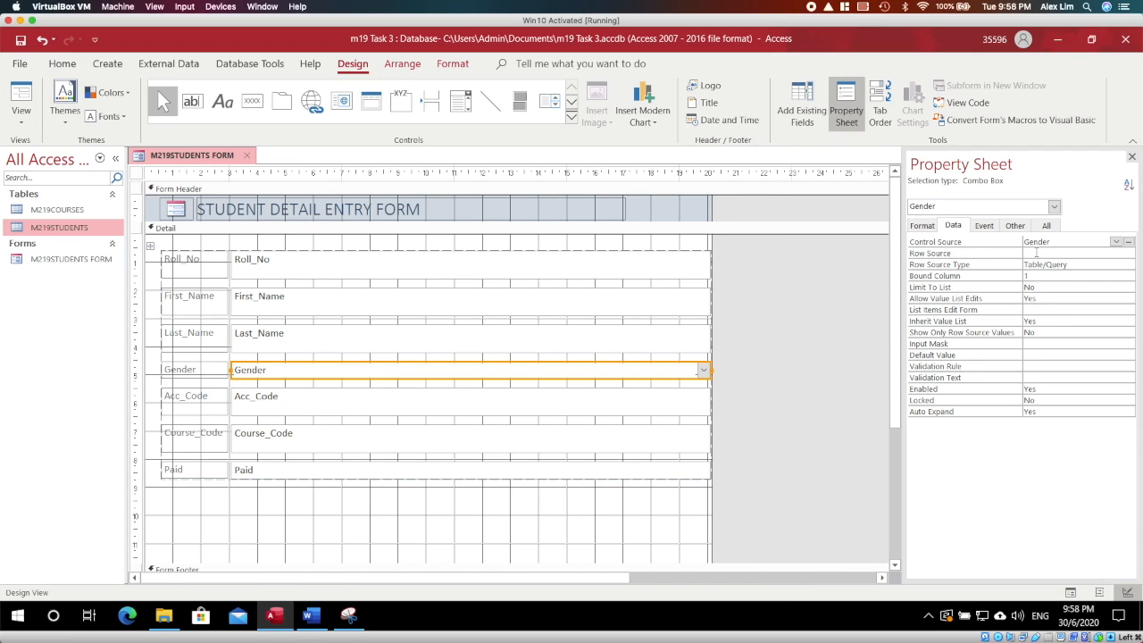
pyautogui.click(1086, 265)
pyautogui.click(1128, 266)
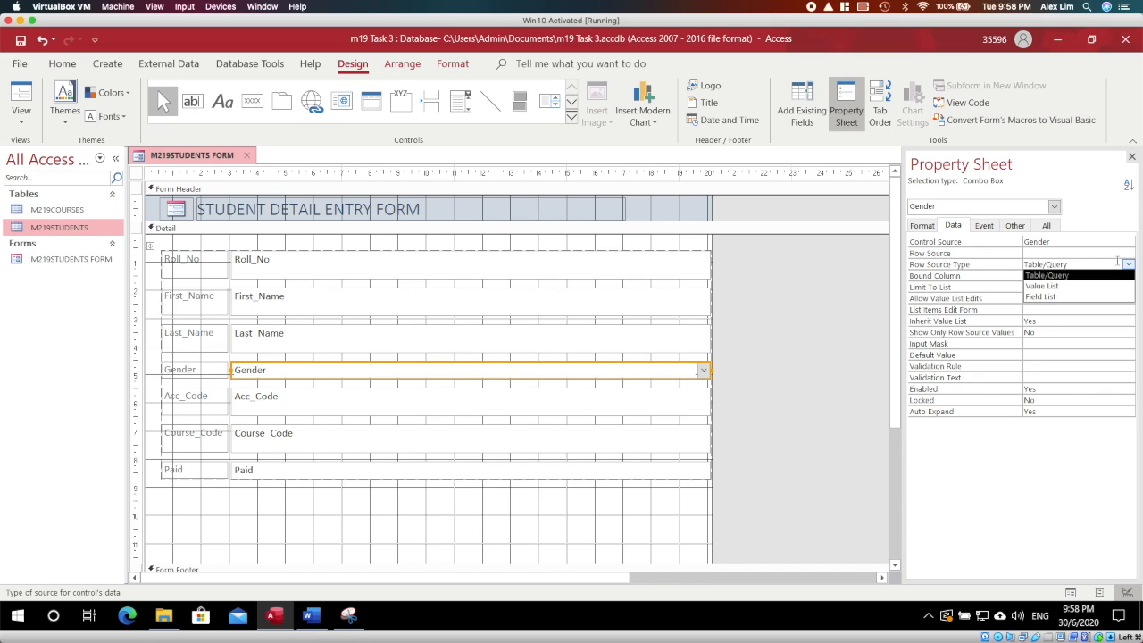
pyautogui.click(1042, 286)
pyautogui.click(1060, 253)
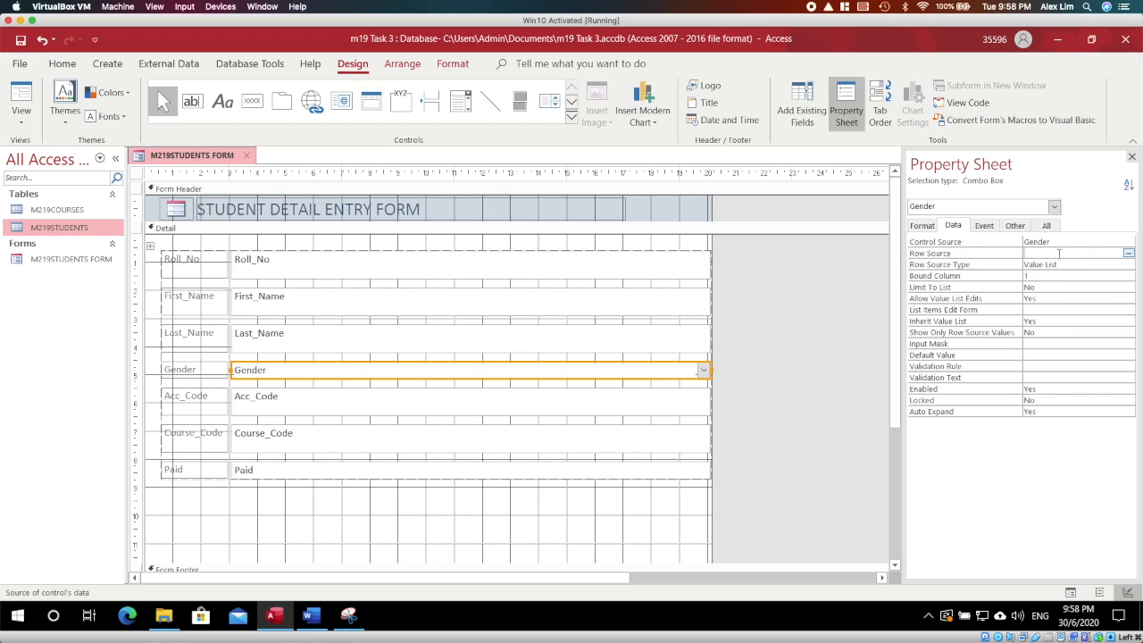
pyautogui.write('M')
pyautogui.write(';F')
pyautogui.rightClick(228, 159)
pyautogui.click(236, 171)
# - Check the choices in the Gender drop-down list in Form View without changing the record
pyautogui.rightClick(227, 159)
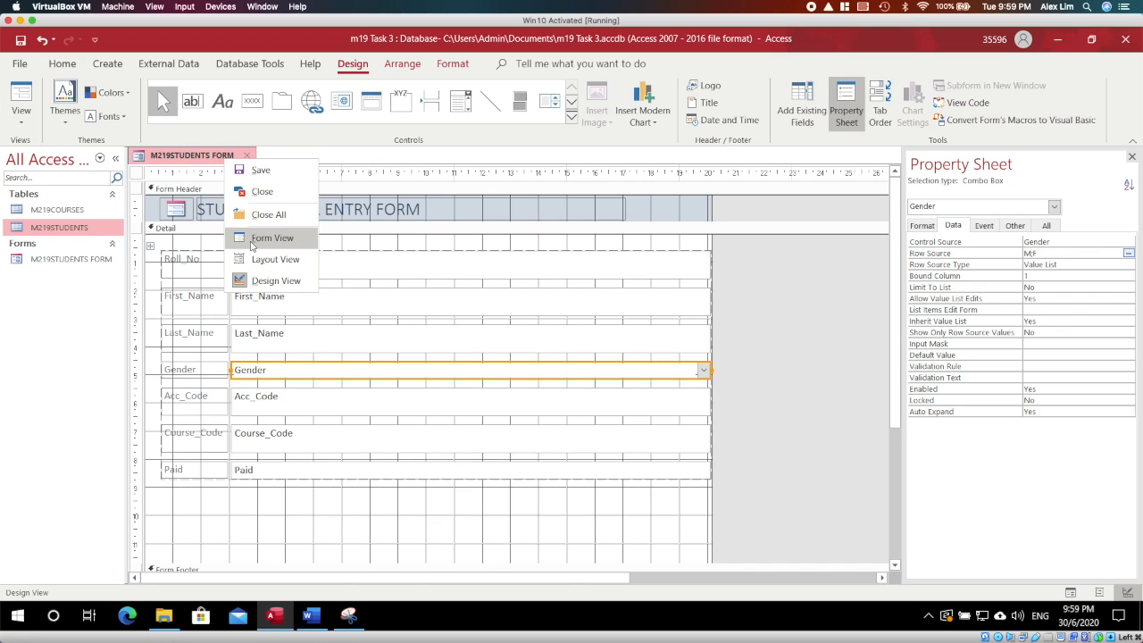
pyautogui.click(260, 237)
pyautogui.click(701, 331)
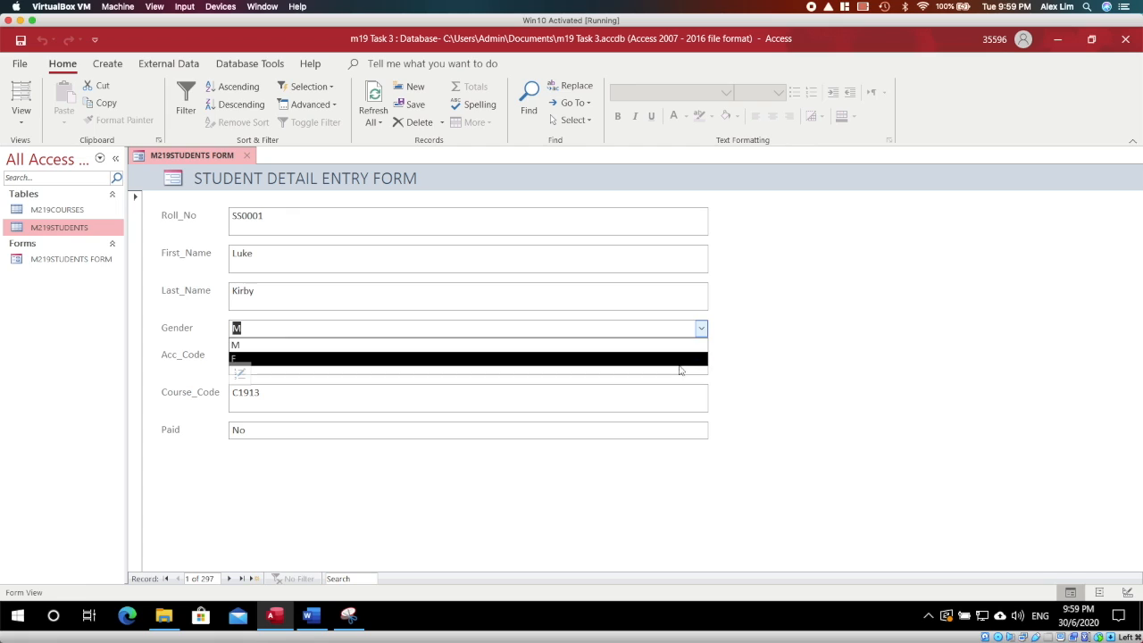
pyautogui.click(763, 336)
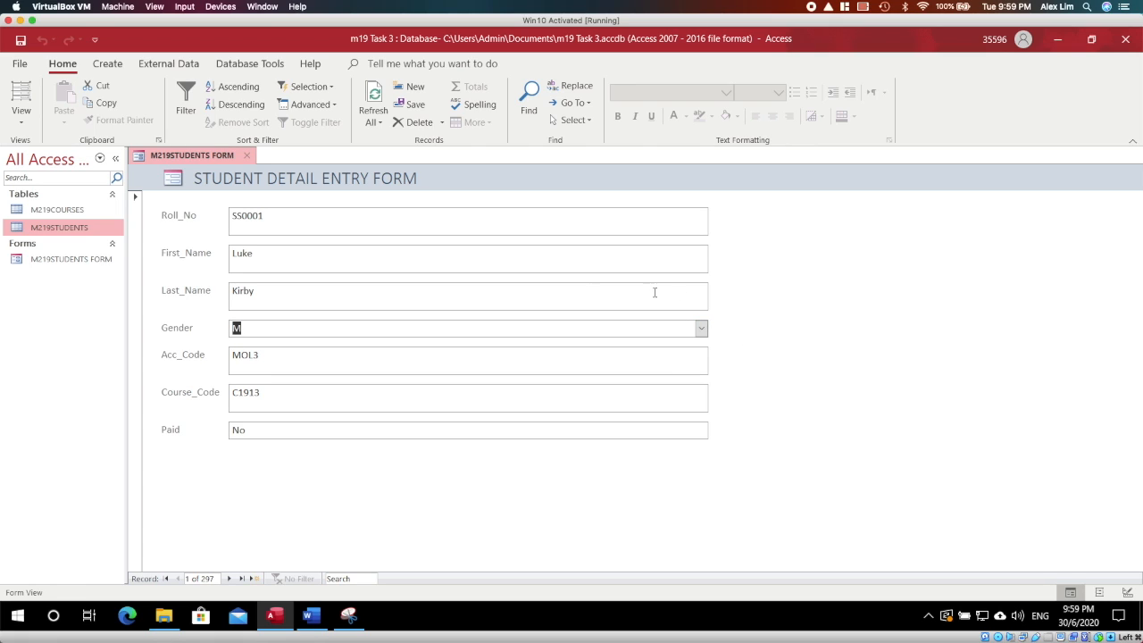
# - In Design View, change the Paid text box to a combo box and close the property sheet
pyautogui.rightClick(191, 159)
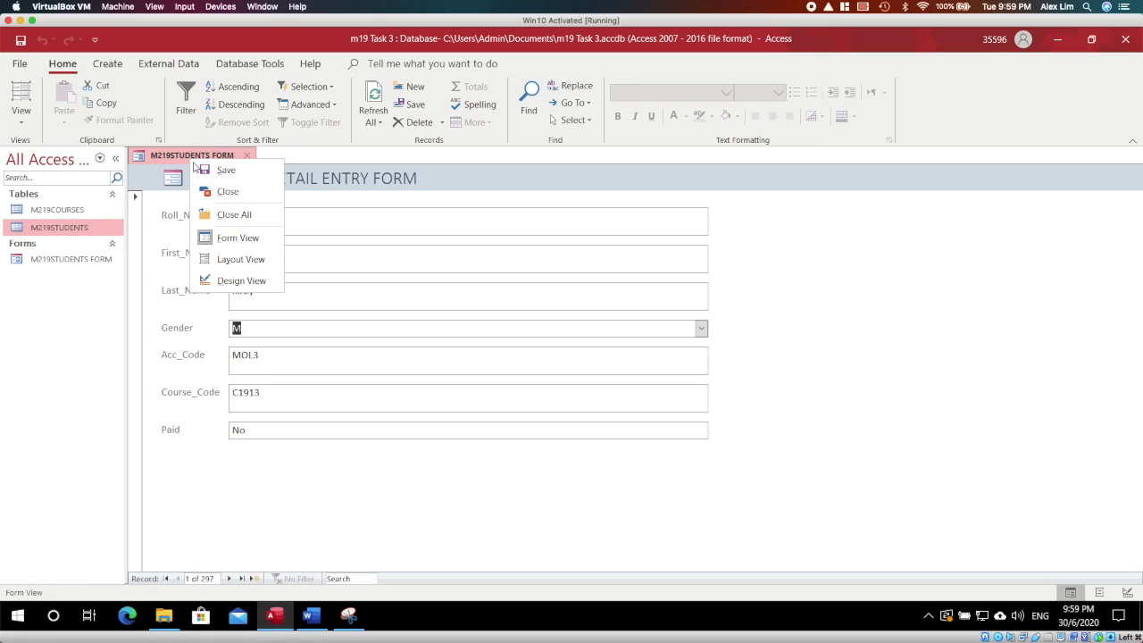
pyautogui.click(233, 282)
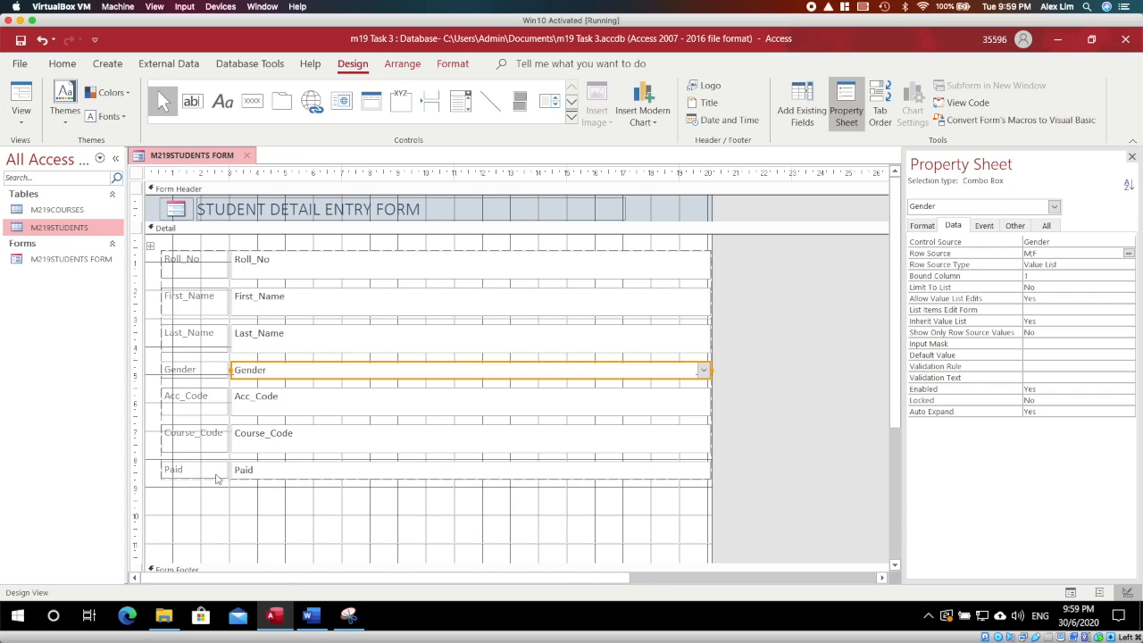
pyautogui.click(290, 471)
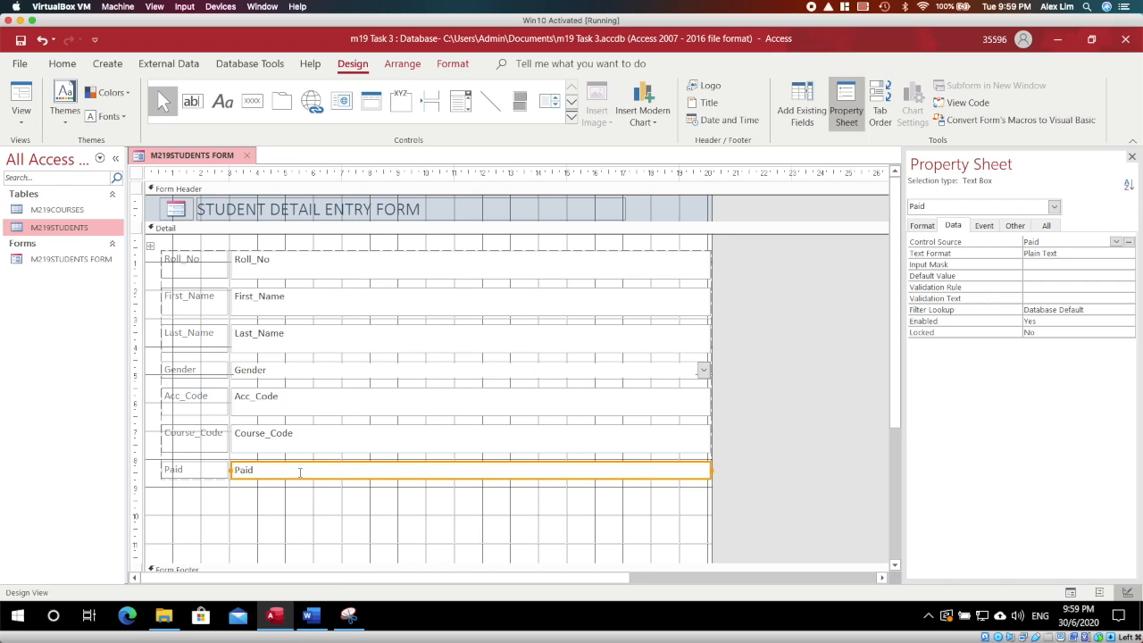
pyautogui.click(926, 229)
pyautogui.click(954, 226)
pyautogui.rightClick(498, 470)
pyautogui.click(559, 169)
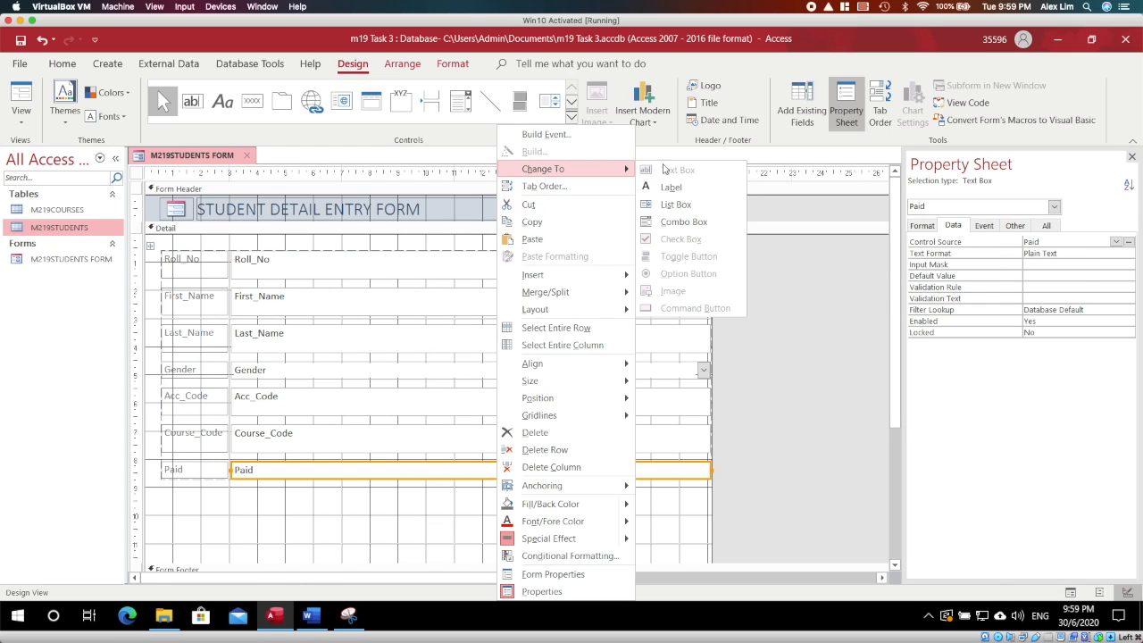
pyautogui.click(675, 221)
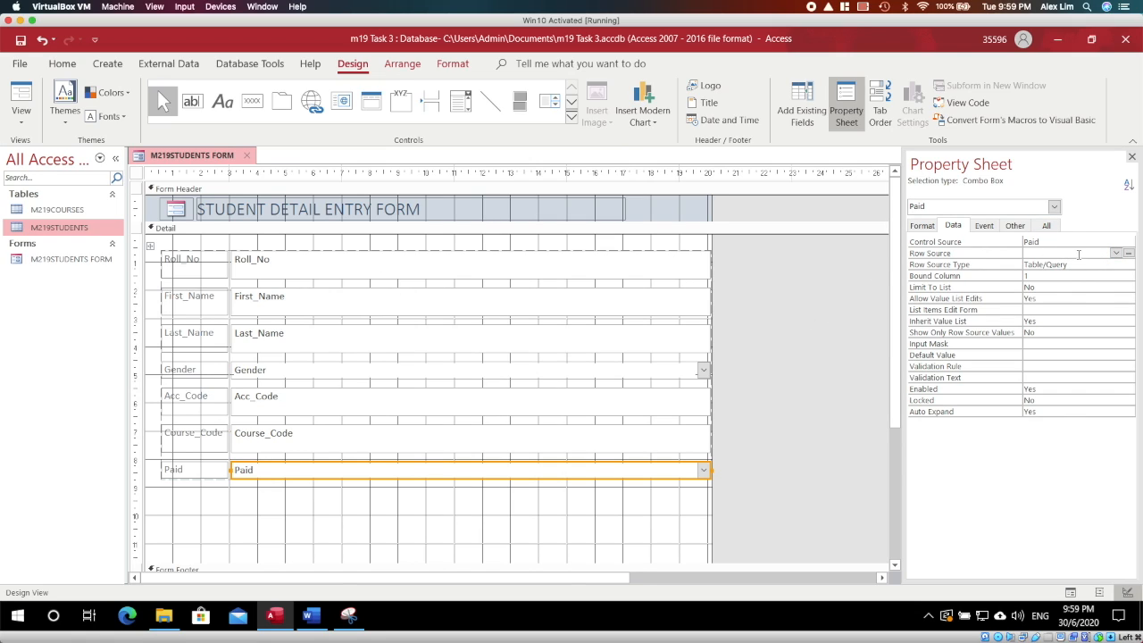
pyautogui.rightClick(323, 480)
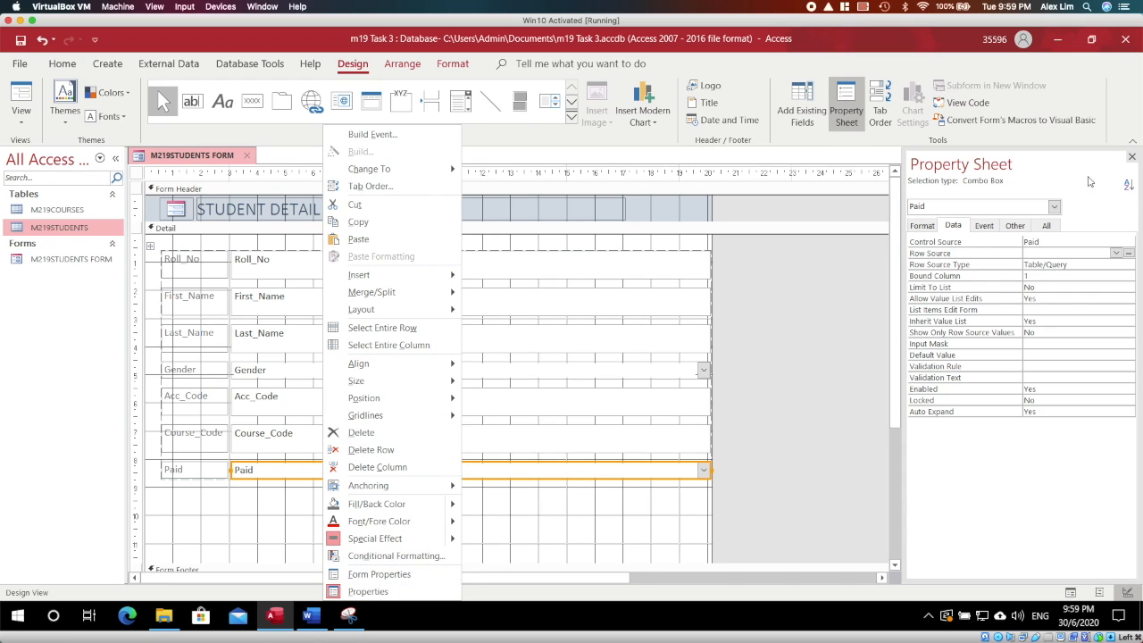
pyautogui.click(1132, 157)
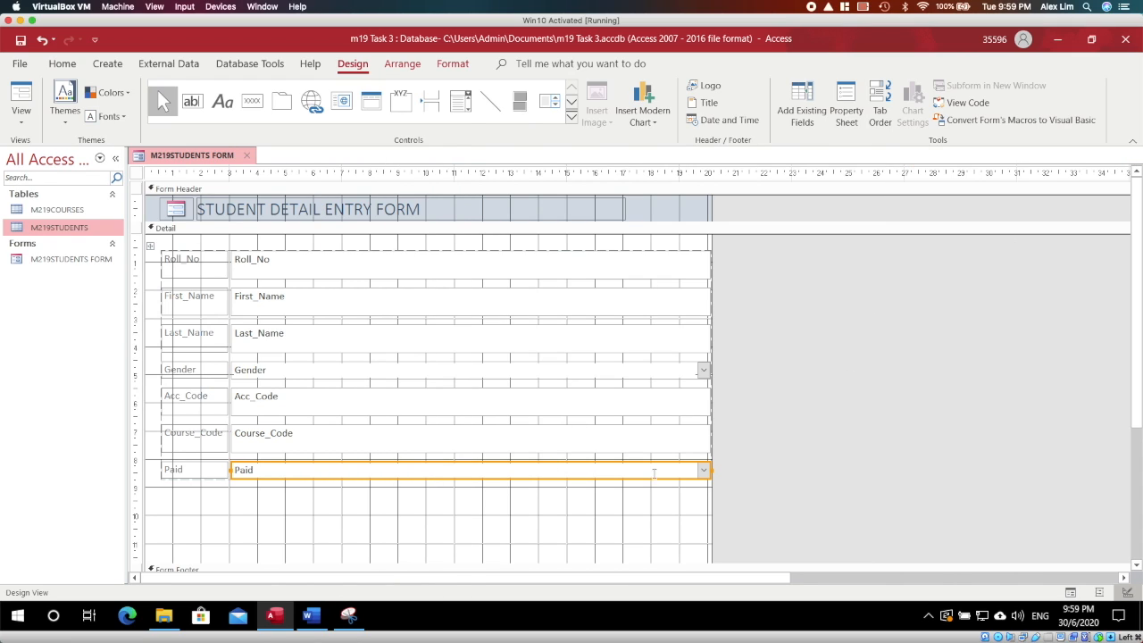
pyautogui.scroll(-4, 812, 484)
pyautogui.scroll(3, 806, 483)
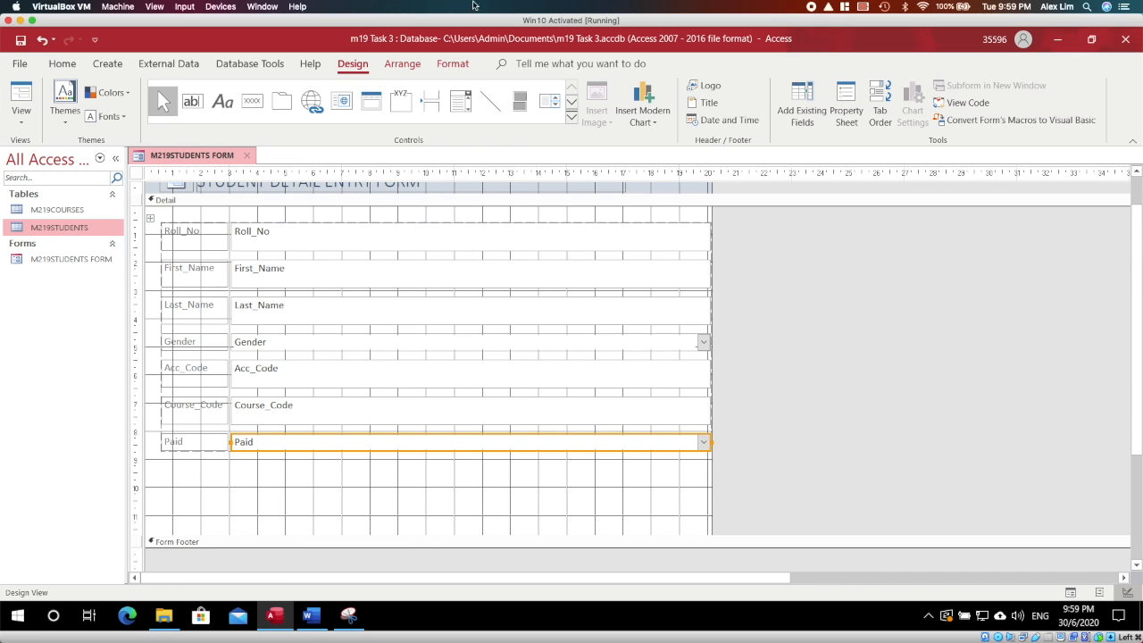
# - Browse the first five student records in Form View to check the Gender and Paid fields, and return to the first record
pyautogui.rightClick(169, 156)
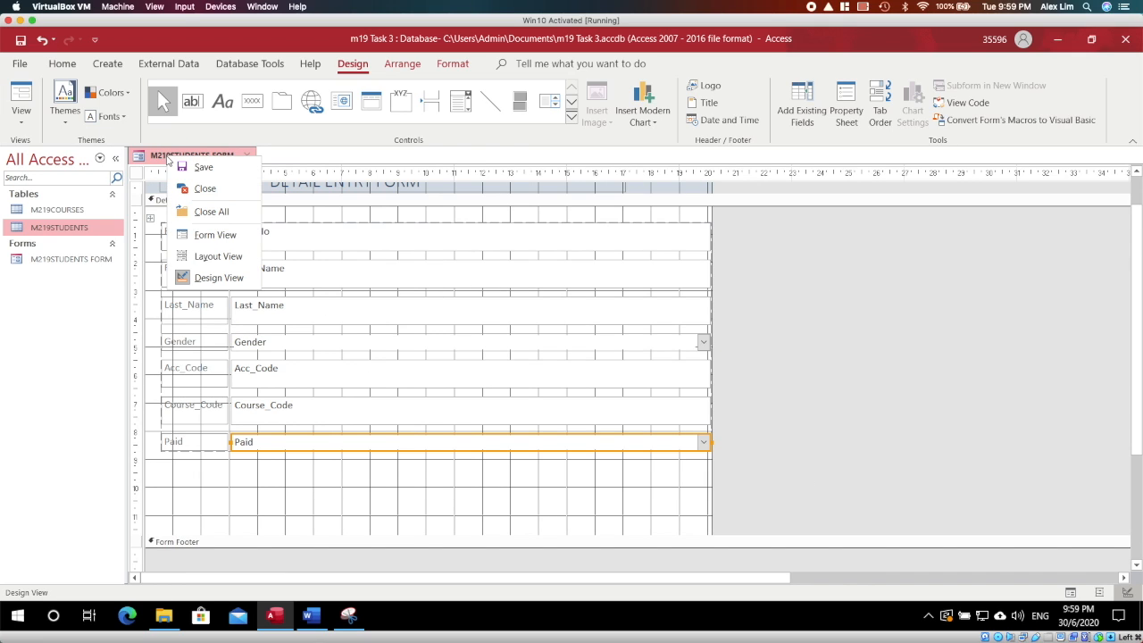
pyautogui.click(205, 236)
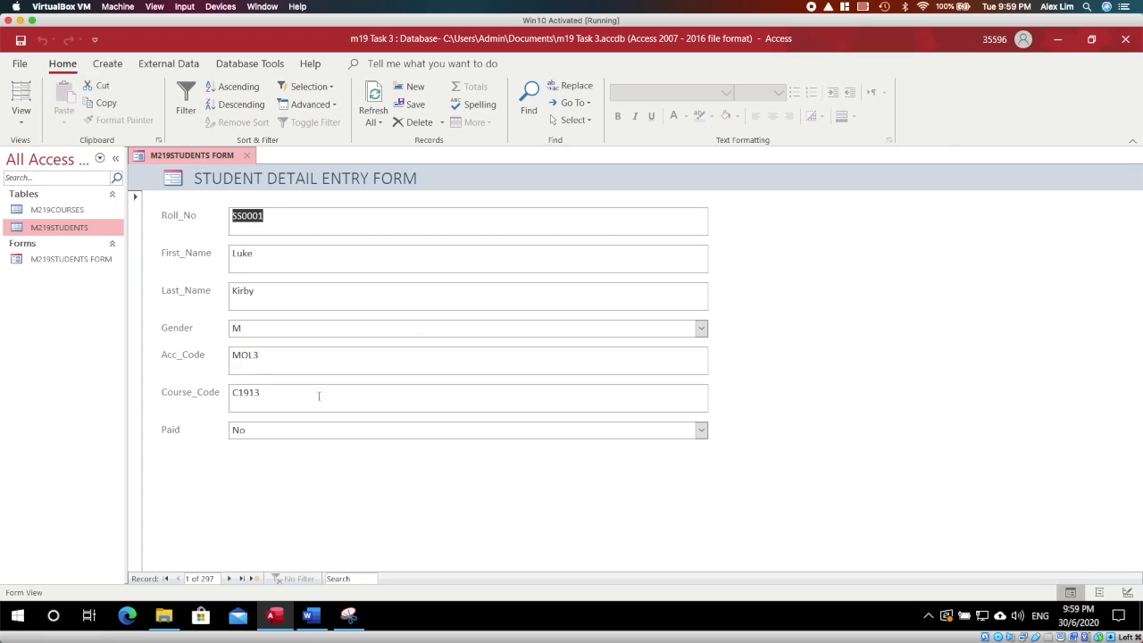
pyautogui.click(232, 578)
pyautogui.click(232, 579)
pyautogui.click(232, 578)
pyautogui.click(233, 579)
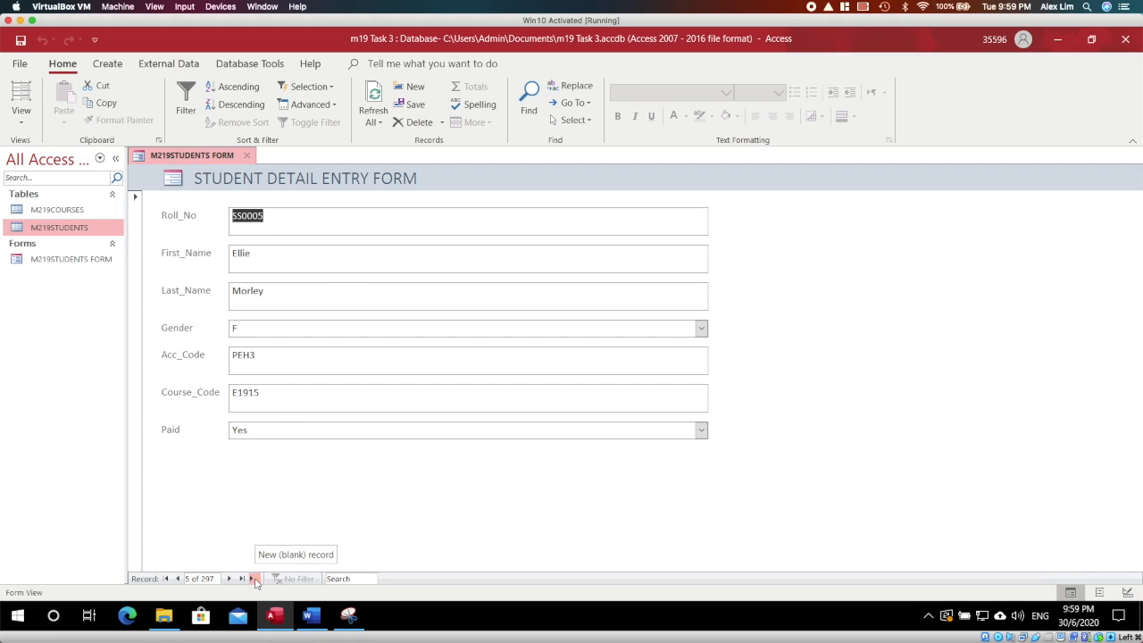
pyautogui.click(178, 579)
pyautogui.click(178, 579)
pyautogui.click(178, 579)
pyautogui.click(178, 579)
# - In Design View, draw a command button below the Paid label and assign it the Record Navigation action Go To Next Record
pyautogui.rightClick(215, 161)
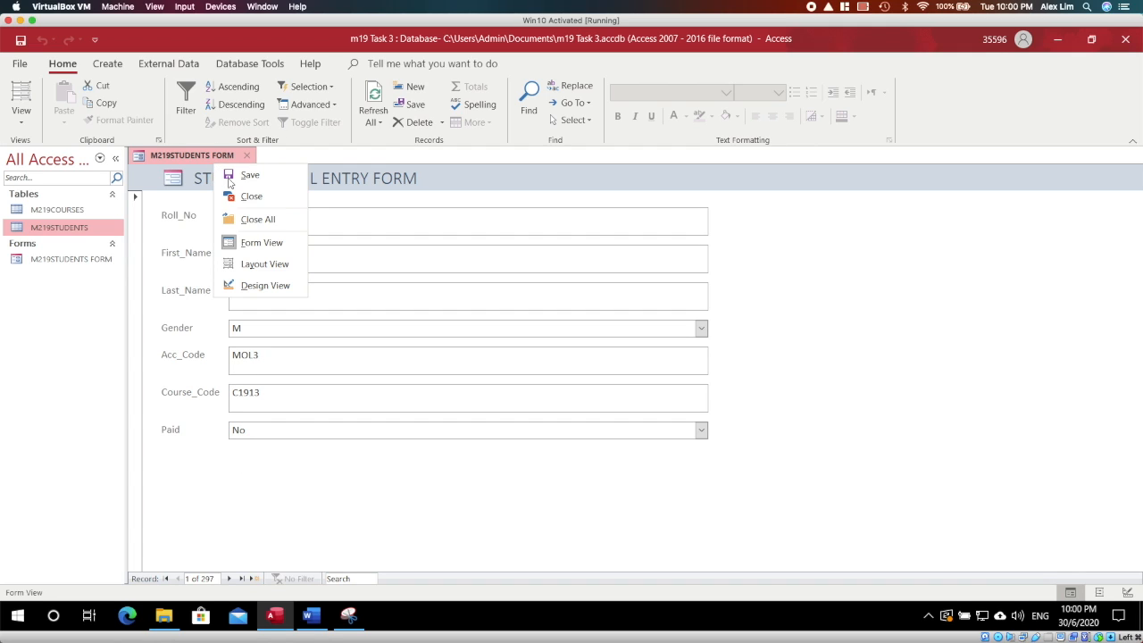
pyautogui.click(261, 285)
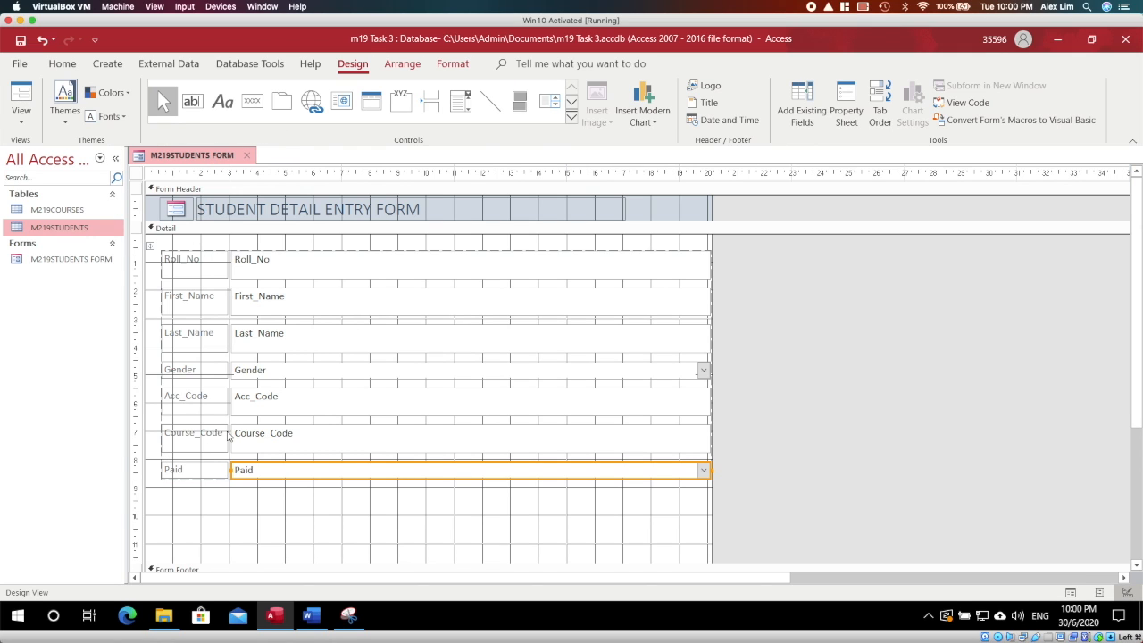
pyautogui.scroll(-2, 353, 487)
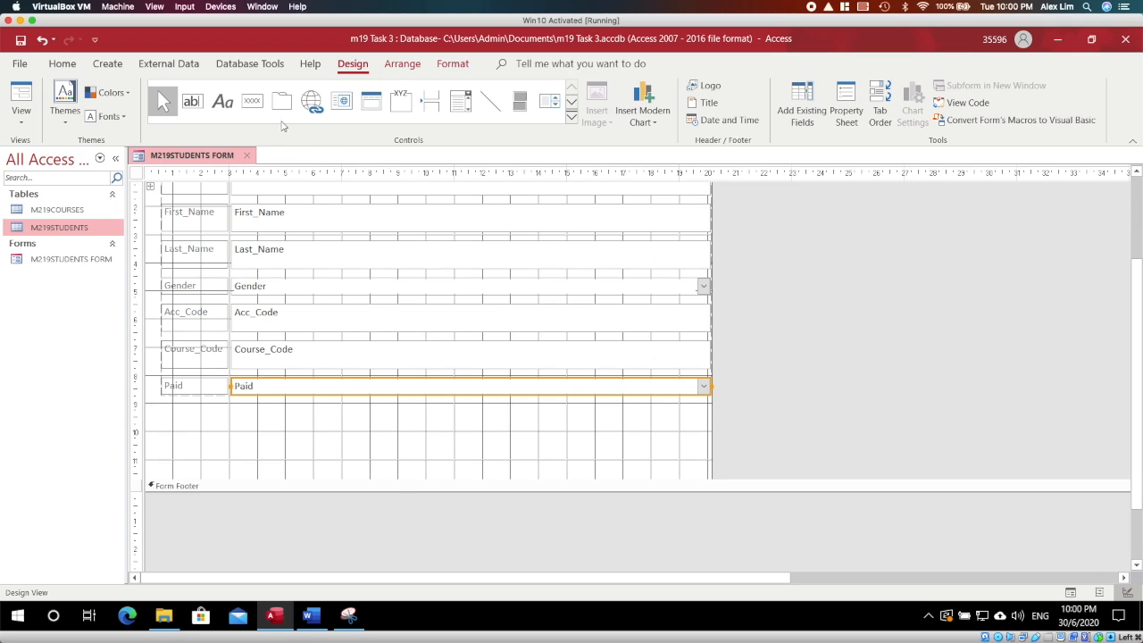
pyautogui.click(245, 104)
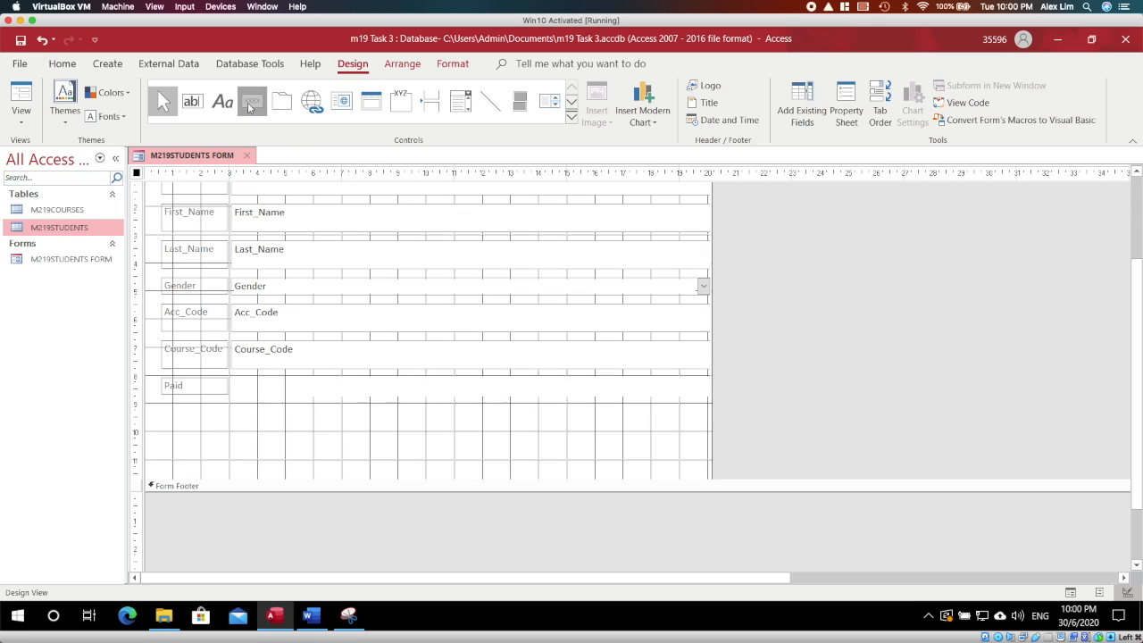
pyautogui.moveTo(176, 408)
pyautogui.mouseDown()
pyautogui.moveTo(304, 430)
pyautogui.moveTo(235, 414)
pyautogui.moveTo(239, 433)
pyautogui.mouseUp()
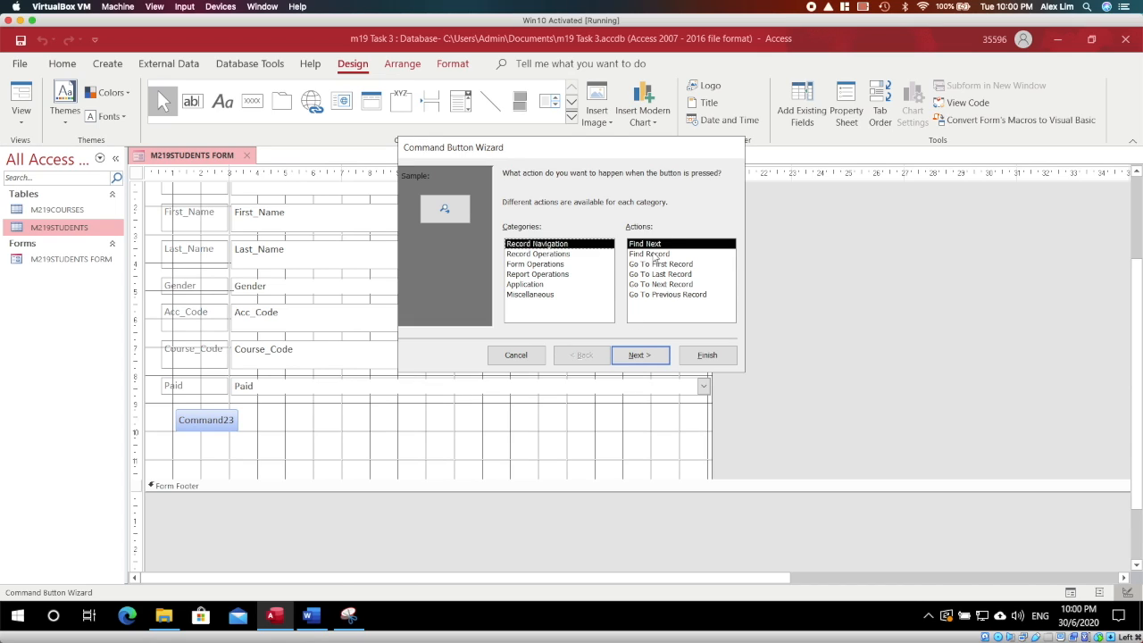
pyautogui.click(655, 284)
pyautogui.click(651, 355)
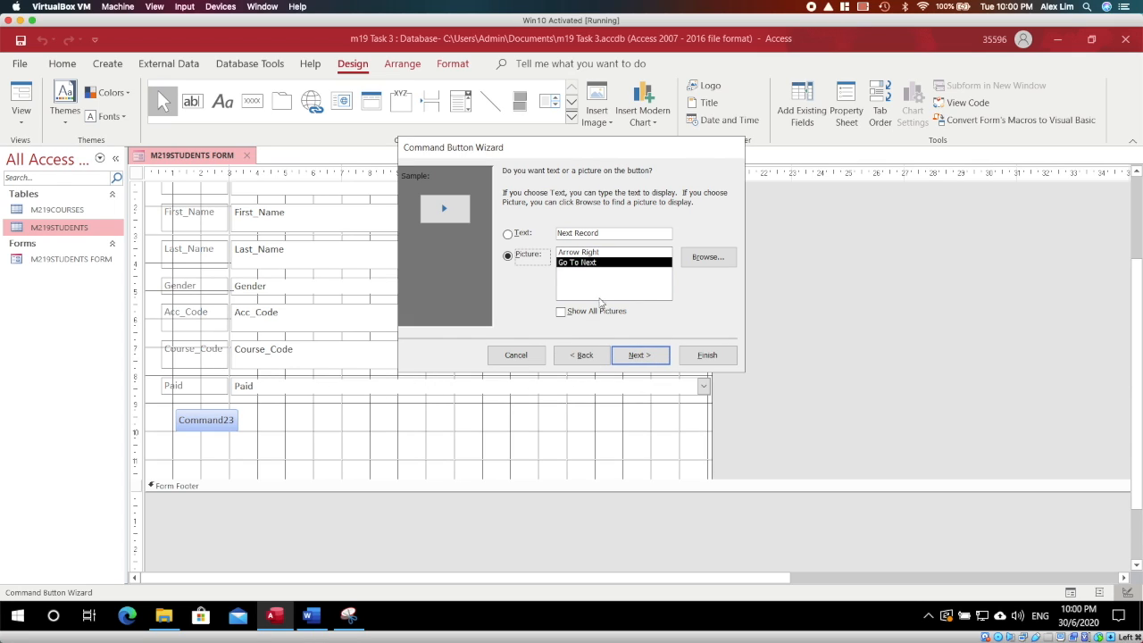
# - Give the next-record button the Arrow Right picture, finish the wizard, and move the button directly under the start of the Paid box
pyautogui.click(578, 252)
pyautogui.click(583, 263)
pyautogui.click(579, 253)
pyautogui.click(635, 356)
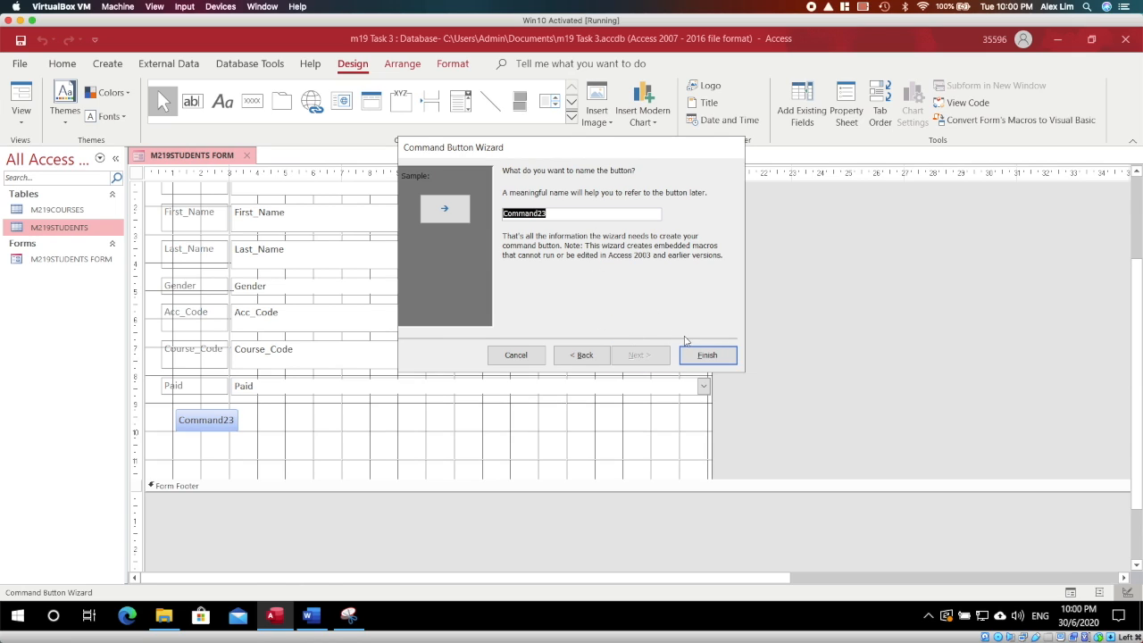
pyautogui.click(706, 354)
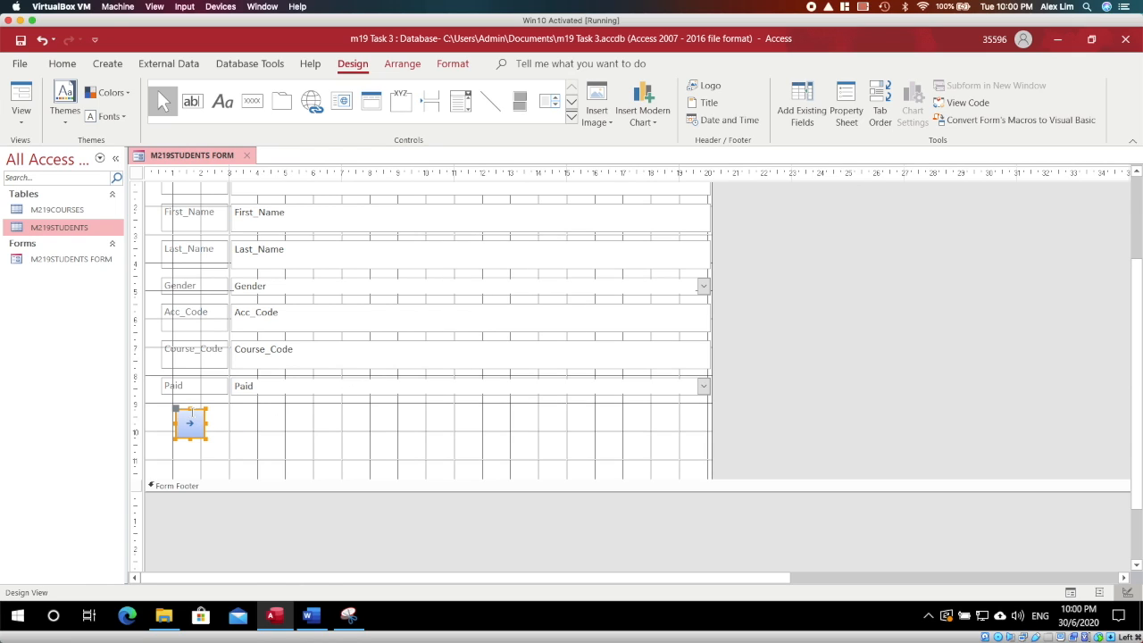
pyautogui.moveTo(189, 415)
pyautogui.mouseDown()
pyautogui.moveTo(268, 413)
pyautogui.moveTo(248, 413)
pyautogui.mouseUp()
pyautogui.click(223, 417)
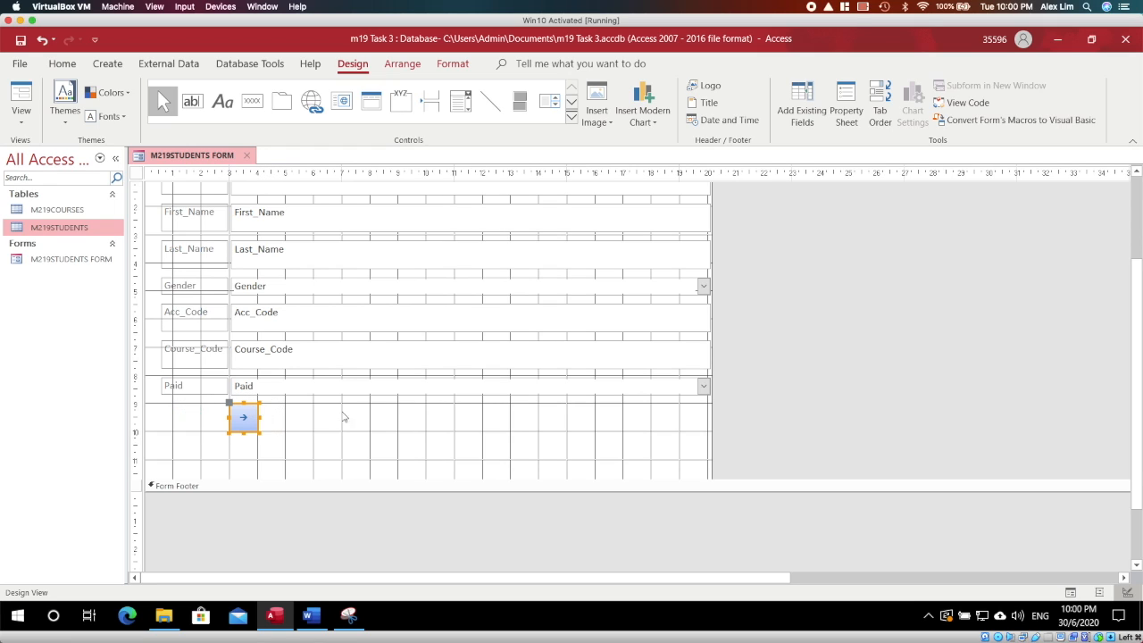
# - Add a Go To Previous Record button with the Go To Previous picture before the next-record button, and align the two in one row
pyautogui.click(252, 100)
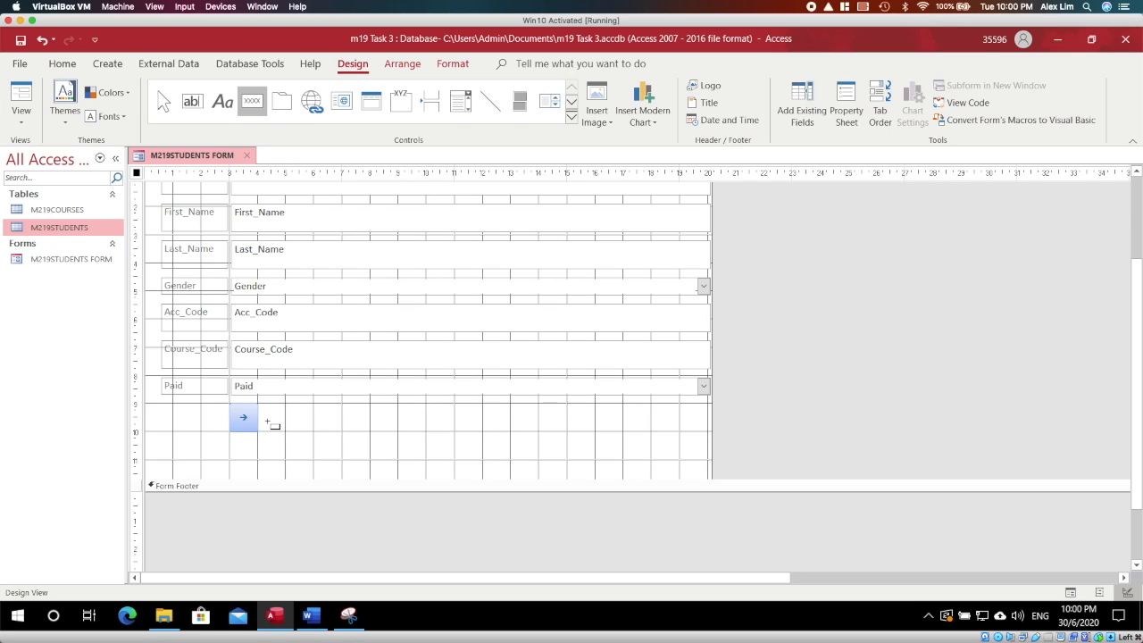
pyautogui.click(184, 411)
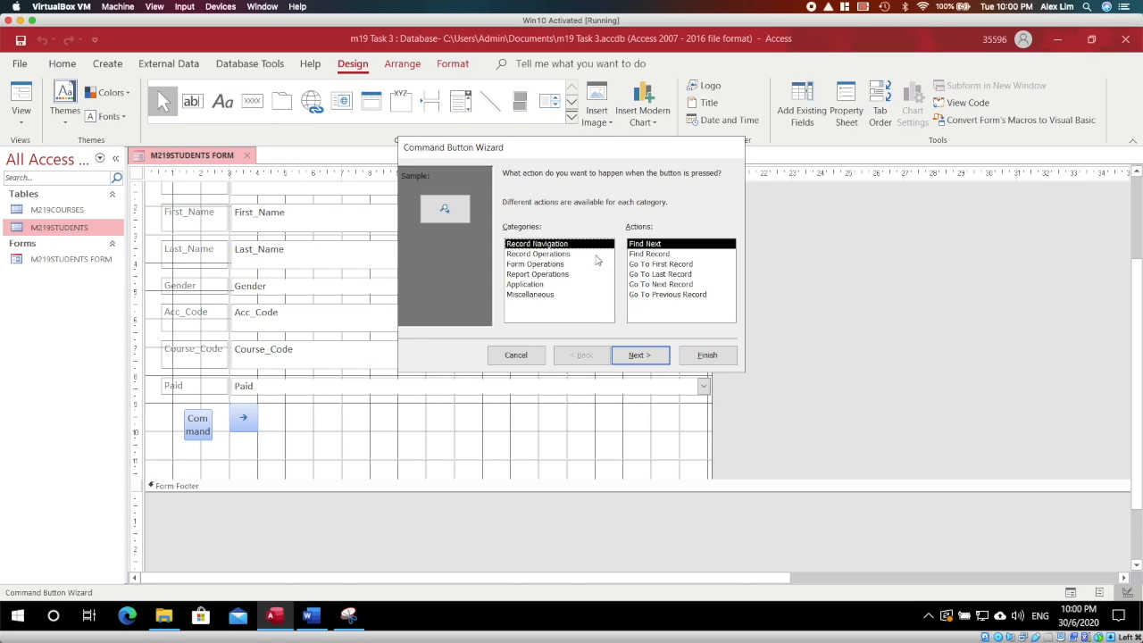
pyautogui.click(661, 294)
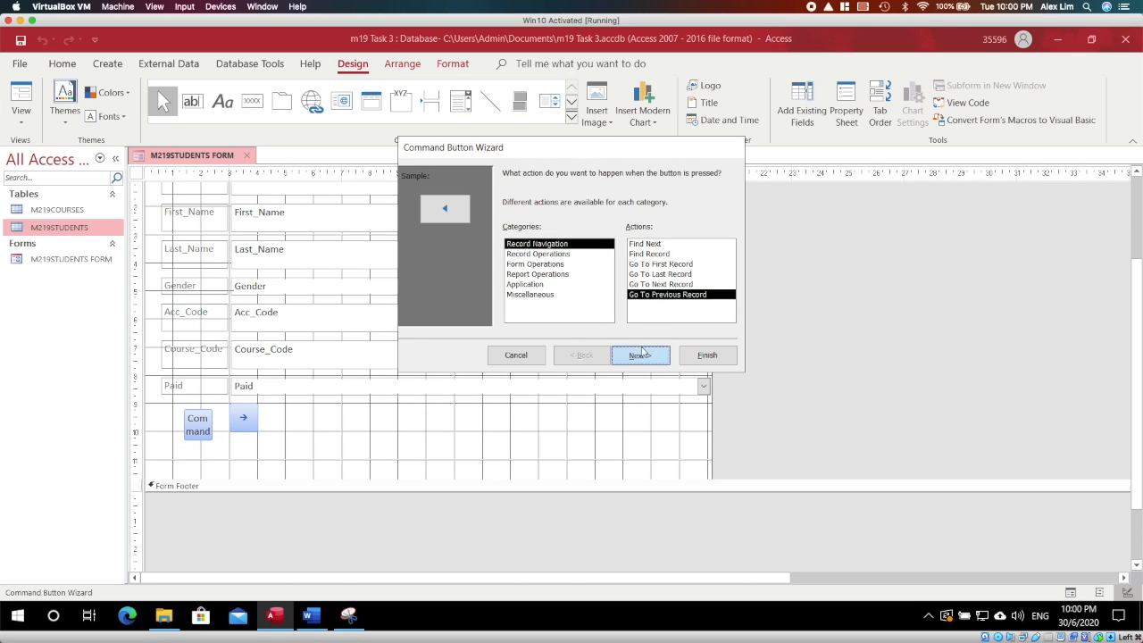
pyautogui.click(644, 354)
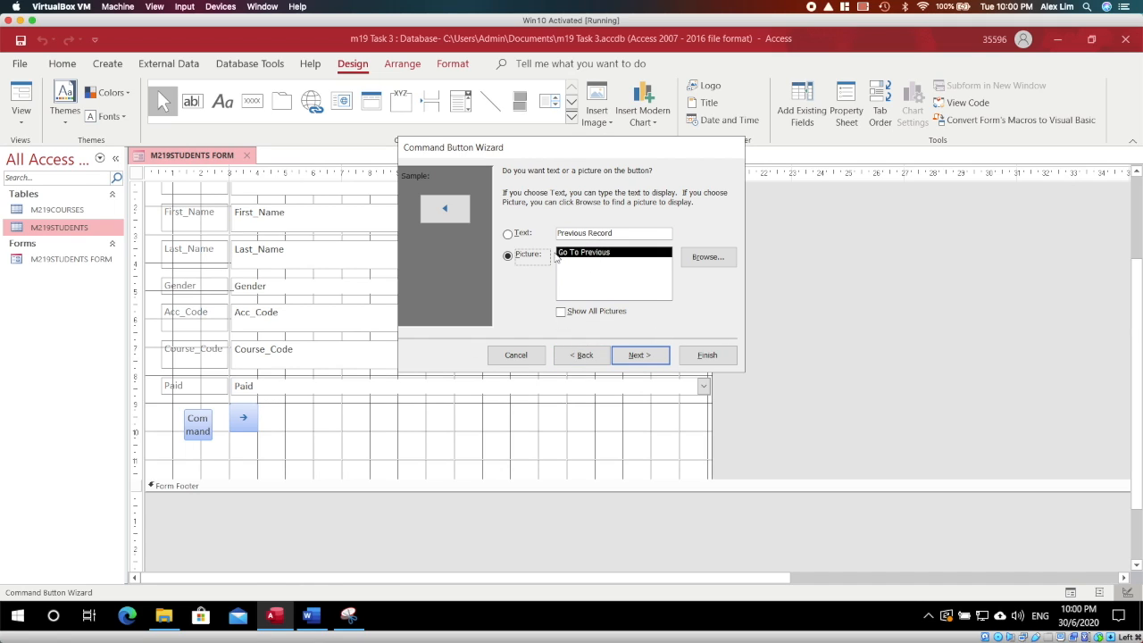
pyautogui.click(619, 358)
pyautogui.click(682, 366)
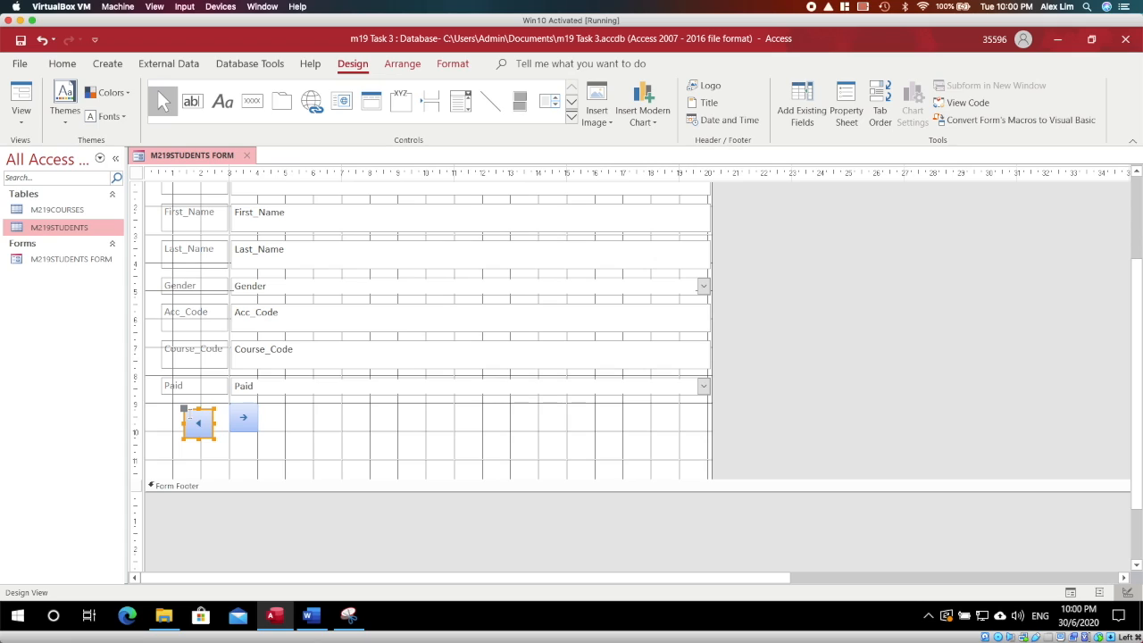
pyautogui.click(200, 425)
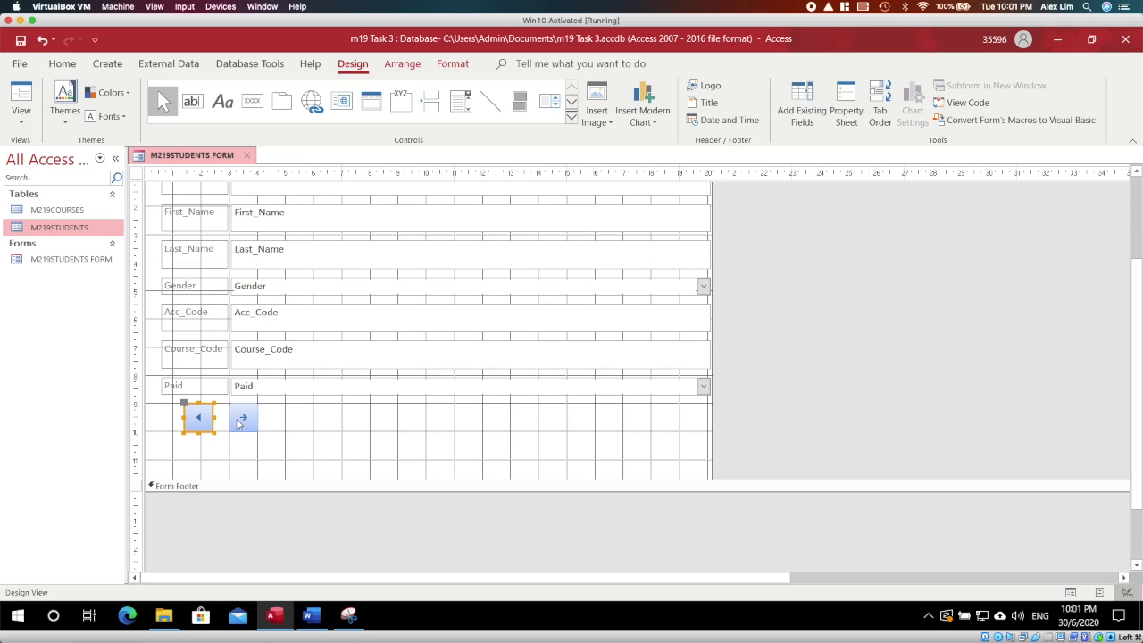
pyautogui.click(276, 421)
# - Draw a third command button after the next-record button and assign it the Record Operations action Add New Record
pyautogui.click(252, 100)
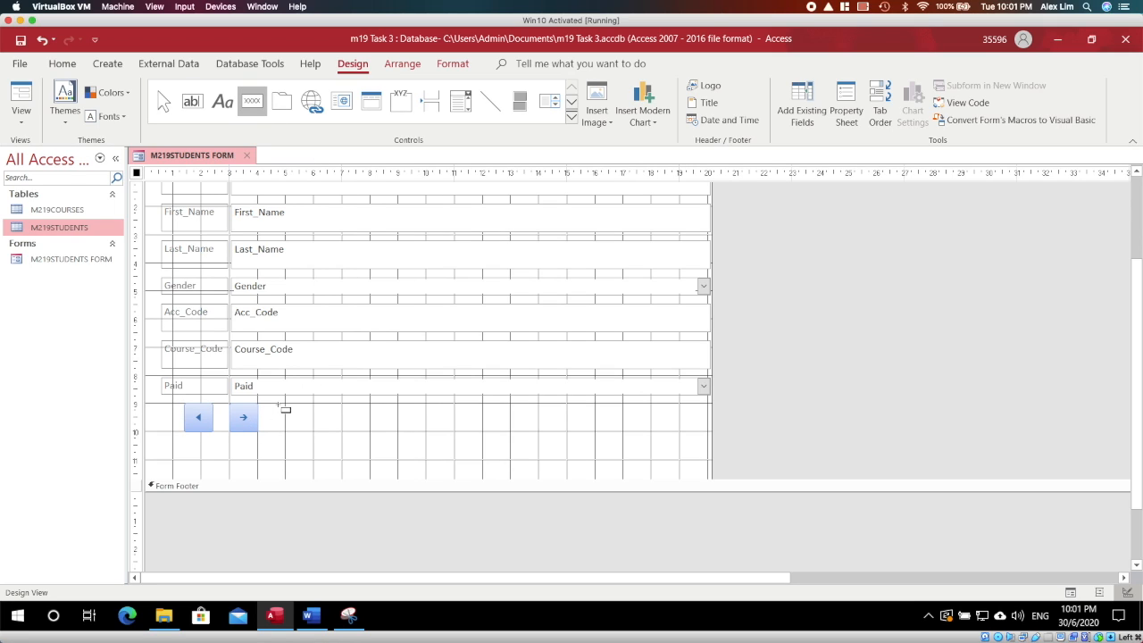
pyautogui.moveTo(287, 409); pyautogui.dragTo(316, 429)
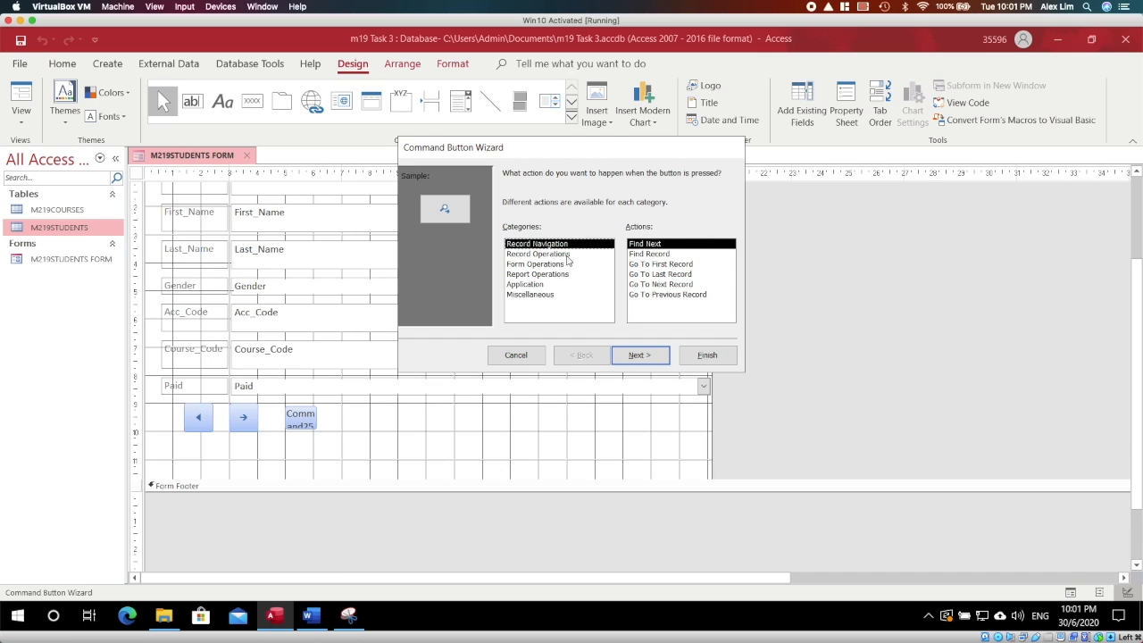
pyautogui.click(565, 255)
pyautogui.click(558, 261)
pyautogui.click(558, 254)
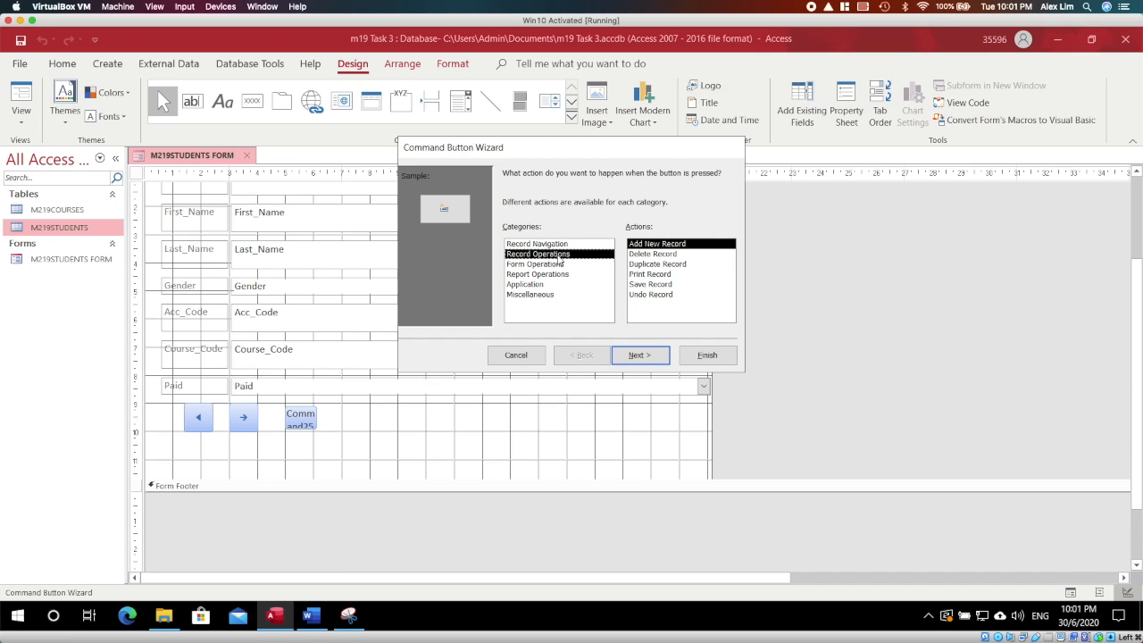
pyautogui.click(649, 251)
pyautogui.click(641, 358)
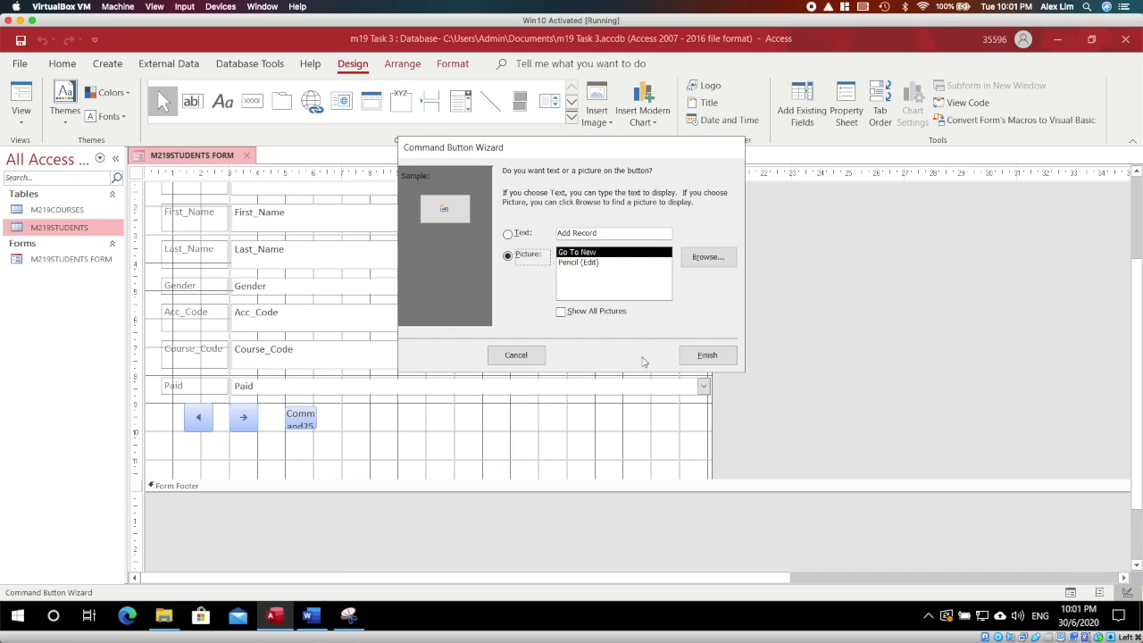
# - Give the add-record button the Go To New picture, finish the wizard, and align the button with the navigation buttons
pyautogui.click(585, 263)
pyautogui.click(576, 253)
pyautogui.click(641, 355)
pyautogui.click(702, 357)
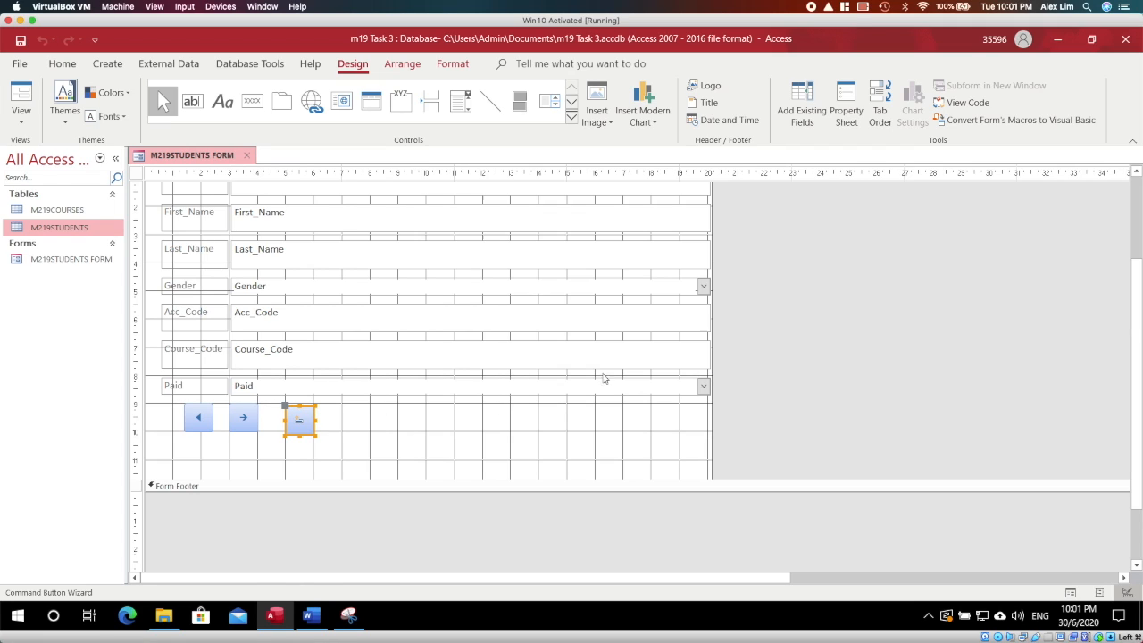
pyautogui.moveTo(307, 422); pyautogui.dragTo(307, 416)
pyautogui.click(309, 415)
pyautogui.click(341, 419)
pyautogui.click(308, 415)
pyautogui.click(351, 423)
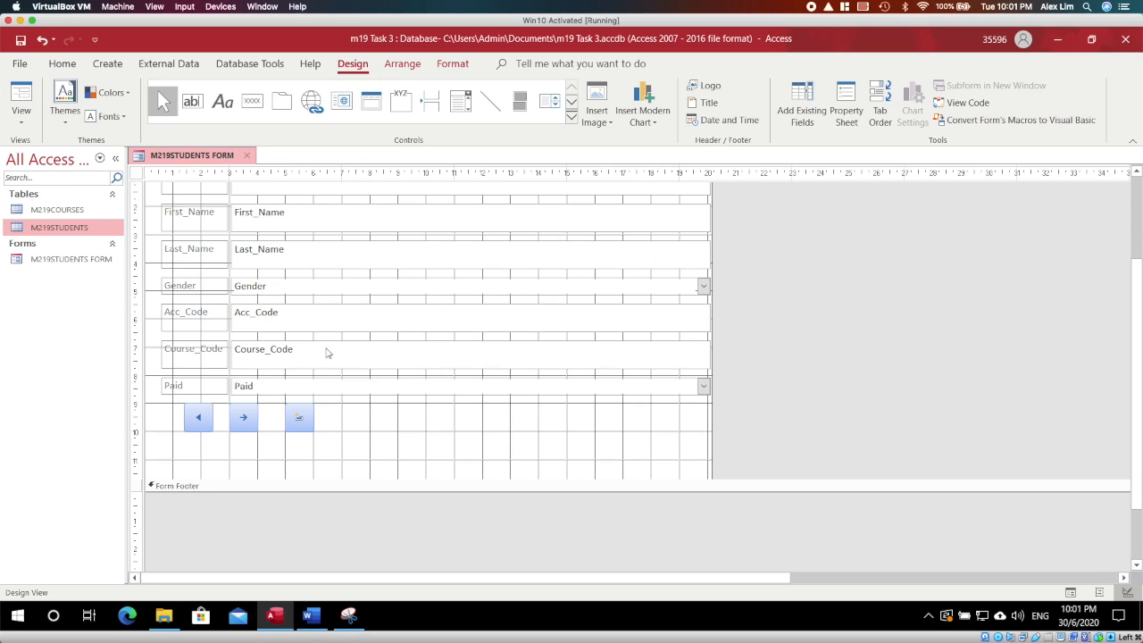
# - Draw a fourth command button after the add-record button and assign it the Record Operations action Delete Record
pyautogui.click(251, 100)
pyautogui.moveTo(343, 409); pyautogui.dragTo(369, 430)
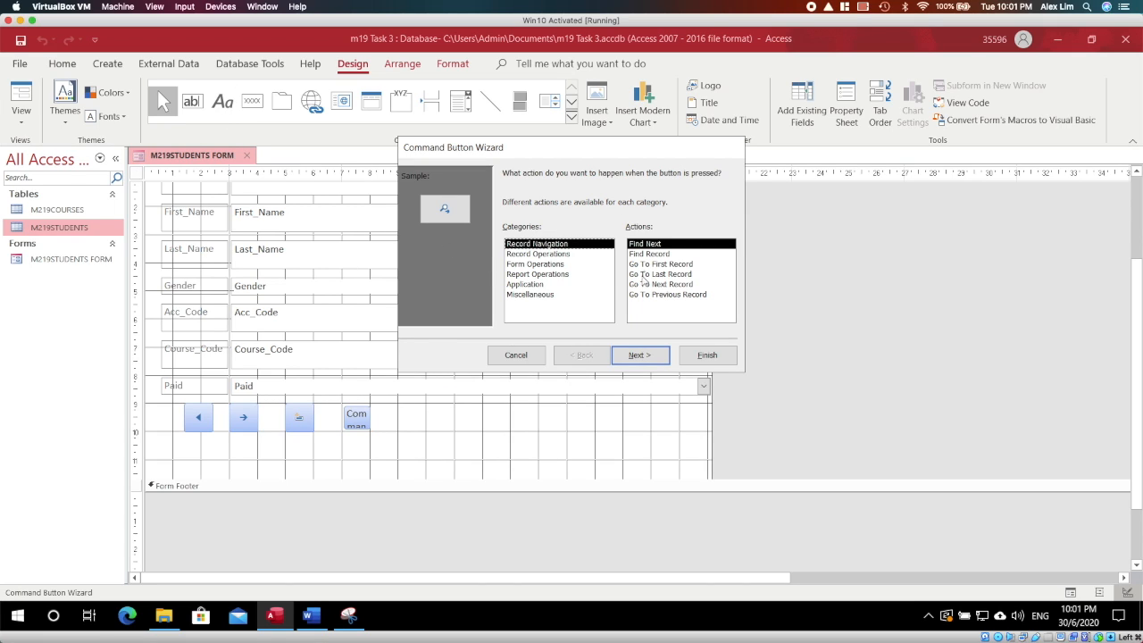
pyautogui.click(555, 256)
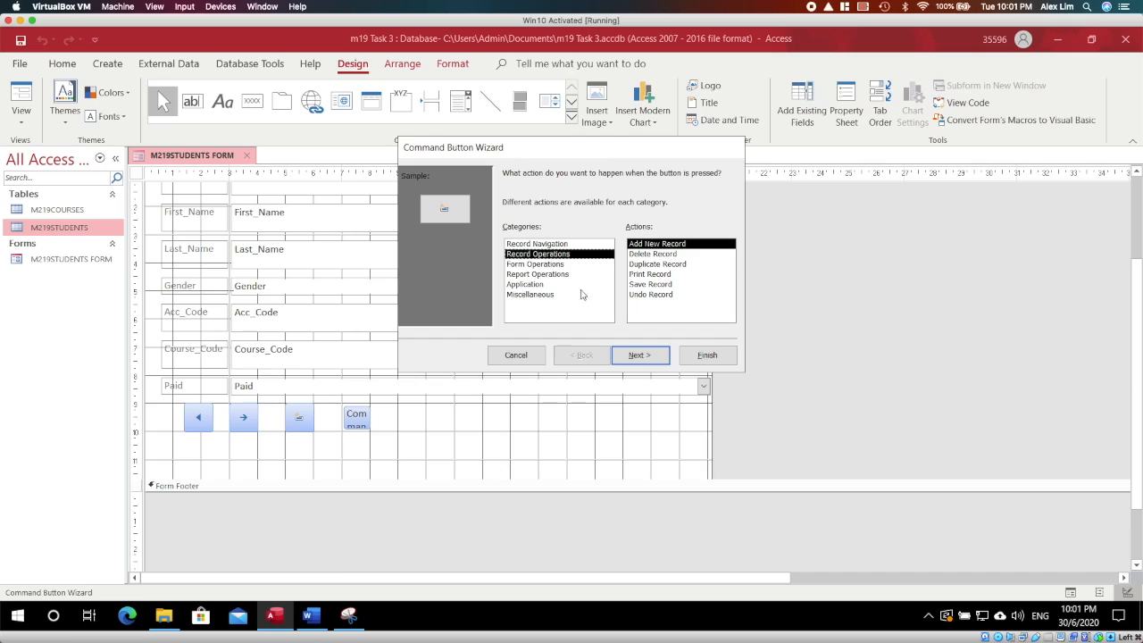
pyautogui.click(650, 254)
pyautogui.click(638, 355)
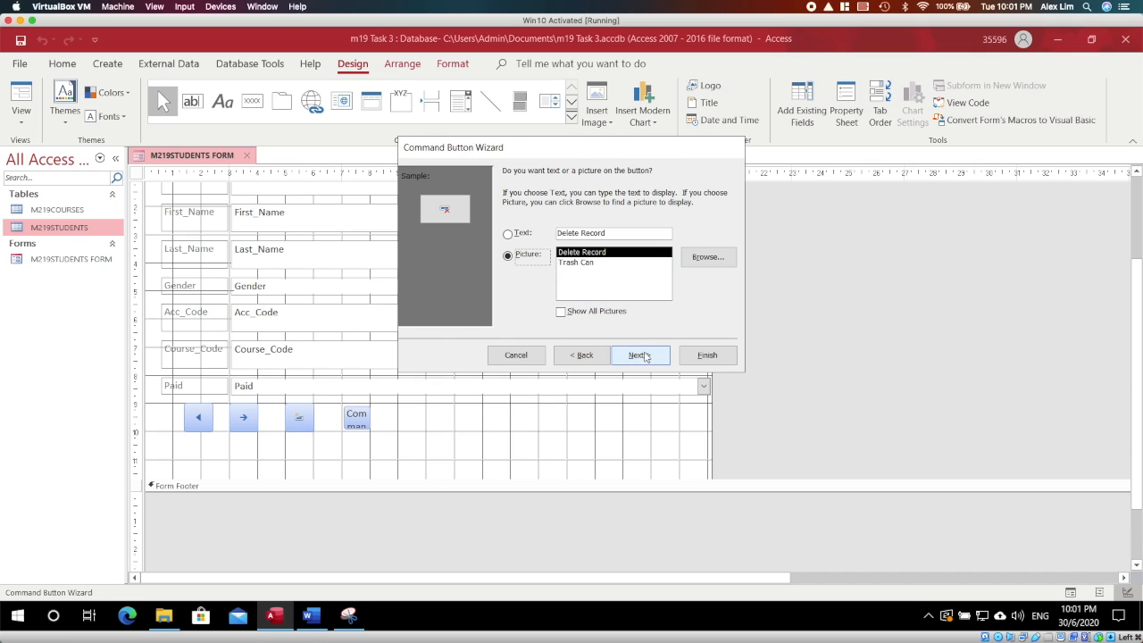
# - Give the delete button the Delete Record picture, finish the wizard, and align the button with the rest of the row
pyautogui.click(581, 262)
pyautogui.click(603, 253)
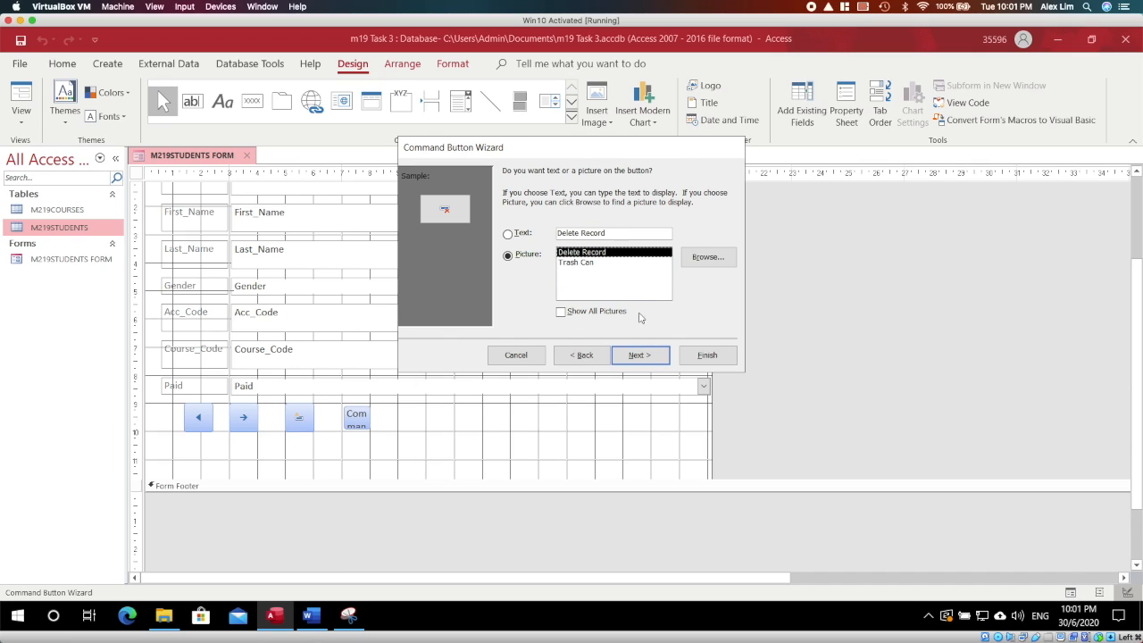
pyautogui.click(638, 355)
pyautogui.click(707, 354)
pyautogui.click(399, 436)
pyautogui.click(360, 416)
pyautogui.moveTo(362, 416); pyautogui.dragTo(359, 416)
pyautogui.click(398, 426)
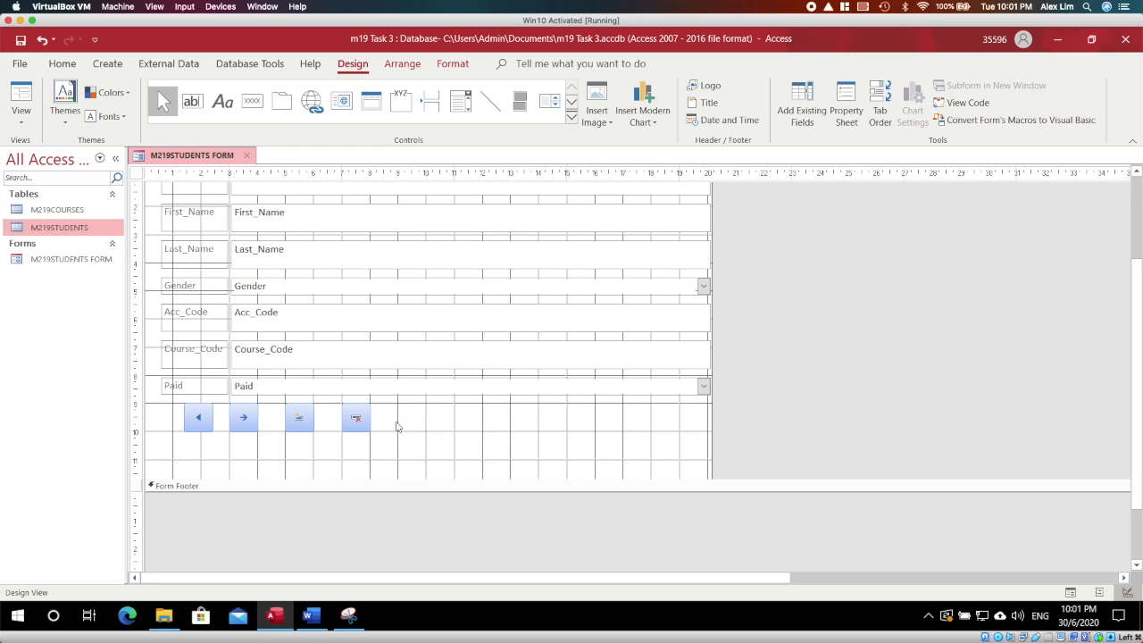
# - Show the form in Form View and check the choices in the Paid drop-down list
pyautogui.rightClick(199, 159)
pyautogui.click(202, 157)
pyautogui.rightClick(201, 159)
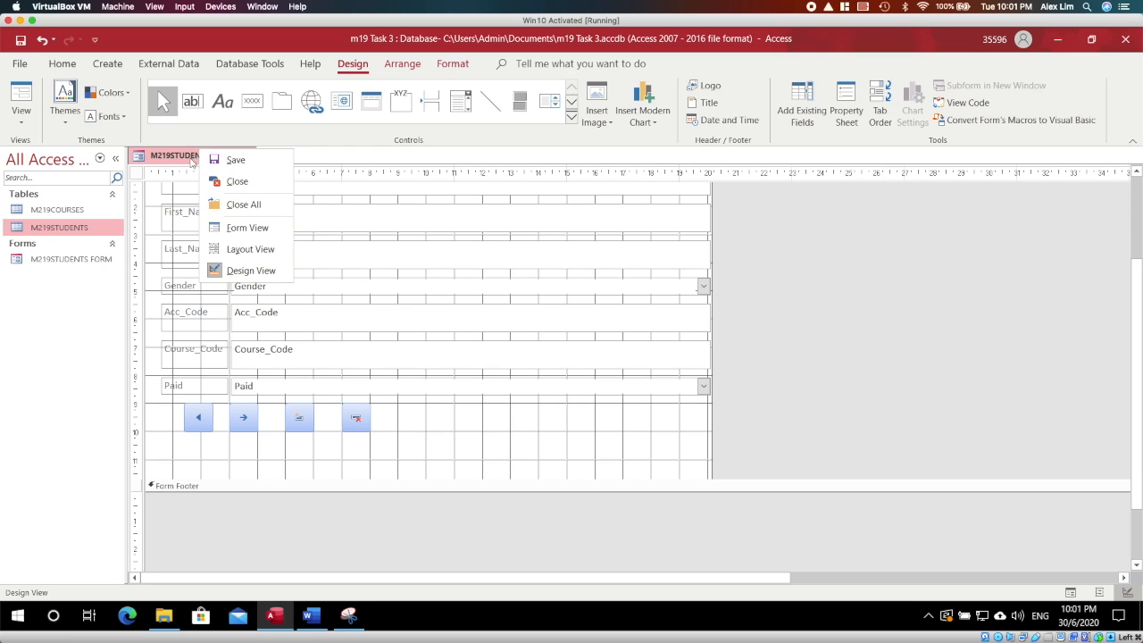
pyautogui.click(248, 228)
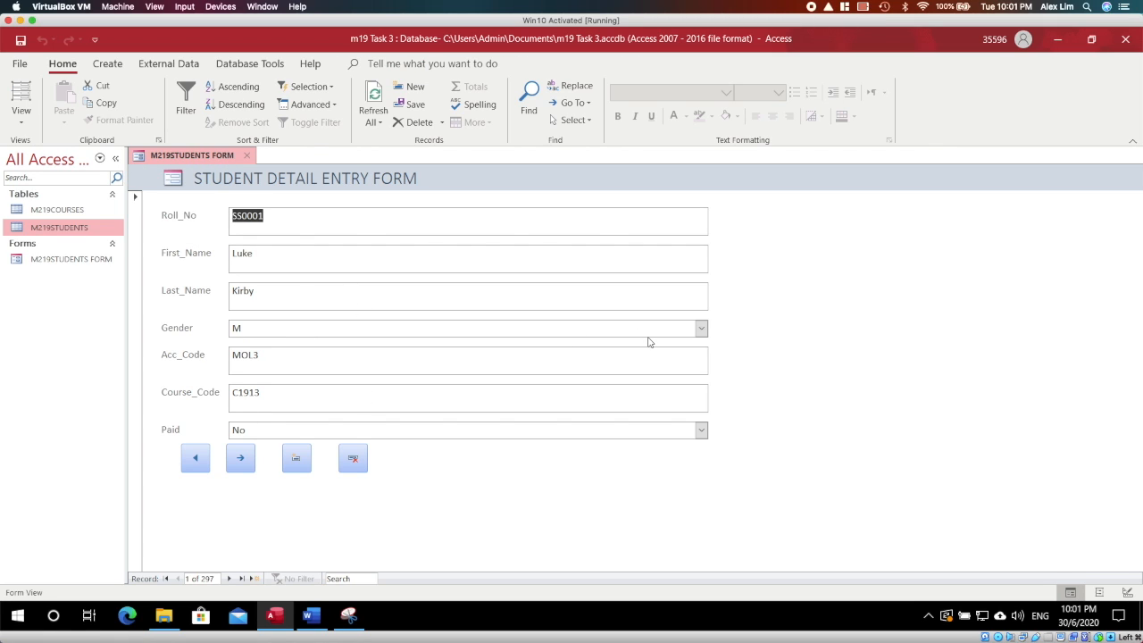
pyautogui.click(701, 429)
pyautogui.click(701, 430)
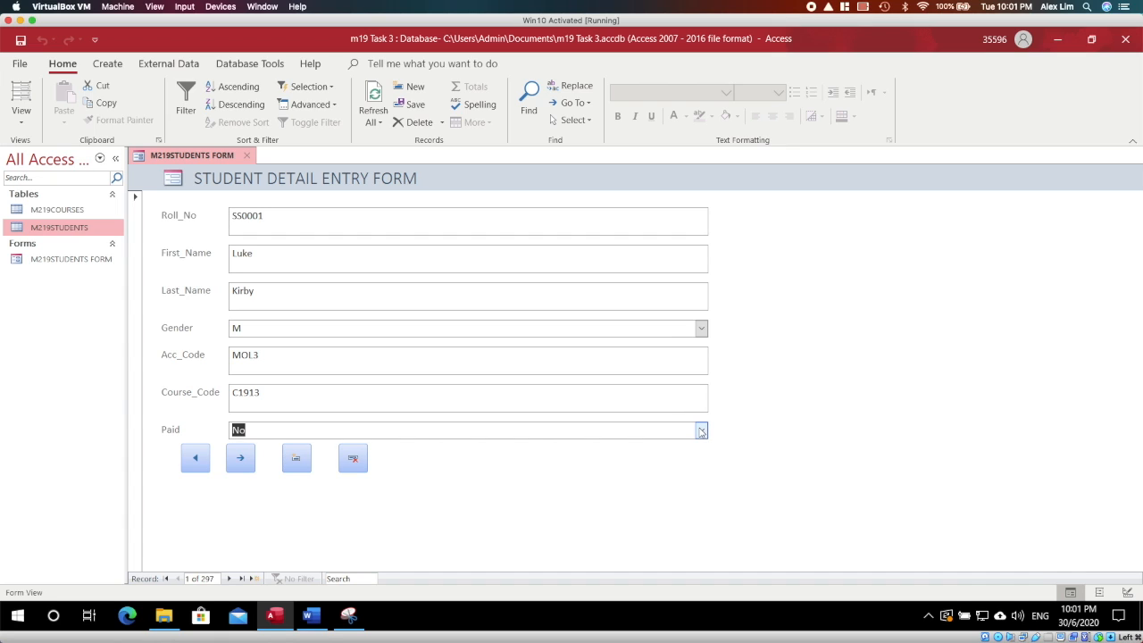
# - In Design View, change the Paid combo box back to a text box, and return the form to Form View
pyautogui.rightClick(227, 157)
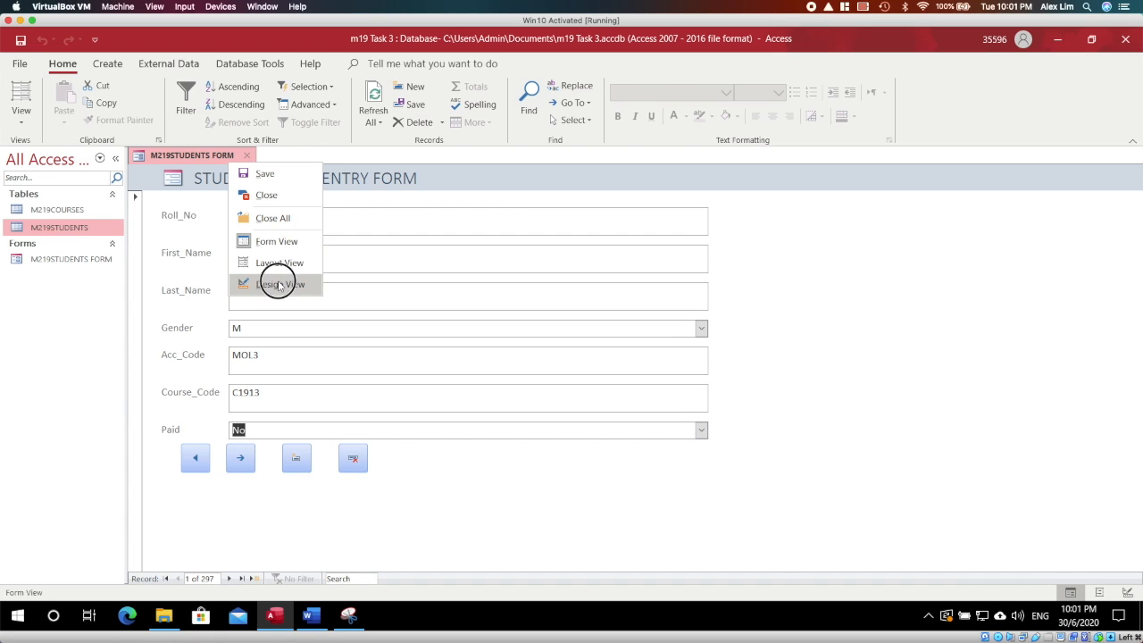
pyautogui.click(277, 284)
pyautogui.click(592, 474)
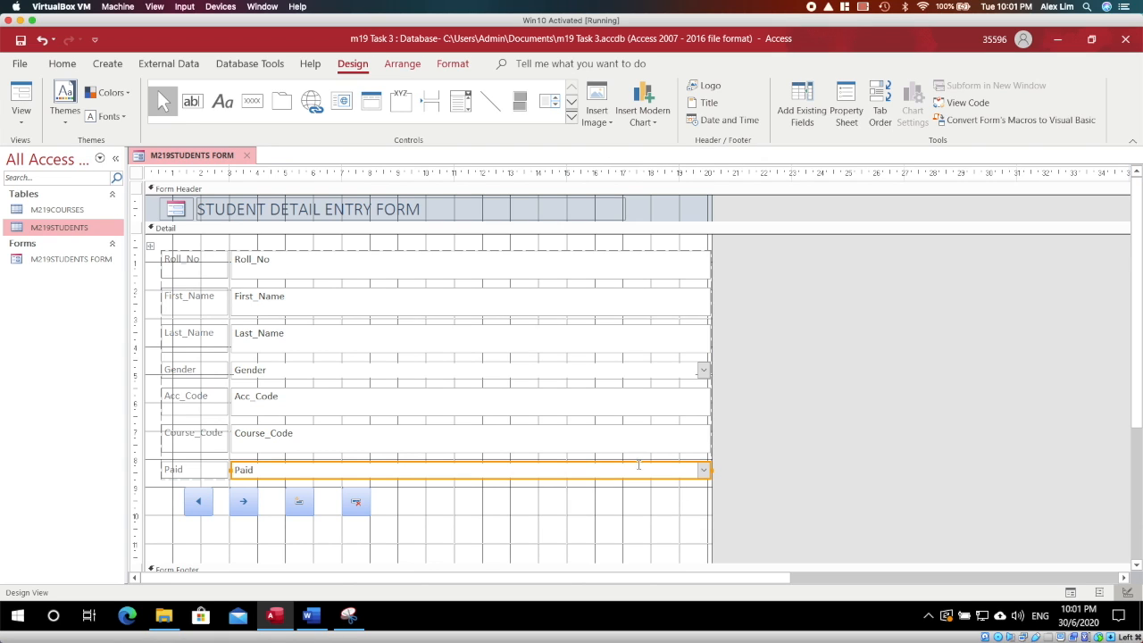
pyautogui.rightClick(693, 467)
pyautogui.moveTo(737, 169)
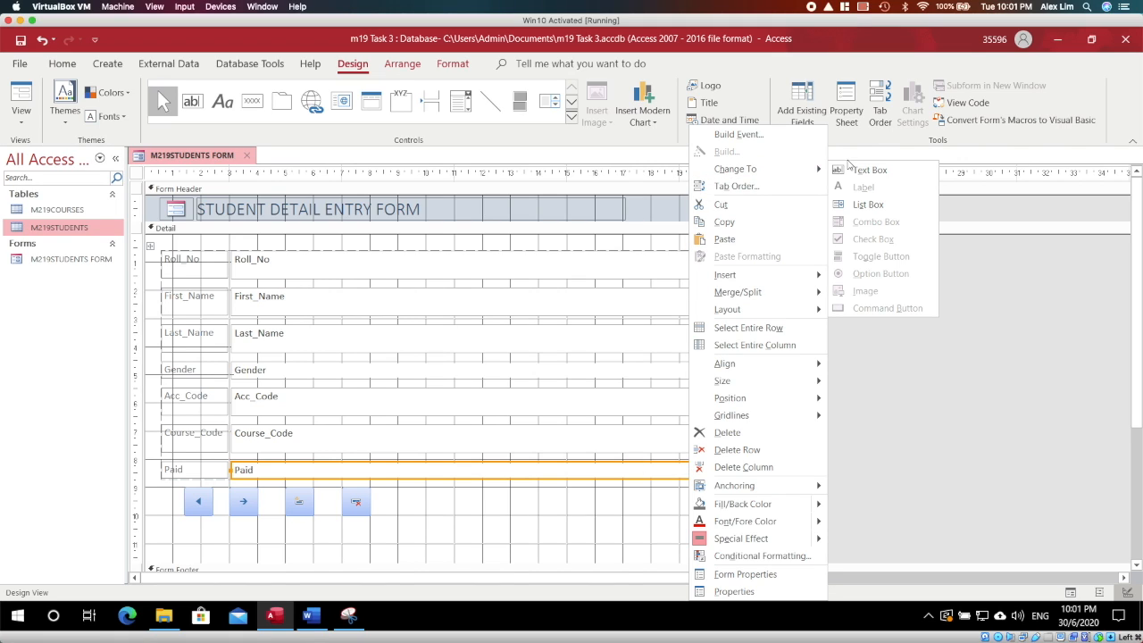
pyautogui.click(862, 177)
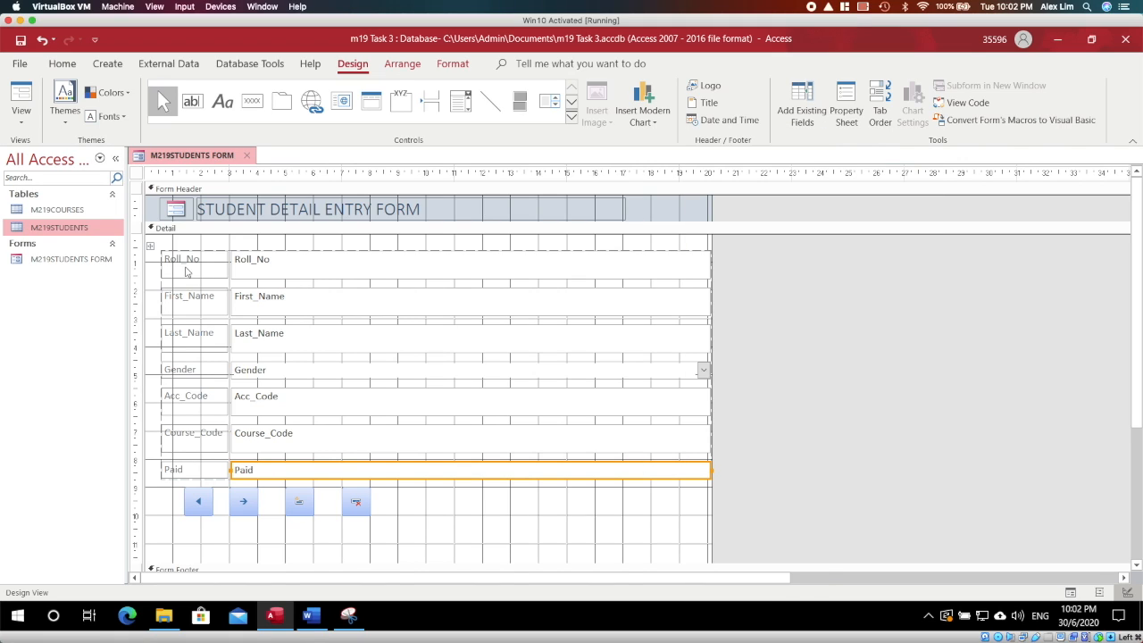
pyautogui.rightClick(228, 162)
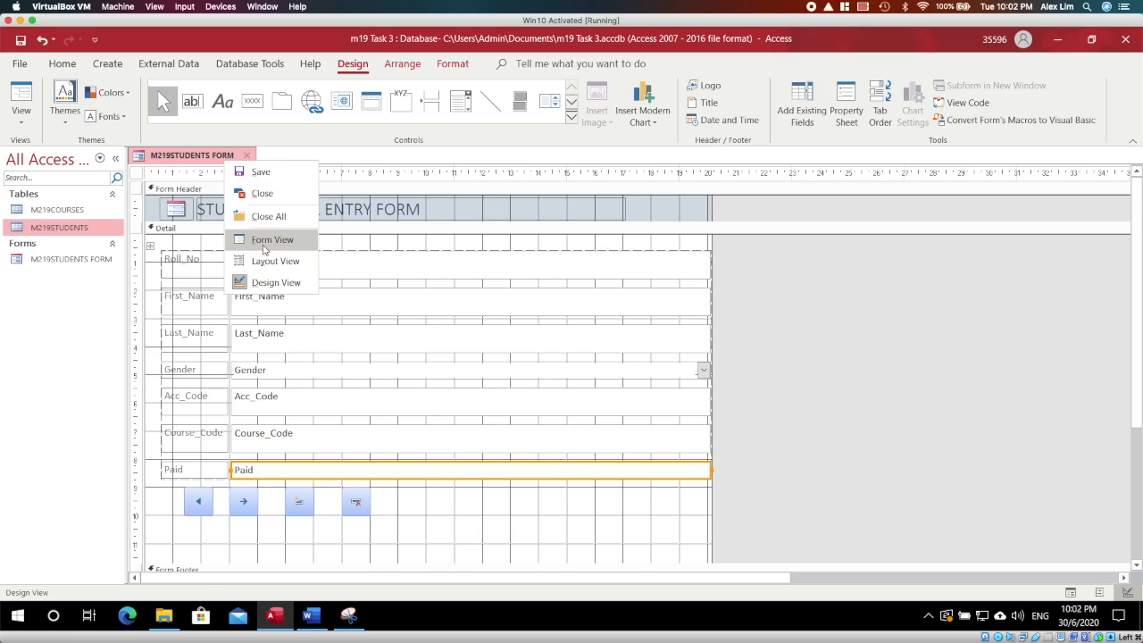
pyautogui.click(264, 241)
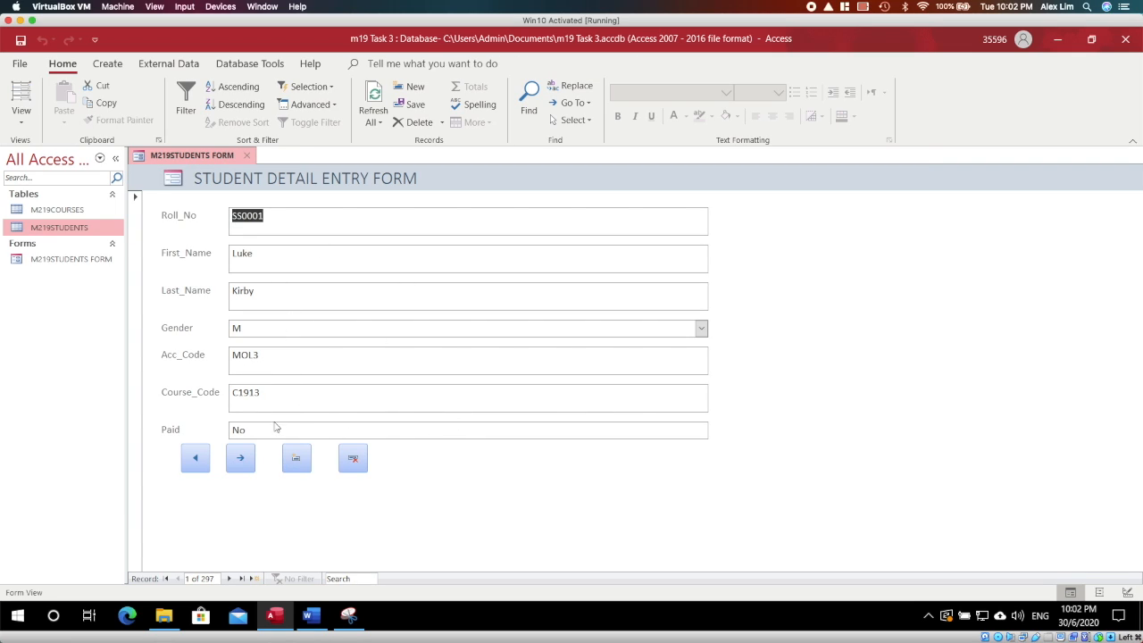
# - Test the form's previous-record and next-record buttons by browsing back and forth through the first student records
pyautogui.click(241, 459)
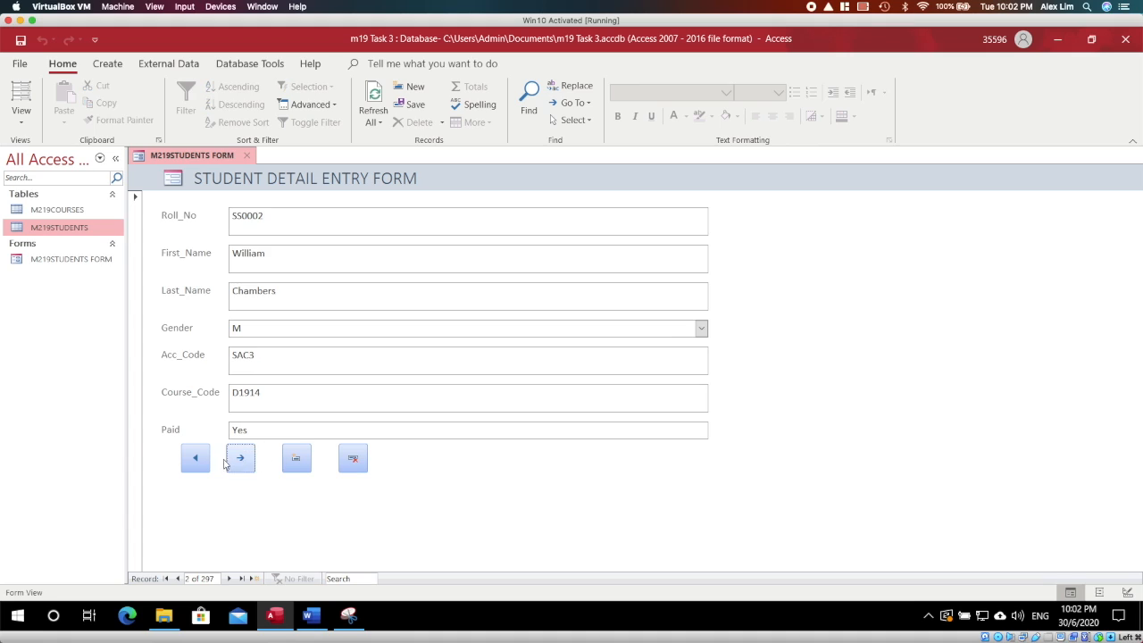
pyautogui.click(197, 459)
pyautogui.click(239, 461)
pyautogui.click(238, 459)
pyautogui.click(239, 459)
pyautogui.doubleClick(239, 459)
pyautogui.click(239, 459)
pyautogui.click(239, 459)
pyautogui.click(238, 459)
pyautogui.click(188, 463)
pyautogui.click(187, 463)
pyautogui.click(186, 466)
pyautogui.click(186, 466)
pyautogui.click(188, 466)
pyautogui.click(233, 467)
pyautogui.click(233, 467)
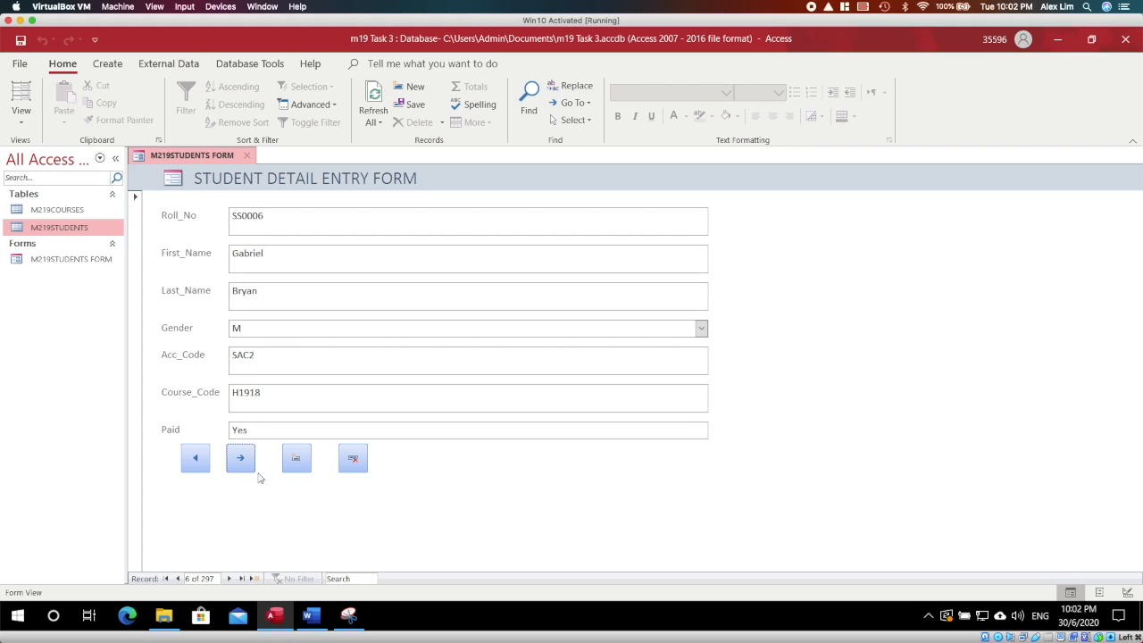
# - Add a blank record with the form's add-record button and enter the new student's roll number and first name
pyautogui.click(298, 460)
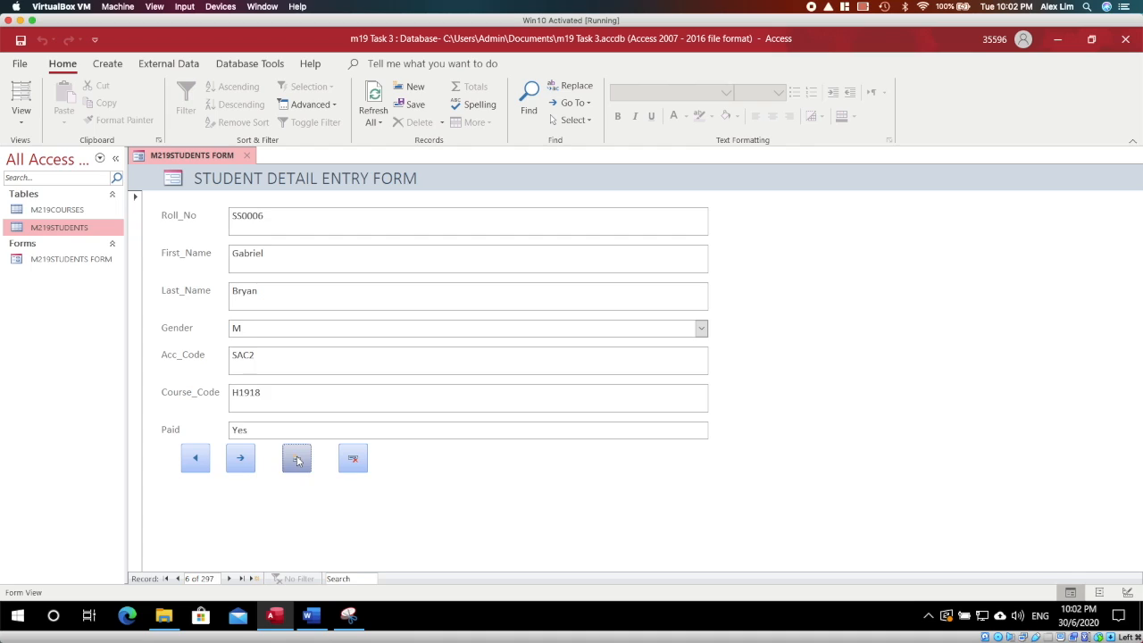
pyautogui.click(288, 224)
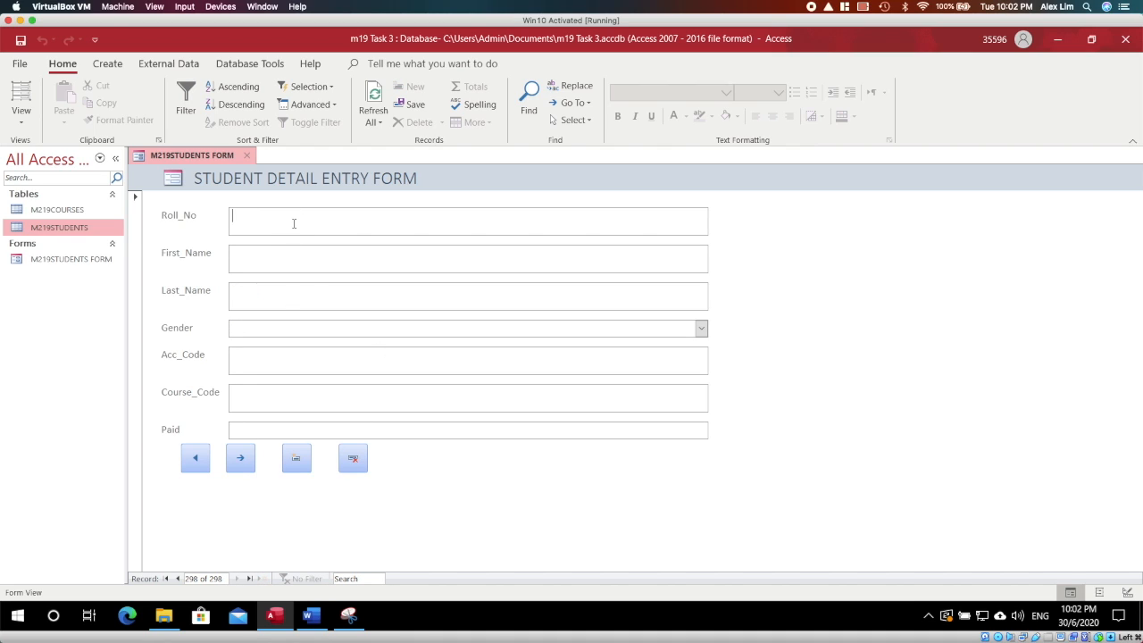
pyautogui.write('SS')
pyautogui.write('Ewan')
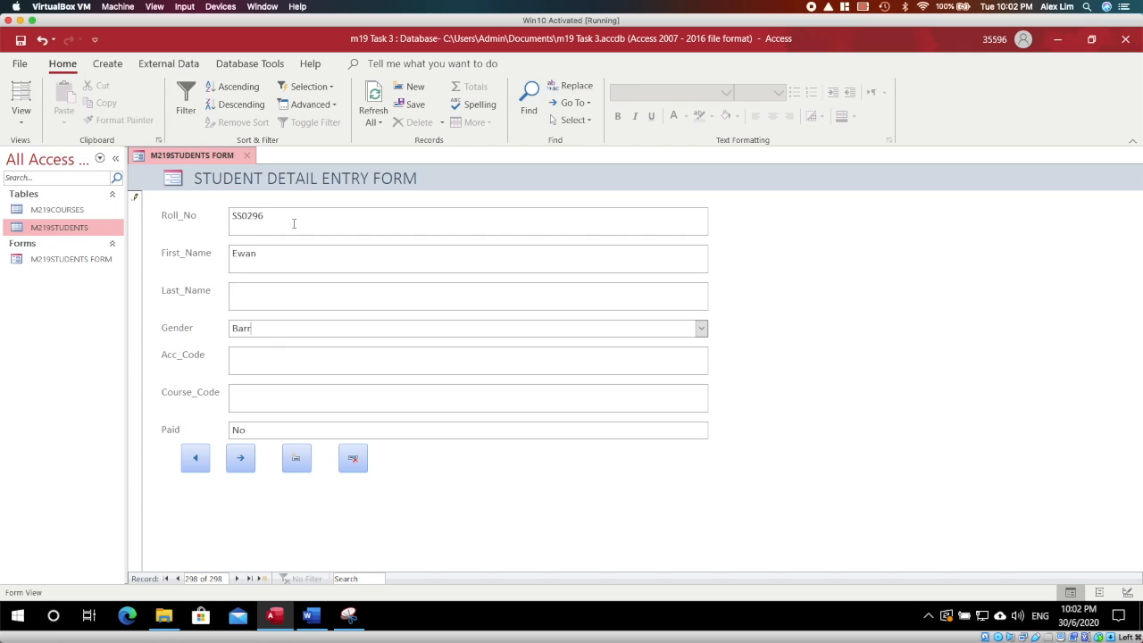
# - Set the new record's Gender to M and fill in the student's last name, capitalised
pyautogui.click(268, 290)
pyautogui.click(545, 361)
pyautogui.click(702, 328)
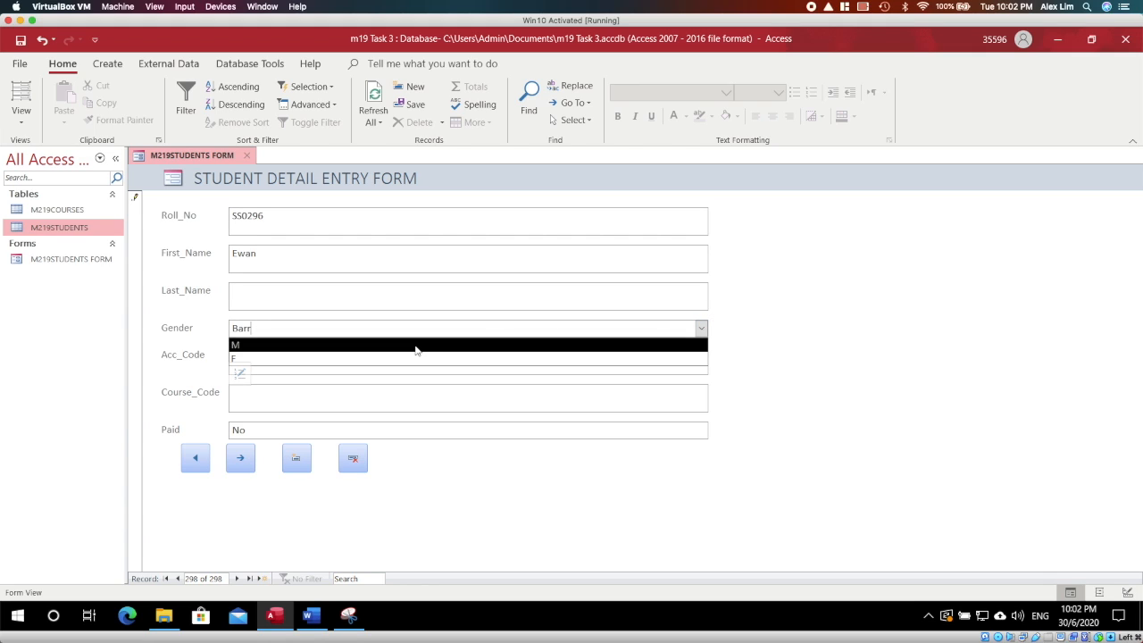
pyautogui.click(288, 344)
pyautogui.click(283, 302)
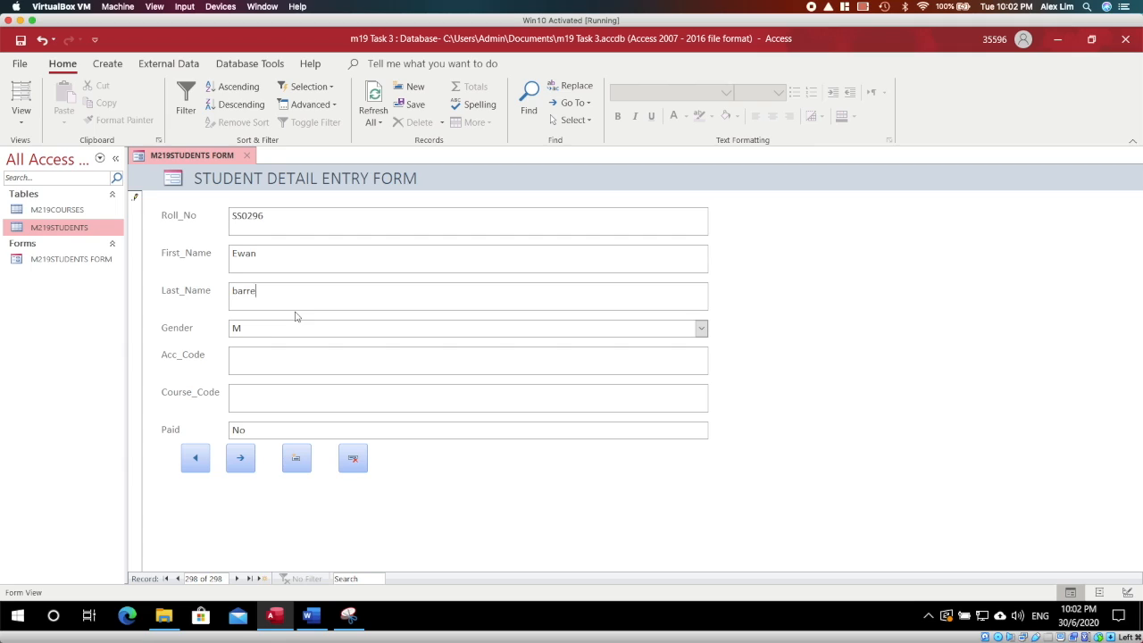
pyautogui.press('BackSpace')
pyautogui.write('B')
# - Enter Acc_Code UJA3, Course_Code A1901 and Paid Yes for the new student, and save the record
pyautogui.click(240, 364)
pyautogui.click(323, 426)
pyautogui.press('Tab')
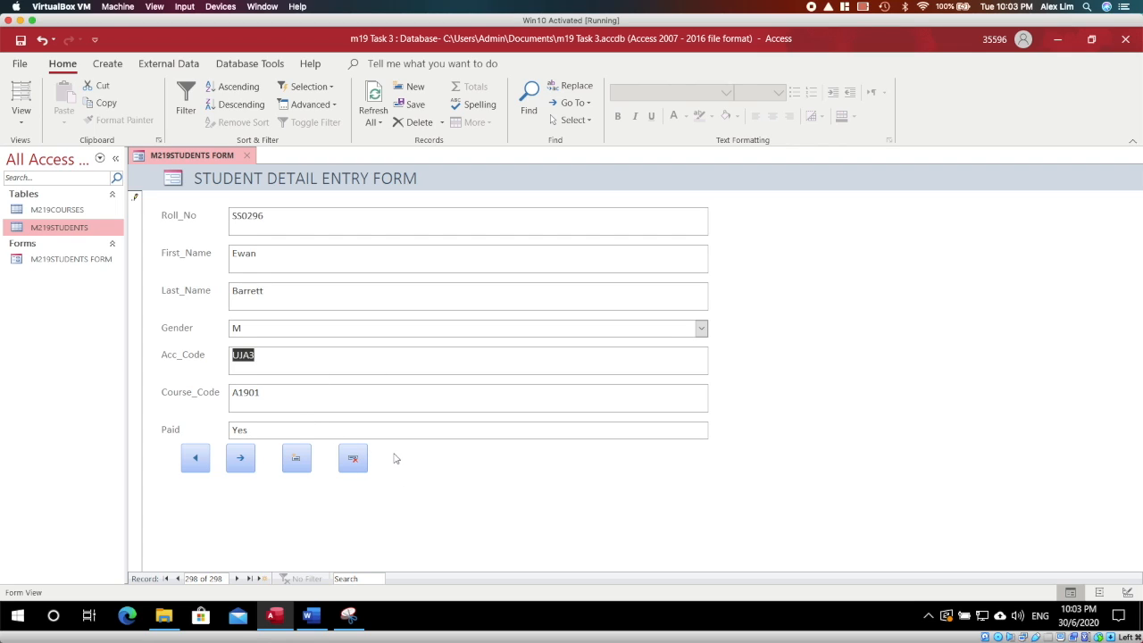
pyautogui.rightClick(183, 165)
pyautogui.click(198, 163)
# - Capture the completed student form with Snipping Tool and paste it under Evidence 8 in the M219EVIDENCE Word document
pyautogui.click(348, 616)
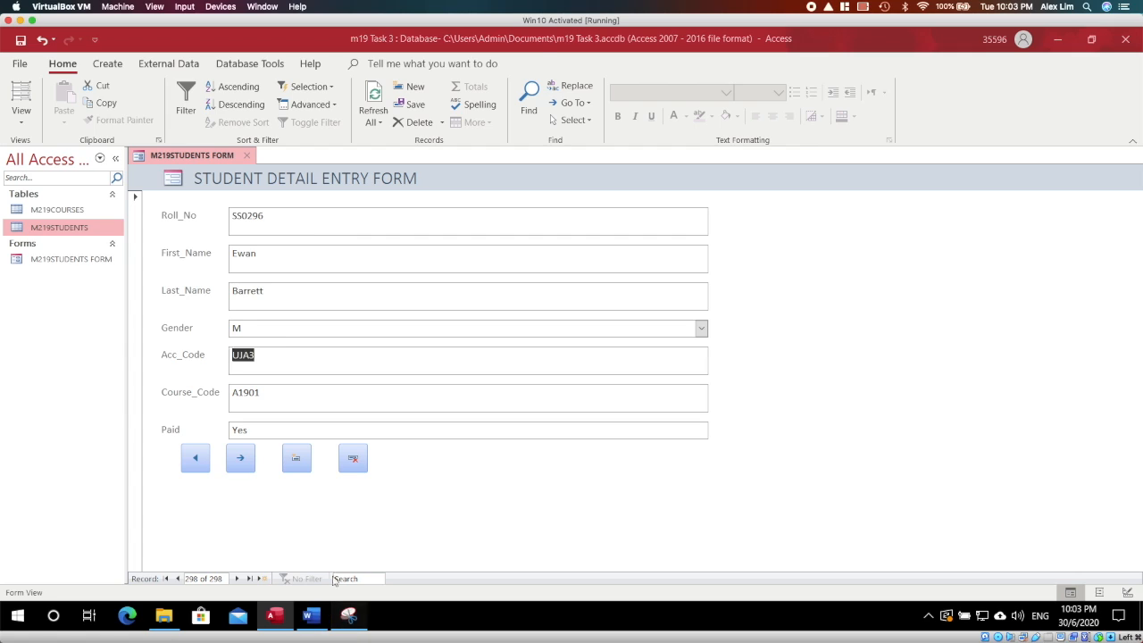
pyautogui.click(79, 77)
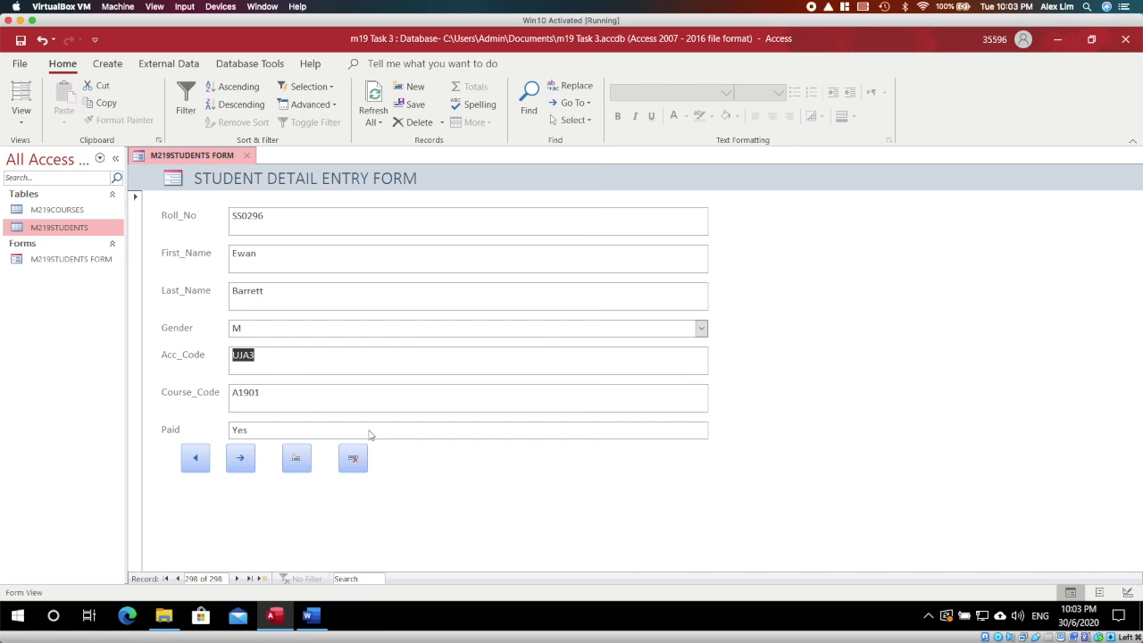
pyautogui.moveTo(103, 127); pyautogui.dragTo(794, 523)
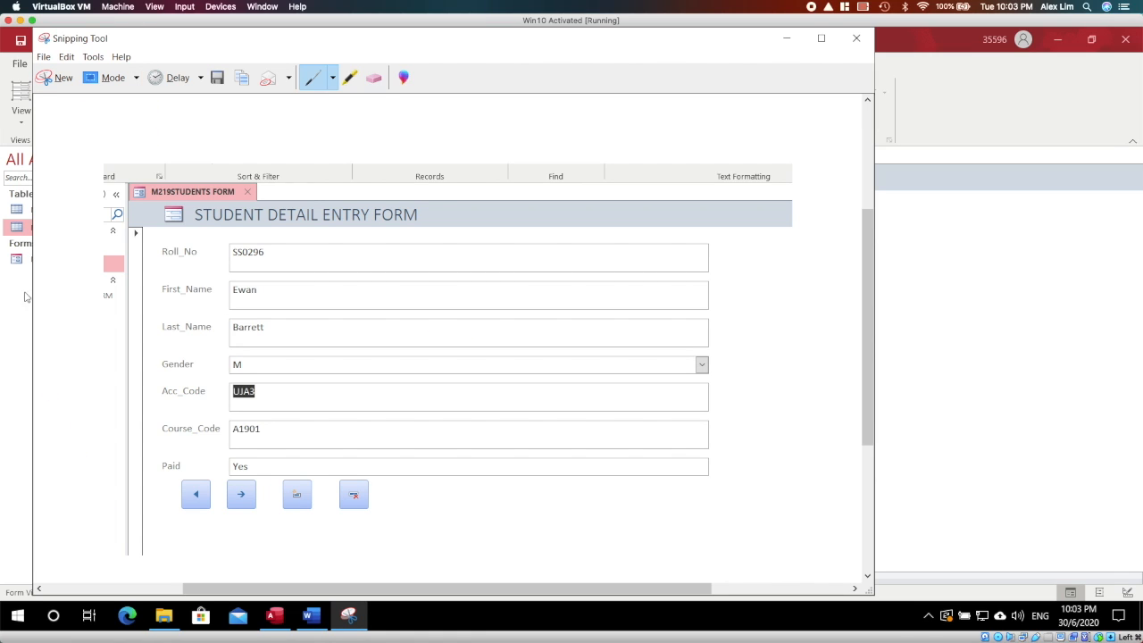
pyautogui.click(310, 615)
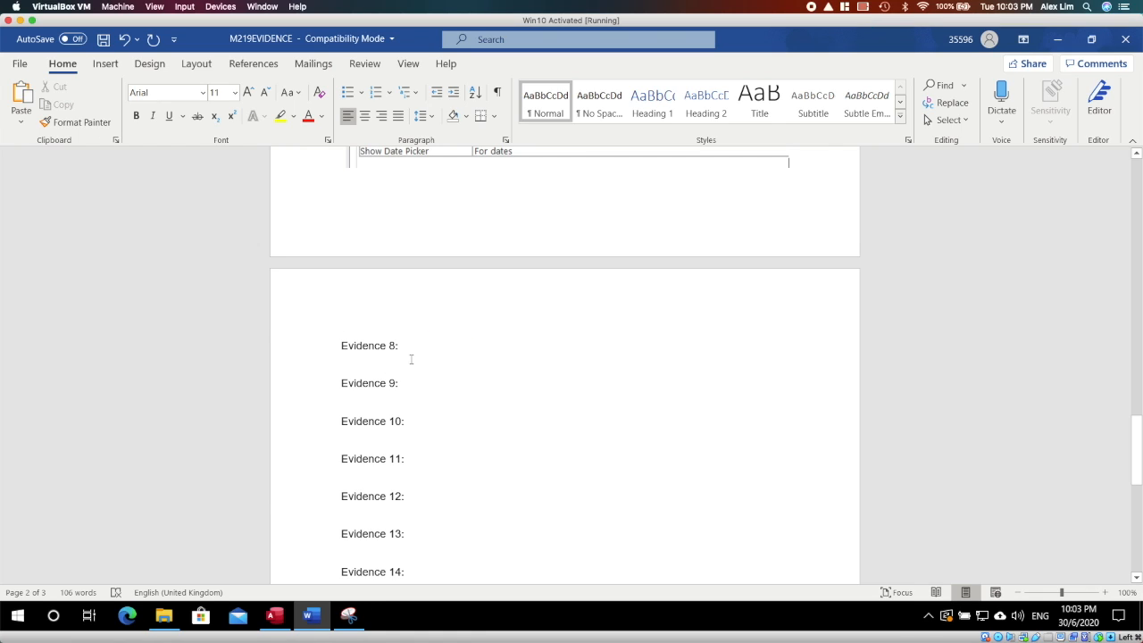
pyautogui.click(378, 362)
pyautogui.hotkey('ctrl', 'v')
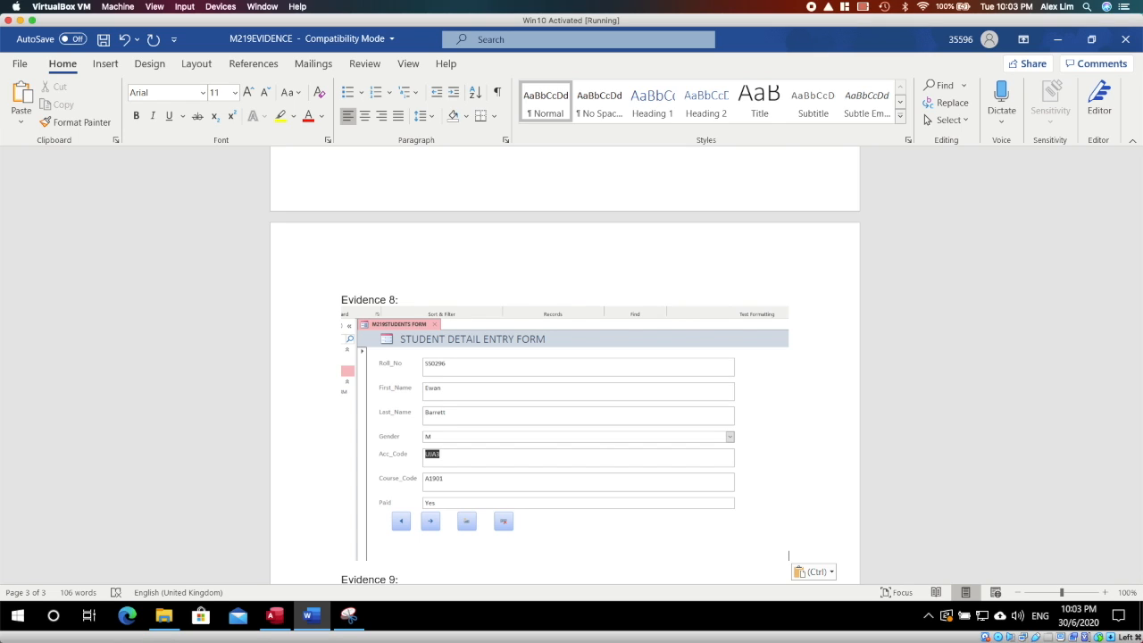
# - Switch back to Access and close the M219STUDENTS FORM
pyautogui.click(274, 615)
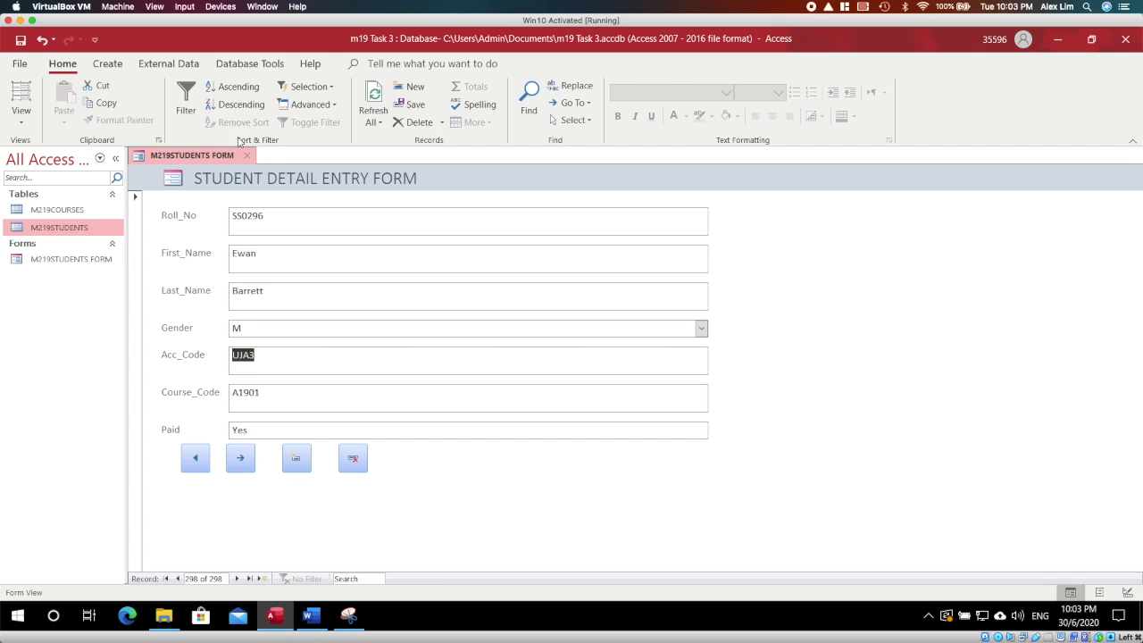
pyautogui.rightClick(198, 153)
pyautogui.rightClick(216, 155)
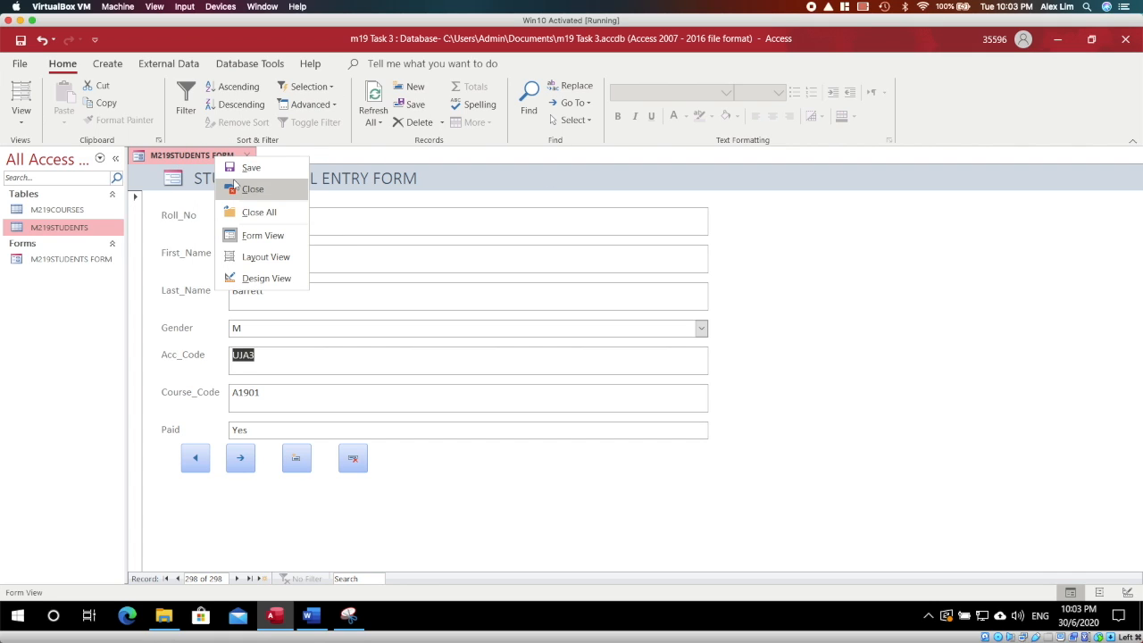
pyautogui.click(250, 189)
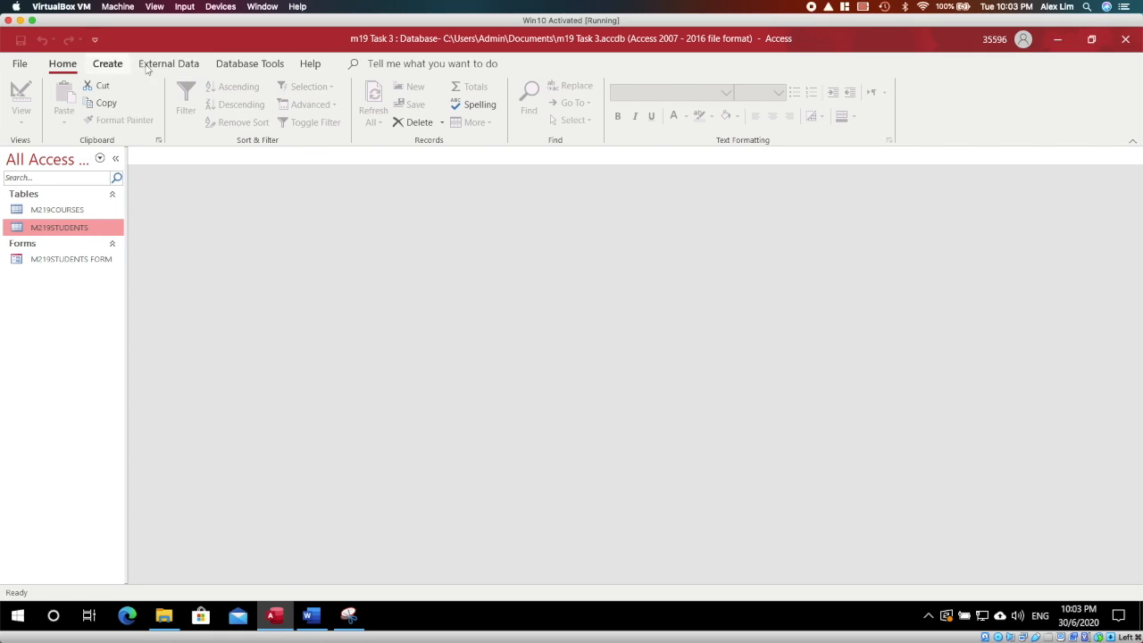
# - Start importing M219ROOMS as a comma-delimited text file, using the first row as field names
pyautogui.click(146, 68)
pyautogui.click(27, 108)
pyautogui.moveTo(77, 152)
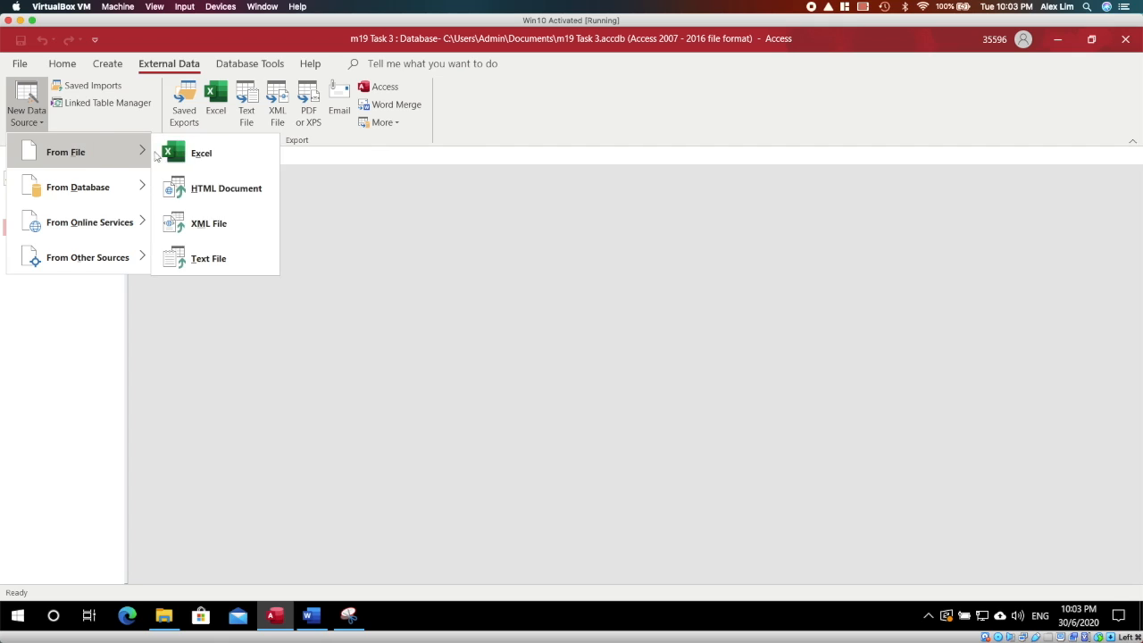
pyautogui.click(210, 258)
pyautogui.click(786, 219)
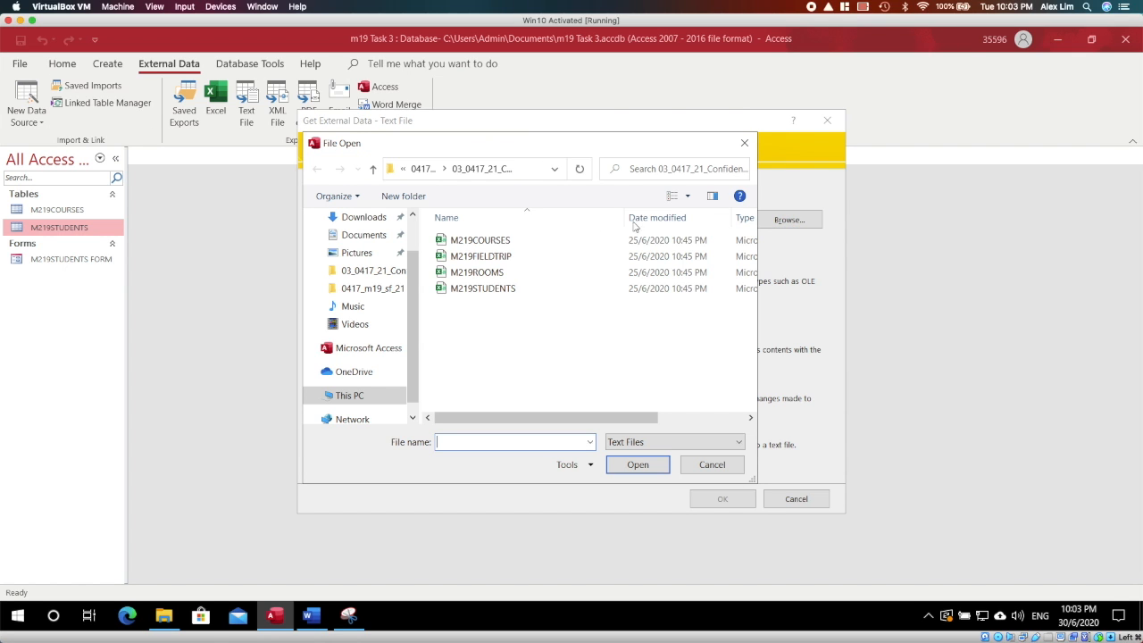
pyautogui.doubleClick(518, 273)
pyautogui.click(720, 497)
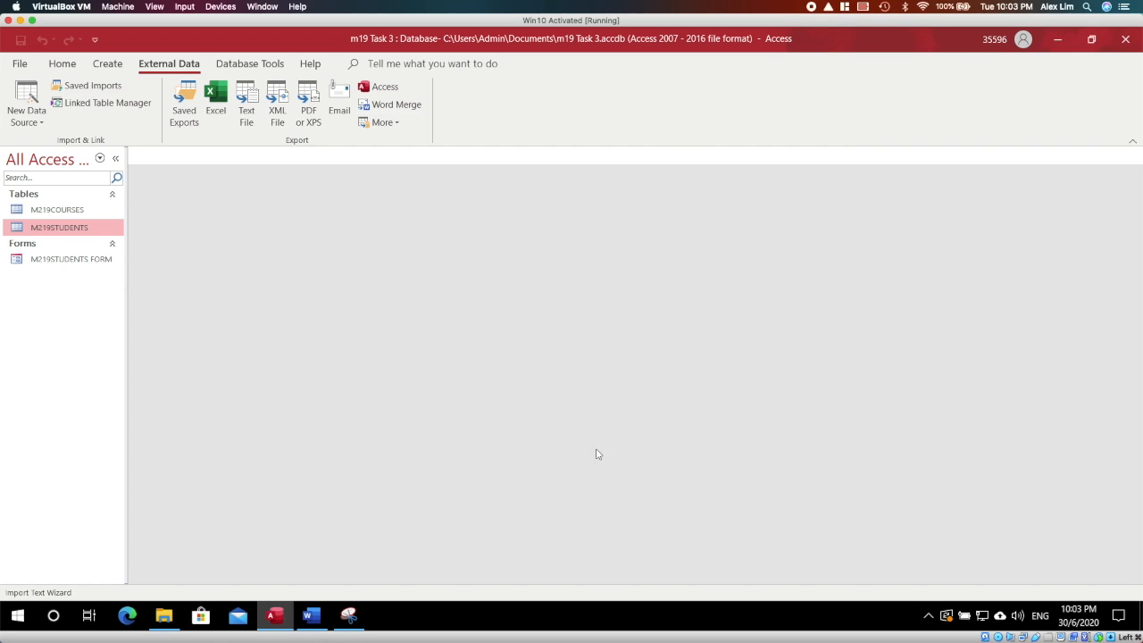
pyautogui.click(710, 463)
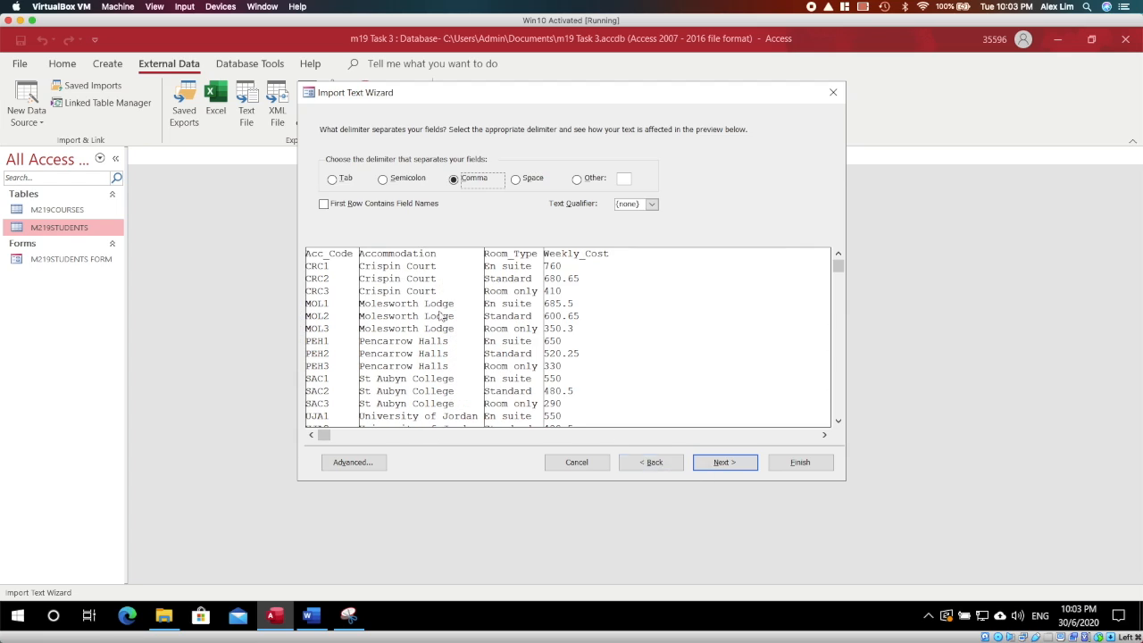
pyautogui.click(387, 204)
pyautogui.click(724, 462)
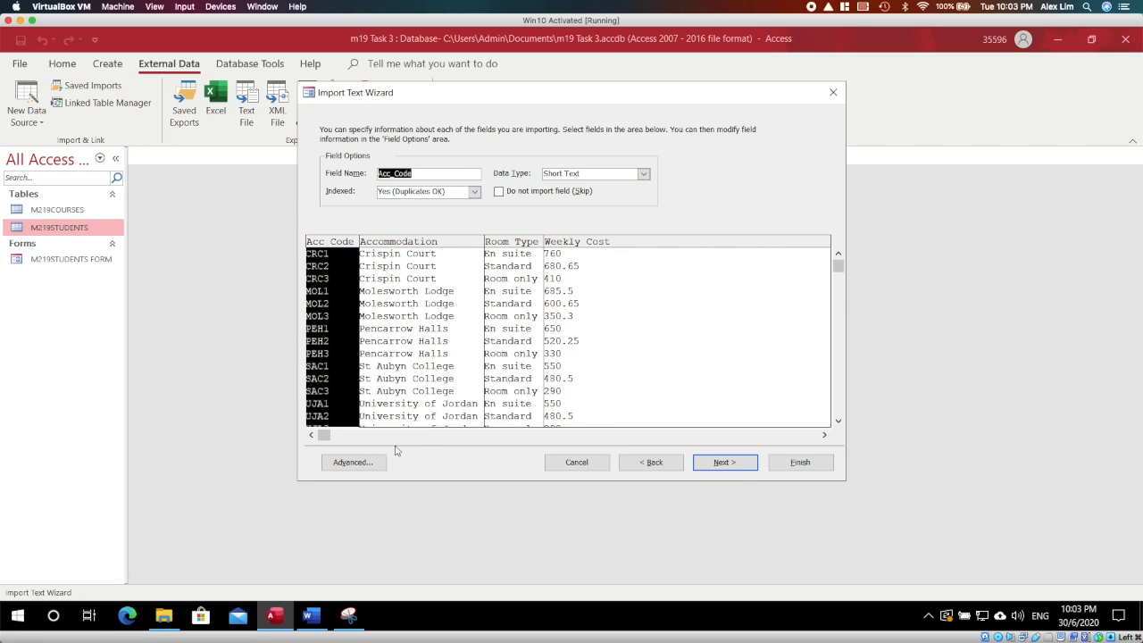
# - In the advanced import specification, set the Weekly_Cost field's data type to Currency
pyautogui.click(354, 462)
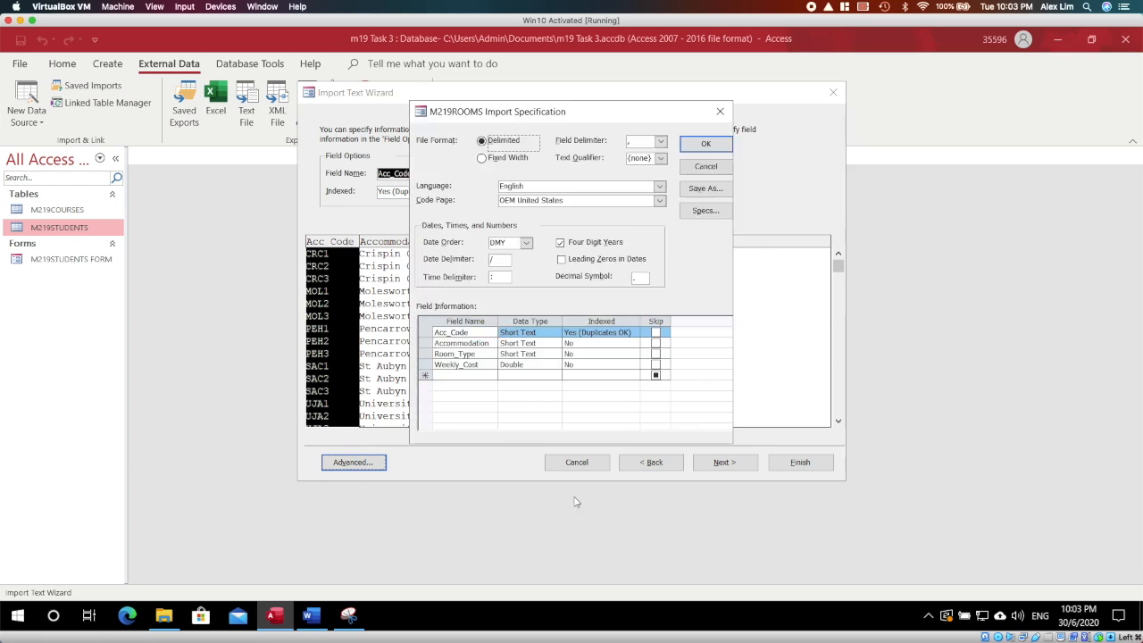
pyautogui.click(534, 365)
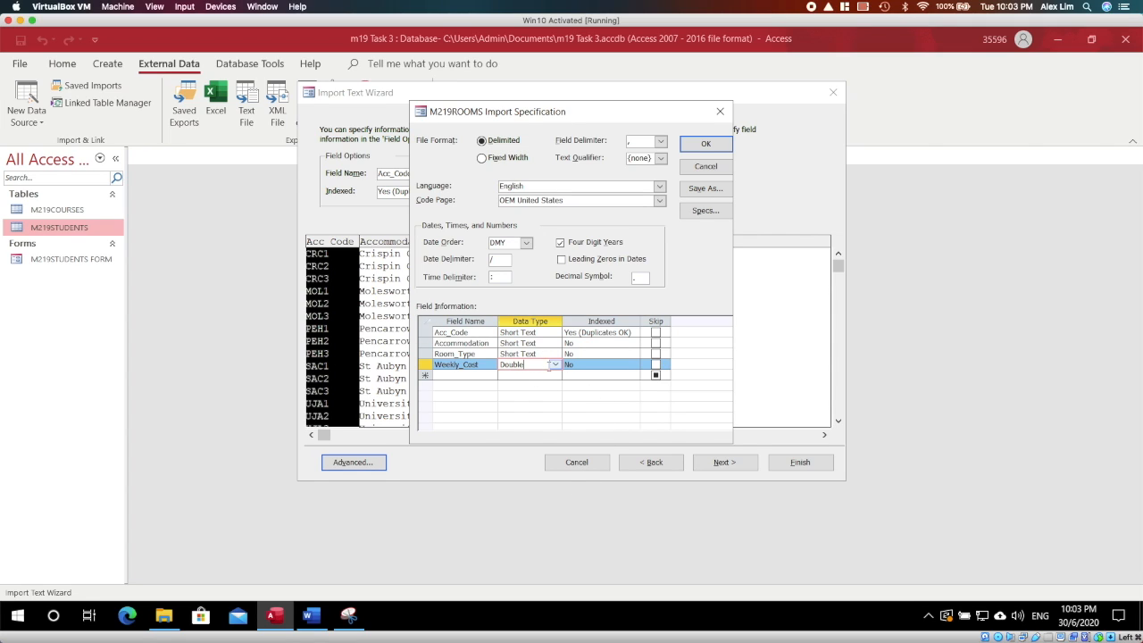
pyautogui.click(554, 364)
pyautogui.click(526, 416)
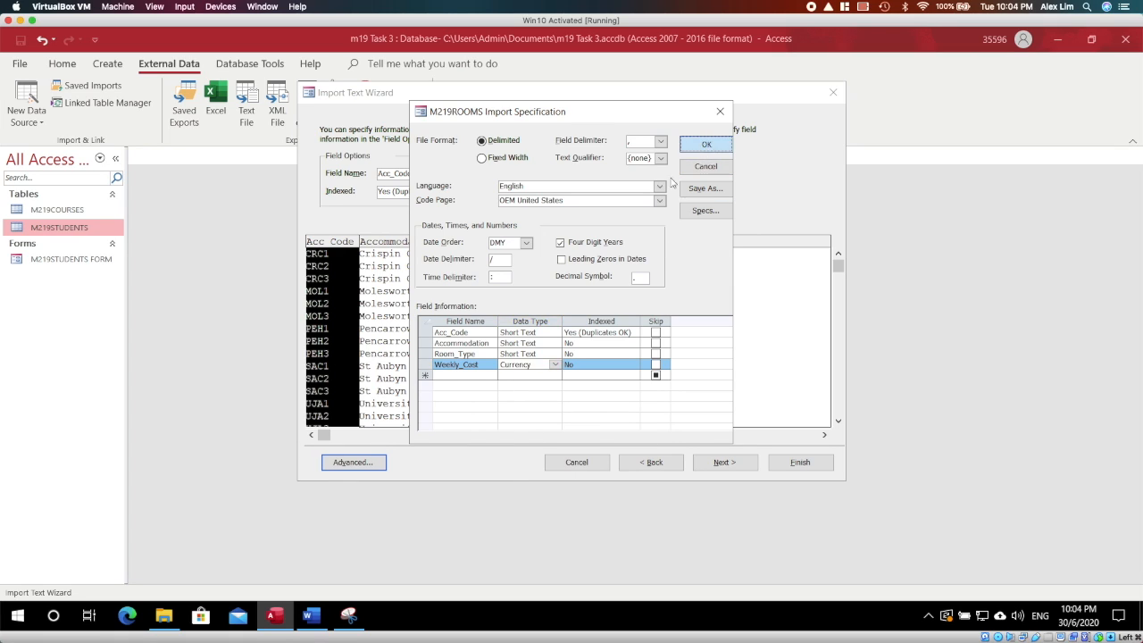
pyautogui.click(705, 144)
# - Choose Acc_Code as the primary key and finish the import to table M219ROOMS without saving the import steps
pyautogui.click(724, 461)
pyautogui.click(424, 183)
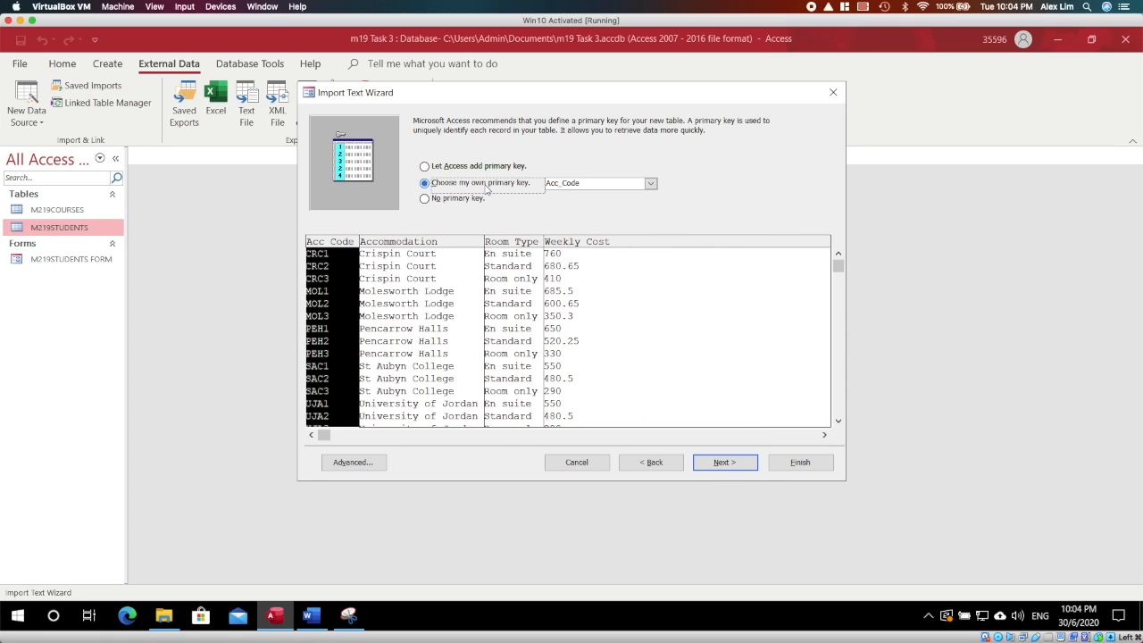
pyautogui.click(725, 462)
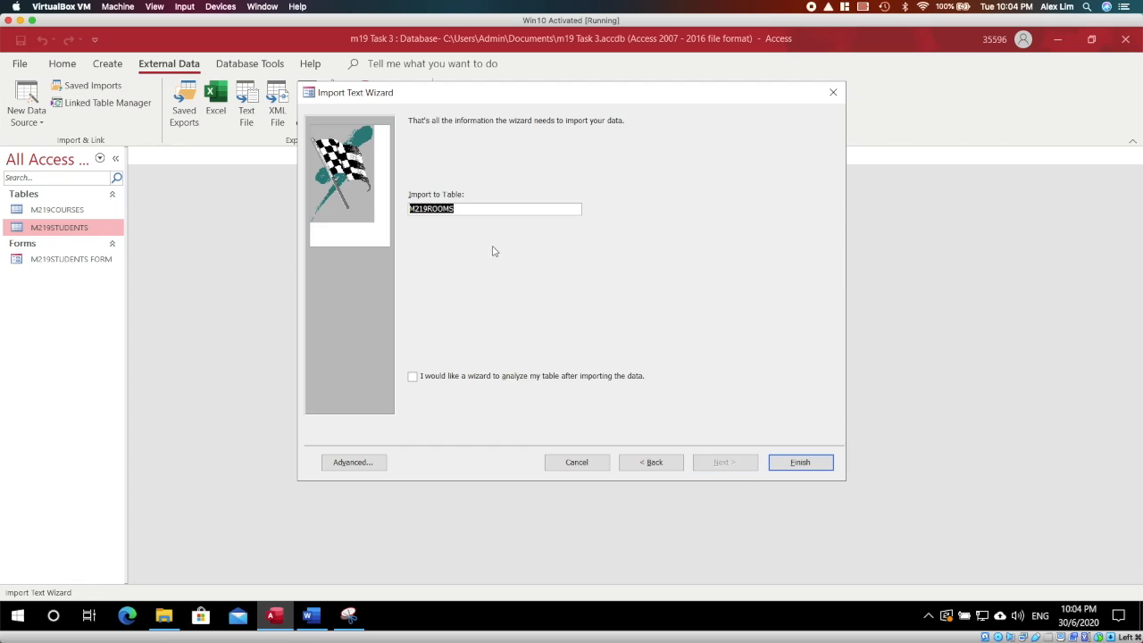
pyautogui.click(795, 462)
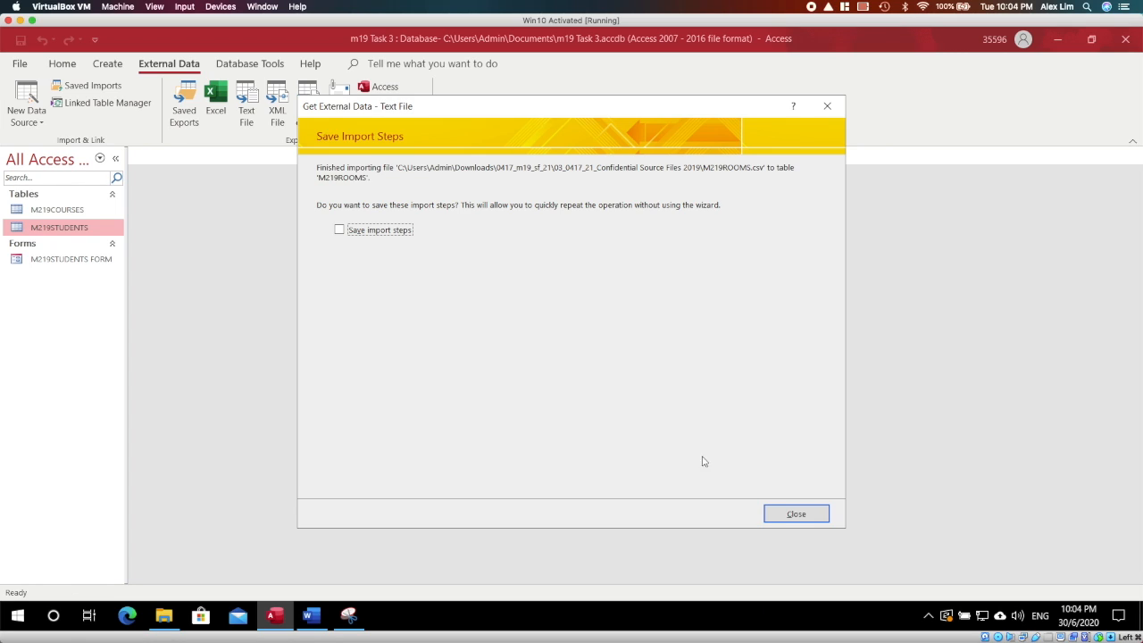
pyautogui.click(798, 515)
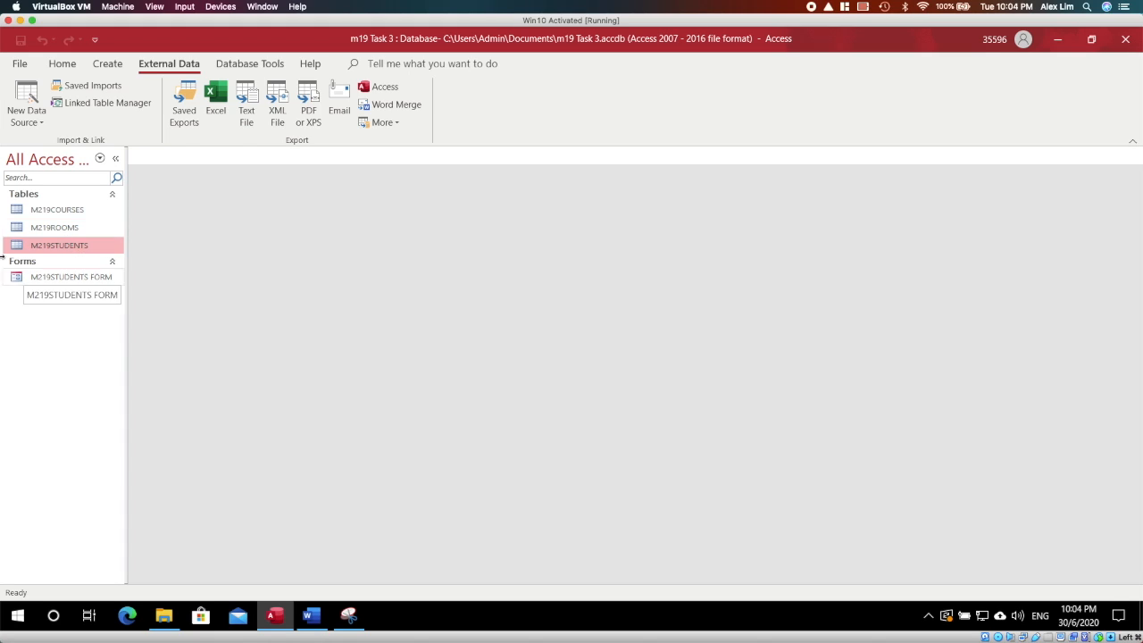
# - Open the M219ROOMS table in Design View
pyautogui.rightClick(64, 246)
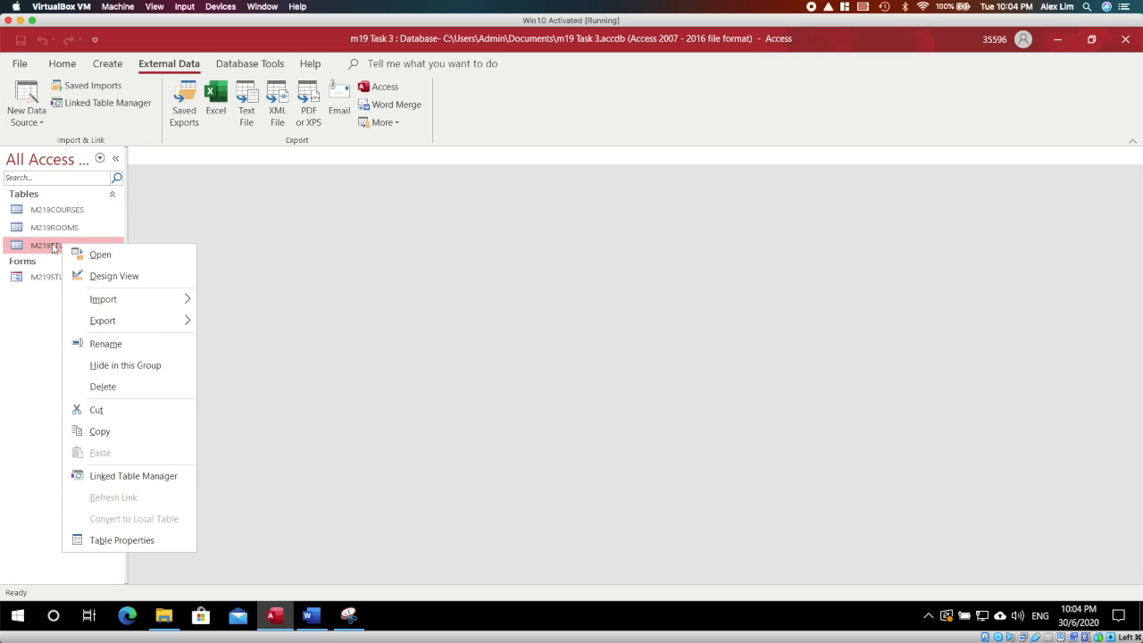
pyautogui.click(54, 228)
pyautogui.rightClick(53, 229)
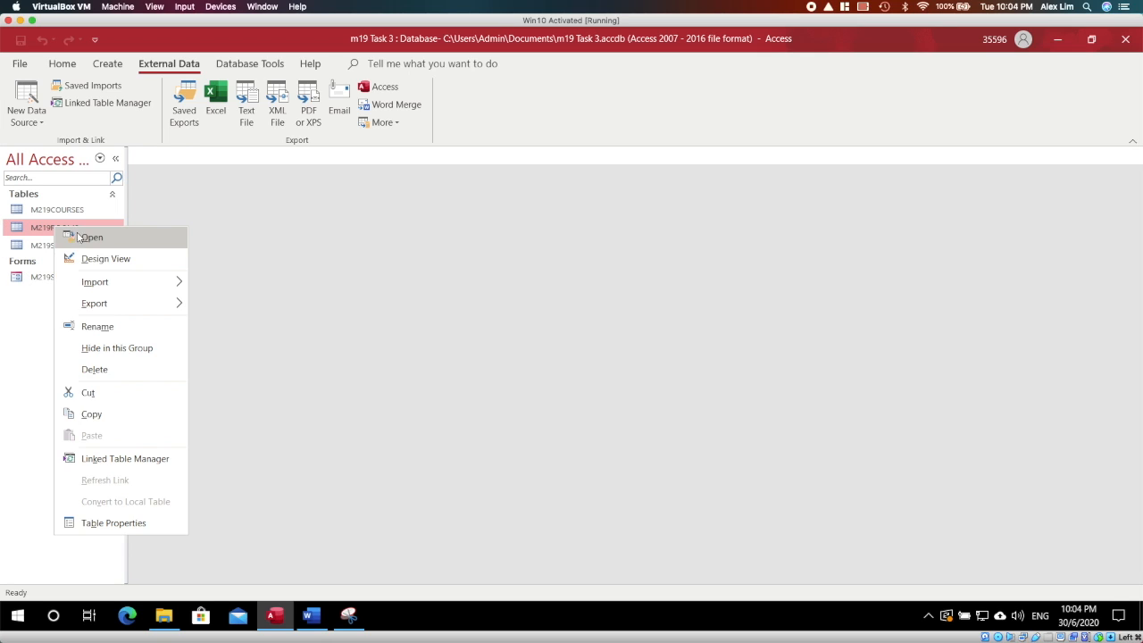
pyautogui.click(89, 258)
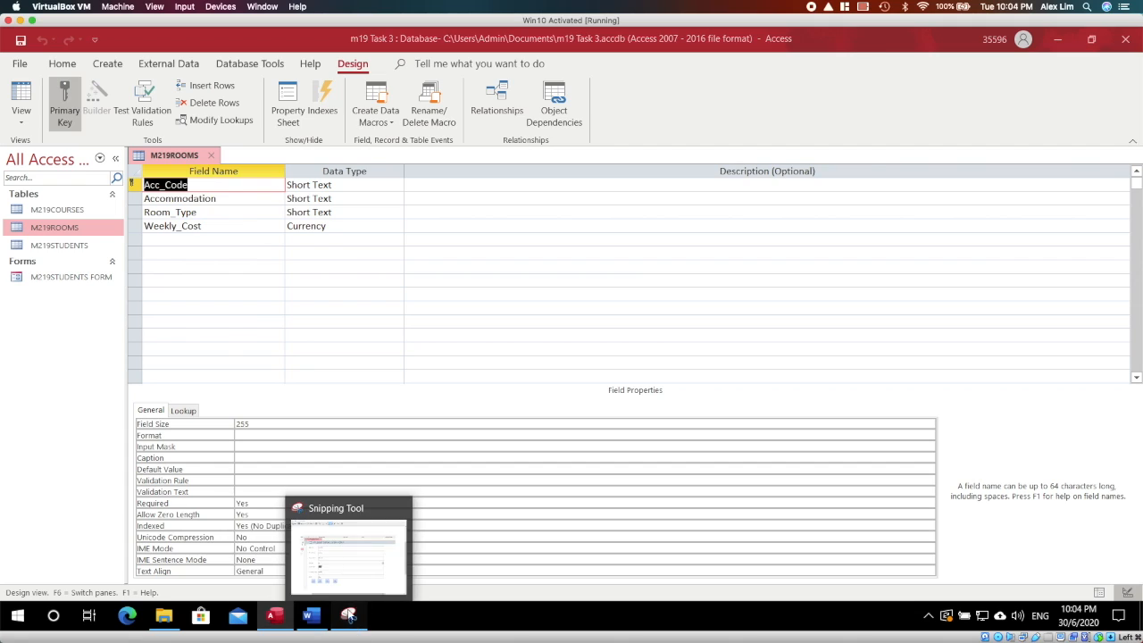
# - Capture the M219ROOMS table structure with Snipping Tool and paste it under Evidence 9 in the Word document
pyautogui.click(349, 615)
pyautogui.click(52, 79)
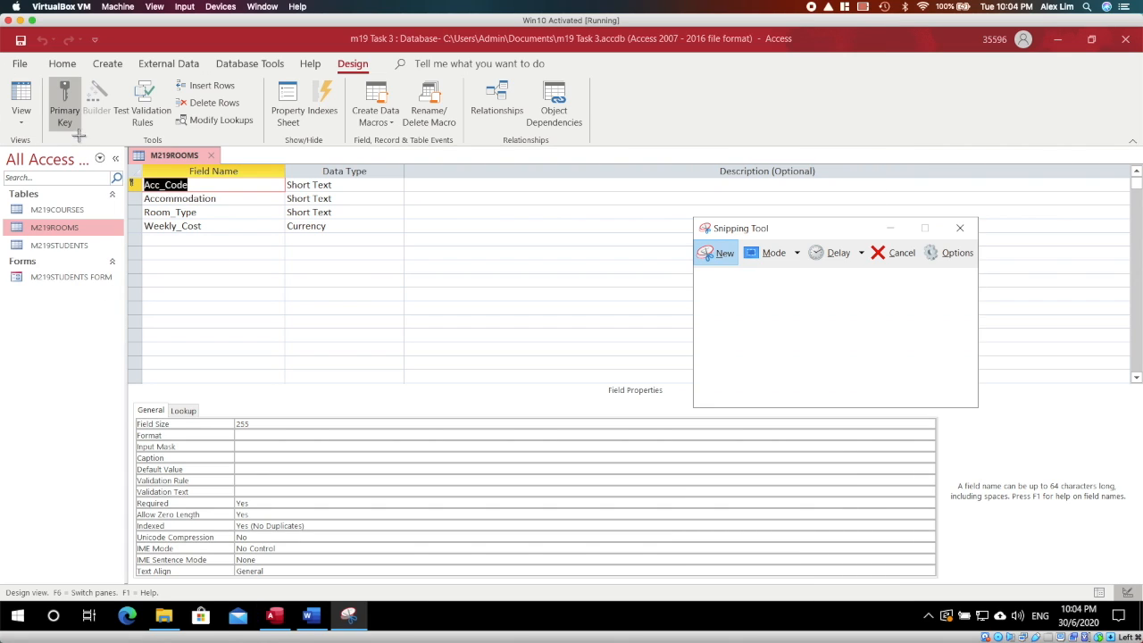
pyautogui.moveTo(92, 121); pyautogui.dragTo(461, 501)
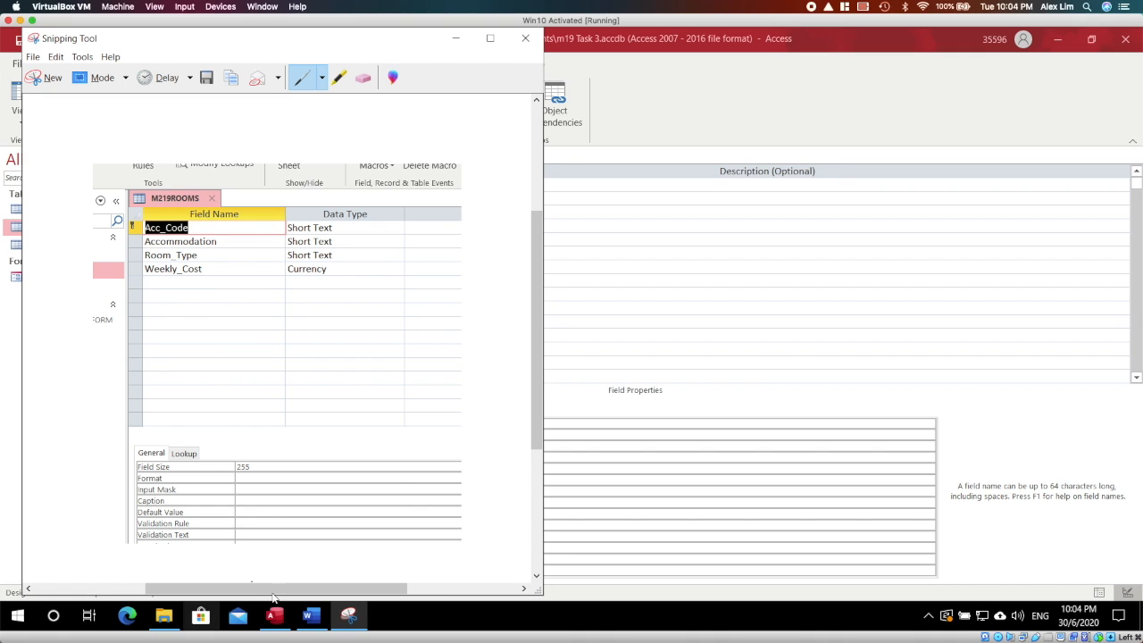
pyautogui.click(310, 616)
pyautogui.scroll(-4, 360, 436)
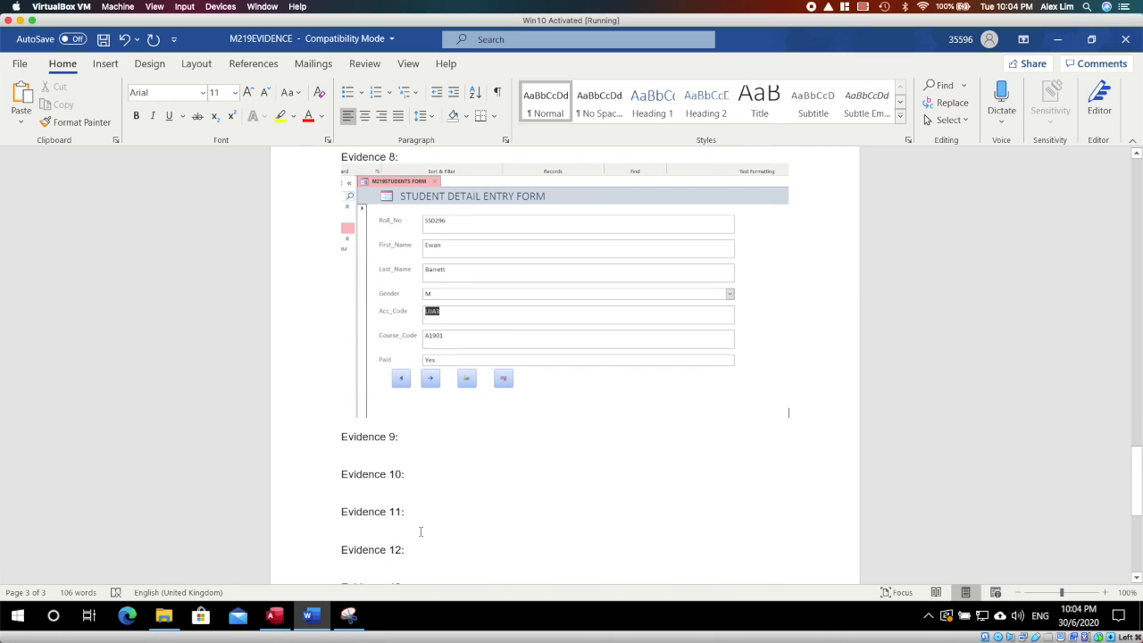
pyautogui.hotkey('ctrl', 'v')
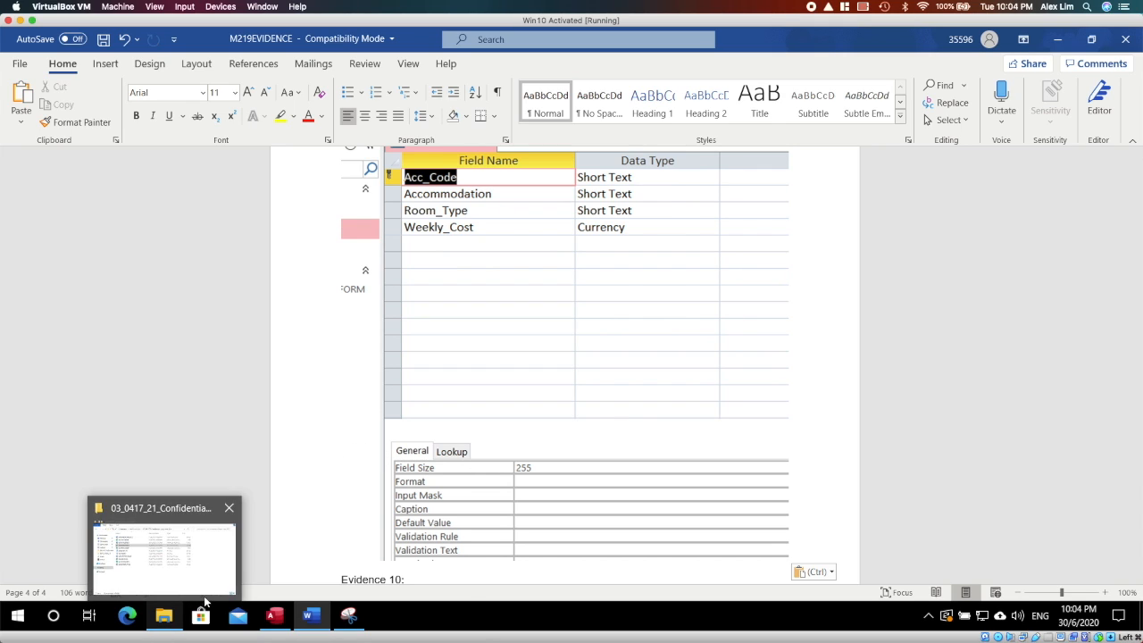
# - Switch to Access and close the M219ROOMS table
pyautogui.click(274, 615)
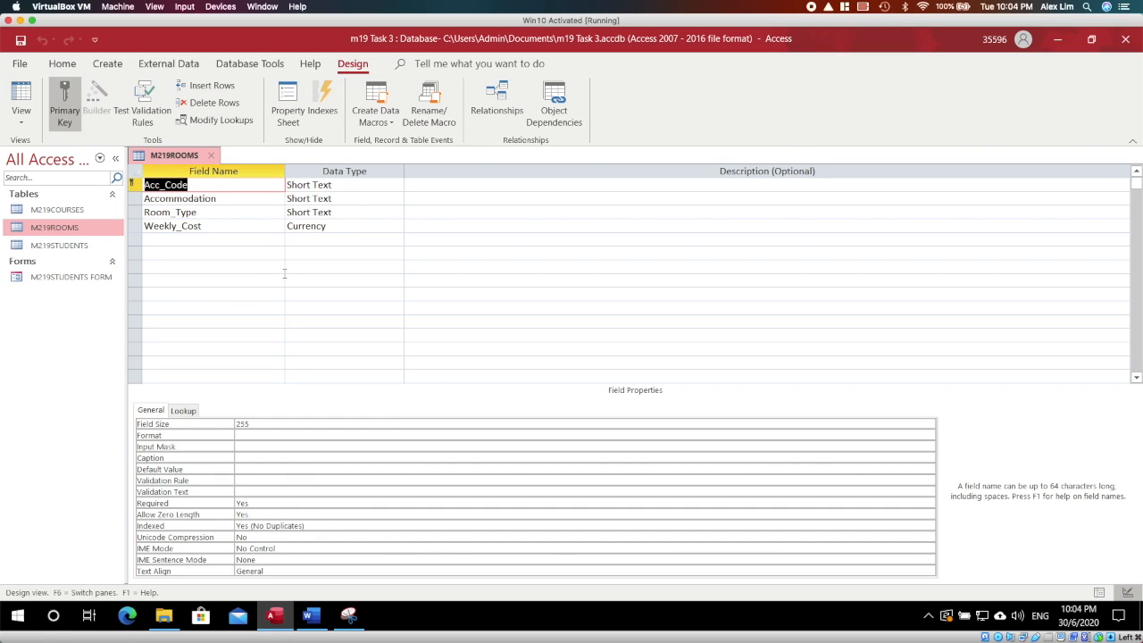
pyautogui.click(58, 213)
pyautogui.click(58, 227)
pyautogui.rightClick(183, 157)
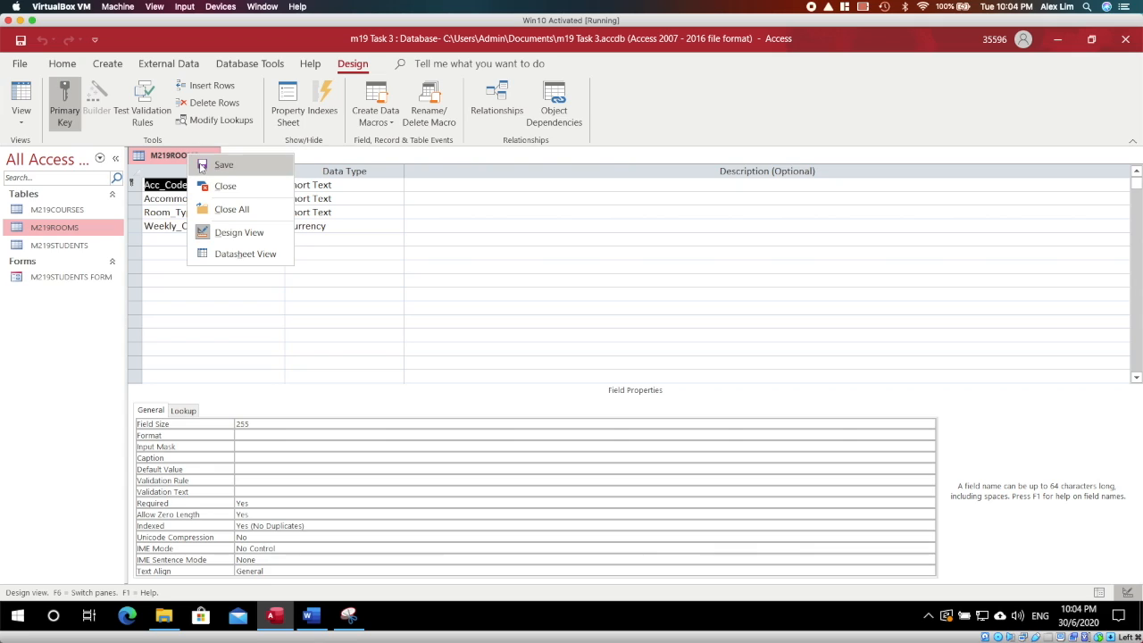
pyautogui.click(204, 172)
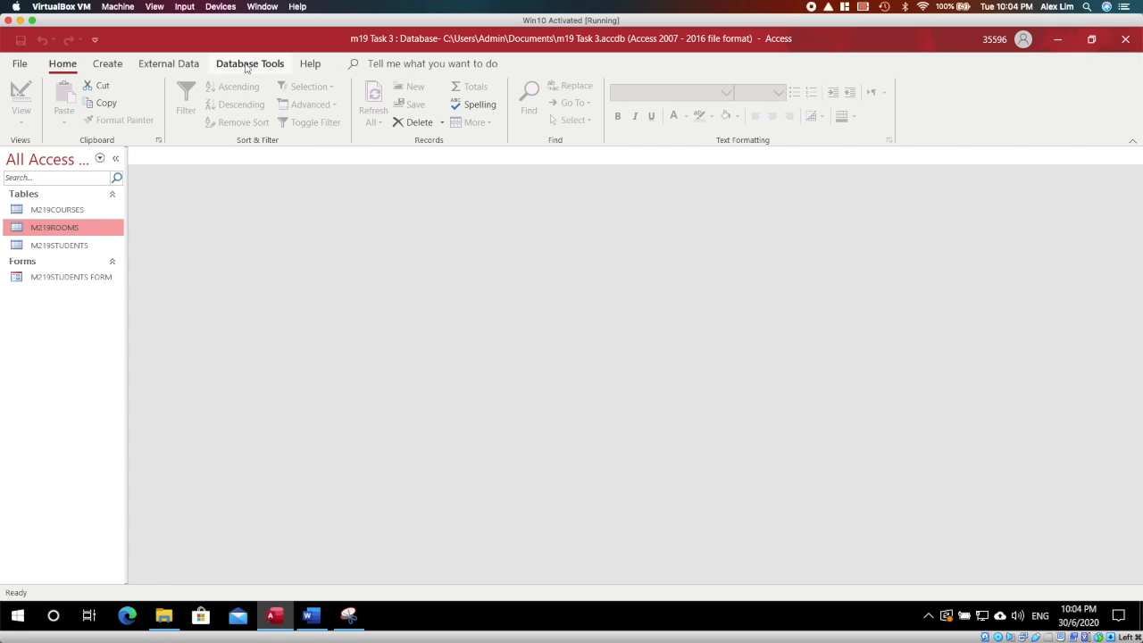
# - Open the database relationships layout and add the M219ROOMS, M219STUDENTS and M219COURSES tables
pyautogui.click(246, 64)
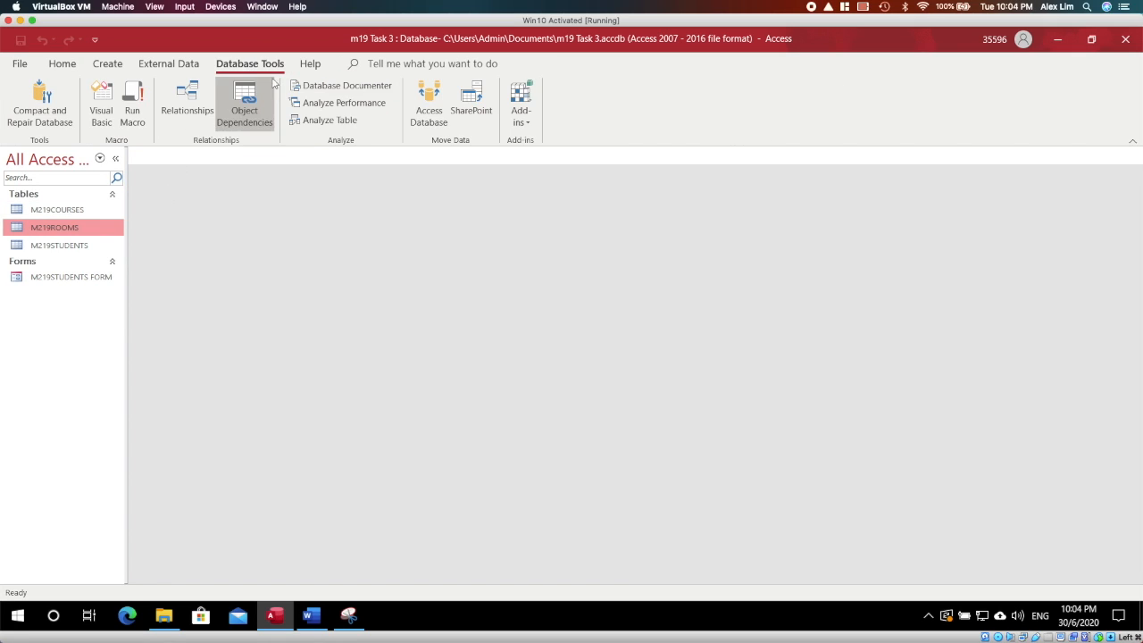
pyautogui.click(193, 102)
pyautogui.moveTo(1019, 250); pyautogui.dragTo(1020, 263)
pyautogui.click(1020, 273)
pyautogui.click(1029, 250)
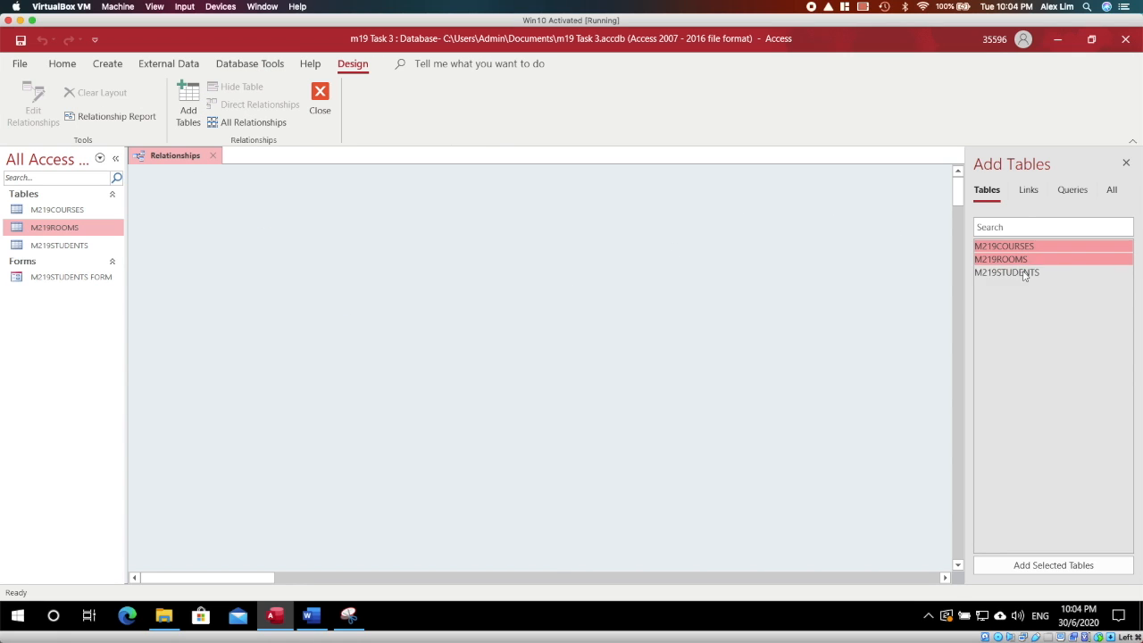
pyautogui.moveTo(1053, 321); pyautogui.dragTo(1002, 259)
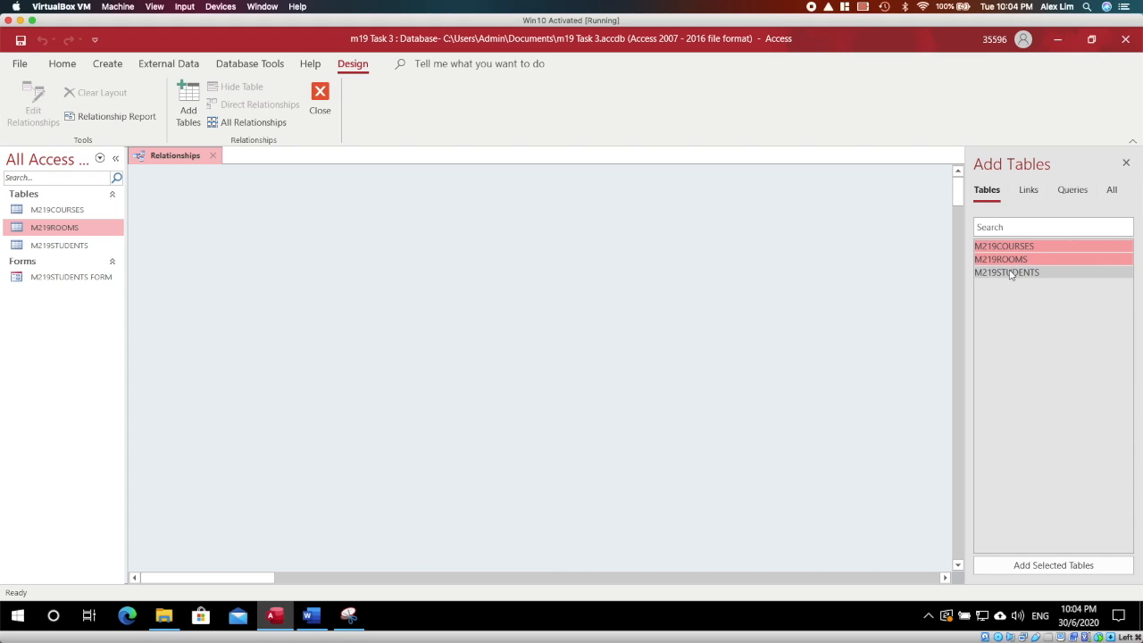
pyautogui.keyDown('shift'); pyautogui.click(1010, 274); pyautogui.keyUp('shift')
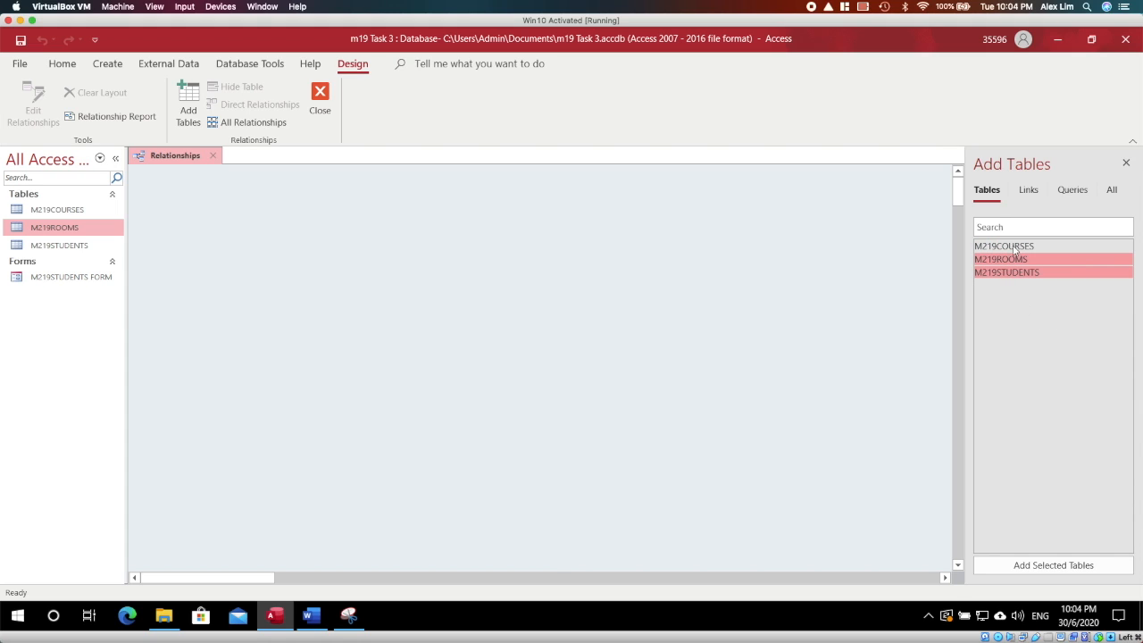
pyautogui.click(1041, 566)
pyautogui.click(1011, 246)
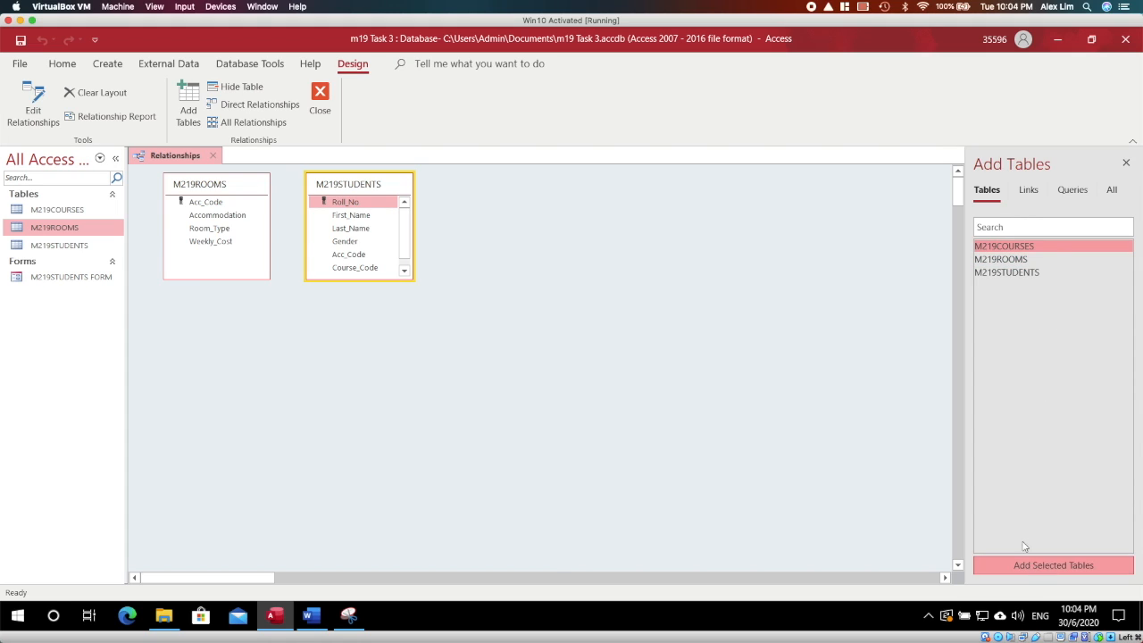
pyautogui.click(1029, 563)
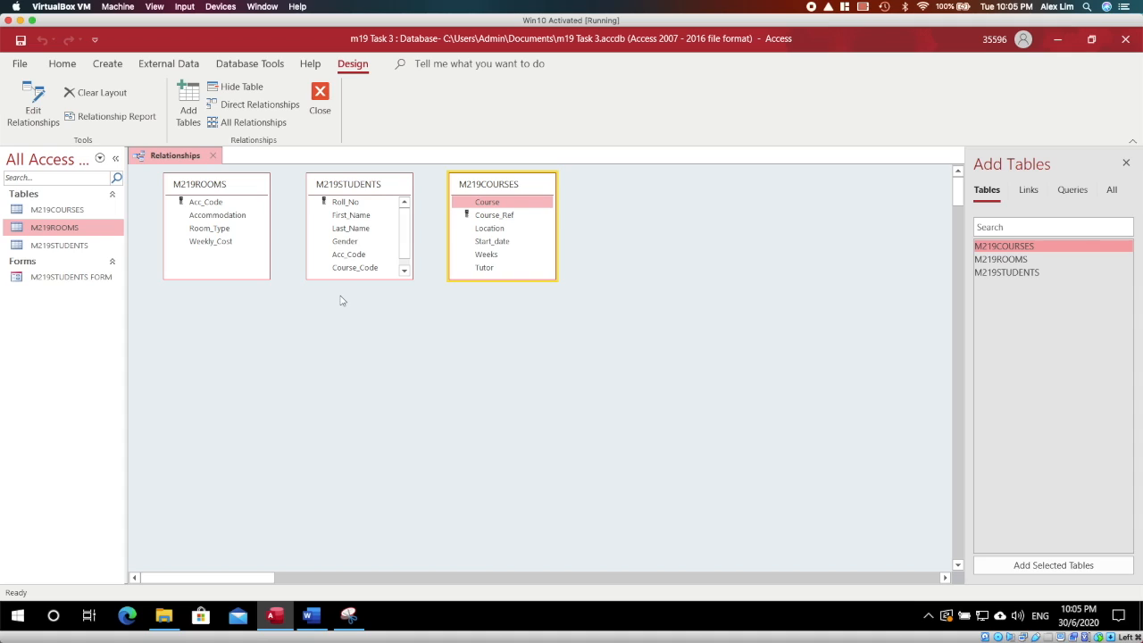
# - Create a one-to-many relationship from Acc_Code in M219ROOMS to Acc_Code in M219STUDENTS, enforcing referential integrity
pyautogui.click(211, 207)
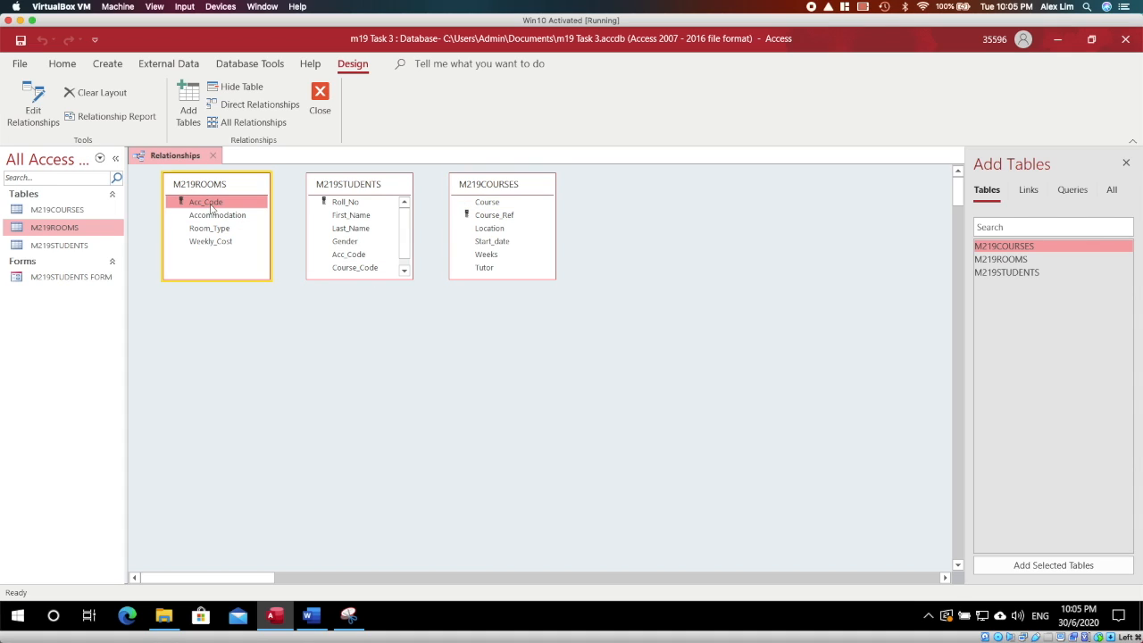
pyautogui.click(360, 255)
pyautogui.moveTo(216, 205); pyautogui.dragTo(341, 258)
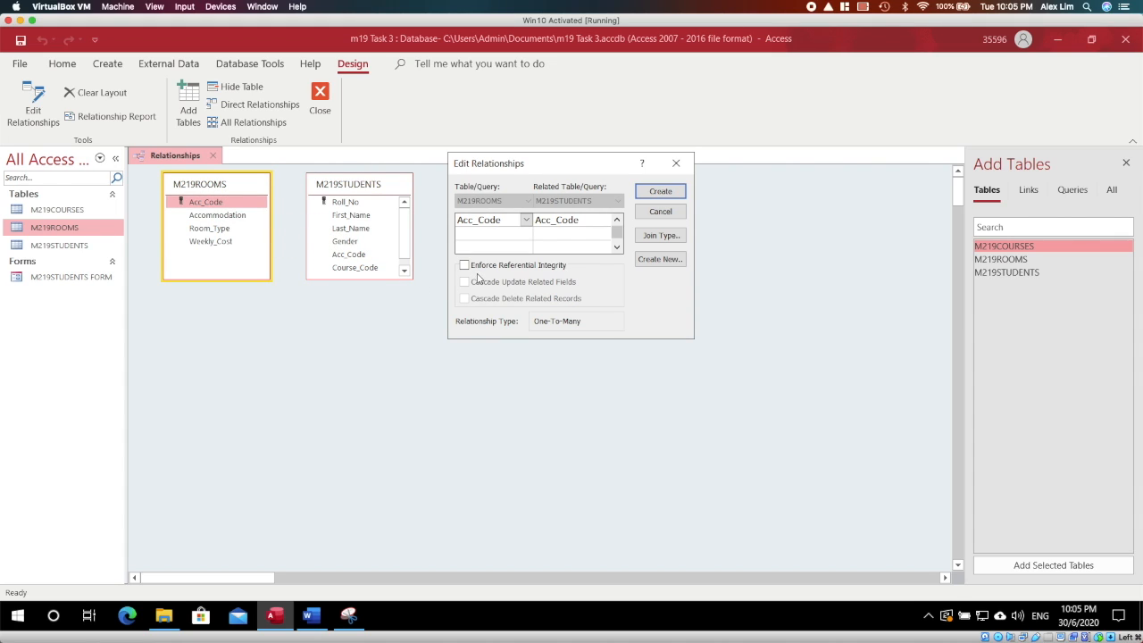
pyautogui.click(465, 266)
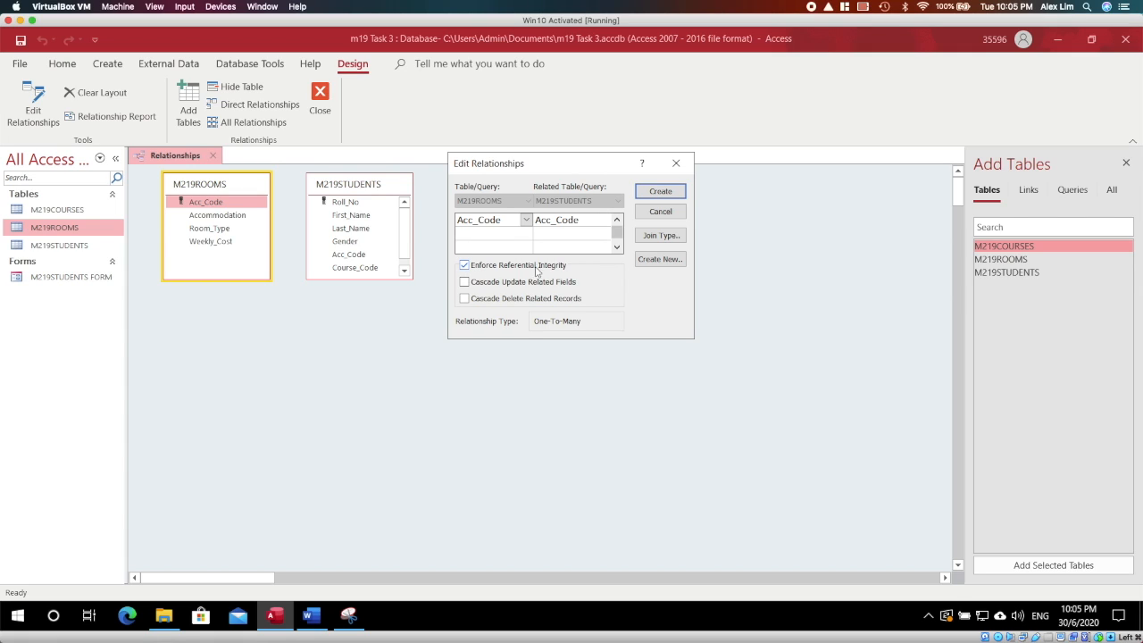
pyautogui.click(660, 192)
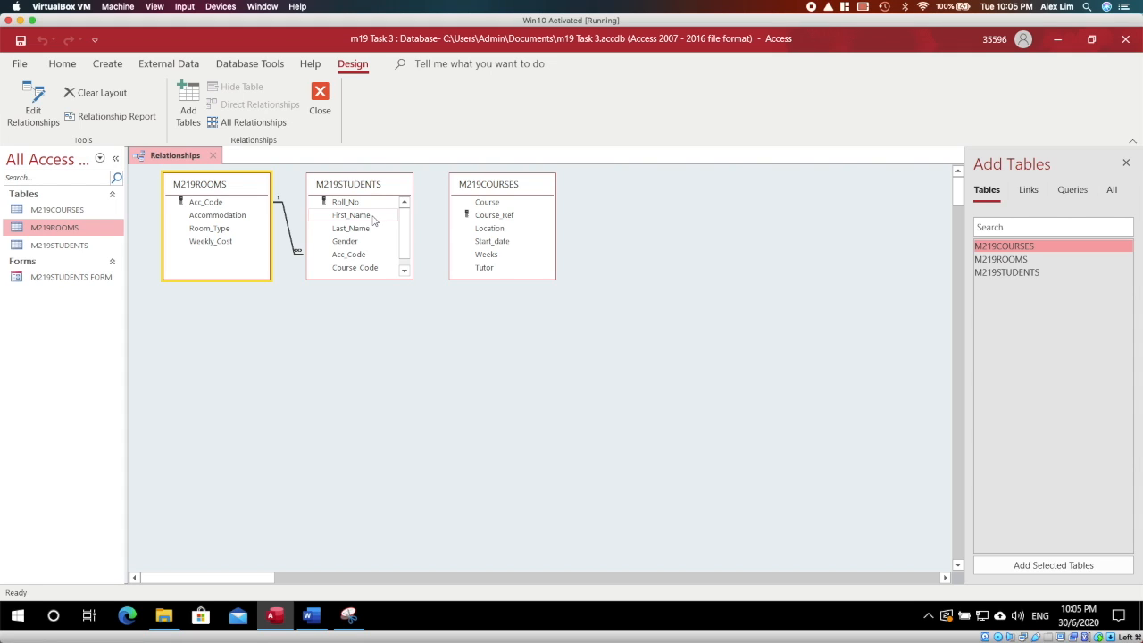
# - Create a one-to-many relationship from Course_Ref in M219COURSES to Course_Code in M219STUDENTS, enforcing referential integrity
pyautogui.moveTo(471, 215); pyautogui.dragTo(371, 263)
pyautogui.click(537, 268)
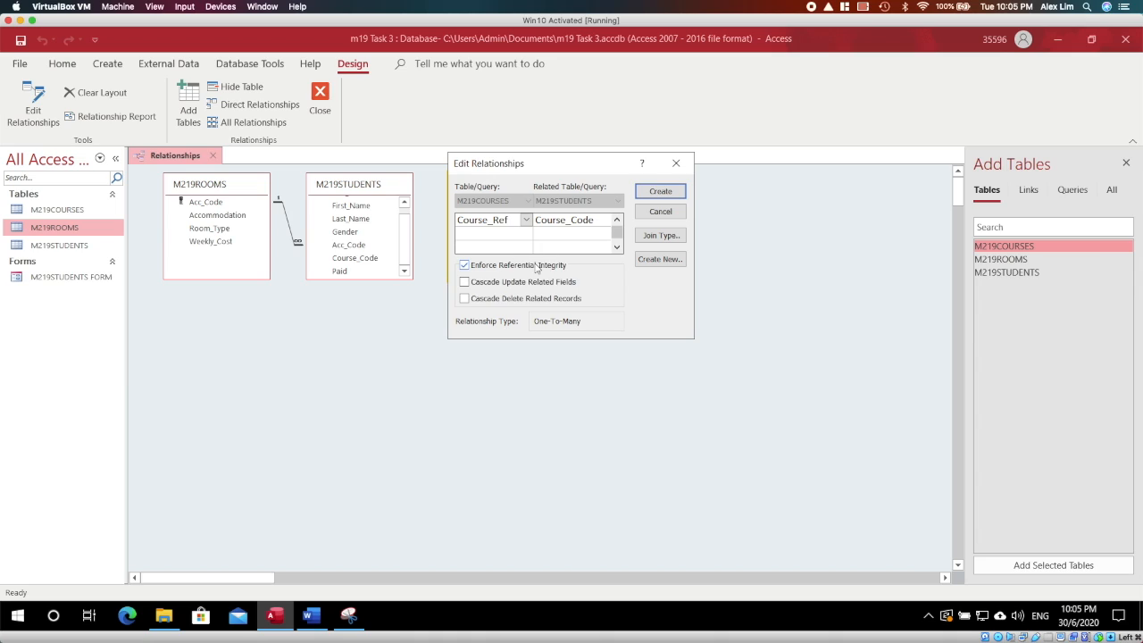
pyautogui.click(661, 191)
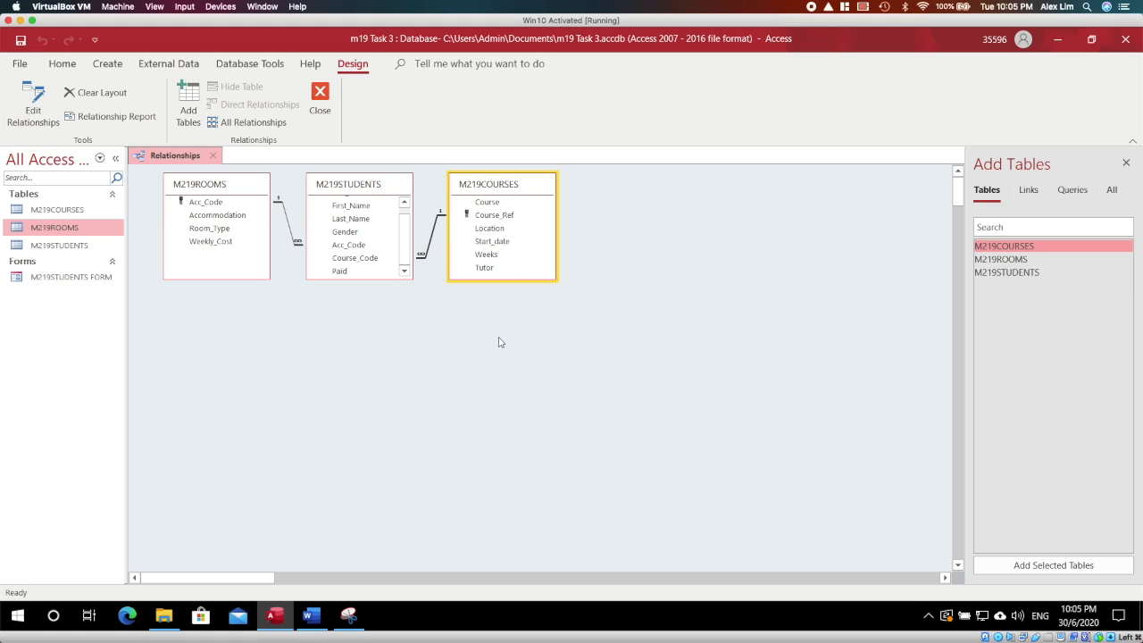
# - Capture the relationships diagram showing all three linked tables with Snipping Tool
pyautogui.moveTo(362, 619)
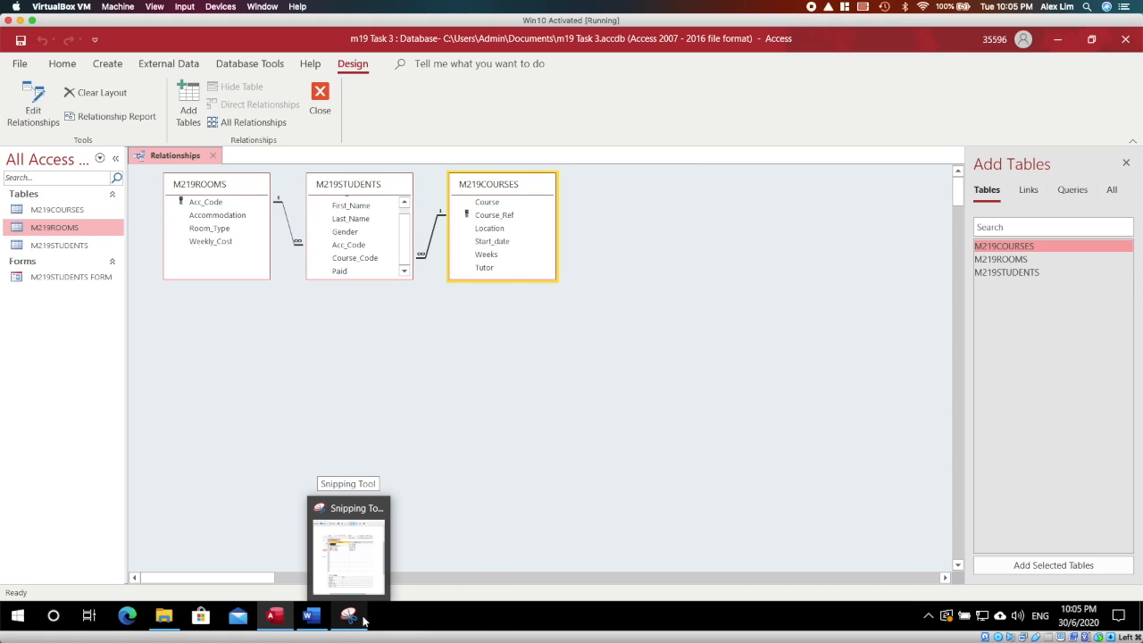
pyautogui.click(367, 543)
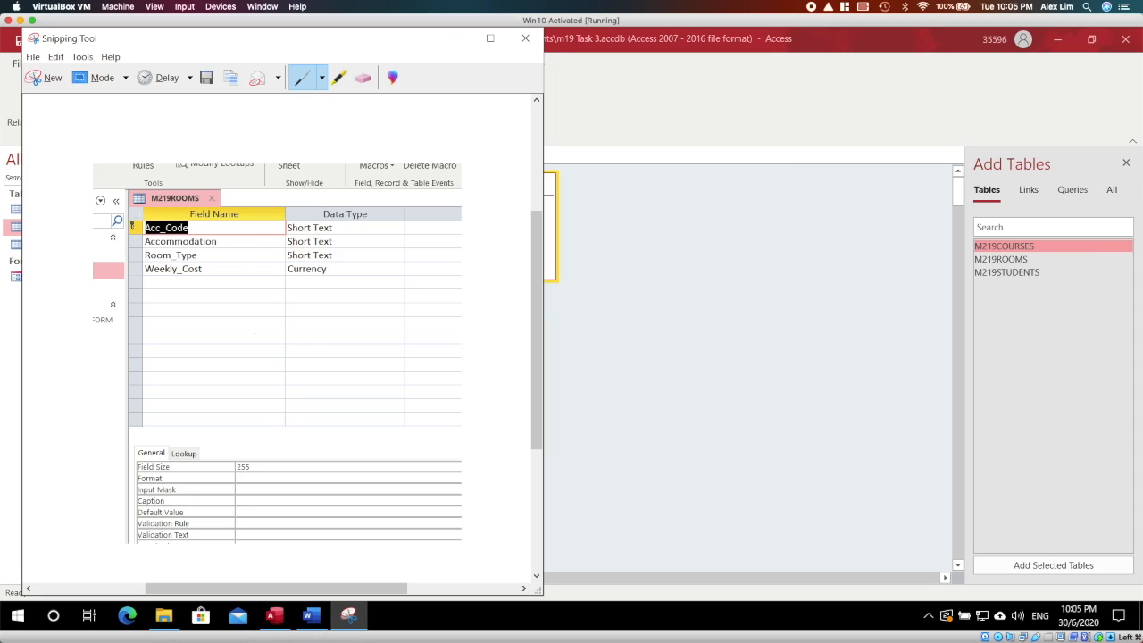
pyautogui.click(44, 76)
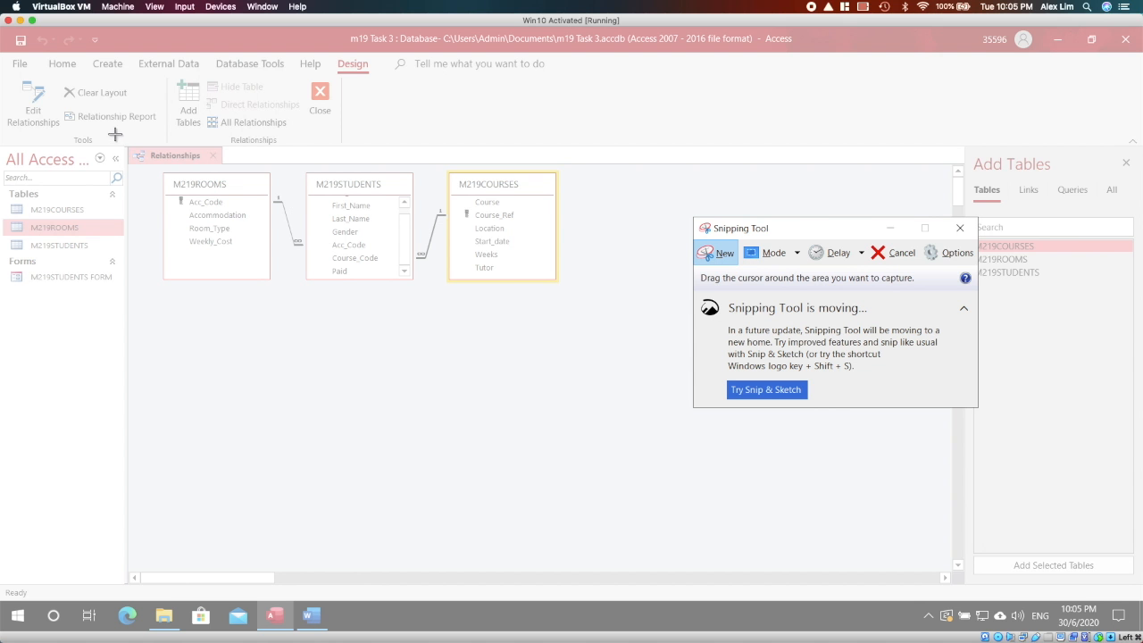
pyautogui.moveTo(112, 123); pyautogui.dragTo(630, 363)
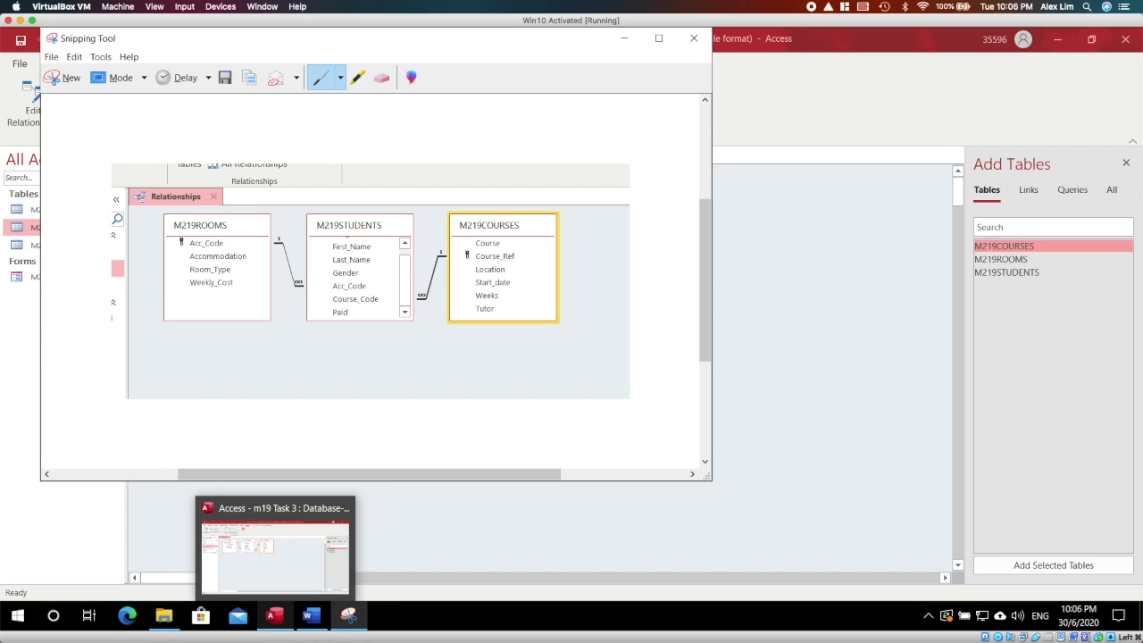
# - Switch to the M219EVIDENCE document in Word and paste the relationships screenshot under Evidence 10
pyautogui.click(315, 603)
pyautogui.scroll(-4, 532, 542)
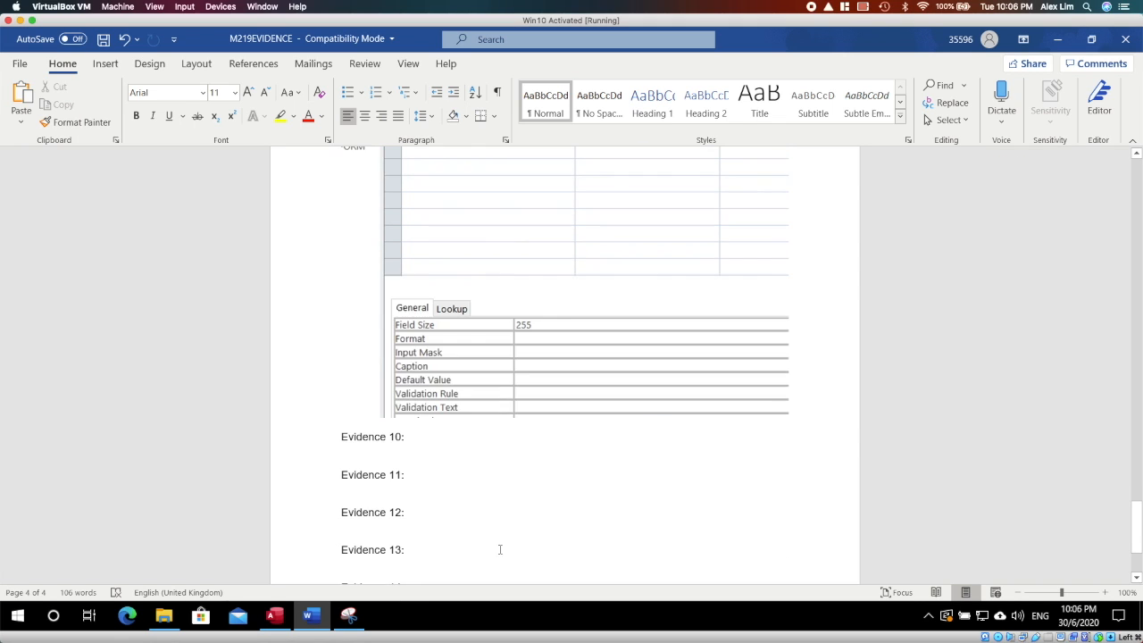
pyautogui.click(415, 409)
pyautogui.hotkey('ctrl', 'v')
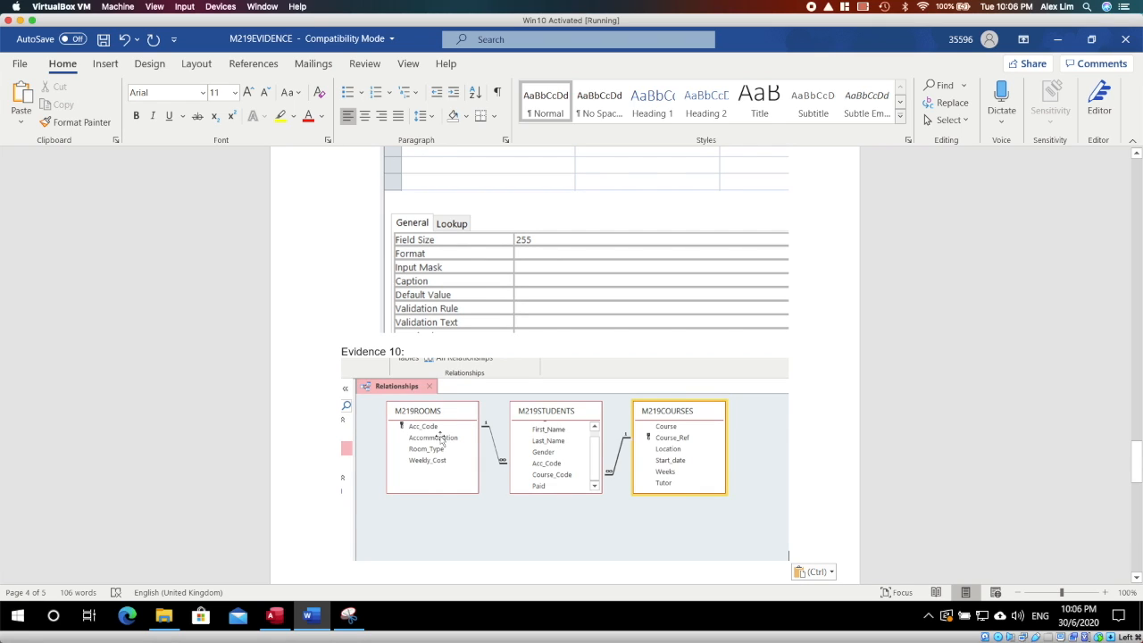
pyautogui.scroll(-5, 443, 444)
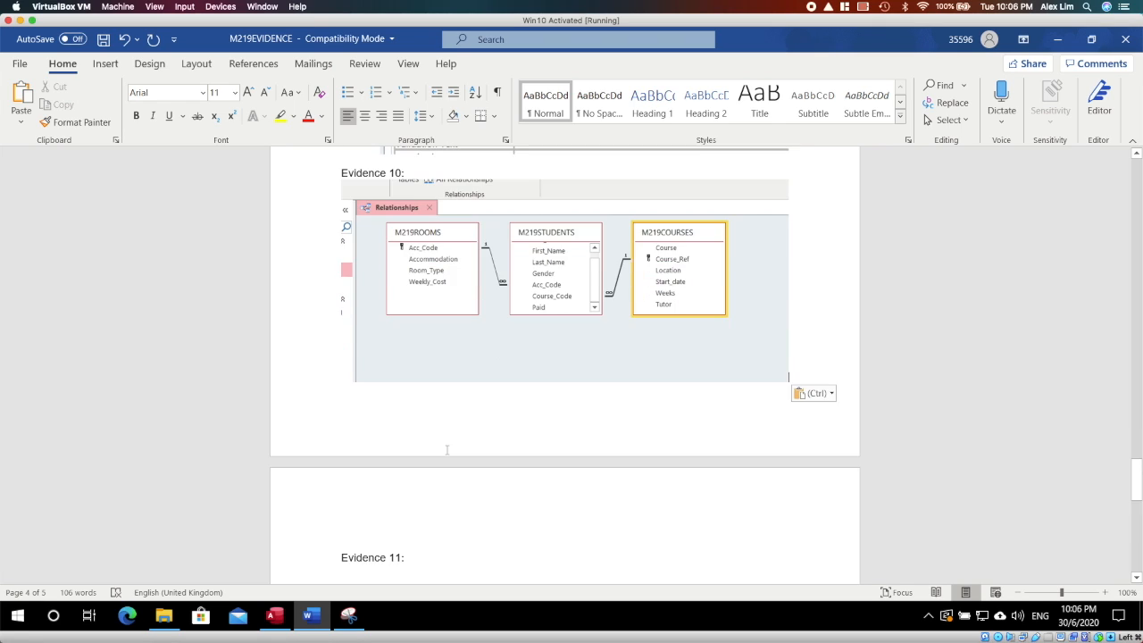
pyautogui.scroll(-5, 446, 450)
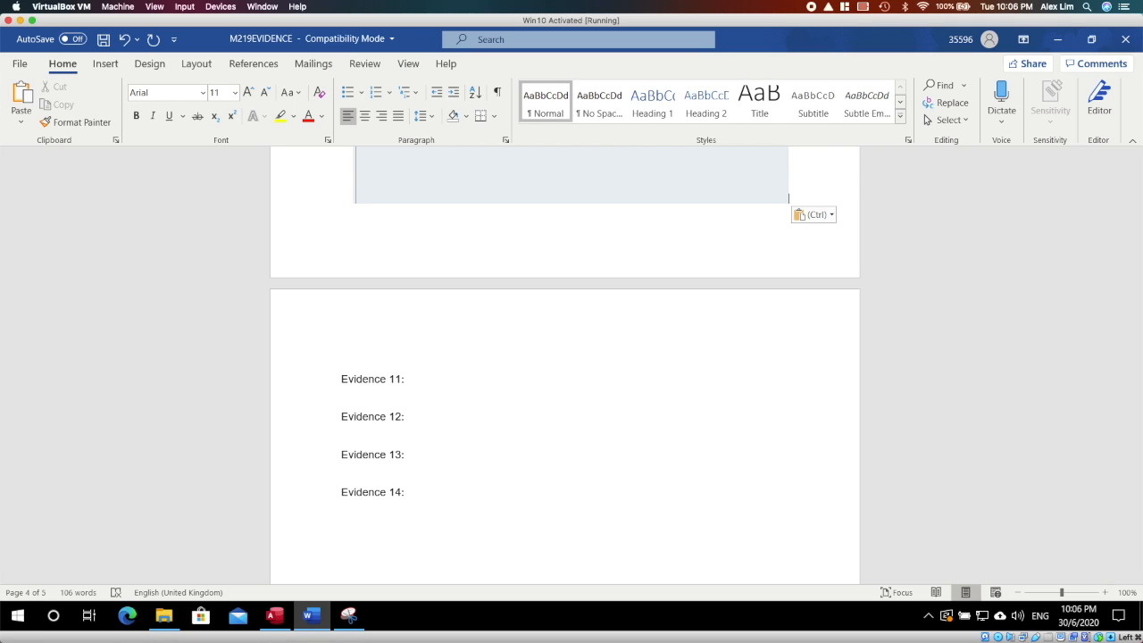
# - Switch to the m19 Task 3 database in Access and close the object that is open there
pyautogui.click(275, 616)
pyautogui.rightClick(181, 157)
pyautogui.click(214, 158)
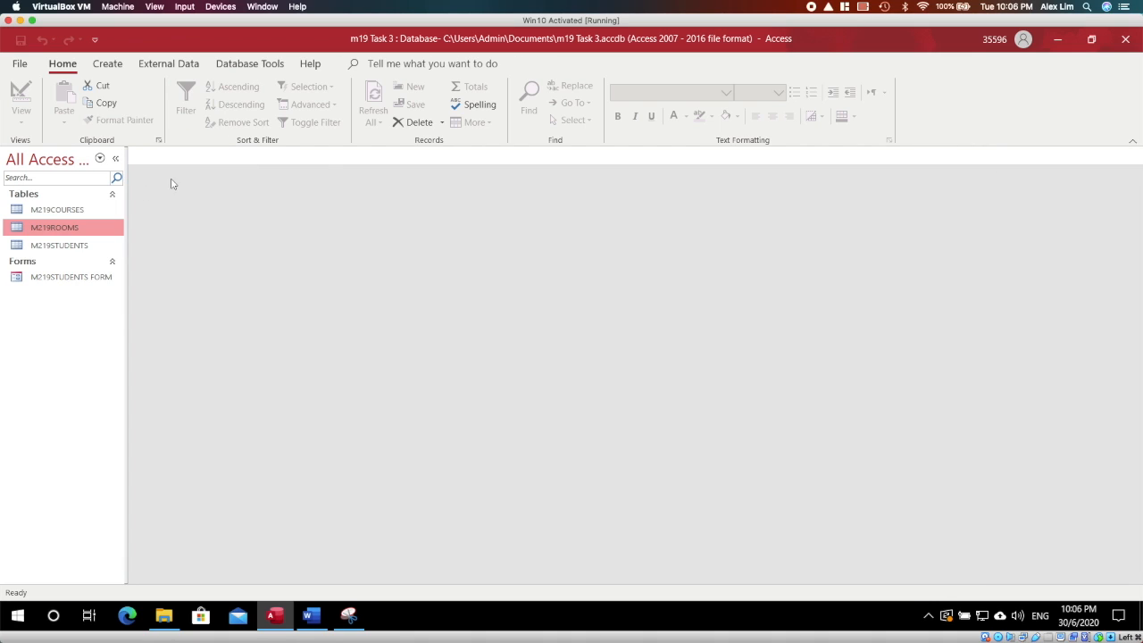
# - Examine the records in the M219COURSES, M219ROOMS and M219STUDENTS tables, and close all three tables
pyautogui.click(66, 213)
pyautogui.click(68, 229)
pyautogui.click(71, 241)
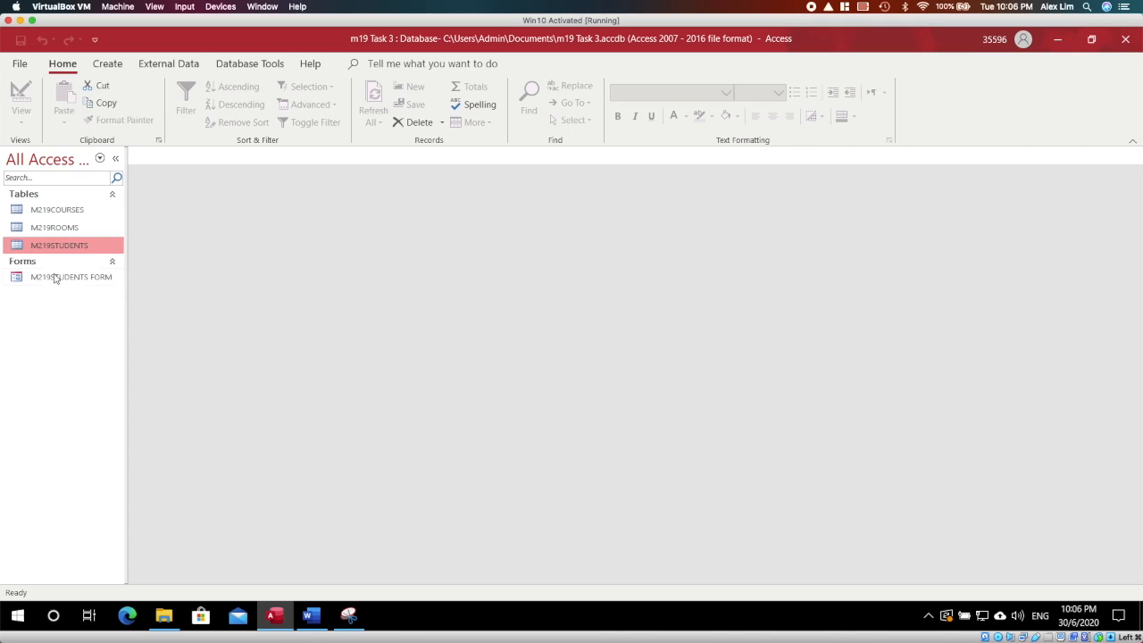
pyautogui.click(55, 279)
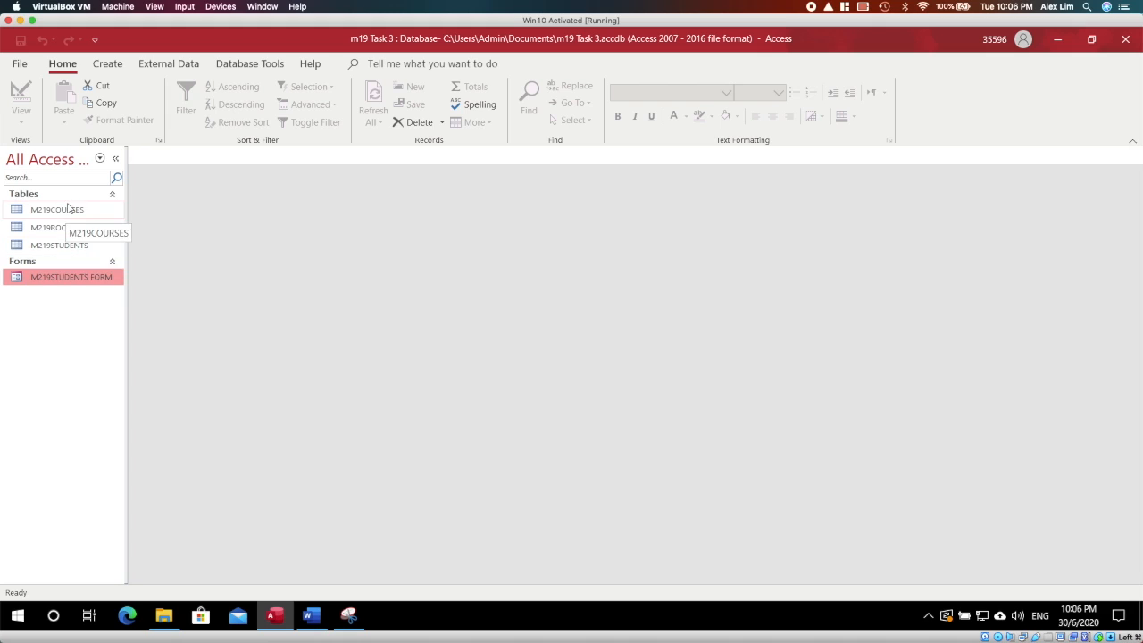
pyautogui.doubleClick(66, 212)
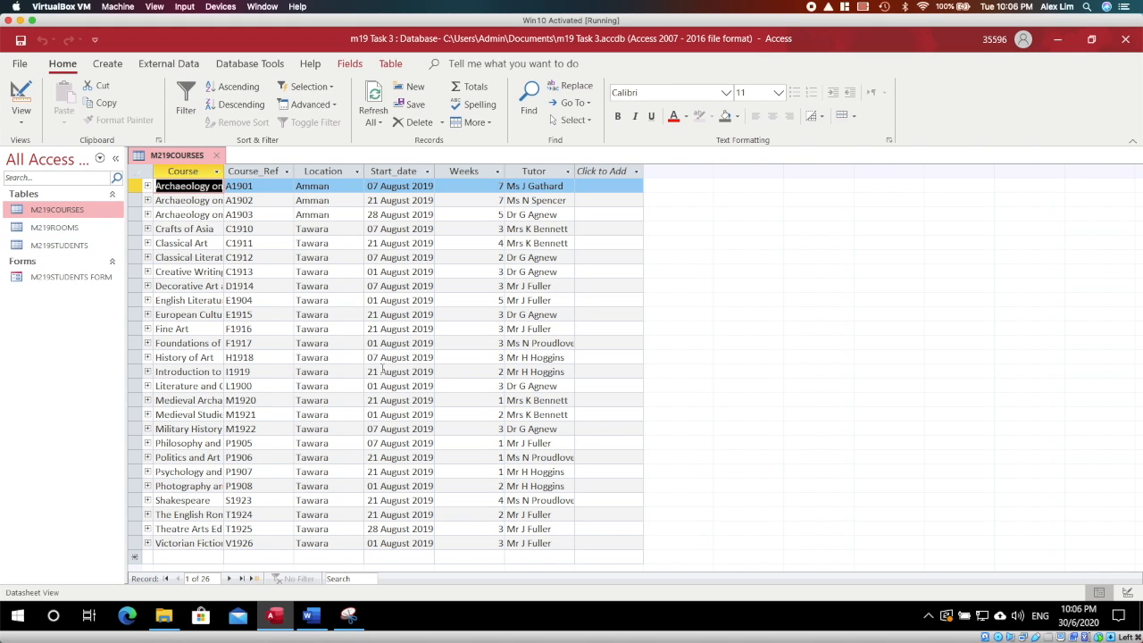
pyautogui.click(62, 277)
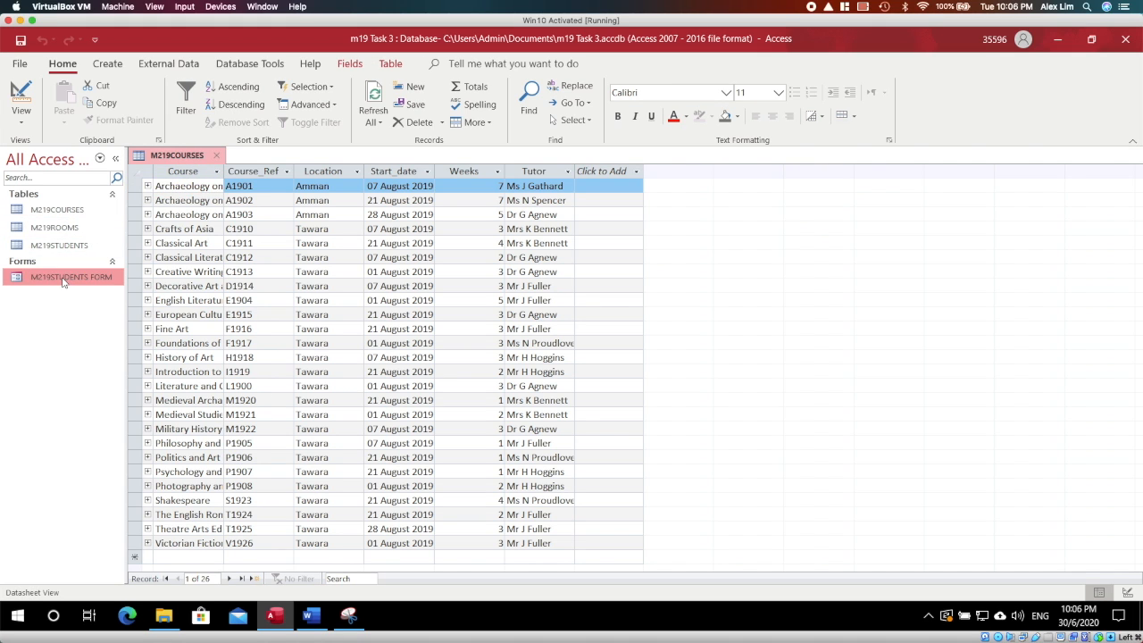
pyautogui.doubleClick(65, 230)
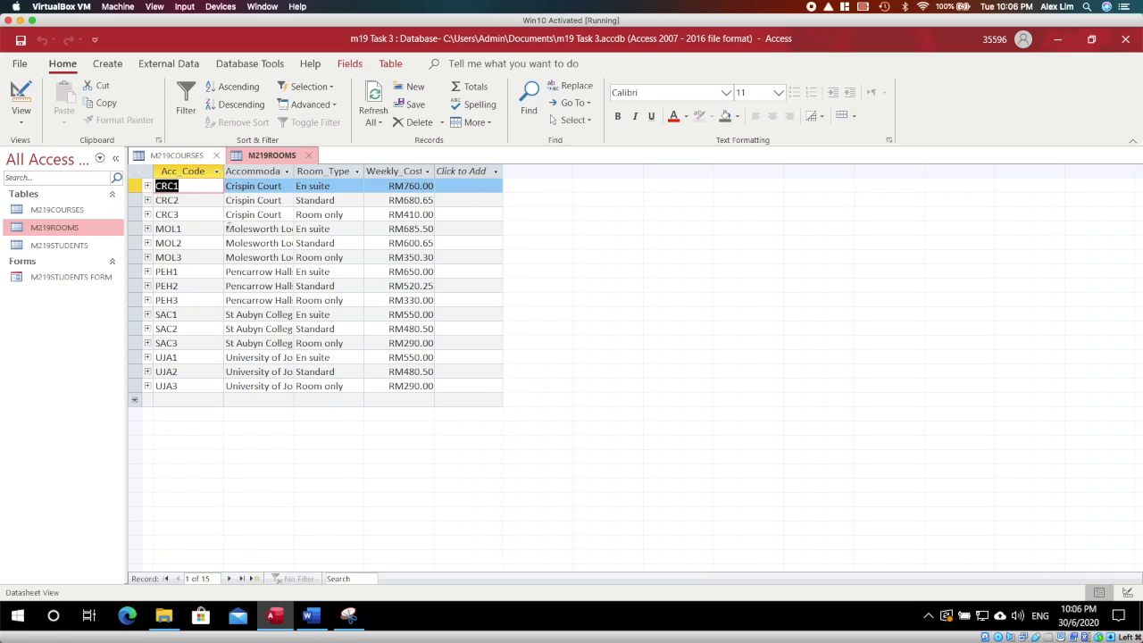
pyautogui.doubleClick(81, 246)
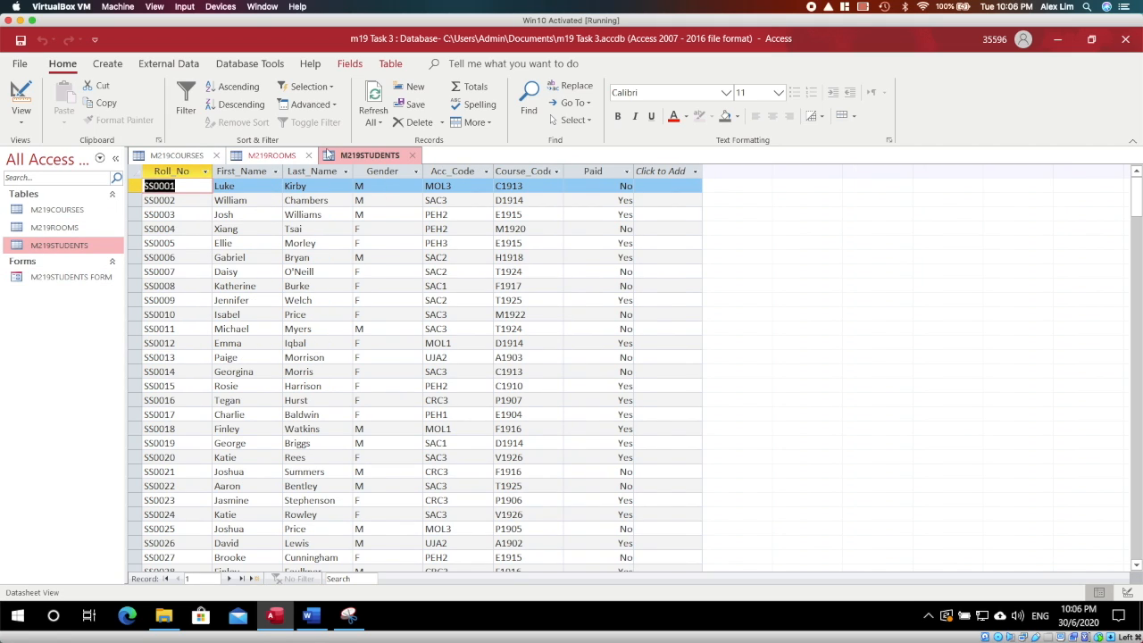
pyautogui.click(414, 157)
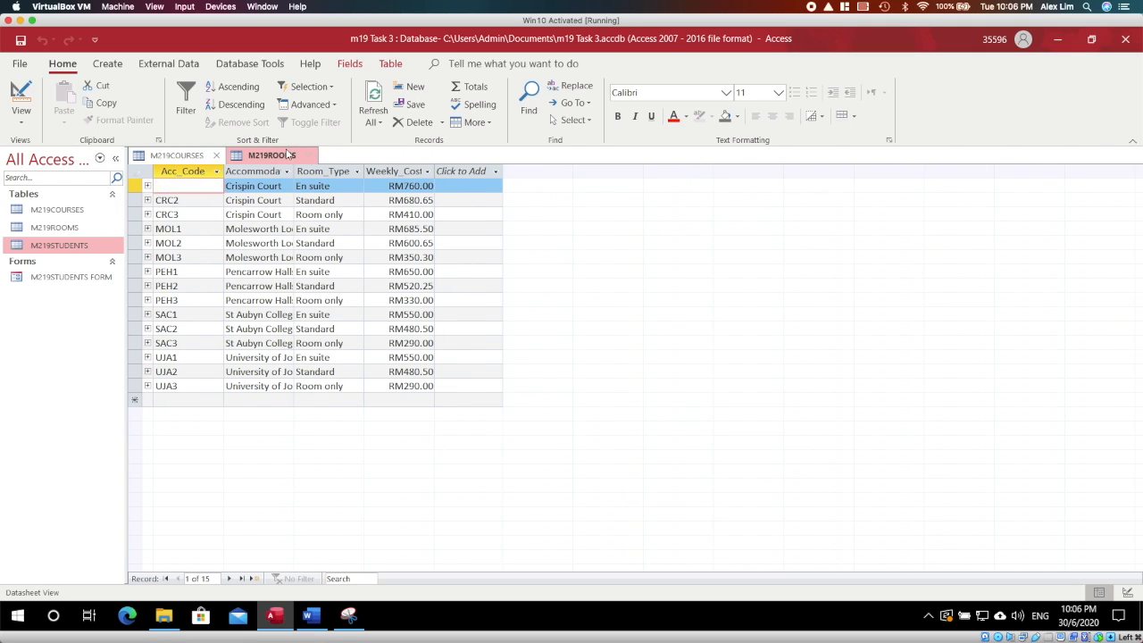
pyautogui.click(309, 156)
pyautogui.click(216, 157)
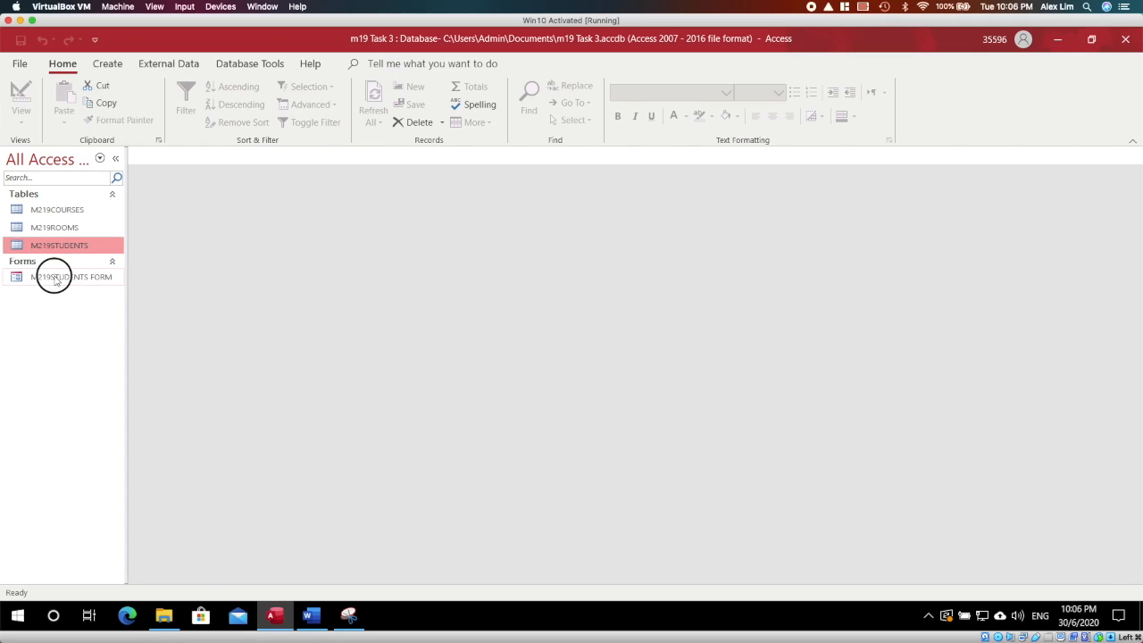
# - Start a new query with the Simple Query Wizard and choose the M219STUDENTS table as its source
pyautogui.click(58, 277)
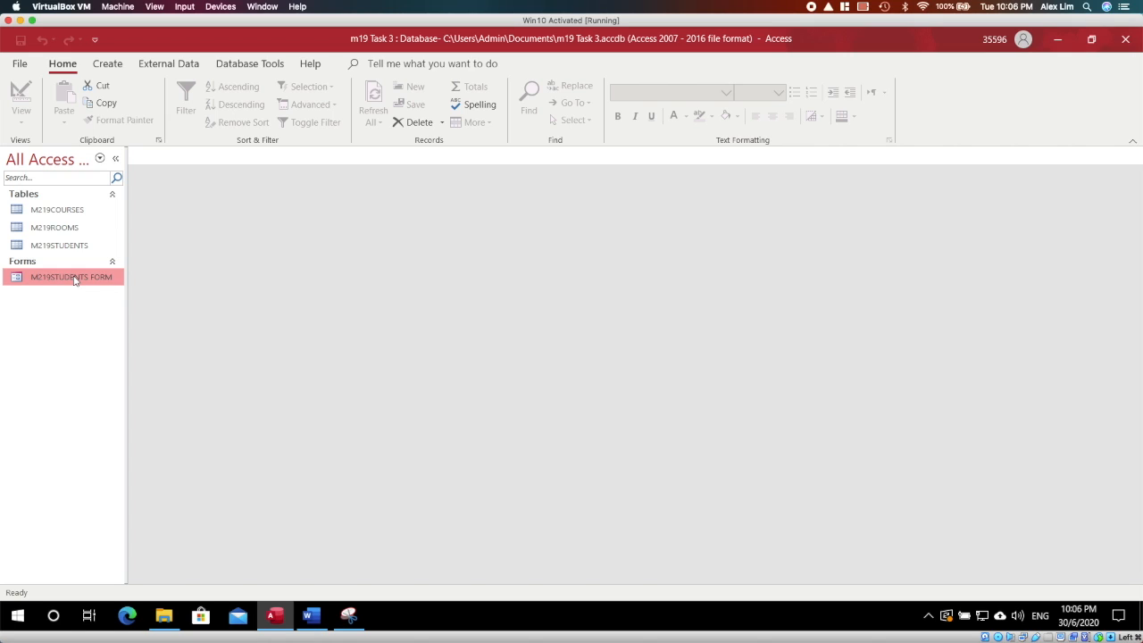
pyautogui.click(103, 63)
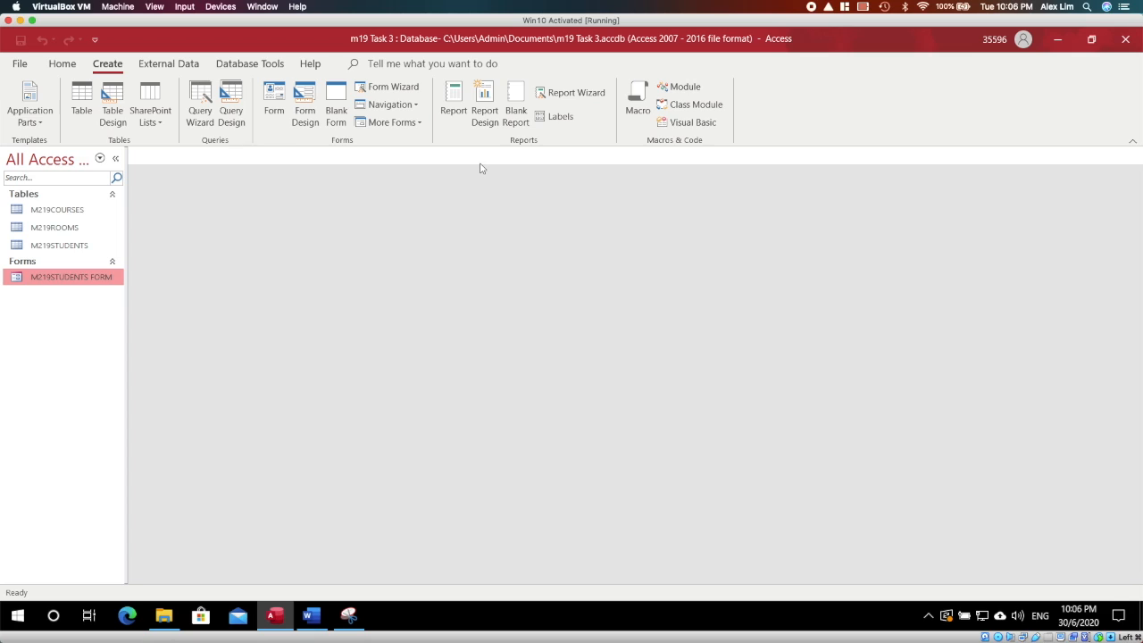
pyautogui.click(197, 109)
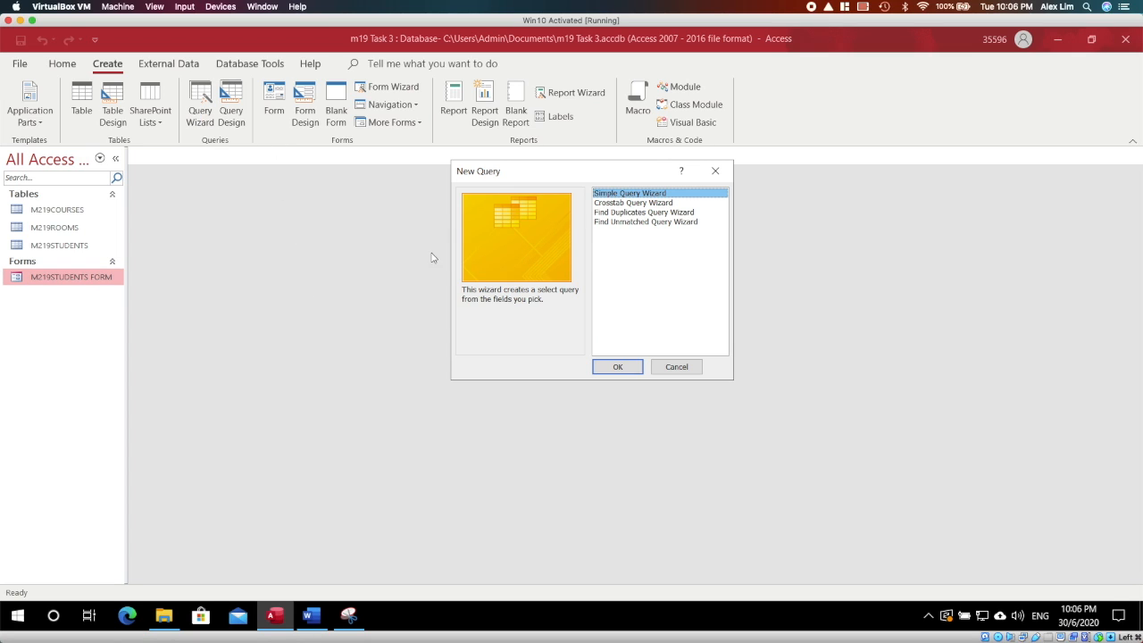
pyautogui.click(616, 364)
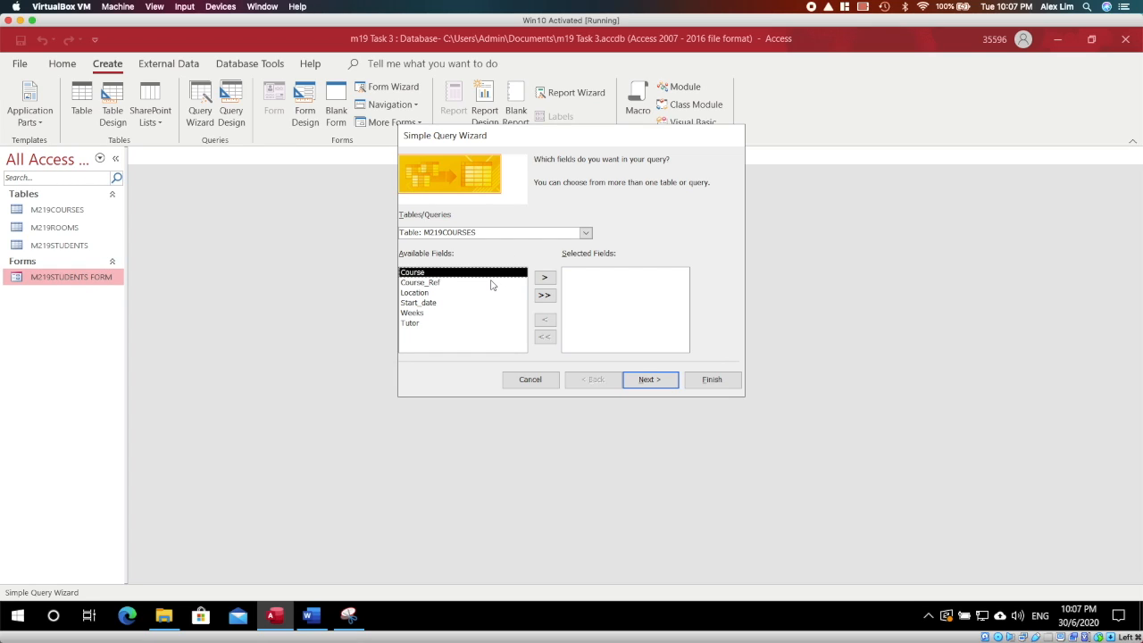
pyautogui.click(585, 233)
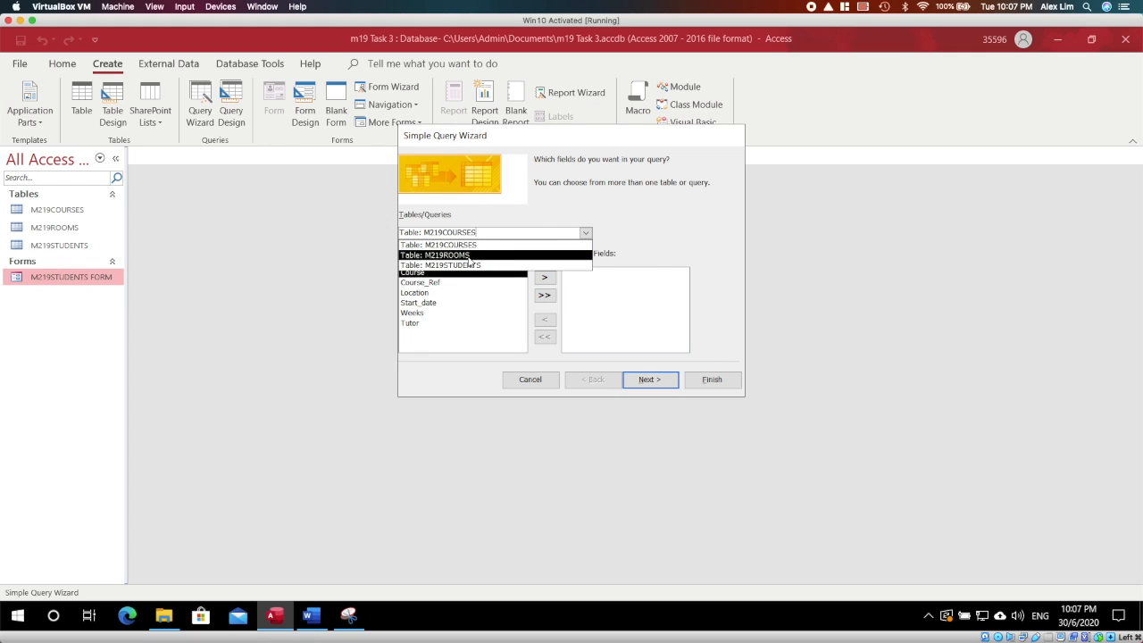
pyautogui.click(536, 253)
pyautogui.click(584, 232)
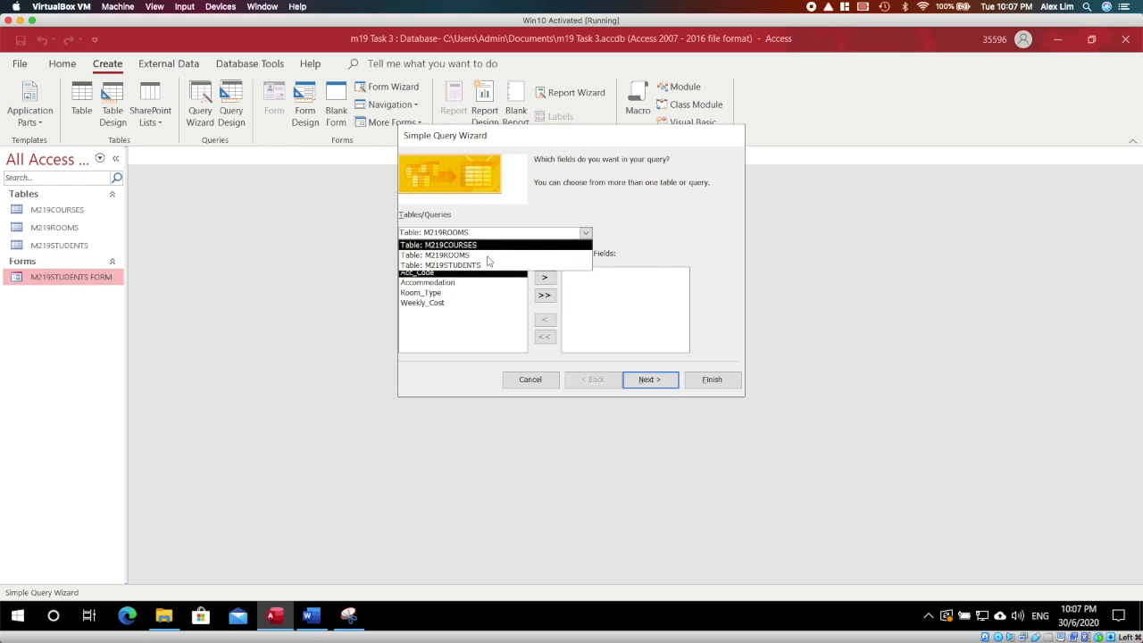
pyautogui.click(479, 266)
pyautogui.click(585, 232)
pyautogui.click(629, 231)
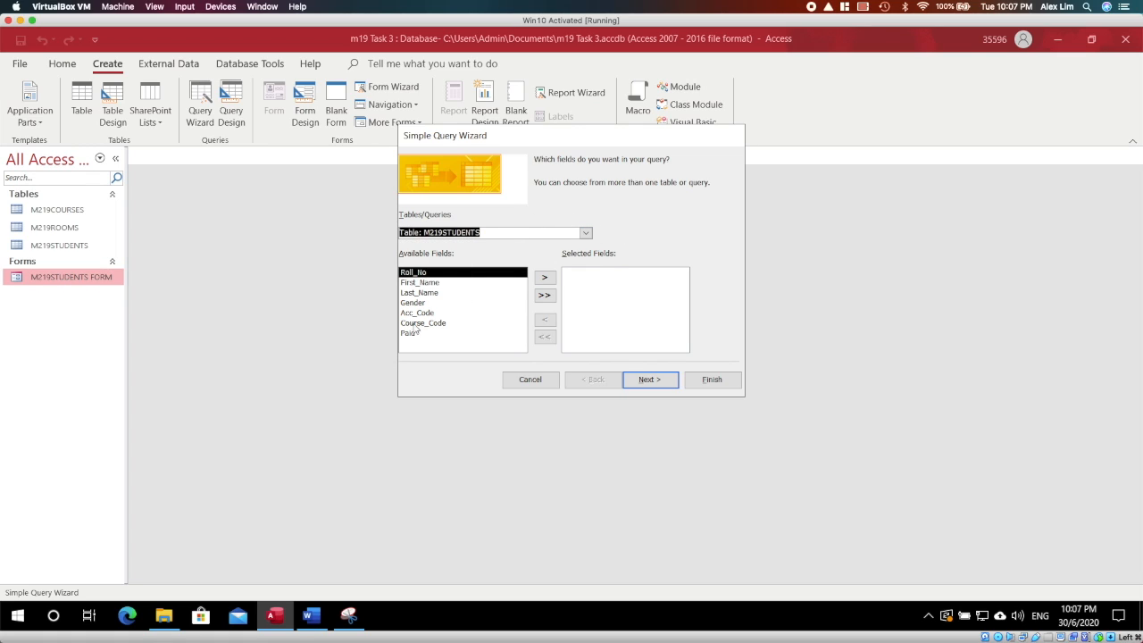
# - Add the Roll_No, First_Name, Last_Name, Gender and Course_Code fields from M219STUDENTS to the query
pyautogui.click(426, 275)
pyautogui.doubleClick(425, 275)
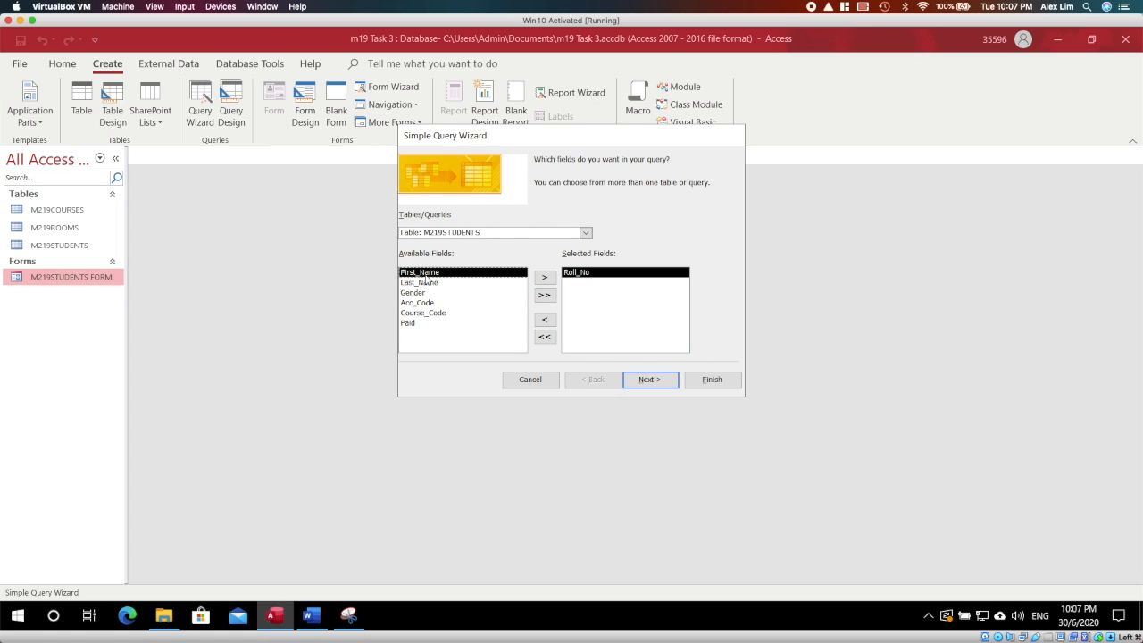
pyautogui.doubleClick(425, 276)
pyautogui.doubleClick(425, 275)
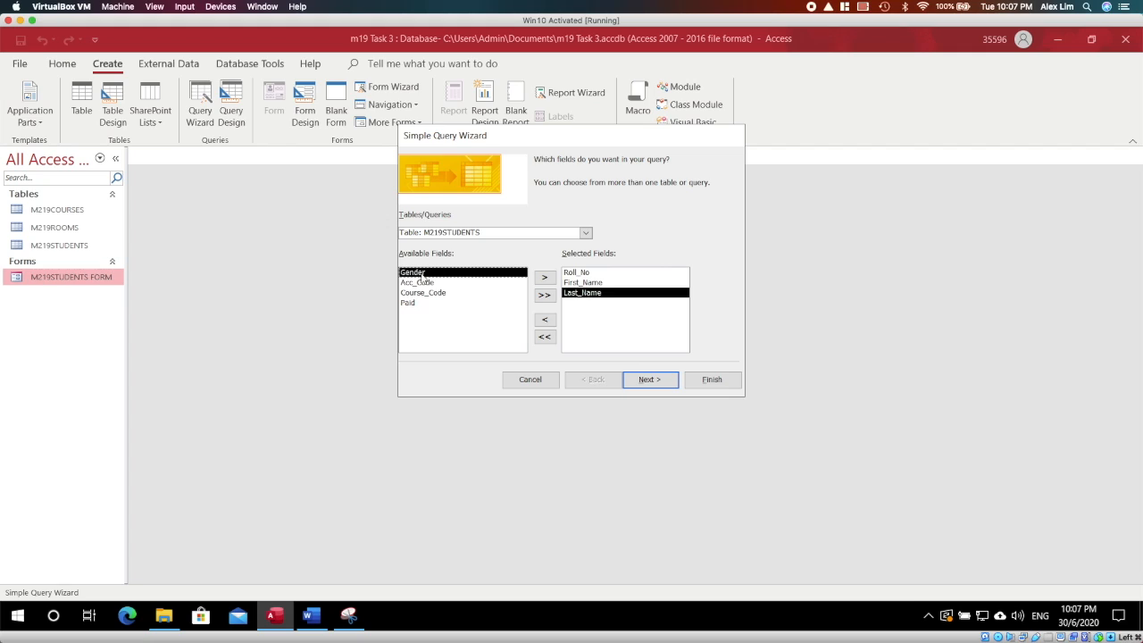
pyautogui.doubleClick(424, 275)
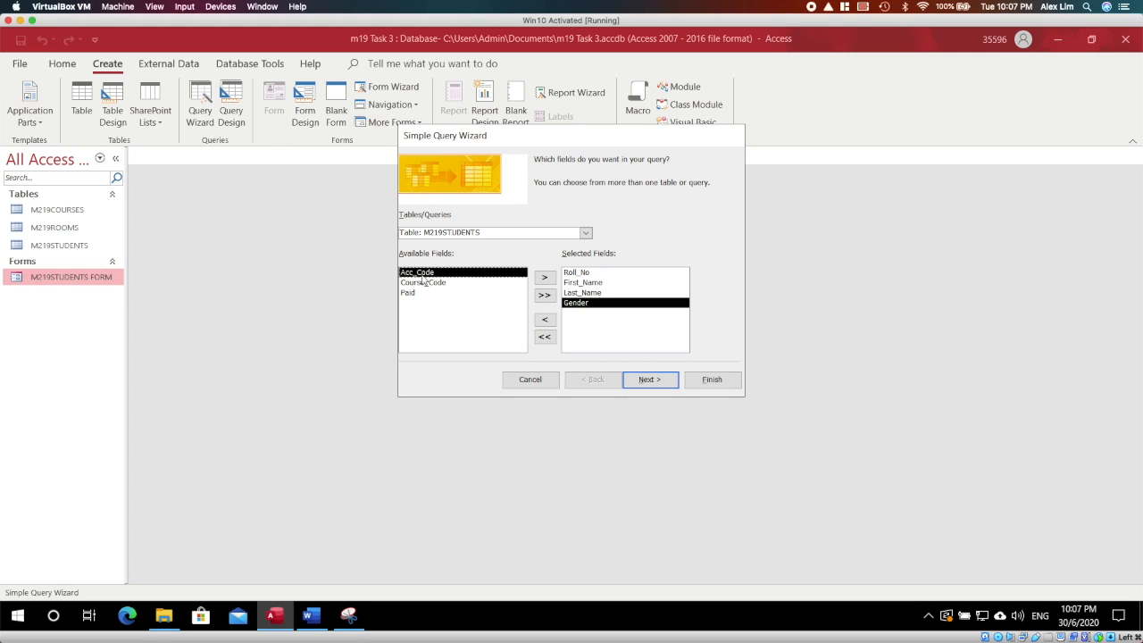
pyautogui.click(424, 282)
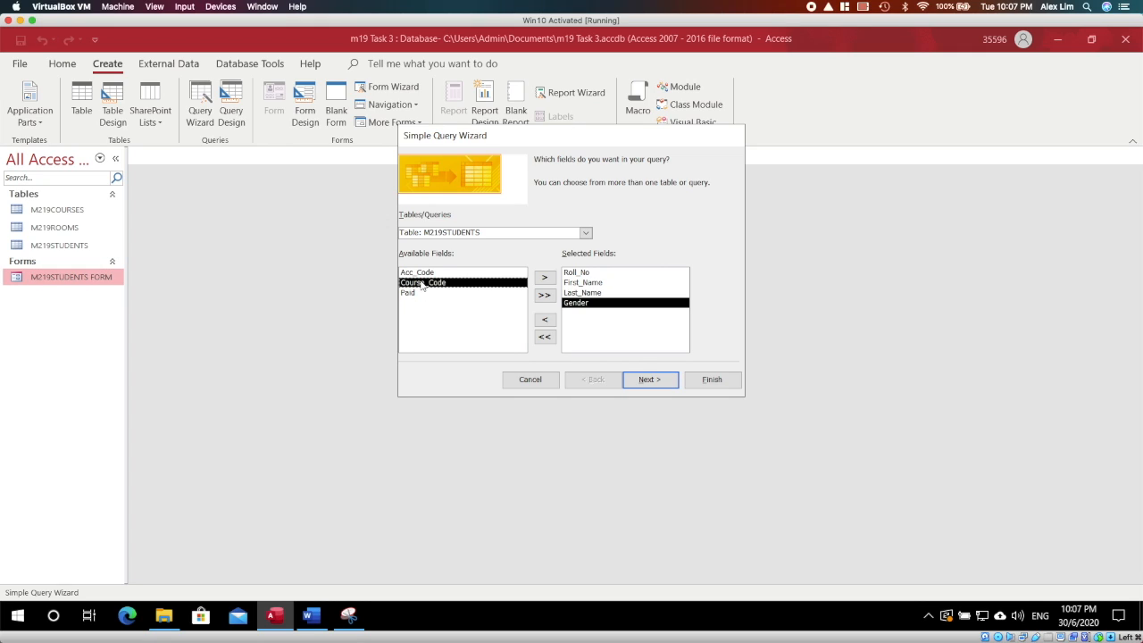
pyautogui.doubleClick(424, 282)
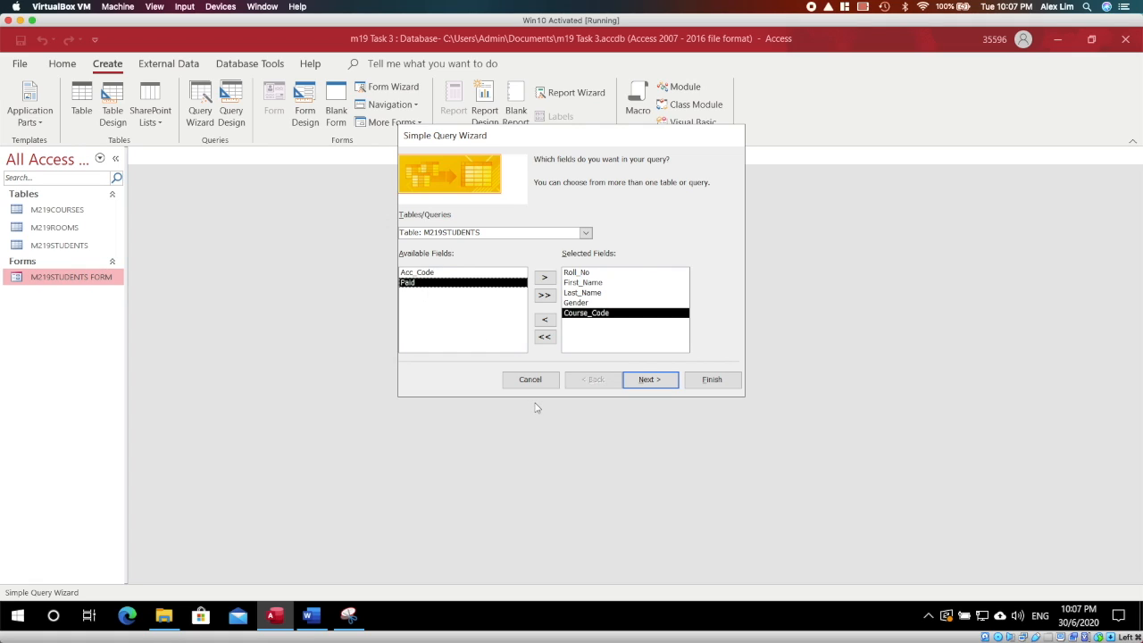
# - Add the Course, Location, Start_date and Tutor fields from the M219COURSES table to the query
pyautogui.click(585, 232)
pyautogui.click(466, 245)
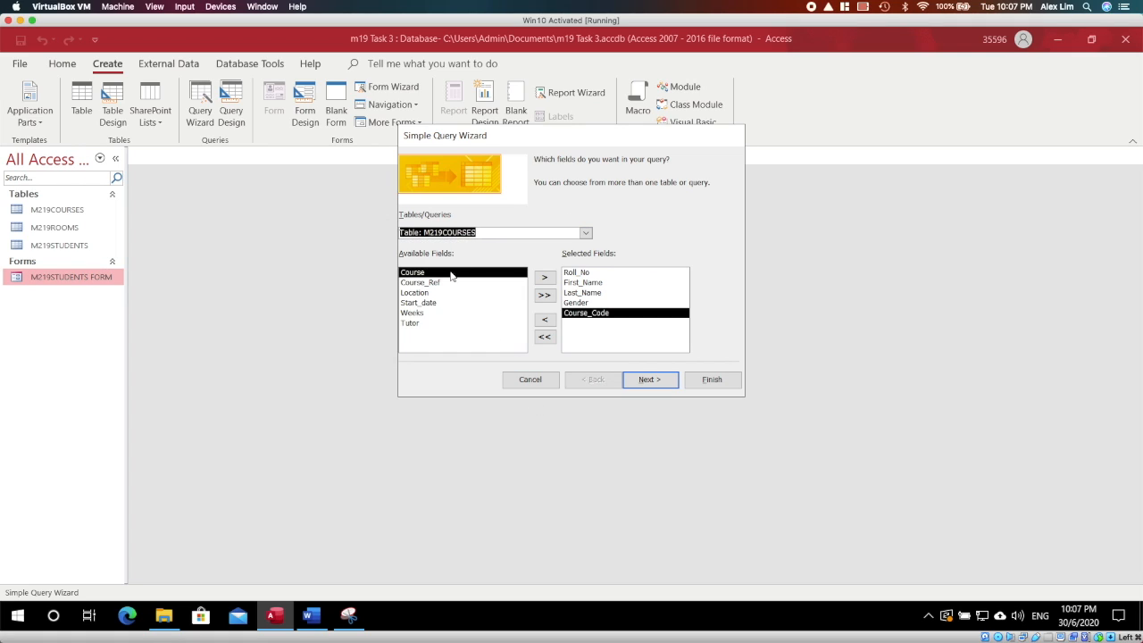
pyautogui.doubleClick(425, 276)
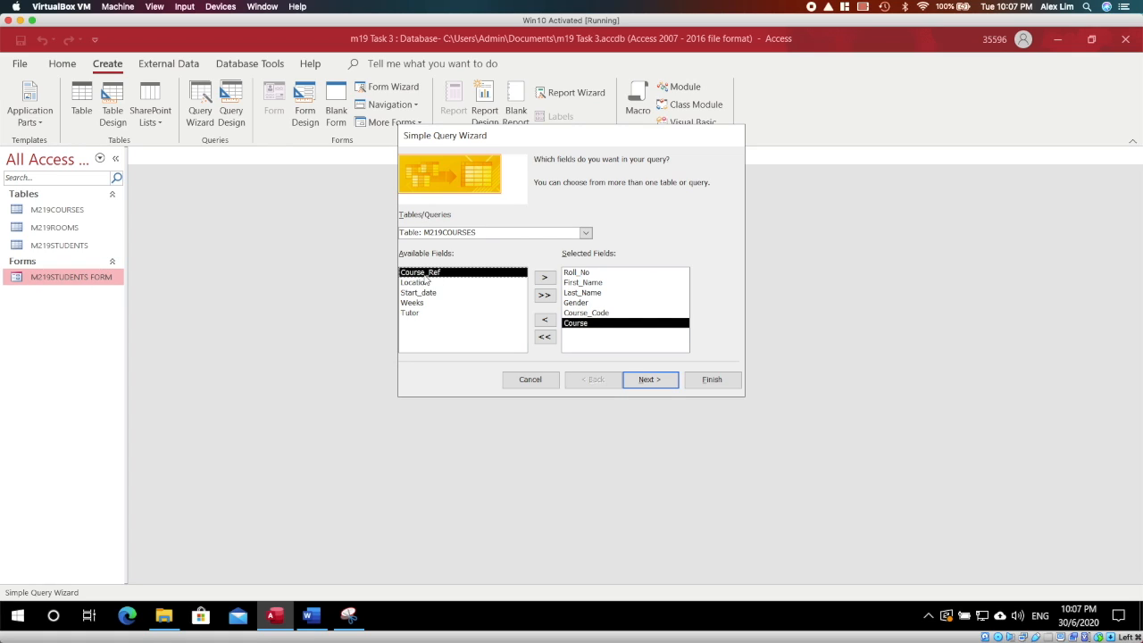
pyautogui.doubleClick(428, 282)
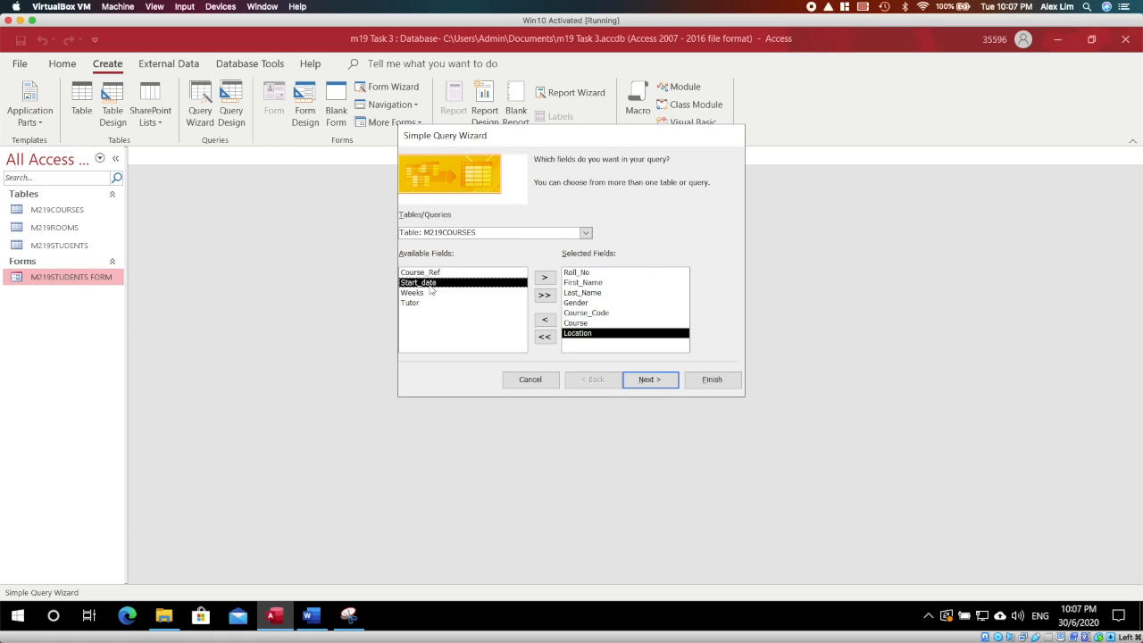
pyautogui.doubleClick(432, 284)
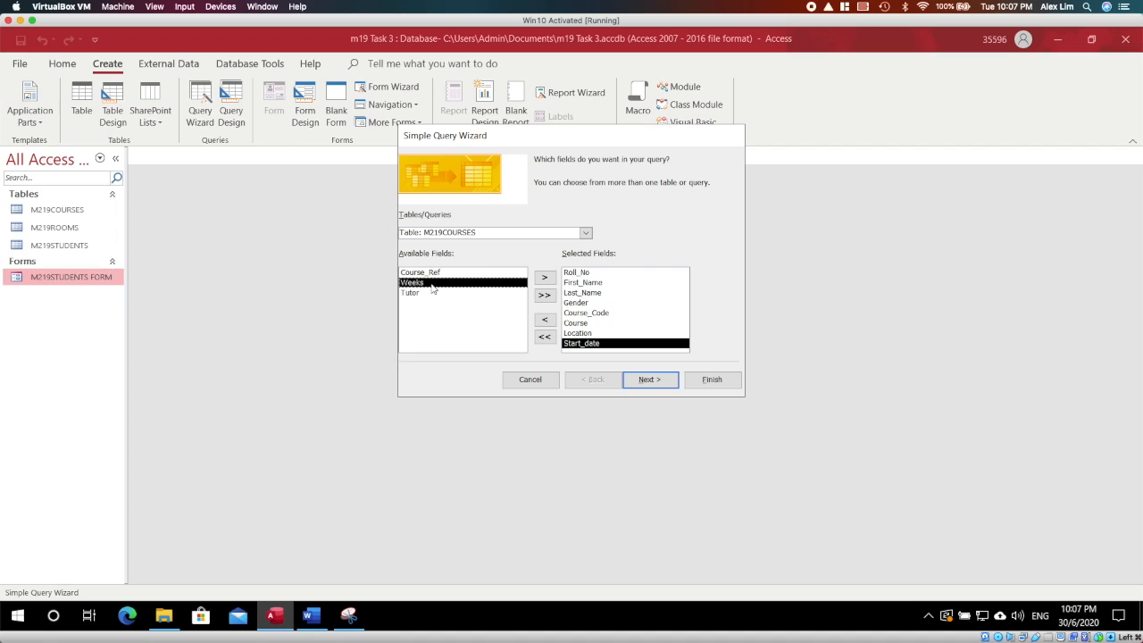
pyautogui.doubleClick(431, 293)
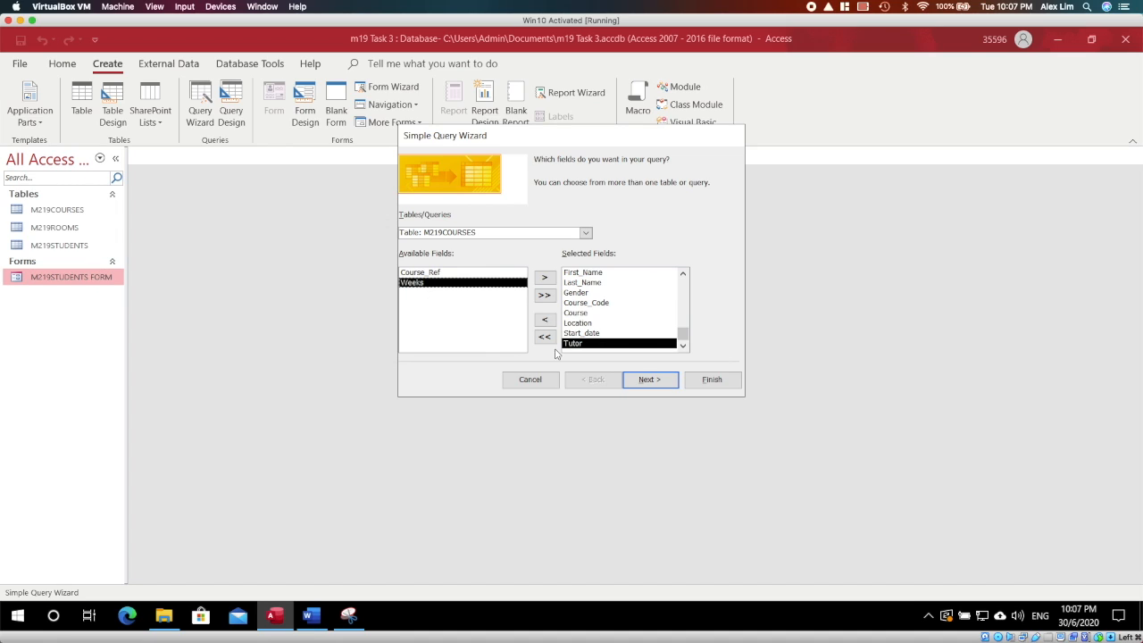
# - Title the query q27, finish the wizard with the option to modify the query design, and save the query
pyautogui.click(643, 379)
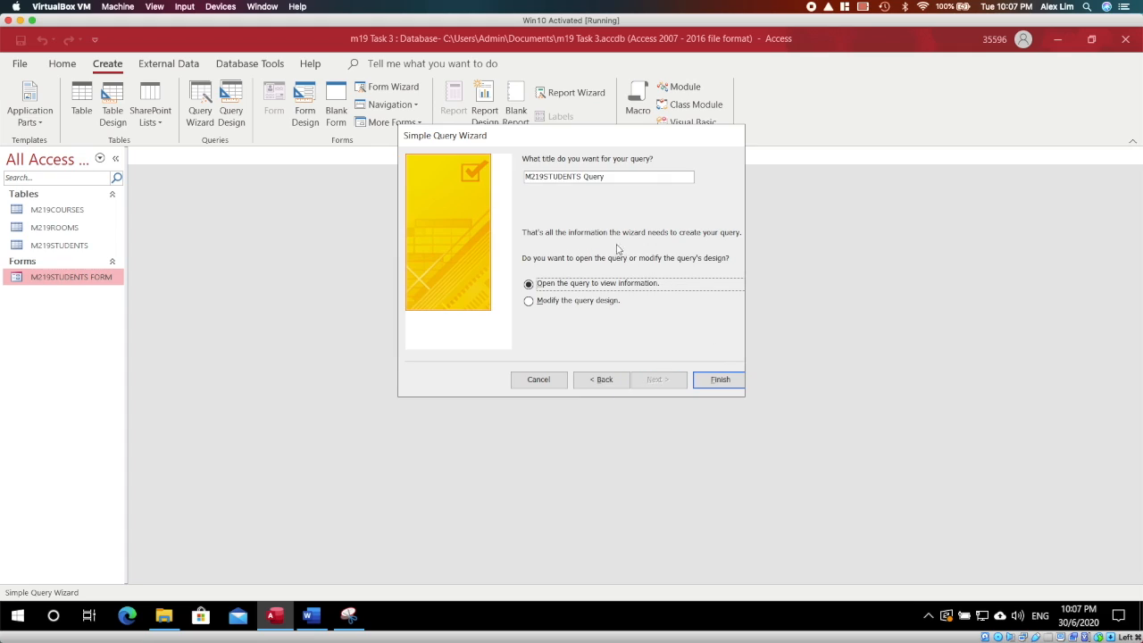
pyautogui.moveTo(485, 187); pyautogui.dragTo(506, 178)
pyautogui.write('q27')
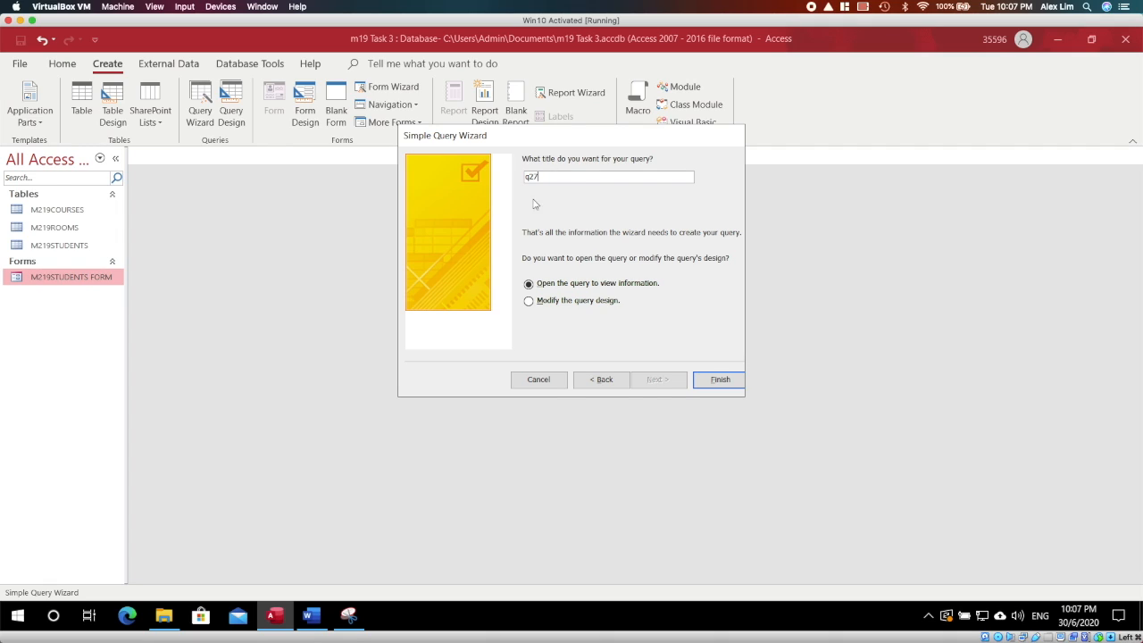
pyautogui.click(545, 301)
pyautogui.click(720, 380)
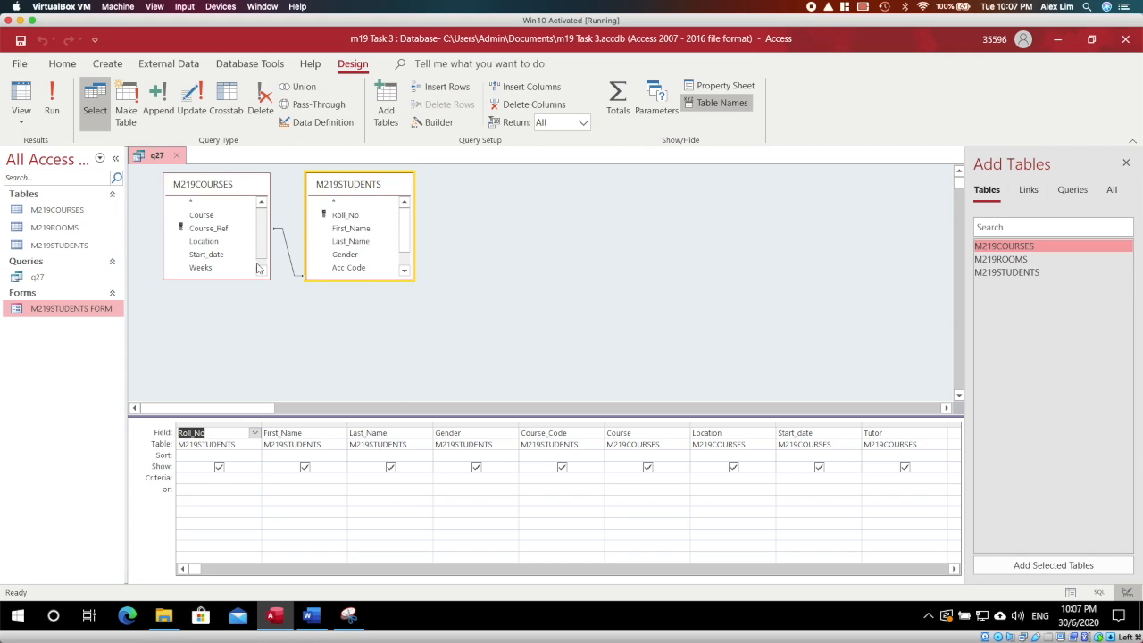
pyautogui.rightClick(170, 158)
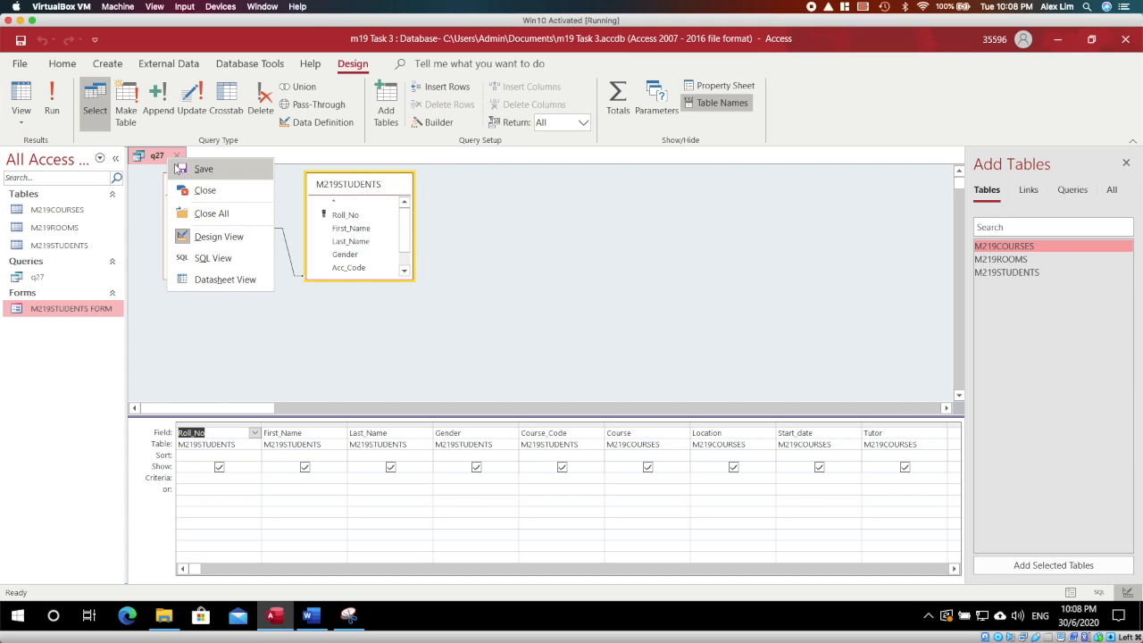
pyautogui.click(178, 169)
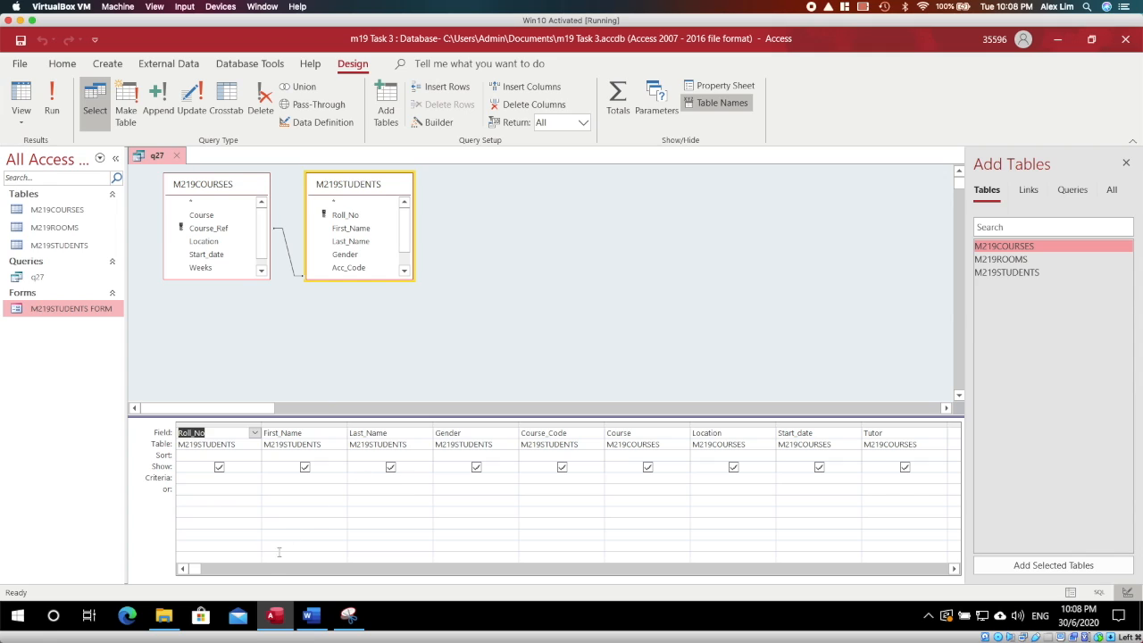
# - Enter A* as the criterion for the Course_Code field and run the query
pyautogui.moveTo(197, 569); pyautogui.dragTo(224, 568)
pyautogui.moveTo(196, 569); pyautogui.dragTo(381, 566)
pyautogui.click(373, 476)
pyautogui.write('A*')
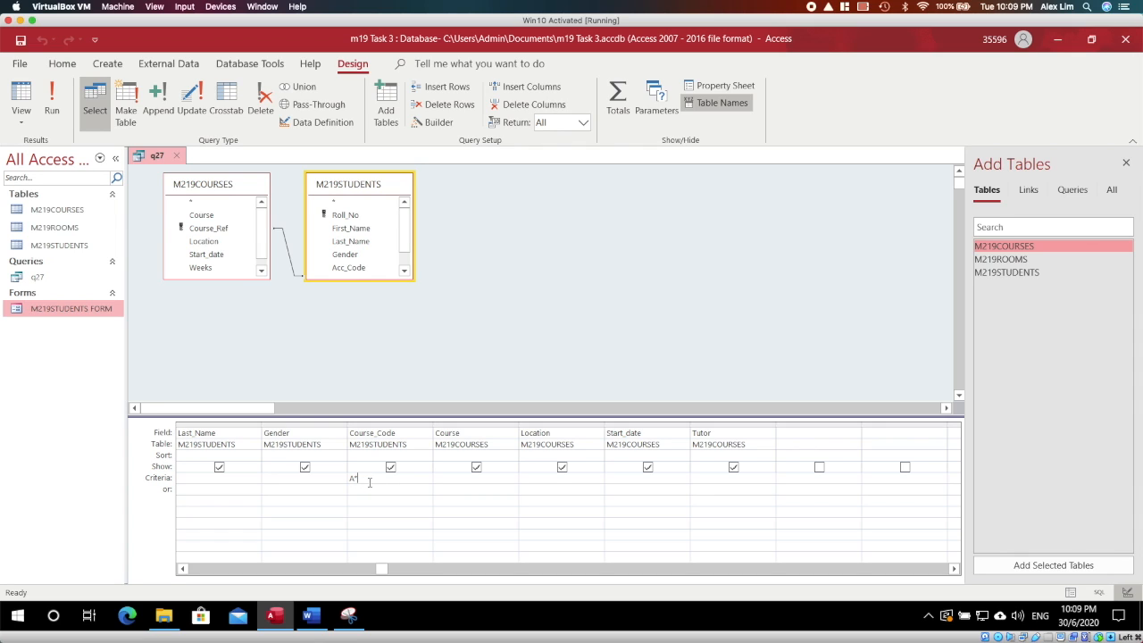
pyautogui.click(52, 100)
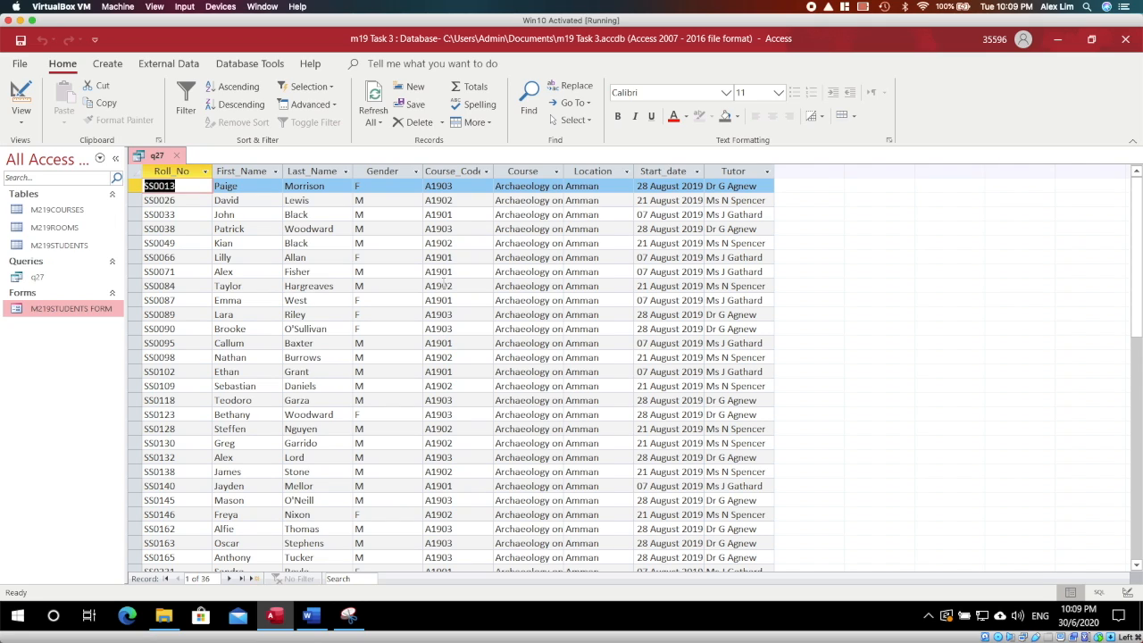
# - Replace the Course_Code criterion with A, without the wildcard, and run the query
pyautogui.rightClick(136, 155)
pyautogui.click(169, 234)
pyautogui.click(386, 478)
pyautogui.press('BackSpace')
pyautogui.press('BackSpace')
pyautogui.press('BackSpace')
pyautogui.press('BackSpace')
pyautogui.press('BackSpace')
pyautogui.press('BackSpace')
pyautogui.press('BackSpace')
pyautogui.press('BackSpace')
pyautogui.press('BackSpace')
pyautogui.write('A')
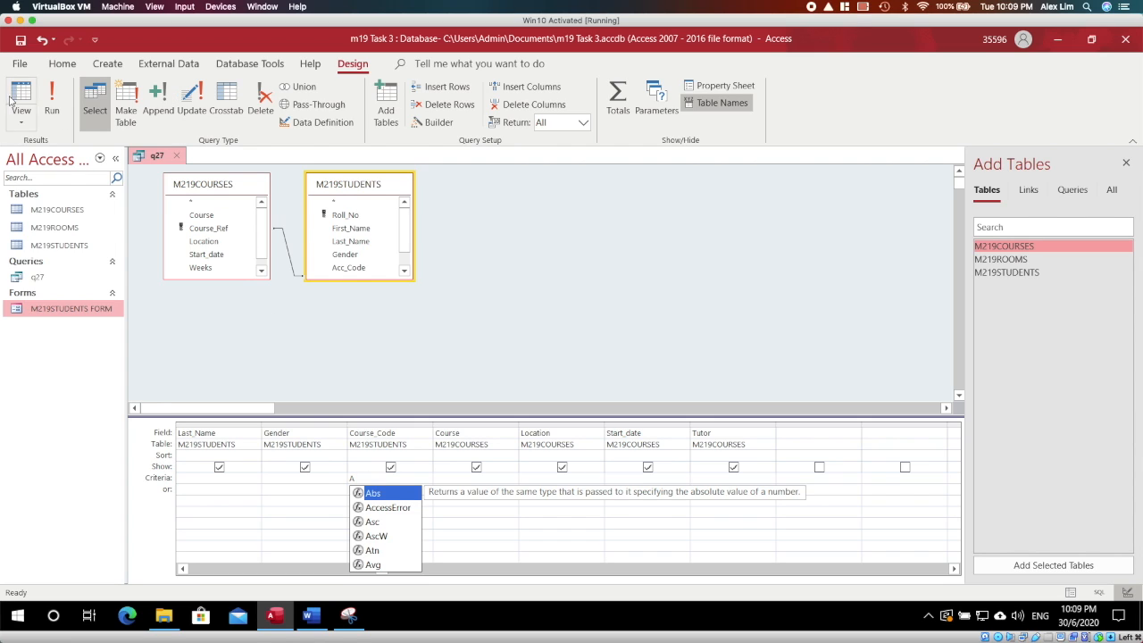
pyautogui.click(52, 98)
# - Return query q27 to design view and set the Course_Code criterion to A*
pyautogui.rightClick(157, 157)
pyautogui.click(187, 233)
pyautogui.moveTo(363, 479); pyautogui.dragTo(320, 466)
pyautogui.write('A*')
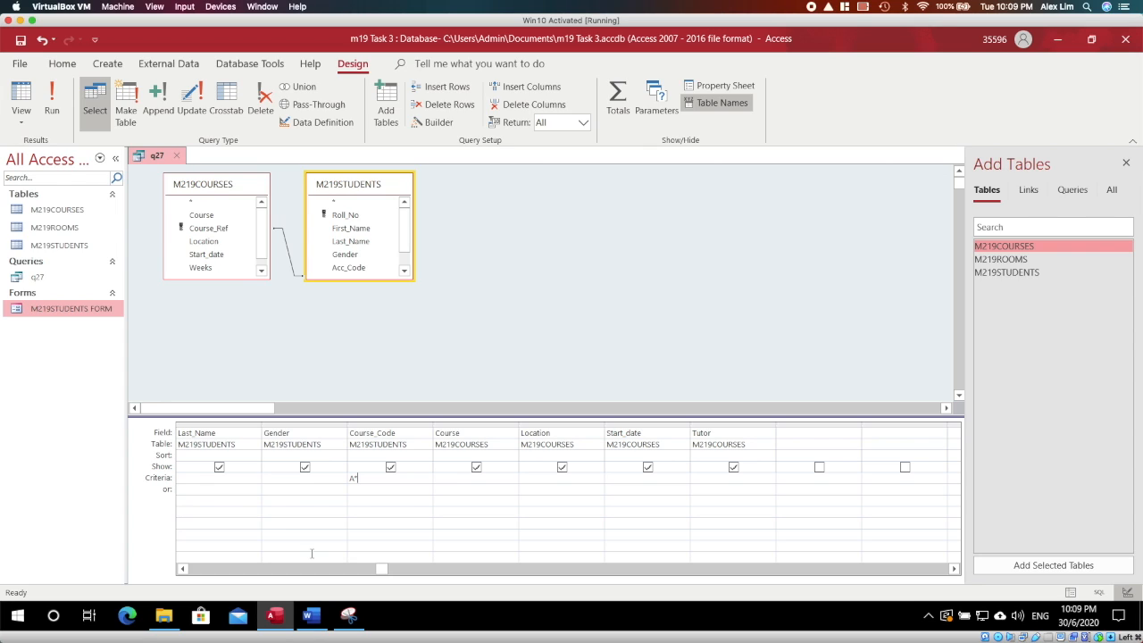
# - Save query q27 with its A* criterion on Course_Code and close it
pyautogui.rightClick(148, 159)
pyautogui.click(159, 159)
pyautogui.click(176, 158)
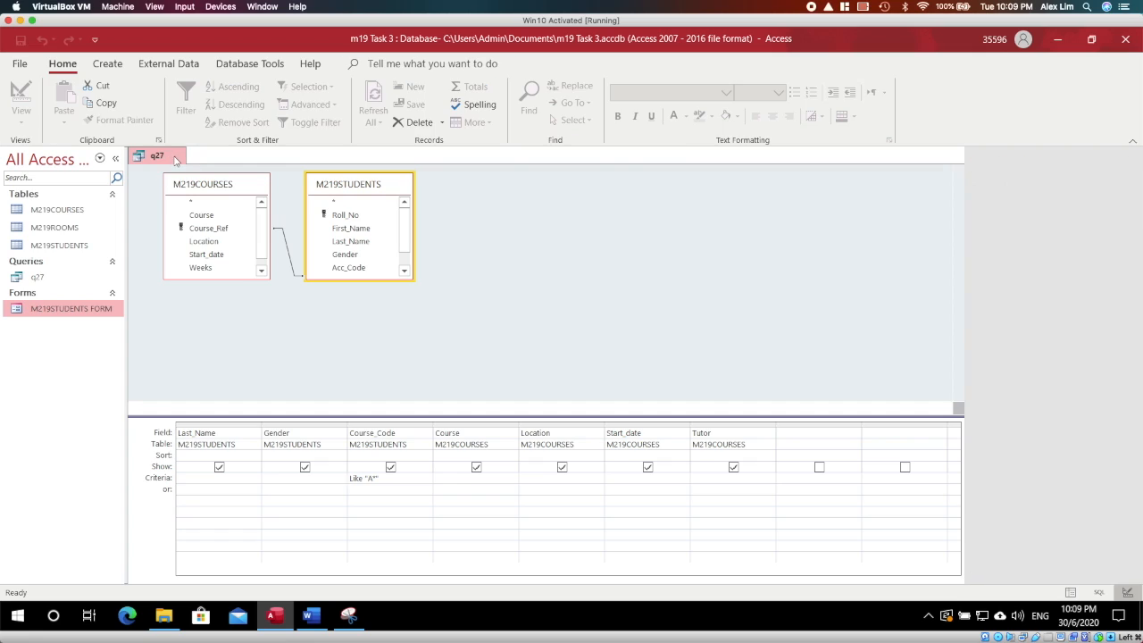
pyautogui.click(46, 262)
pyautogui.click(46, 276)
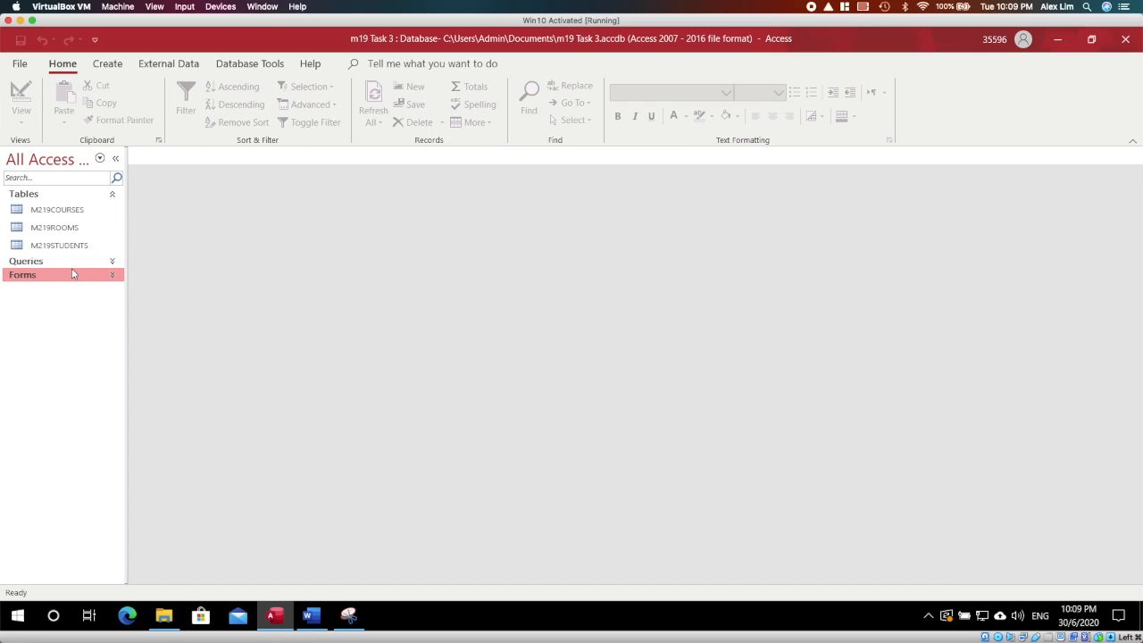
pyautogui.click(114, 262)
pyautogui.click(113, 293)
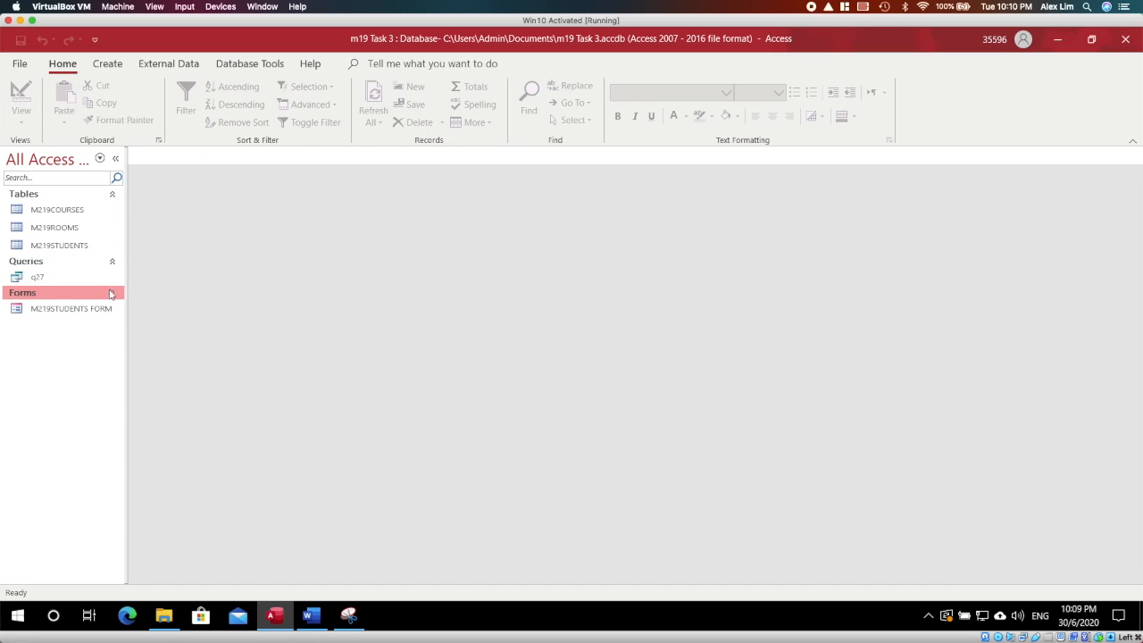
# - Start a Report Wizard report based on query q27 and include all of the query's fields
pyautogui.click(48, 278)
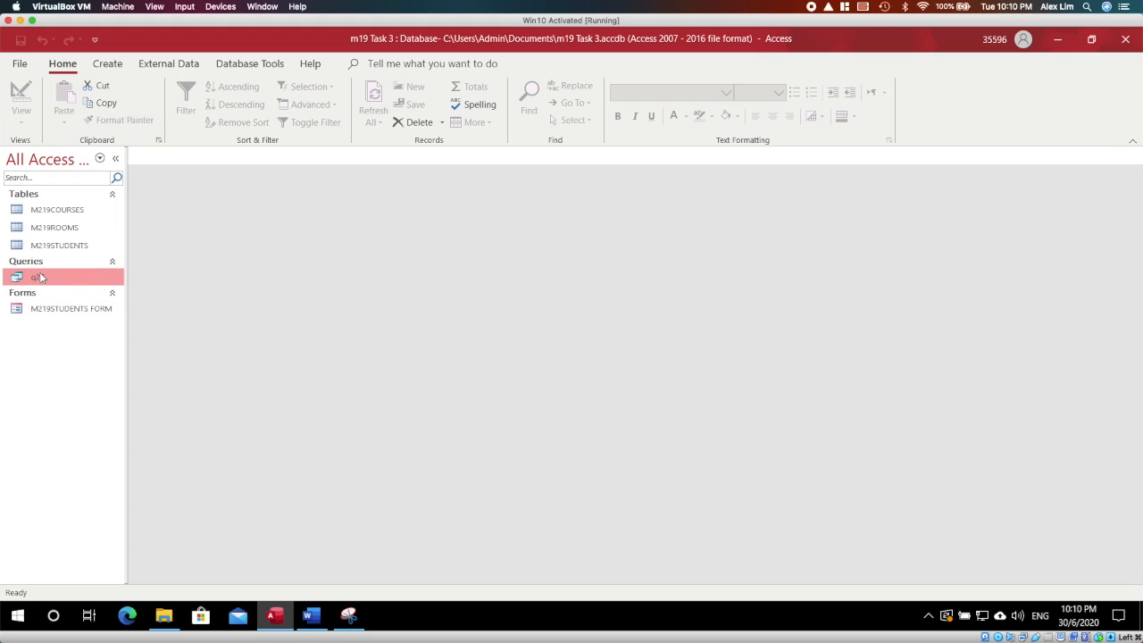
pyautogui.click(107, 64)
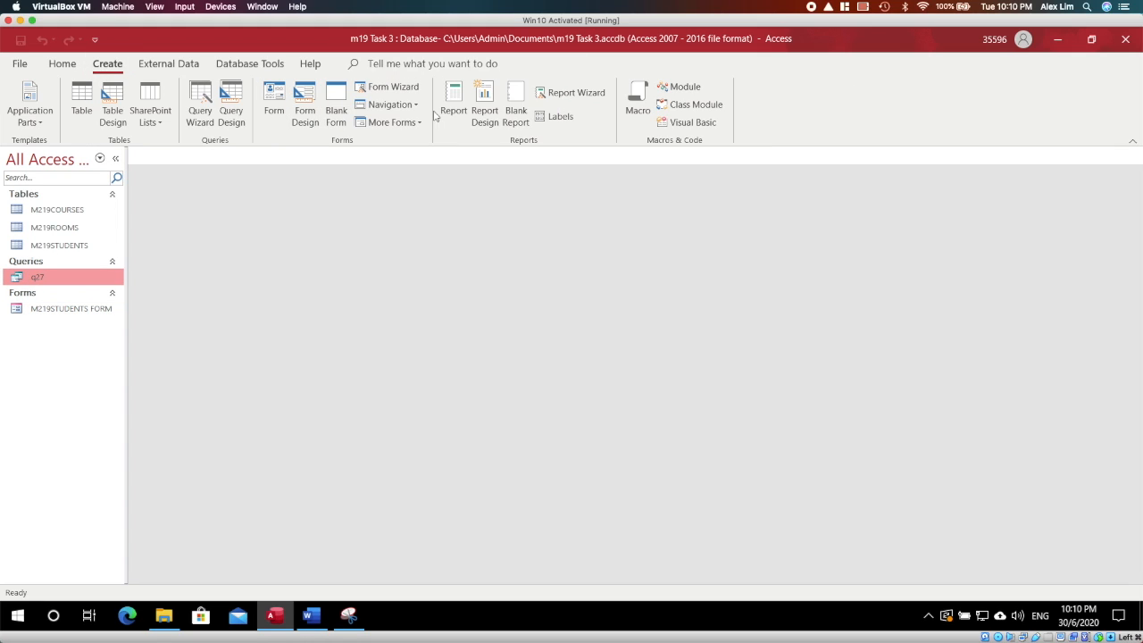
pyautogui.click(564, 94)
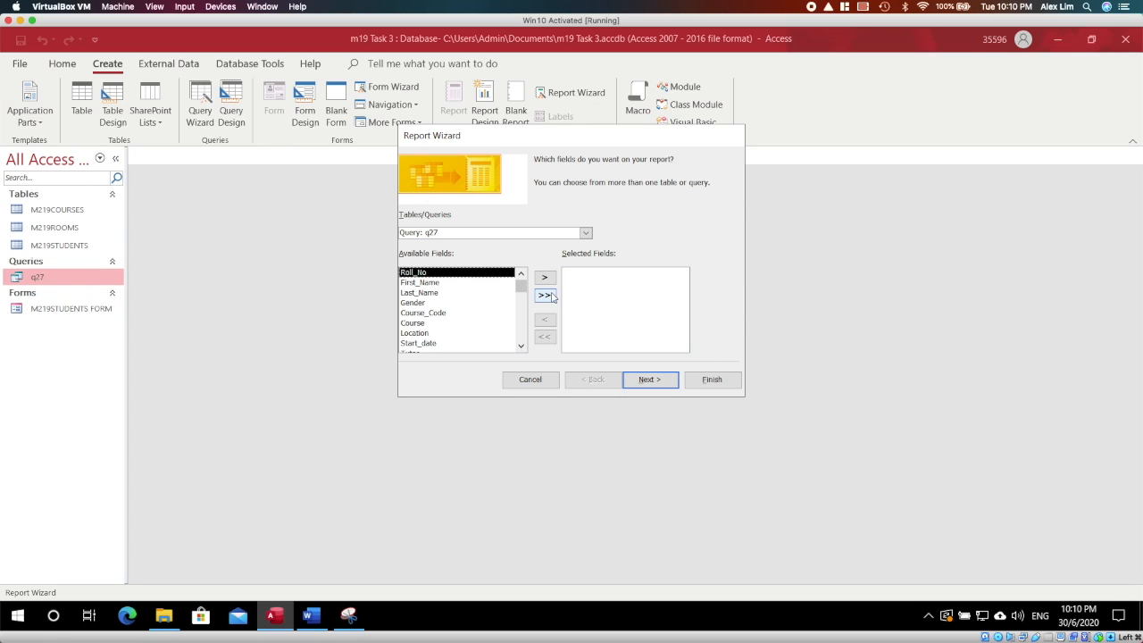
pyautogui.click(552, 300)
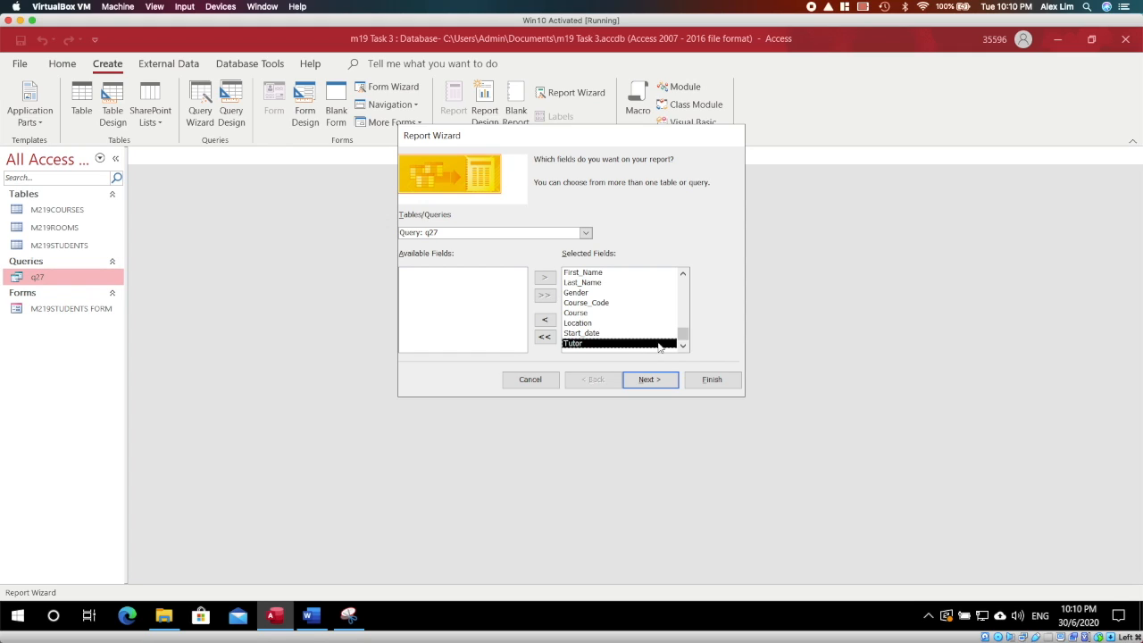
pyautogui.moveTo(679, 337)
pyautogui.mouseDown()
pyautogui.moveTo(679, 270)
pyautogui.moveTo(681, 337)
pyautogui.mouseUp()
pyautogui.click(648, 380)
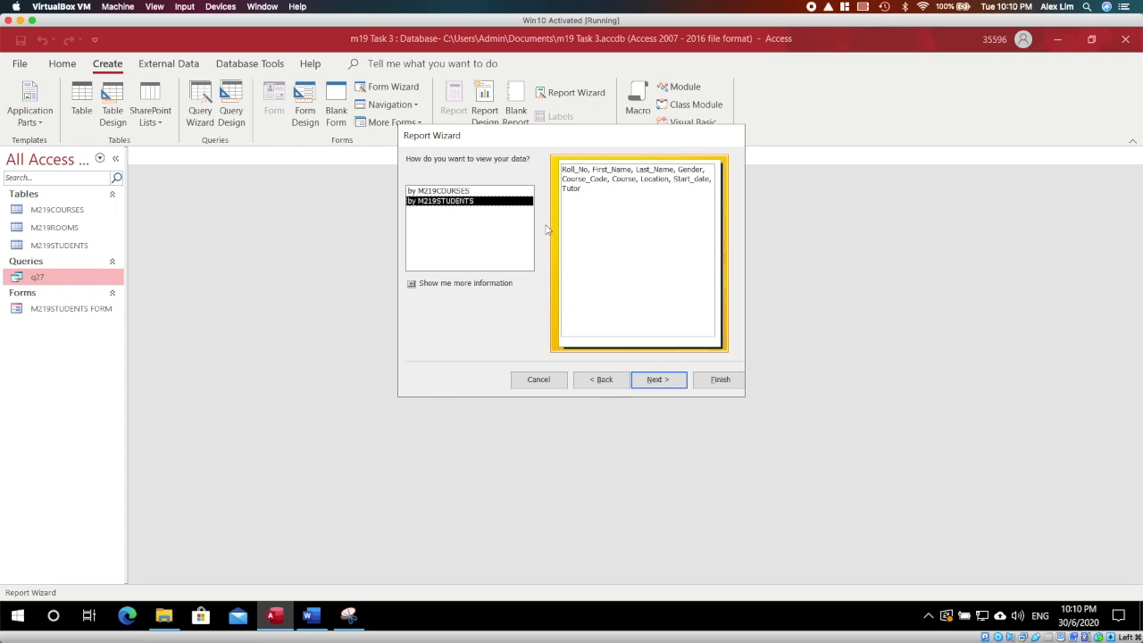
# - Compare the data view options, choose to view the data by M219STUDENTS, and add no grouping levels
pyautogui.click(472, 191)
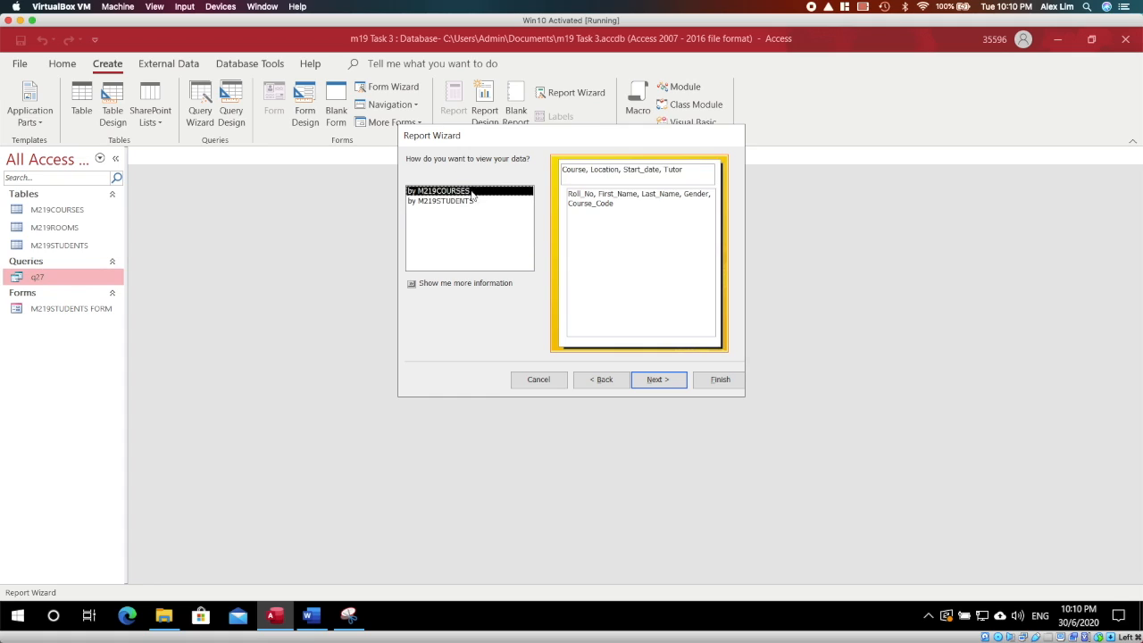
pyautogui.click(476, 202)
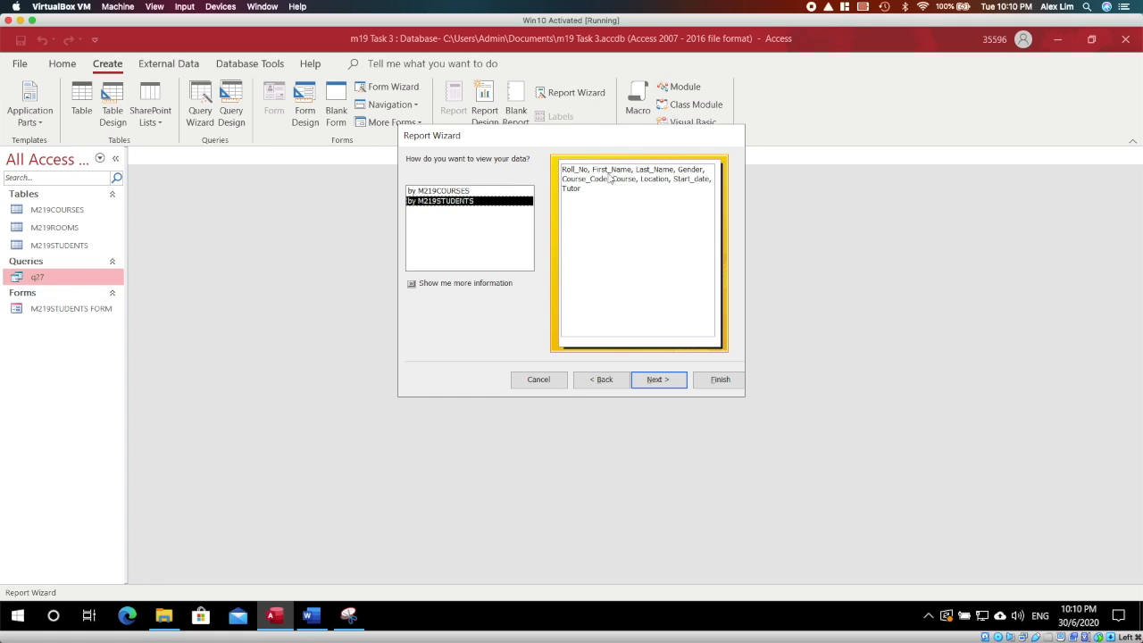
pyautogui.click(463, 192)
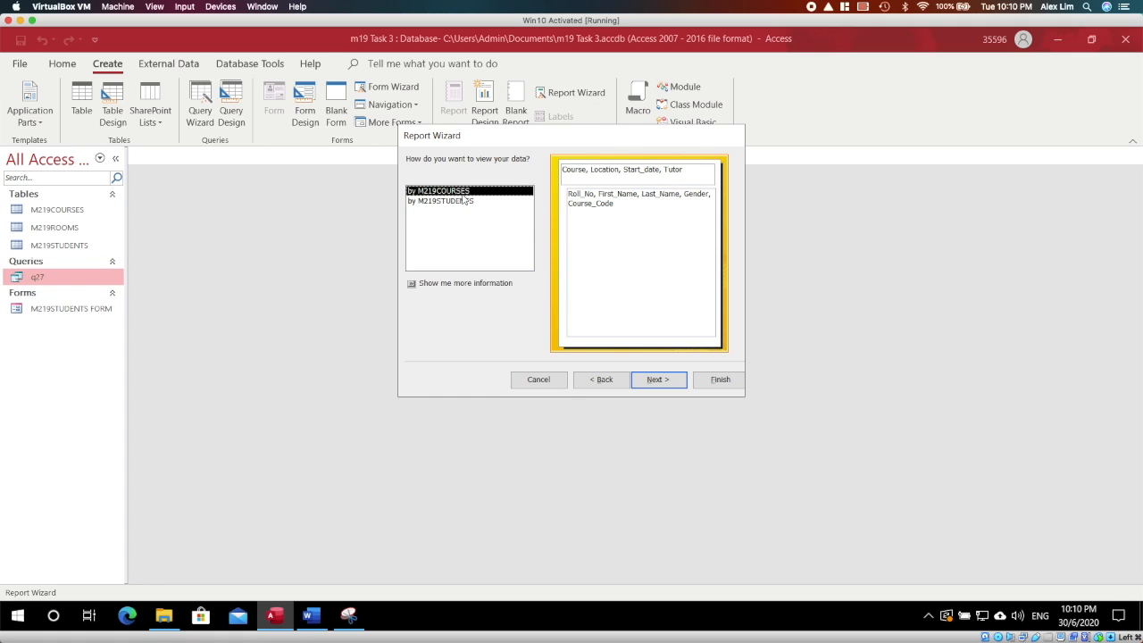
pyautogui.click(466, 202)
pyautogui.click(468, 192)
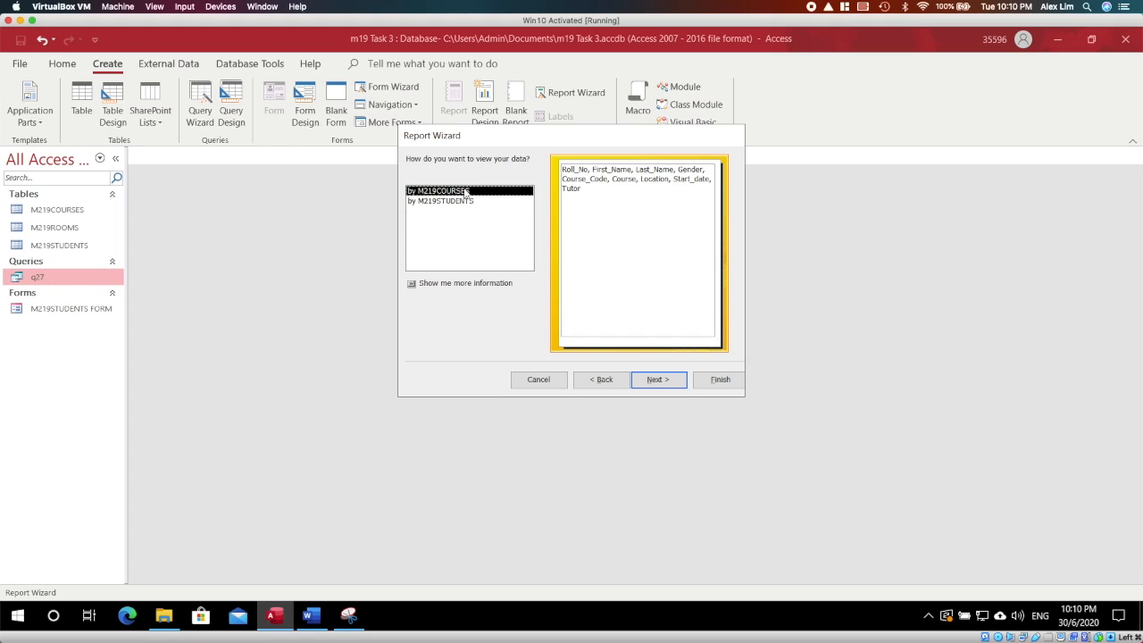
pyautogui.click(469, 201)
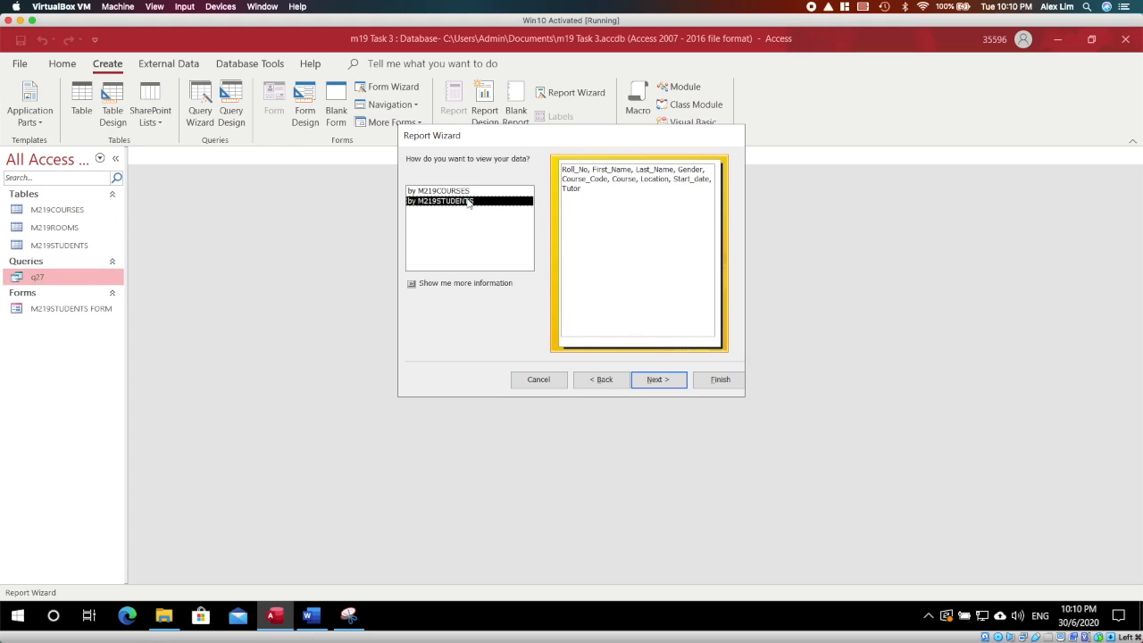
pyautogui.click(658, 380)
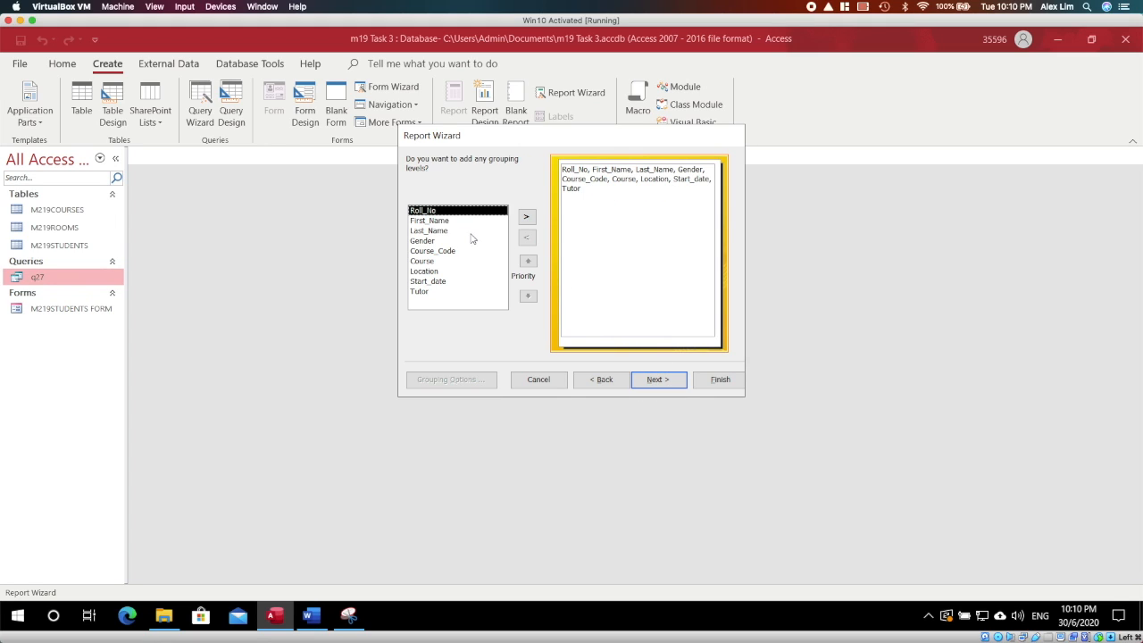
pyautogui.click(657, 387)
# - Sort the report by Course_Code and then Last_Name, both ascending, and use a tabular layout in landscape orientation
pyautogui.click(671, 210)
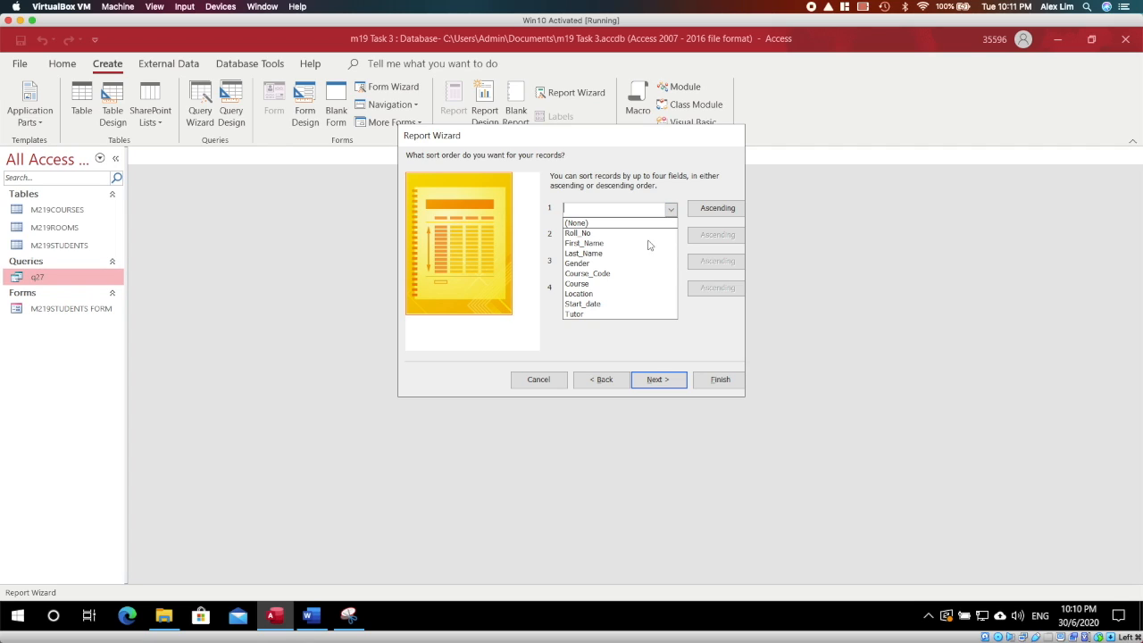
pyautogui.click(639, 273)
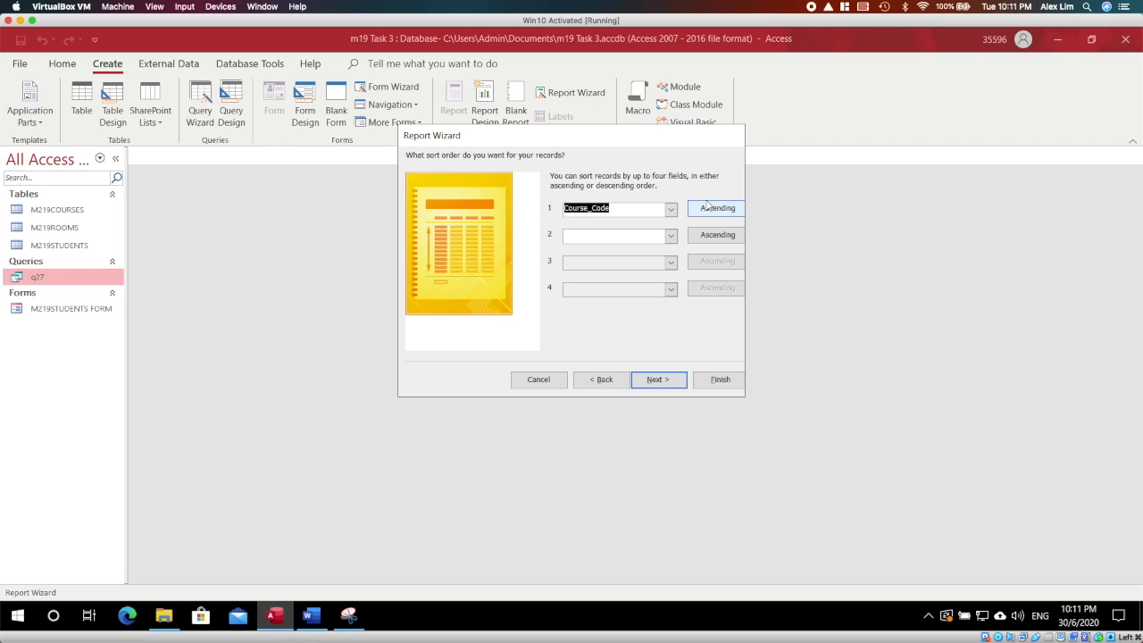
pyautogui.click(671, 237)
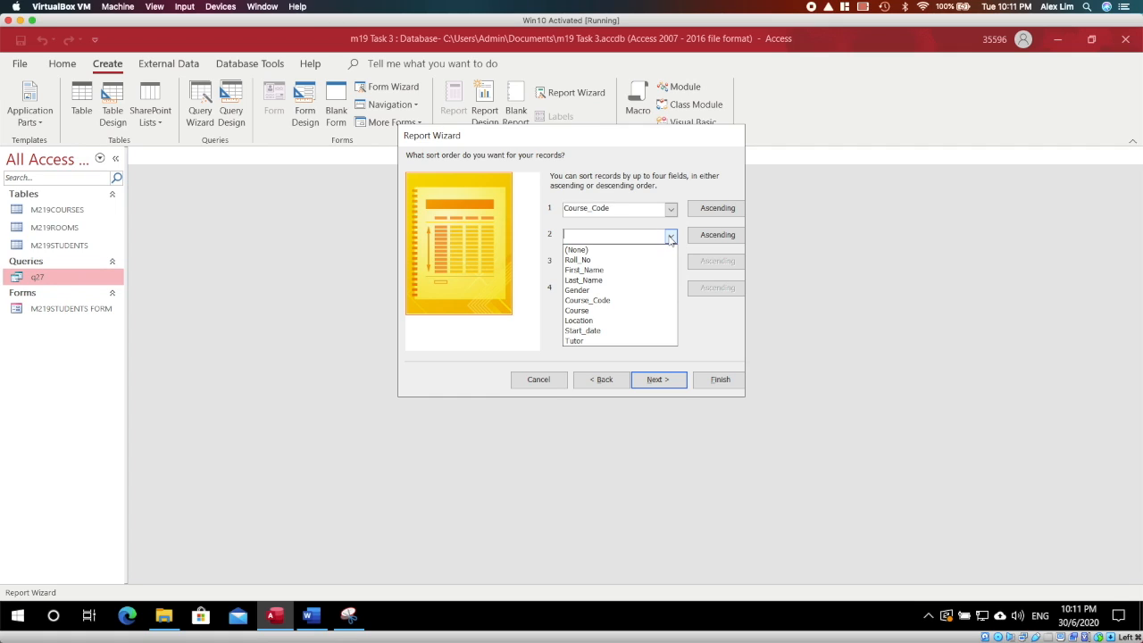
pyautogui.click(585, 279)
pyautogui.click(652, 381)
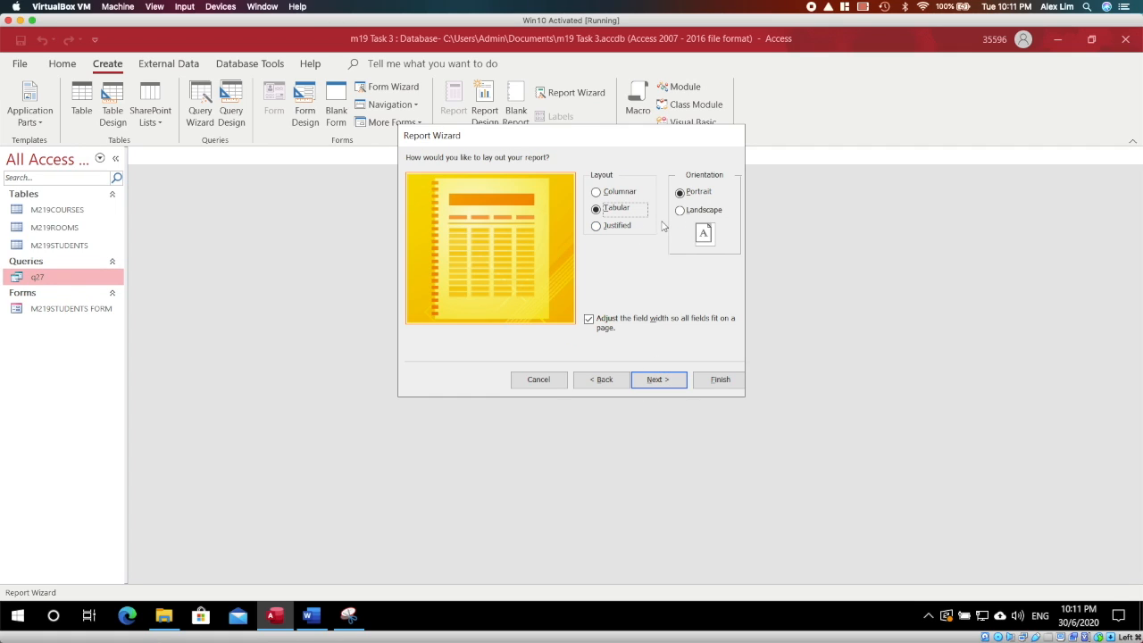
pyautogui.click(683, 211)
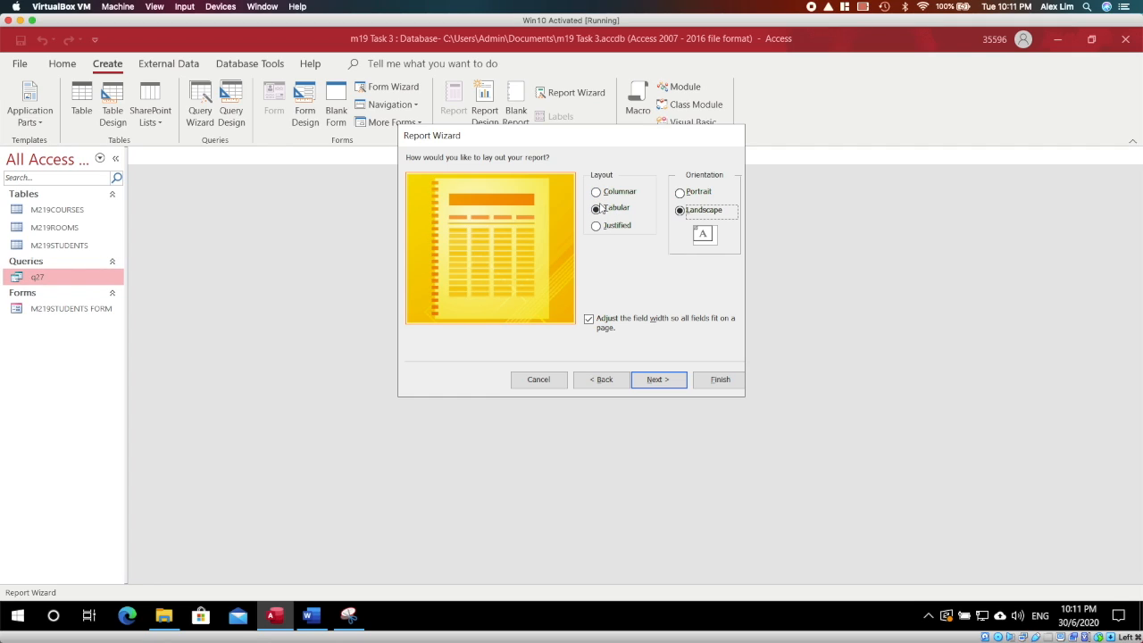
pyautogui.click(654, 379)
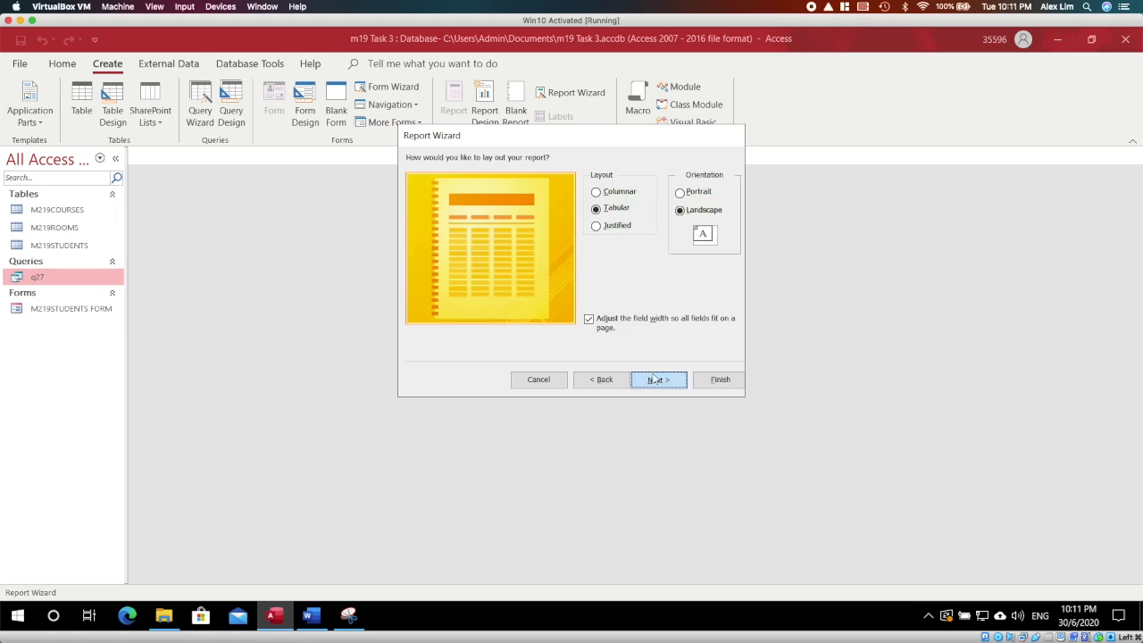
# - Title the report q27 and finish the wizard with the option to preview the report
pyautogui.moveTo(585, 178); pyautogui.dragTo(471, 183)
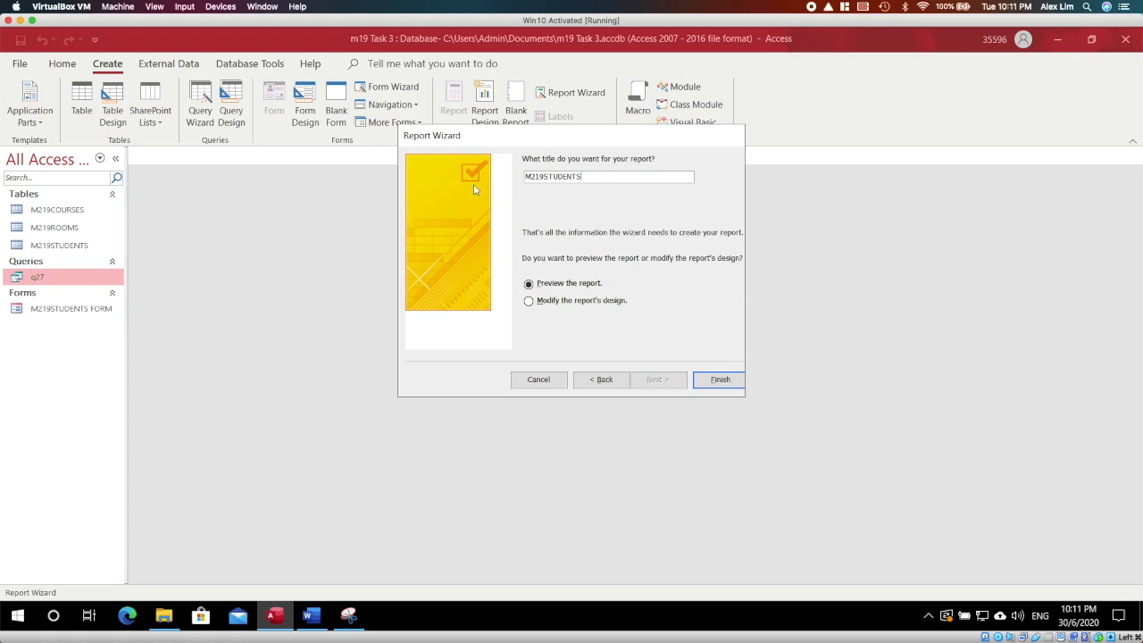
pyautogui.moveTo(593, 177); pyautogui.dragTo(489, 192)
pyautogui.write('q27')
pyautogui.click(554, 302)
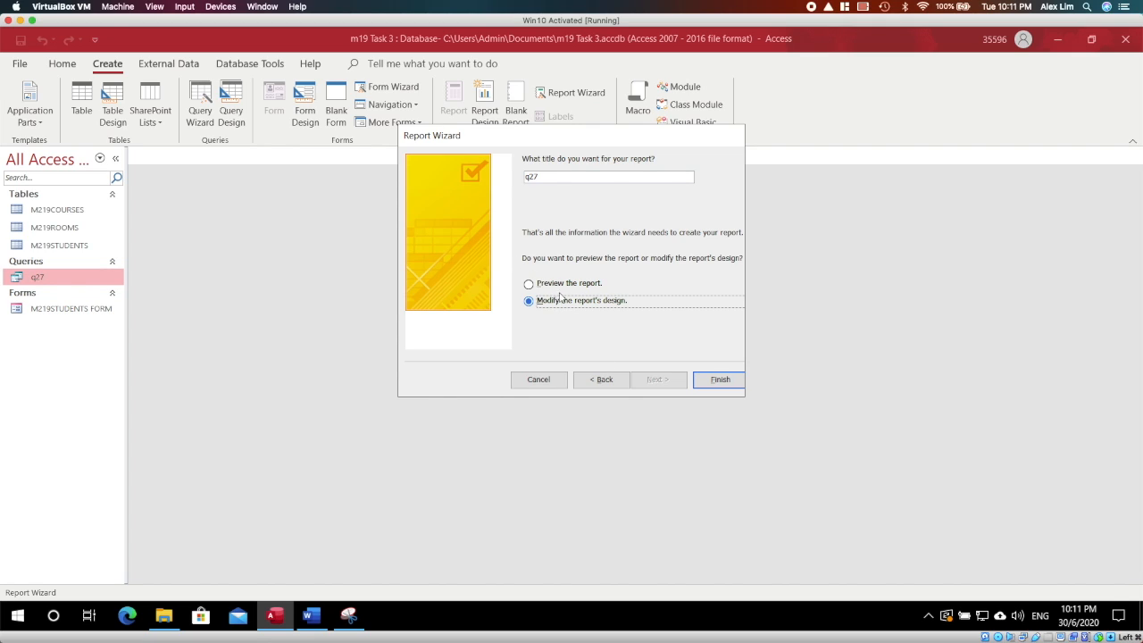
pyautogui.click(582, 284)
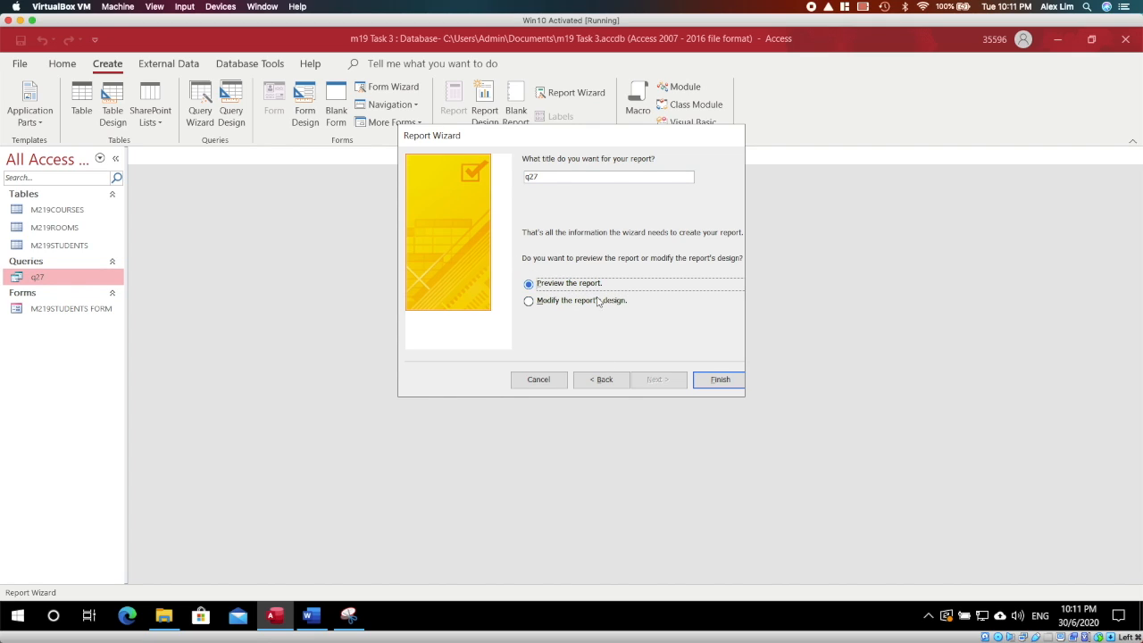
pyautogui.click(714, 379)
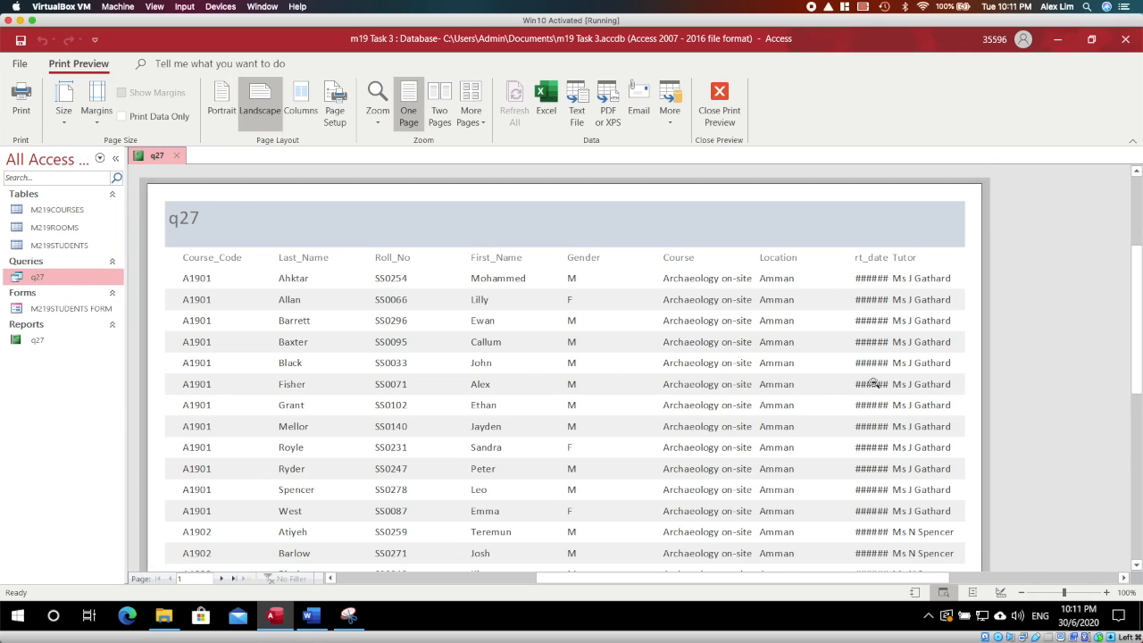
# - Look through the previewed q27 report and switch it to layout view
pyautogui.scroll(-3, 872, 381)
pyautogui.scroll(-8, 872, 382)
pyautogui.scroll(14, 867, 376)
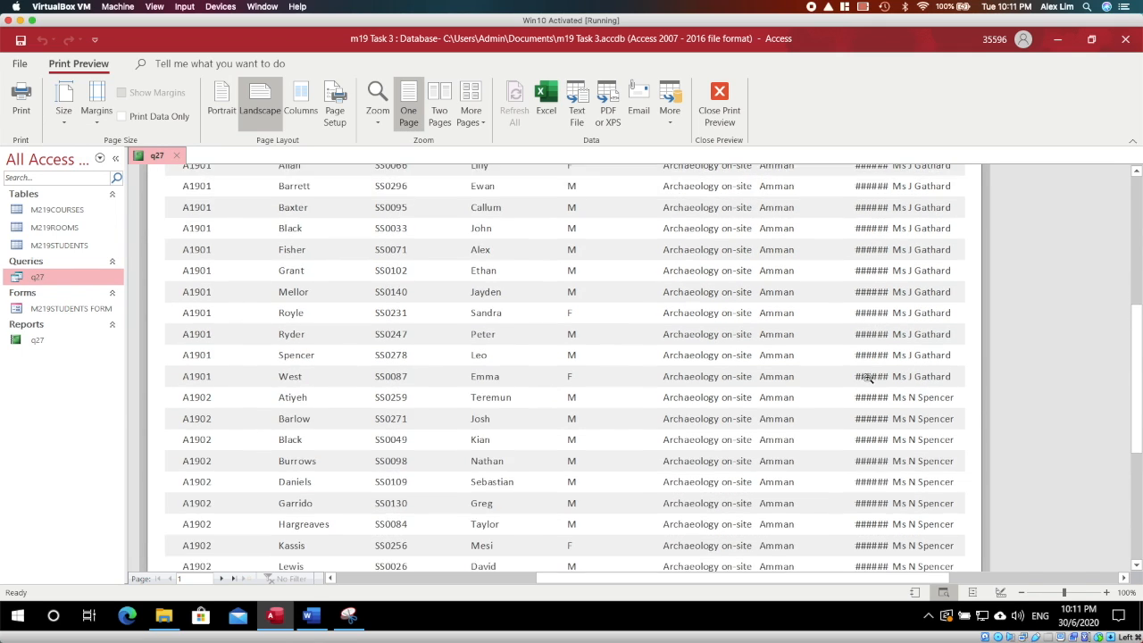
pyautogui.scroll(-3, 864, 374)
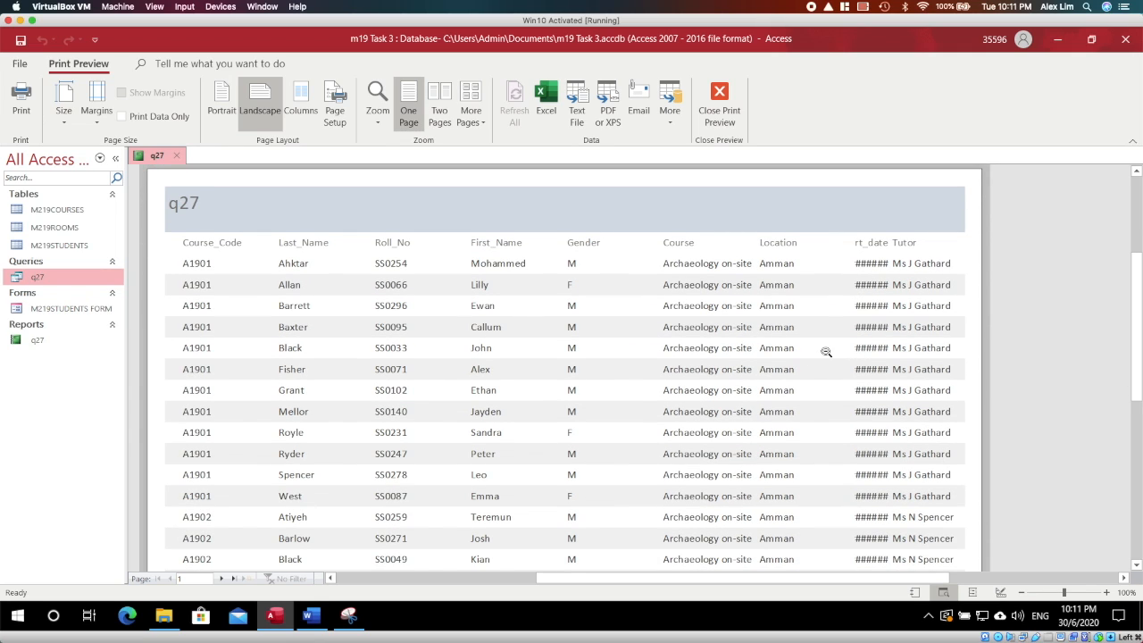
pyautogui.rightClick(153, 159)
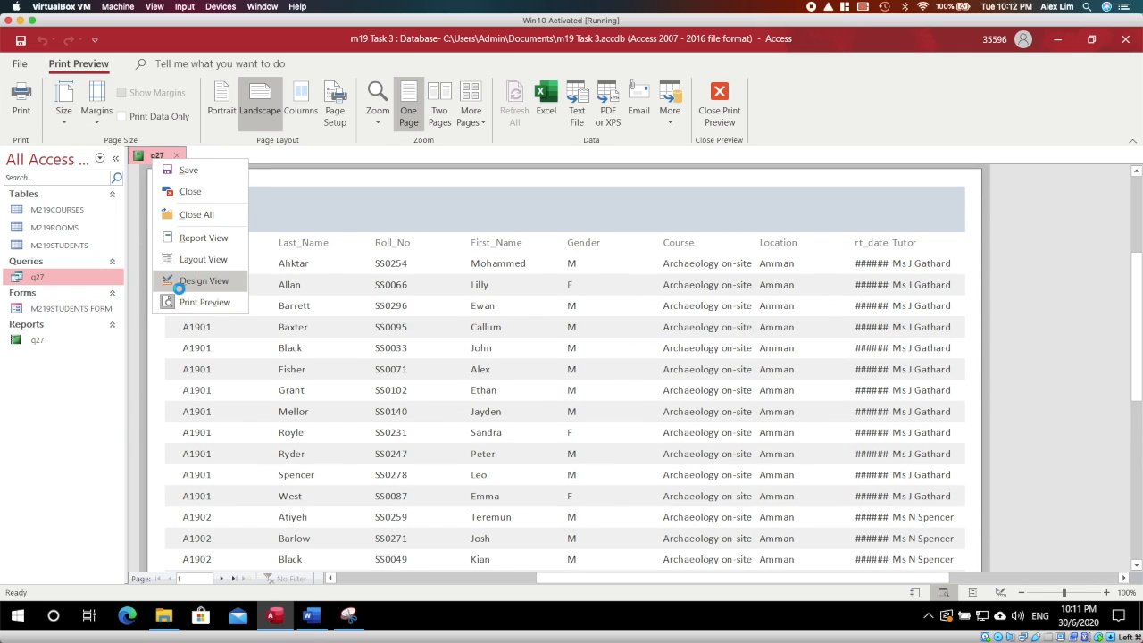
pyautogui.click(179, 288)
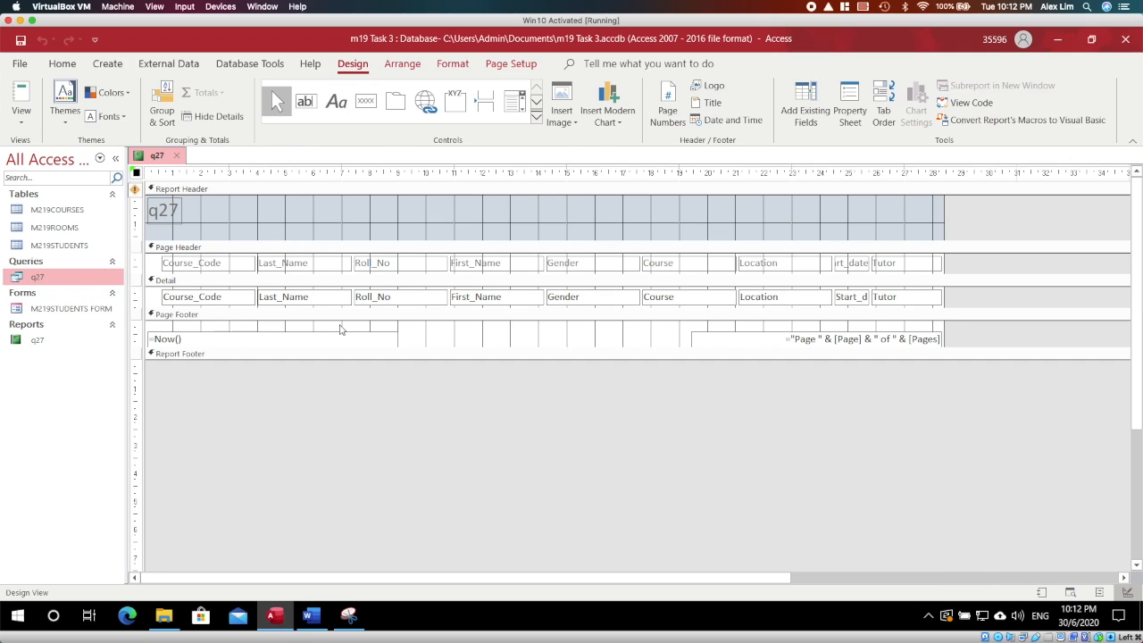
pyautogui.rightClick(152, 161)
pyautogui.click(193, 259)
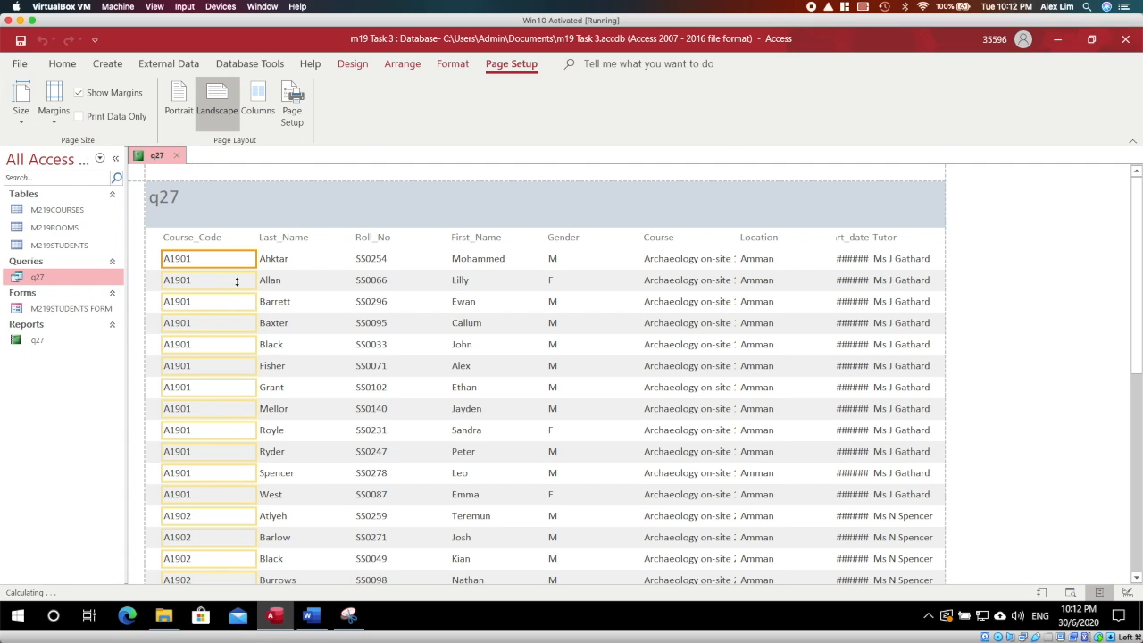
# - Narrow the Course_Code, Last_Name and Roll_No columns, headings and values together, to just fit their contents
pyautogui.click(200, 239)
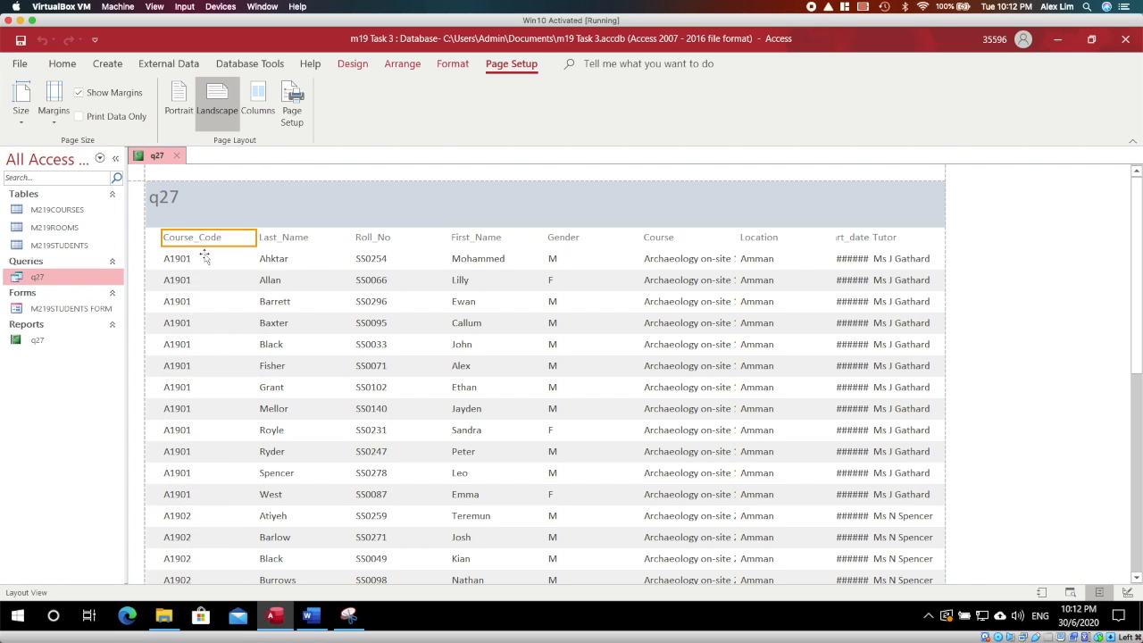
pyautogui.keyDown('ctrl'); pyautogui.click(204, 259); pyautogui.keyUp('ctrl')
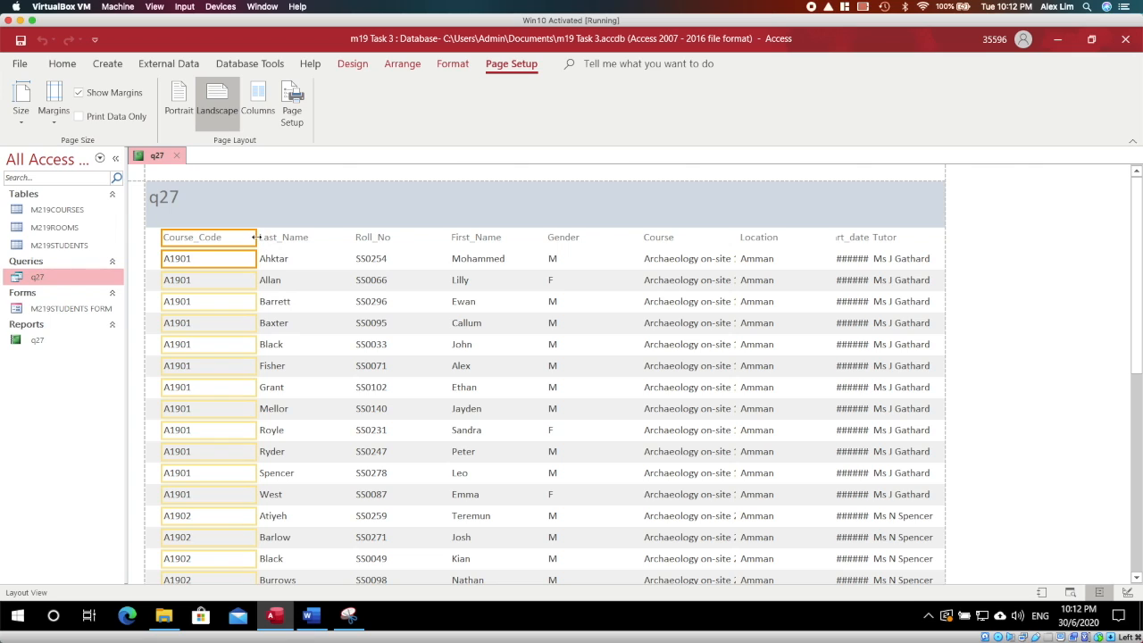
pyautogui.moveTo(254, 237); pyautogui.dragTo(231, 236)
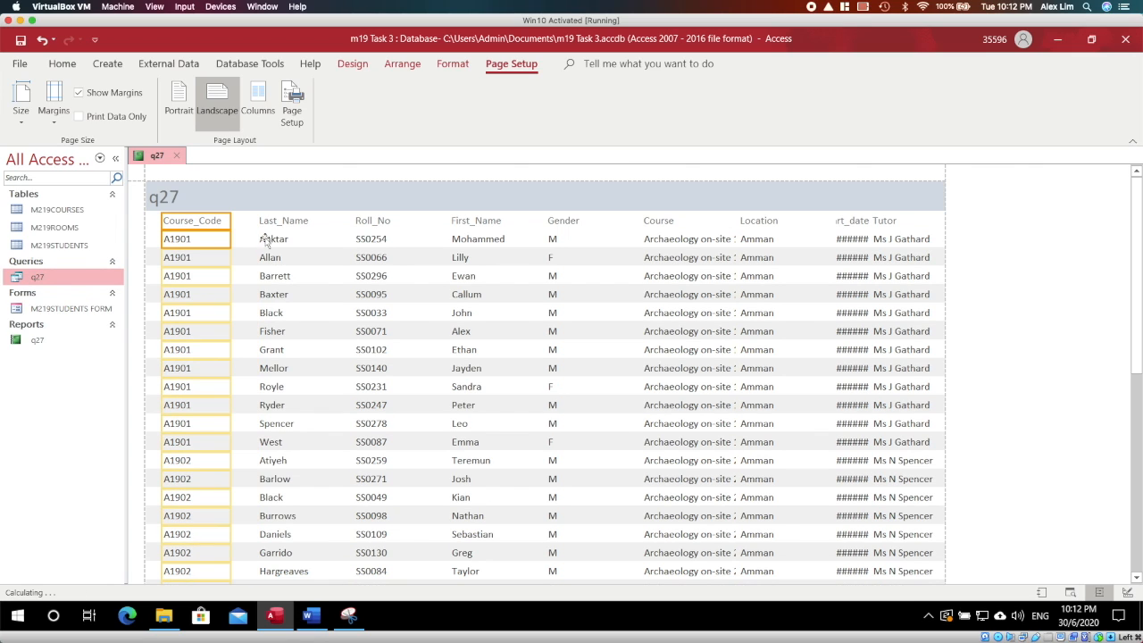
pyautogui.click(275, 225)
pyautogui.keyDown('ctrl'); pyautogui.click(273, 236); pyautogui.keyUp('ctrl')
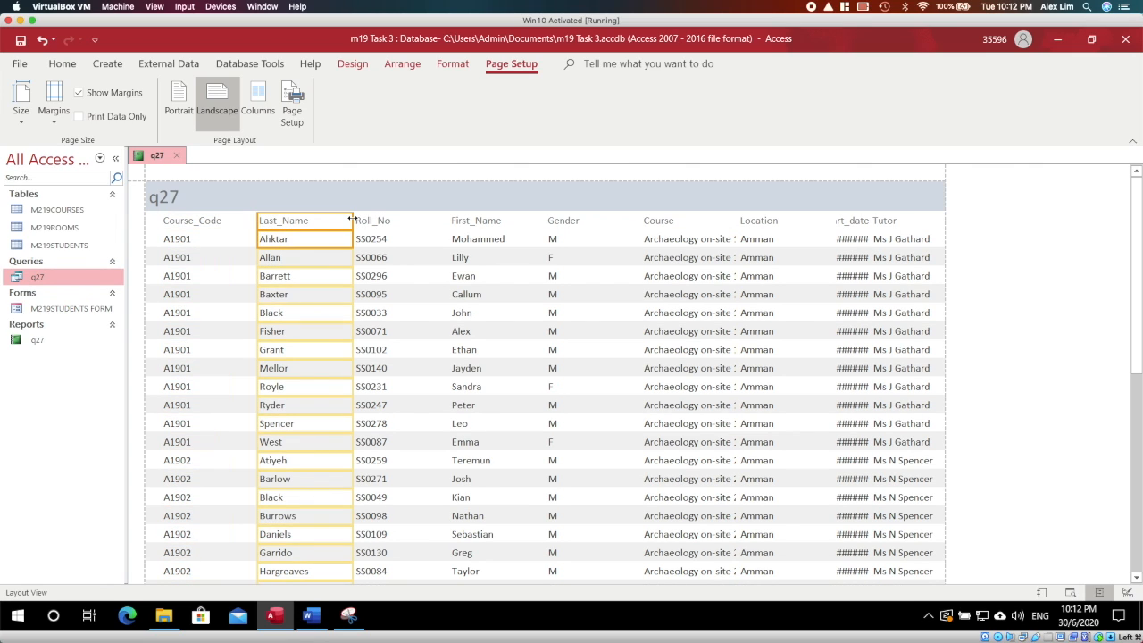
pyautogui.click(386, 219)
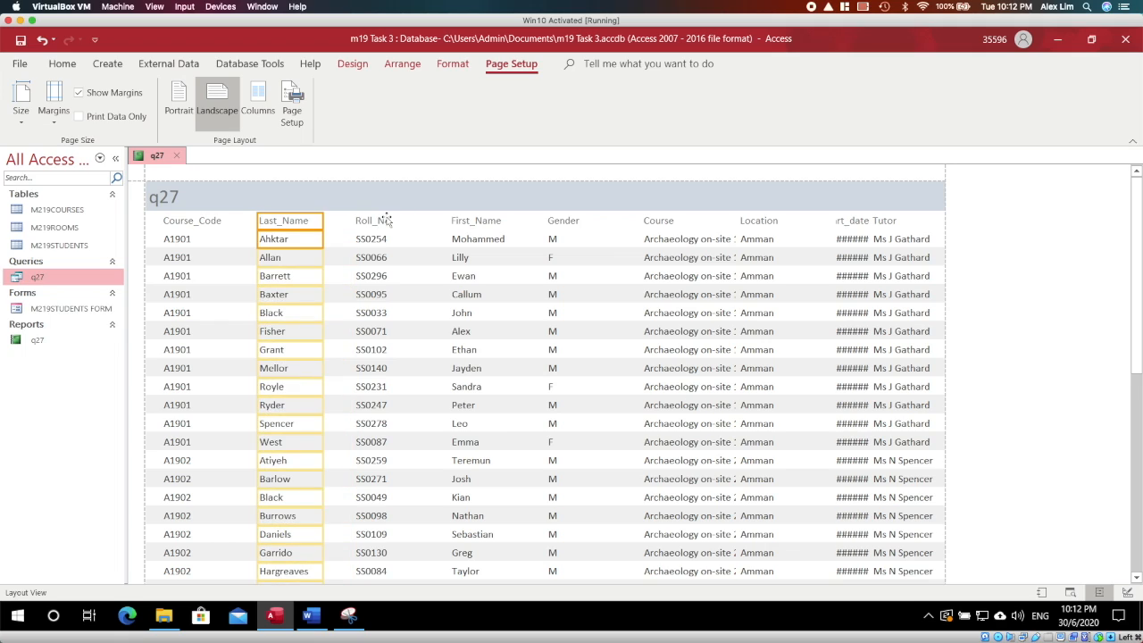
pyautogui.keyDown('ctrl'); pyautogui.click(388, 237); pyautogui.keyUp('ctrl')
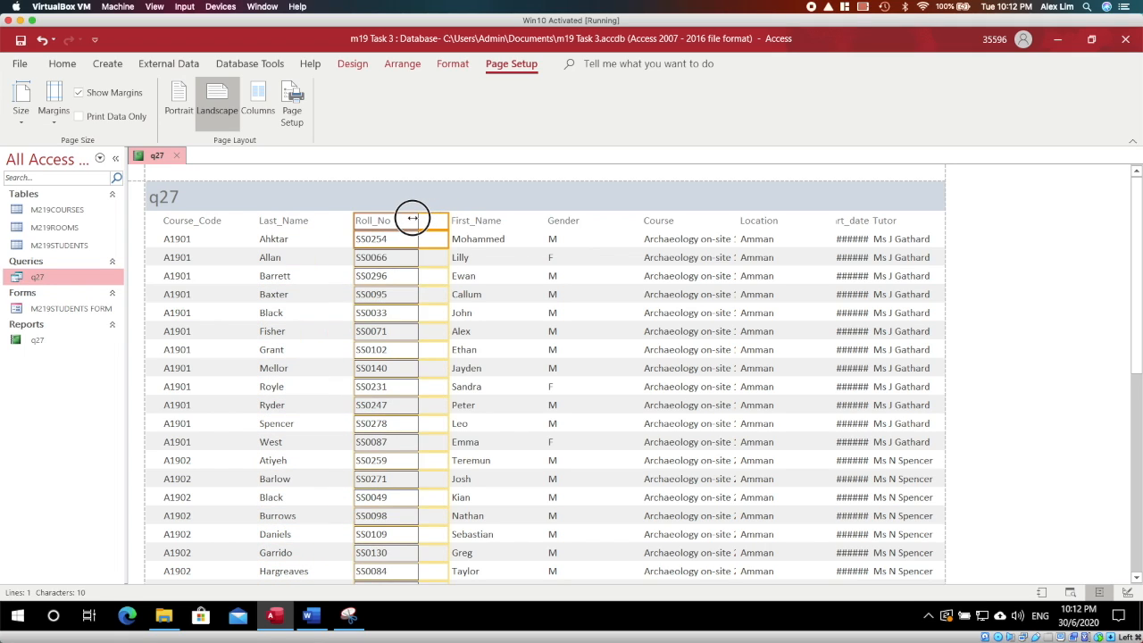
# - Narrow the First_Name and Gender columns, headings and values together, to free space before the Course column
pyautogui.click(476, 225)
pyautogui.keyDown('ctrl'); pyautogui.click(482, 238); pyautogui.keyUp('ctrl')
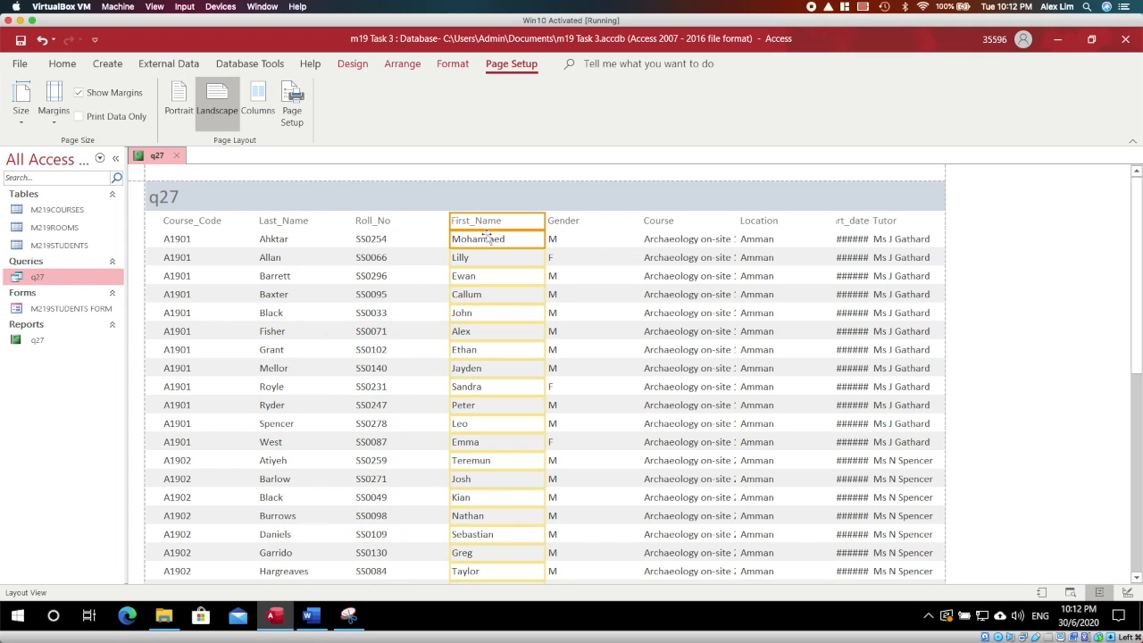
pyautogui.moveTo(523, 220); pyautogui.dragTo(522, 219)
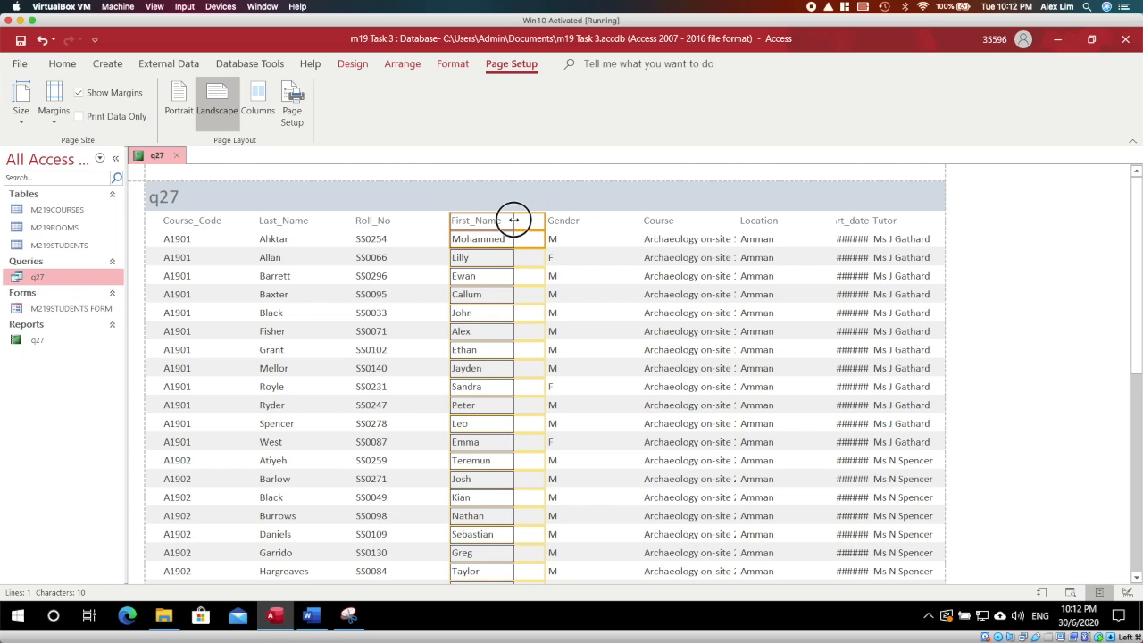
pyautogui.click(571, 221)
pyautogui.keyDown('ctrl'); pyautogui.click(571, 239); pyautogui.keyUp('ctrl')
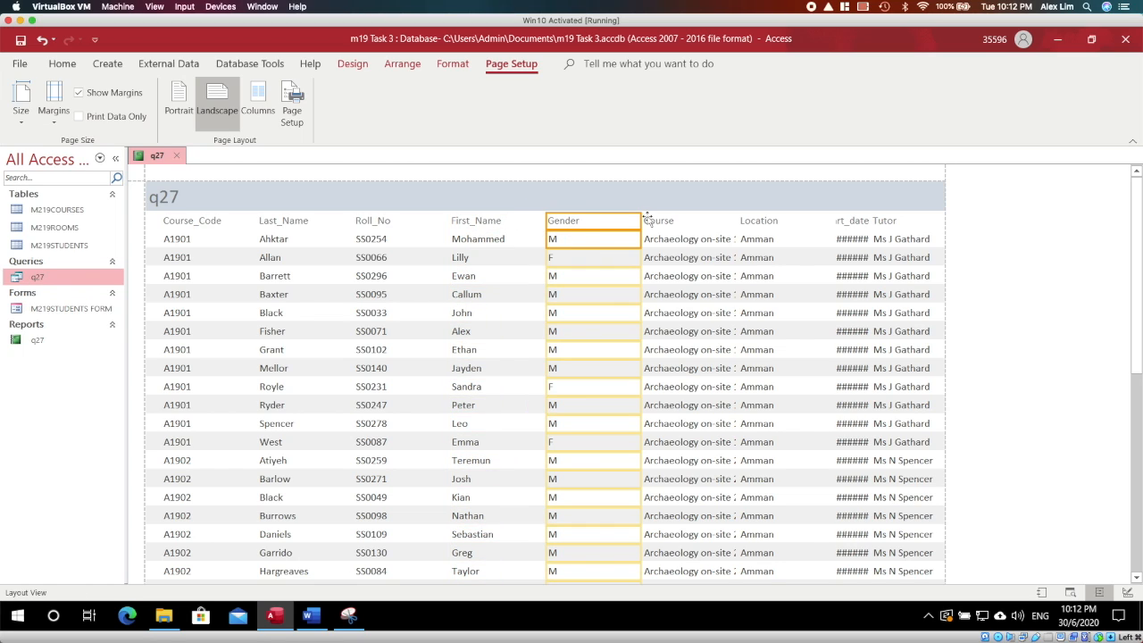
pyautogui.moveTo(640, 220); pyautogui.dragTo(589, 222)
# - Try extending the Course heading and values leftwards into the freed space, and undo the widening
pyautogui.click(648, 223)
pyautogui.keyDown('ctrl'); pyautogui.click(660, 241); pyautogui.keyUp('ctrl')
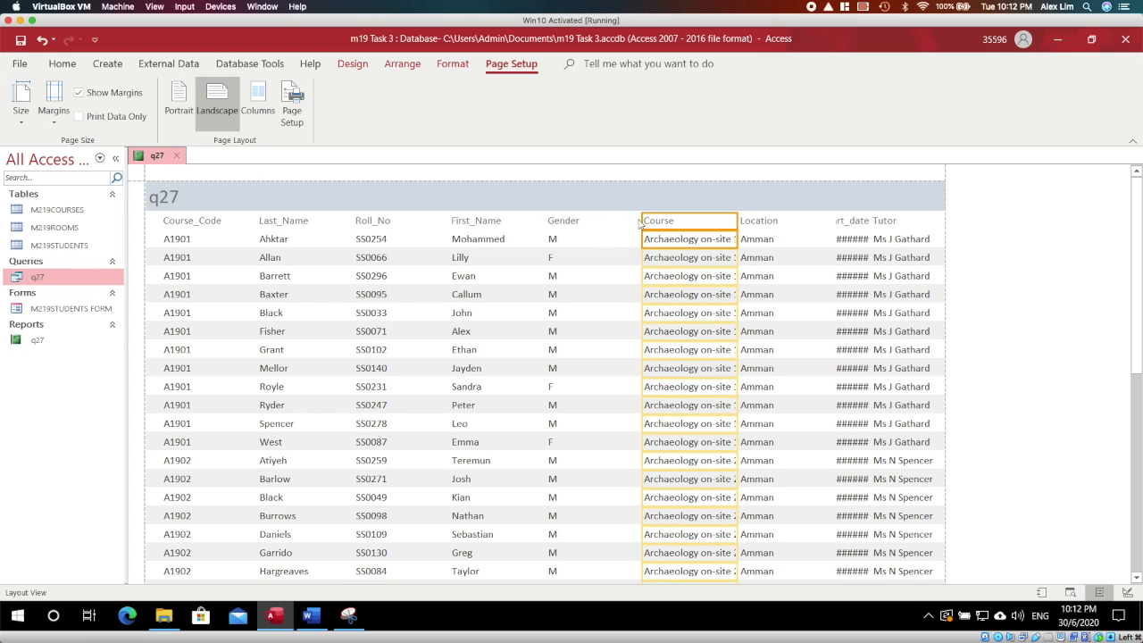
pyautogui.moveTo(642, 221); pyautogui.dragTo(588, 220)
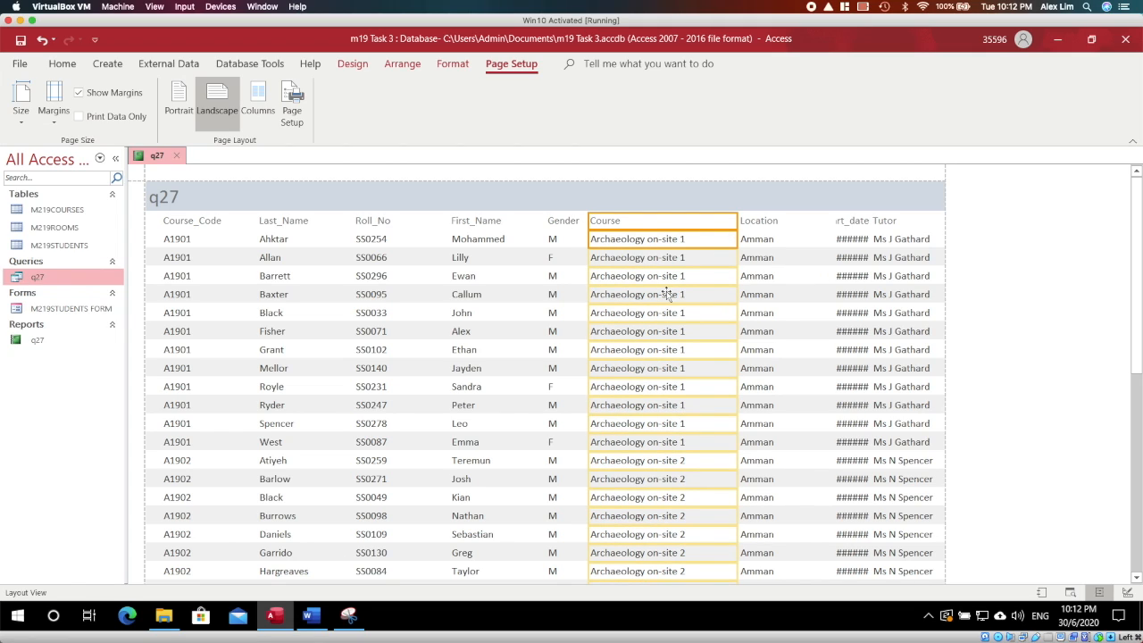
pyautogui.hotkey('ctrl', 'z')
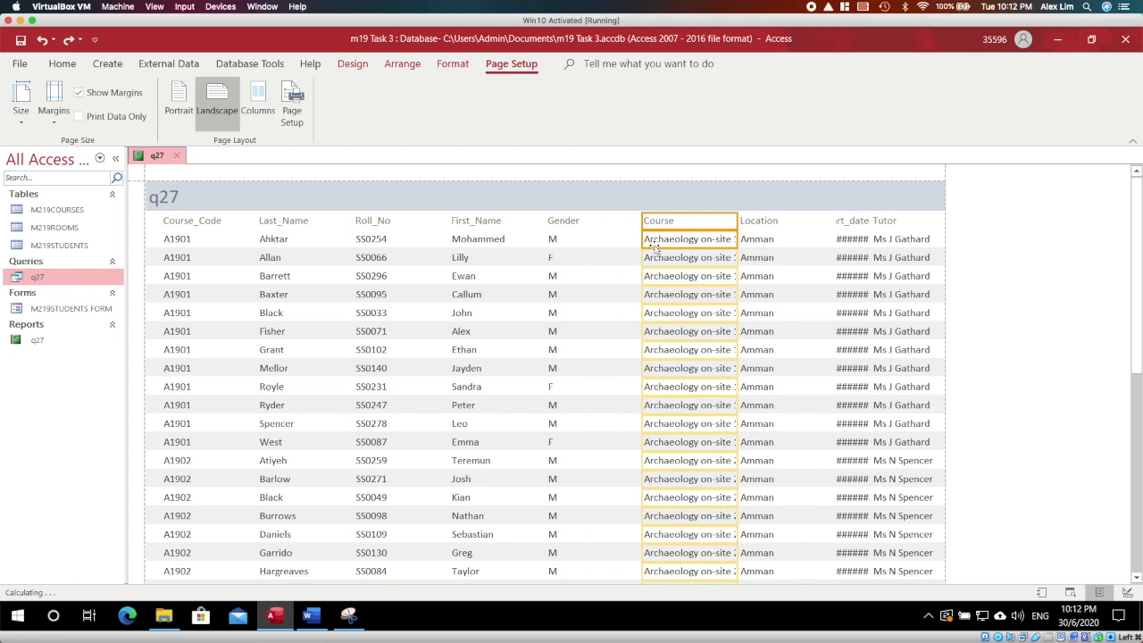
# - Try making the Course value boxes taller so the text wraps onto a second line, and undo the height change
pyautogui.click(652, 246)
pyautogui.moveTo(652, 247); pyautogui.dragTo(653, 269)
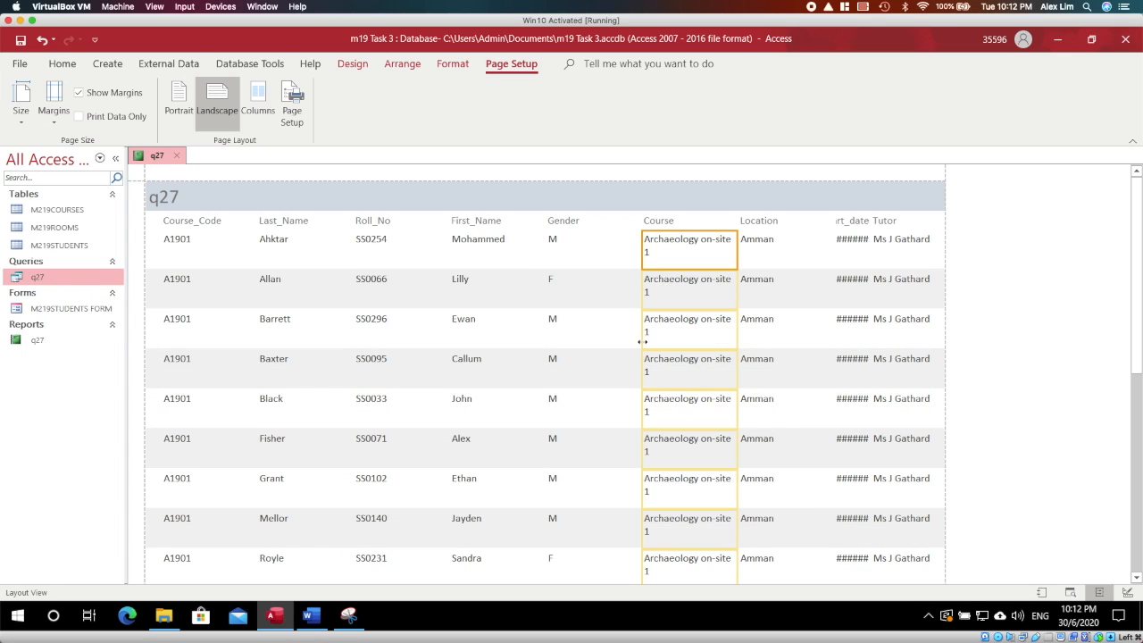
pyautogui.hotkey('ctrl', 'z')
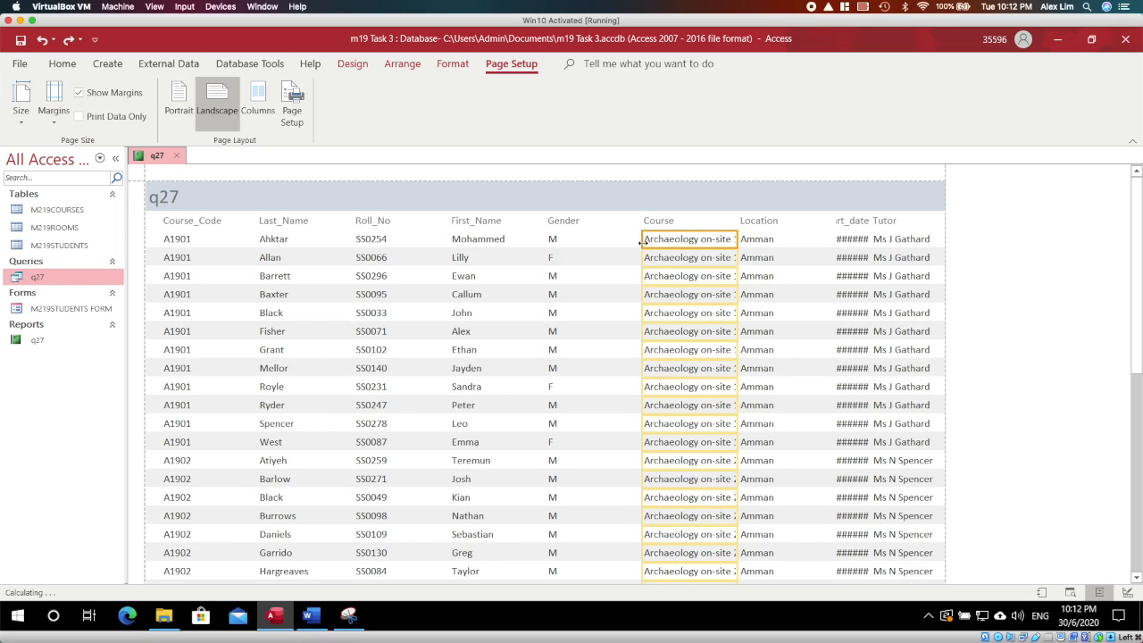
# - Widen the Course column leftwards up to Gender, and shift the Location column left and narrow it
pyautogui.click(647, 223)
pyautogui.moveTo(641, 220); pyautogui.dragTo(592, 223)
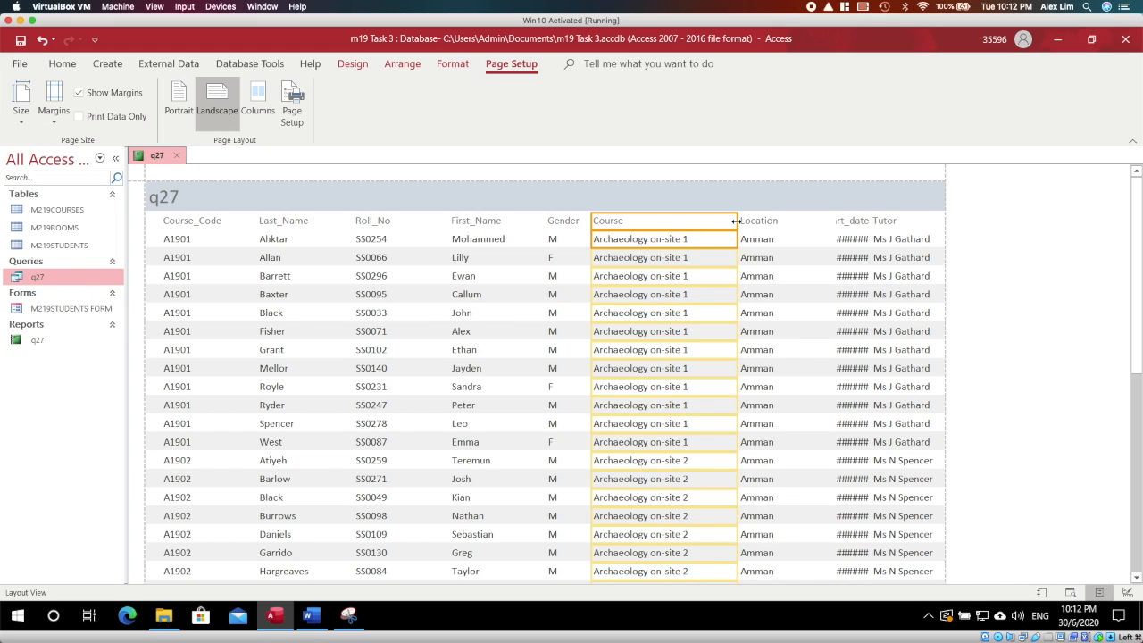
pyautogui.click(747, 223)
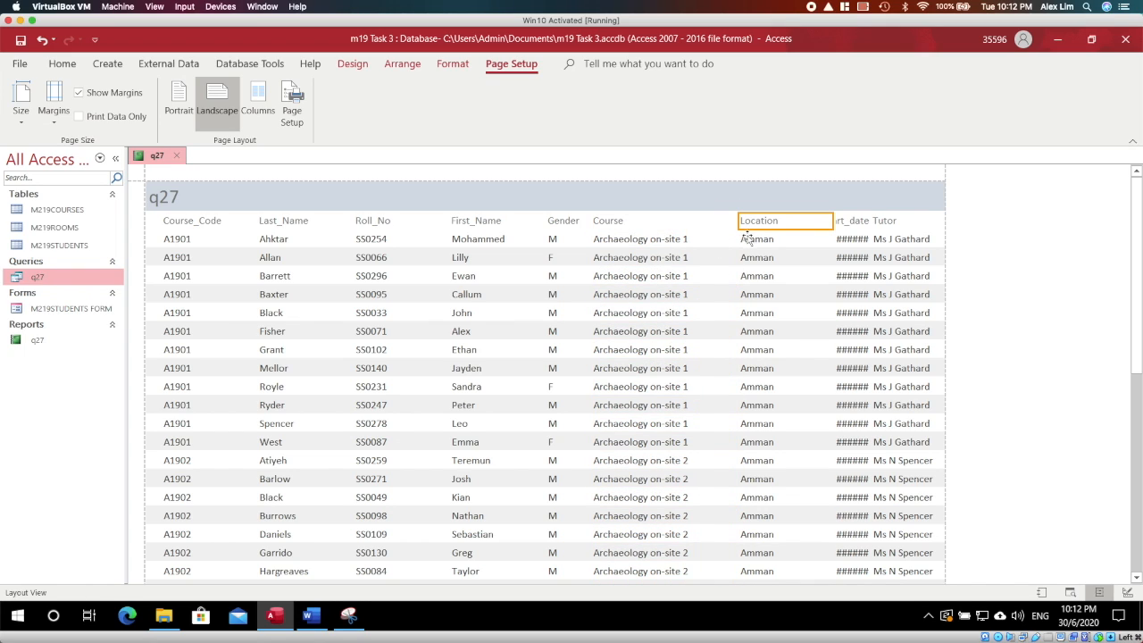
pyautogui.click(750, 236)
pyautogui.moveTo(760, 223); pyautogui.dragTo(718, 223)
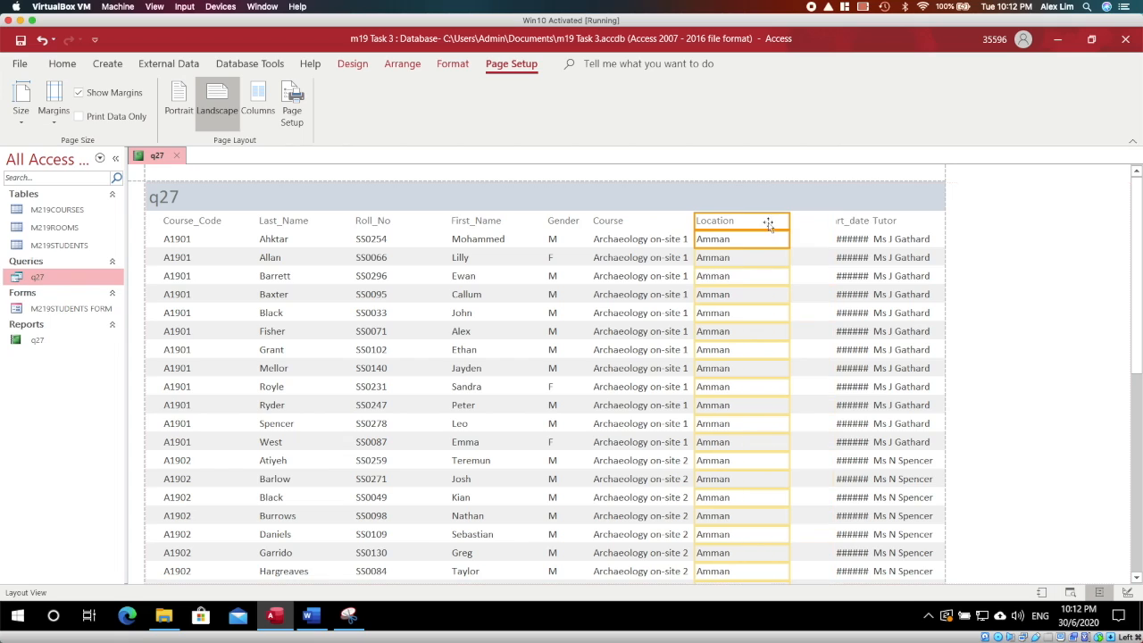
pyautogui.moveTo(788, 220); pyautogui.dragTo(748, 218)
# - Widen the Start_date column leftwards to fit the full dates, and adjust the Location column's position between Course and Start_date
pyautogui.click(840, 225)
pyautogui.moveTo(834, 220); pyautogui.dragTo(764, 222)
pyautogui.moveTo(764, 220); pyautogui.dragTo(799, 223)
pyautogui.moveTo(825, 222); pyautogui.dragTo(789, 223)
pyautogui.click(732, 223)
pyautogui.moveTo(733, 223); pyautogui.dragTo(736, 224)
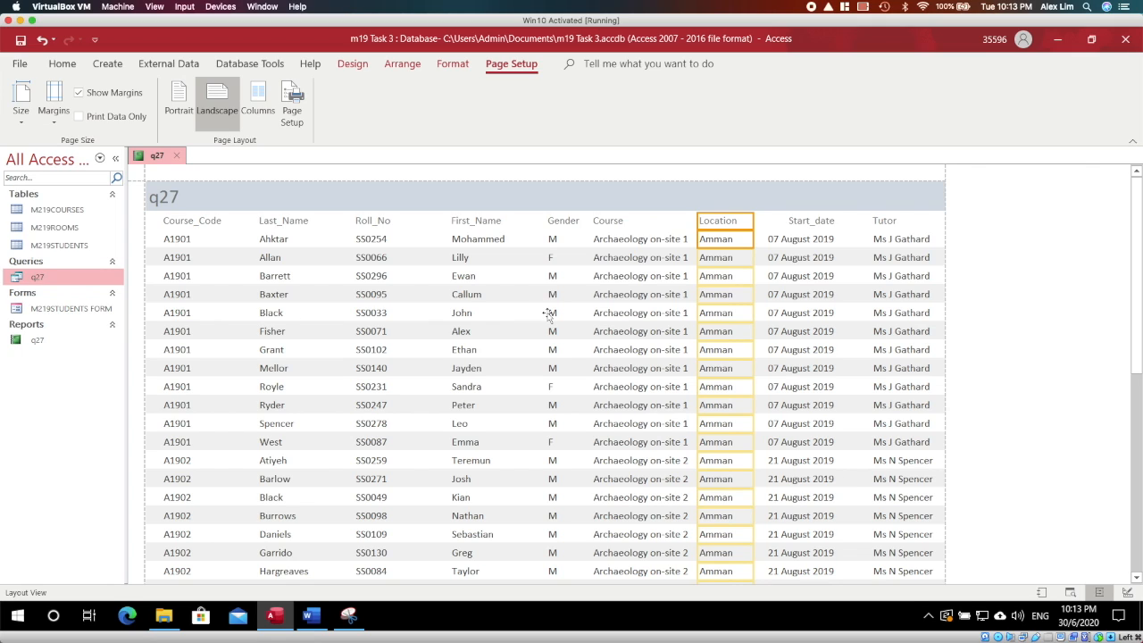
# - Move the Course_Code column out of the first position and place the Roll_No column there, headings and values together
pyautogui.click(194, 227)
pyautogui.click(193, 232)
pyautogui.click(193, 223)
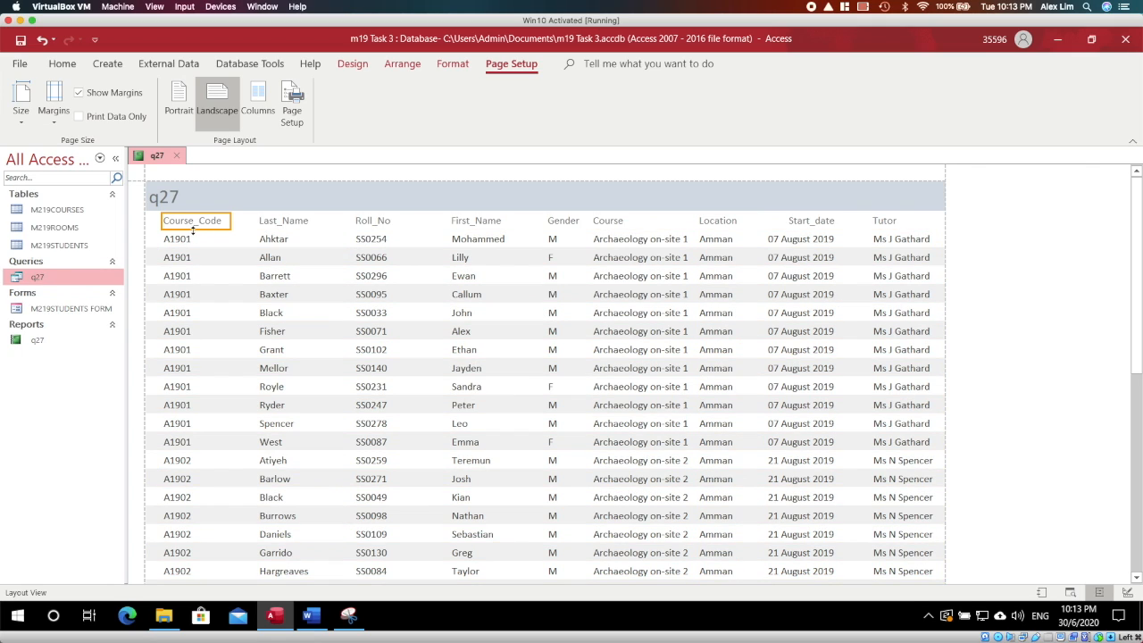
pyautogui.click(188, 239)
pyautogui.moveTo(203, 223); pyautogui.dragTo(176, 225)
pyautogui.click(375, 223)
pyautogui.keyDown('shift'); pyautogui.click(374, 239); pyautogui.keyUp('shift')
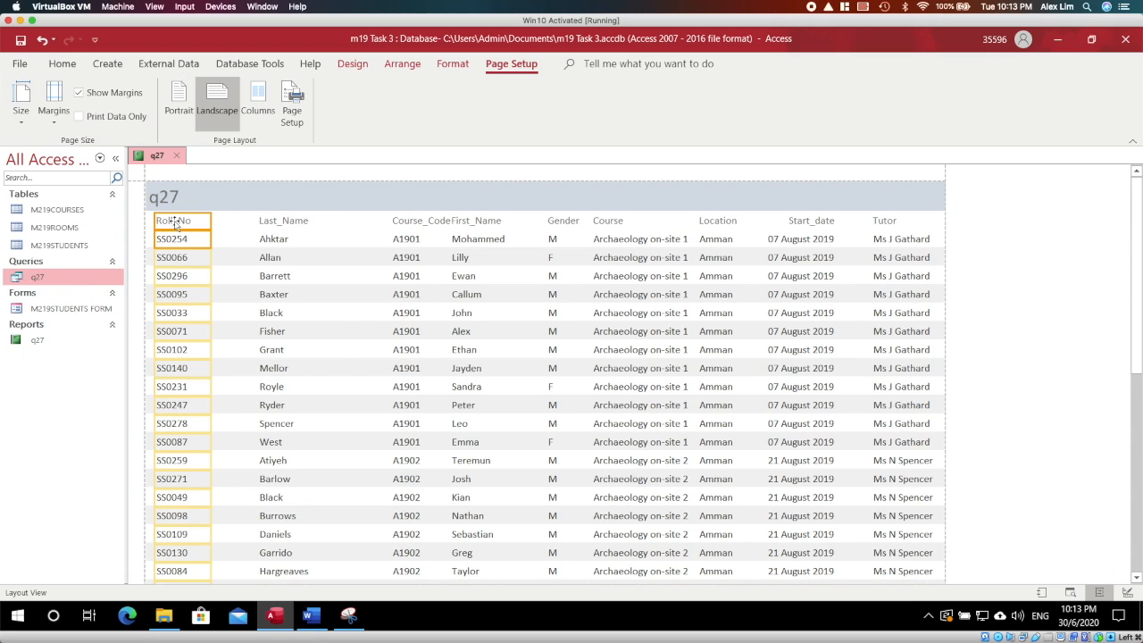
# - Shift the Last_Name column right and place the First_Name column between Roll_No and Last_Name
pyautogui.click(471, 222)
pyautogui.click(291, 223)
pyautogui.keyDown('shift'); pyautogui.click(291, 238); pyautogui.keyUp('shift')
pyautogui.moveTo(292, 222); pyautogui.dragTo(338, 221)
pyautogui.click(456, 219)
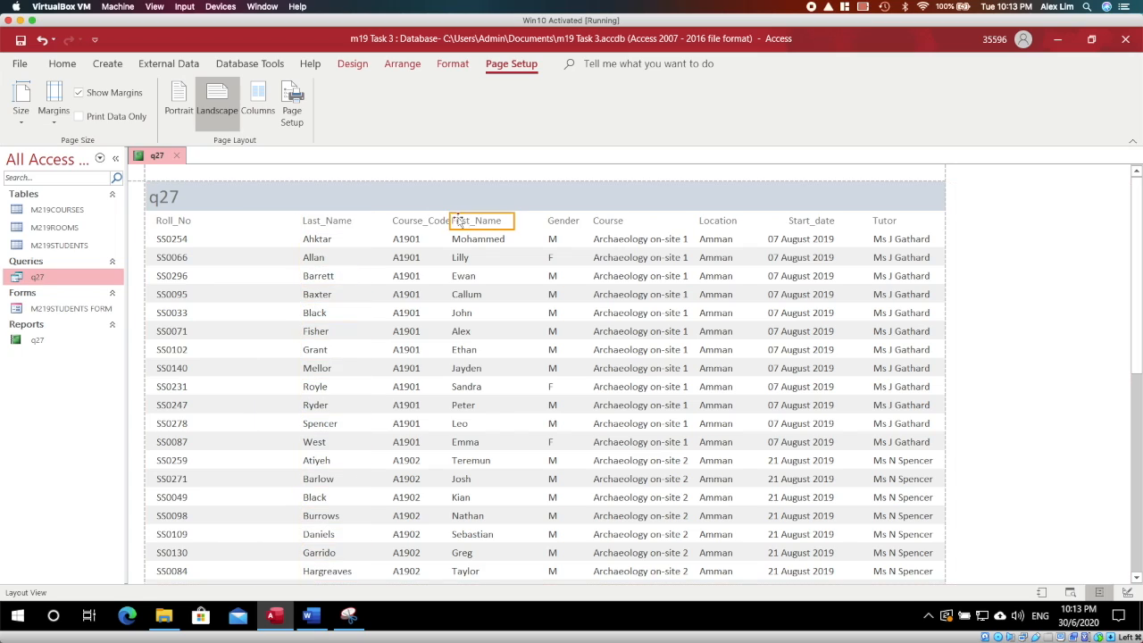
pyautogui.keyDown('shift'); pyautogui.click(467, 236); pyautogui.keyUp('shift')
pyautogui.moveTo(467, 234); pyautogui.dragTo(231, 228)
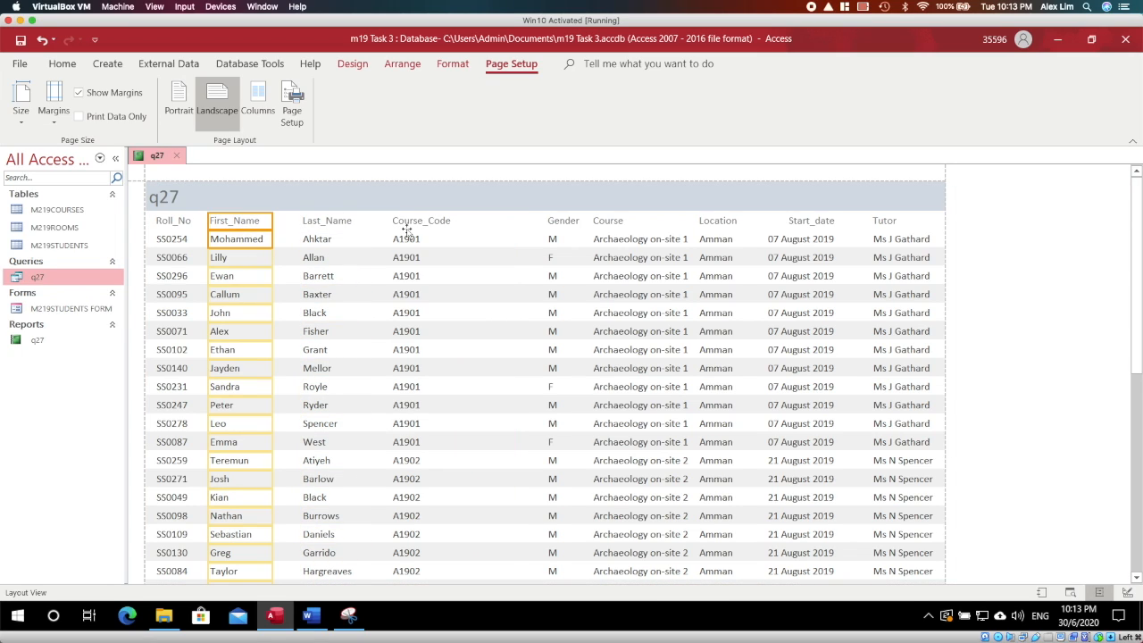
# - Move the Course_Code column right and place the Gender column directly after Last_Name
pyautogui.click(439, 225)
pyautogui.keyDown('shift'); pyautogui.click(421, 236); pyautogui.keyUp('shift')
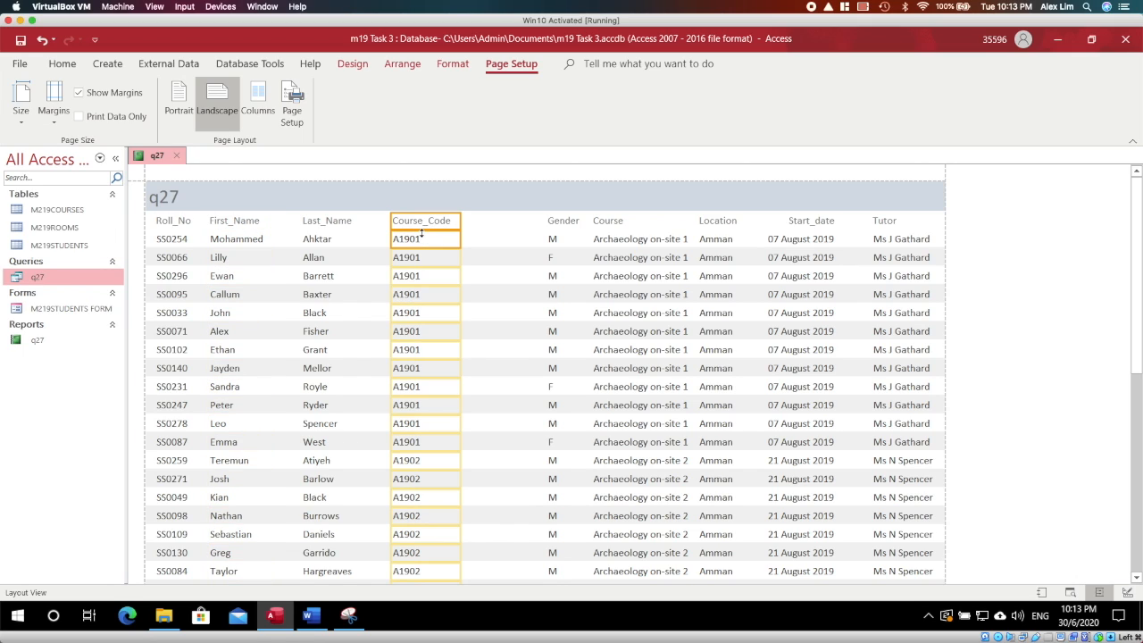
pyautogui.moveTo(424, 225); pyautogui.dragTo(495, 224)
pyautogui.click(563, 221)
pyautogui.keyDown('shift'); pyautogui.click(551, 239); pyautogui.keyUp('shift')
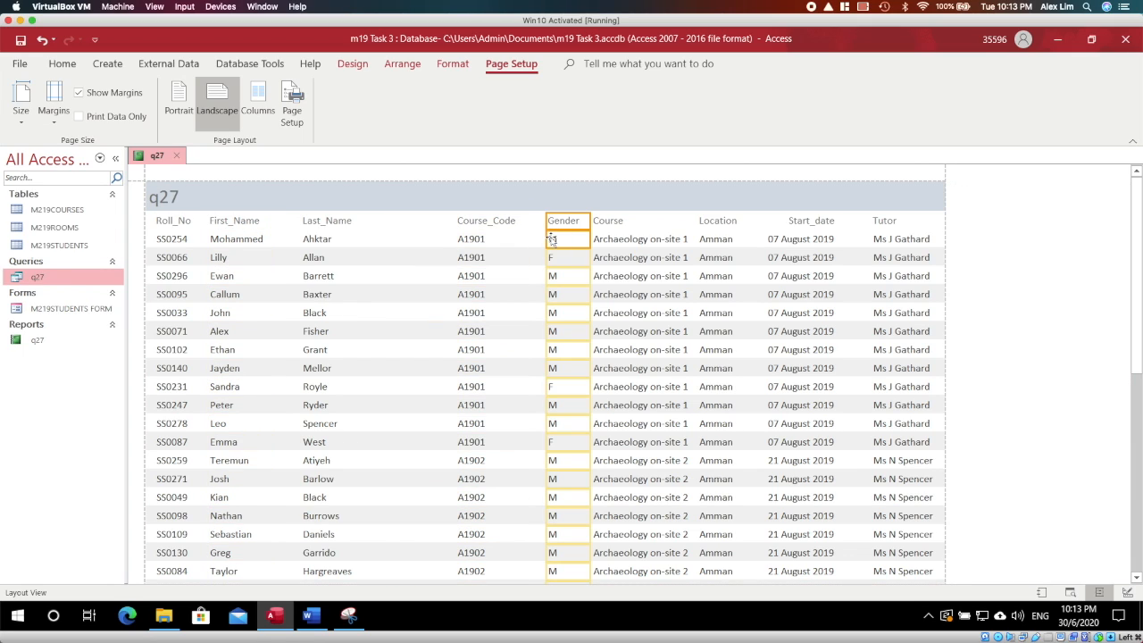
pyautogui.moveTo(426, 229); pyautogui.dragTo(386, 225)
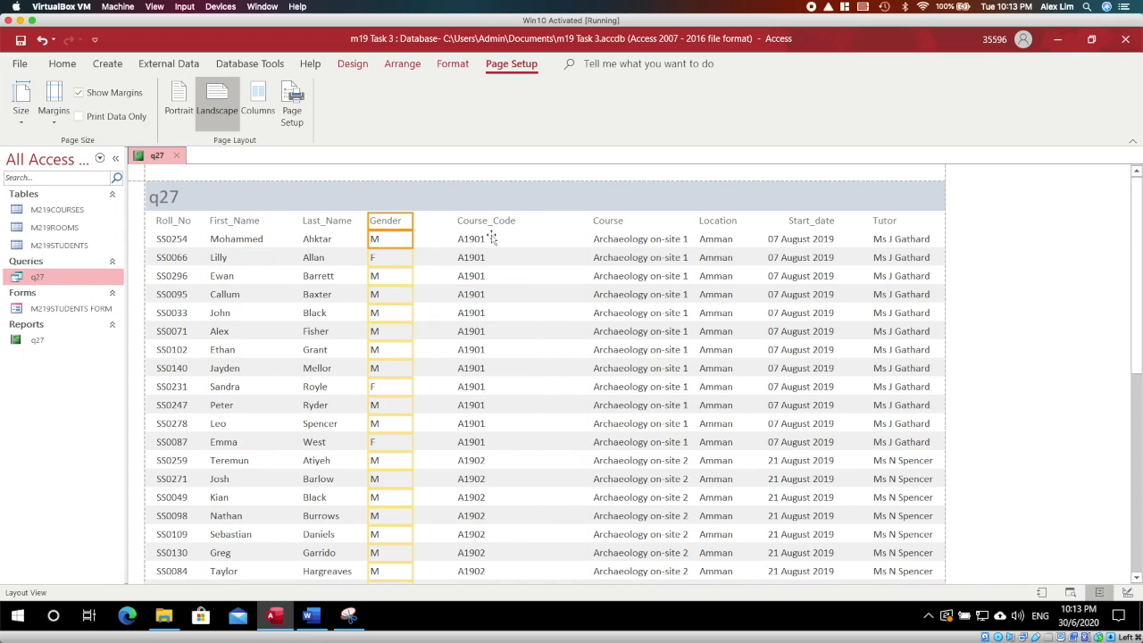
# - Shift the Course_Code column left towards Gender, and move it left again together with the Course column
pyautogui.click(492, 223)
pyautogui.keyDown('shift'); pyautogui.click(482, 238); pyautogui.keyUp('shift')
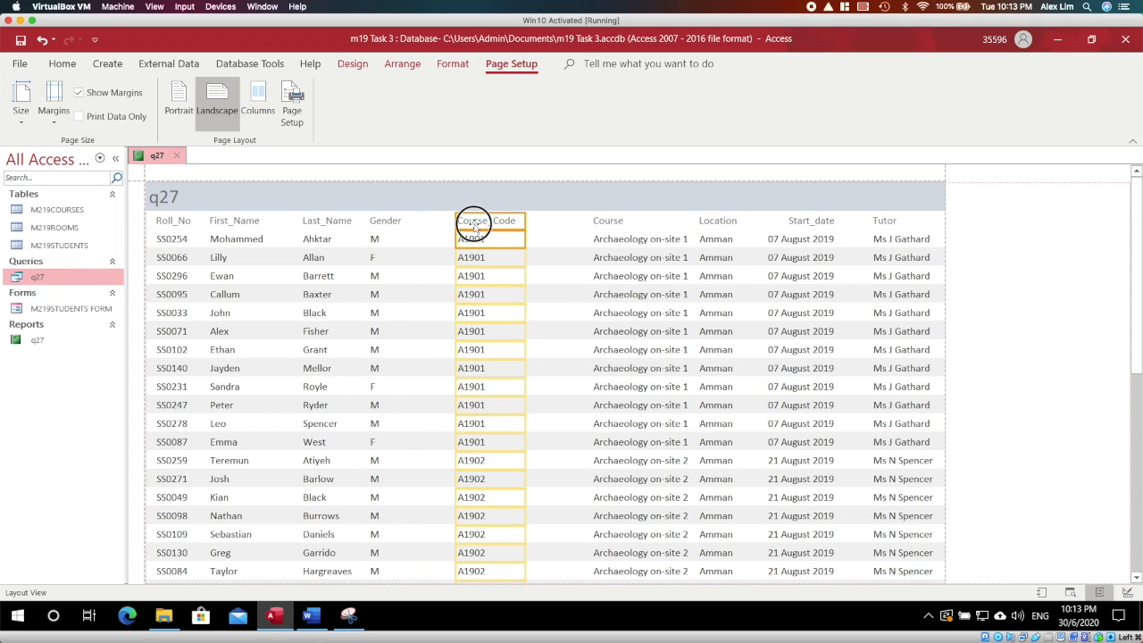
pyautogui.moveTo(474, 226); pyautogui.dragTo(460, 225)
pyautogui.keyDown('shift'); pyautogui.click(617, 221); pyautogui.keyUp('shift')
pyautogui.keyDown('shift'); pyautogui.click(619, 237); pyautogui.keyUp('shift')
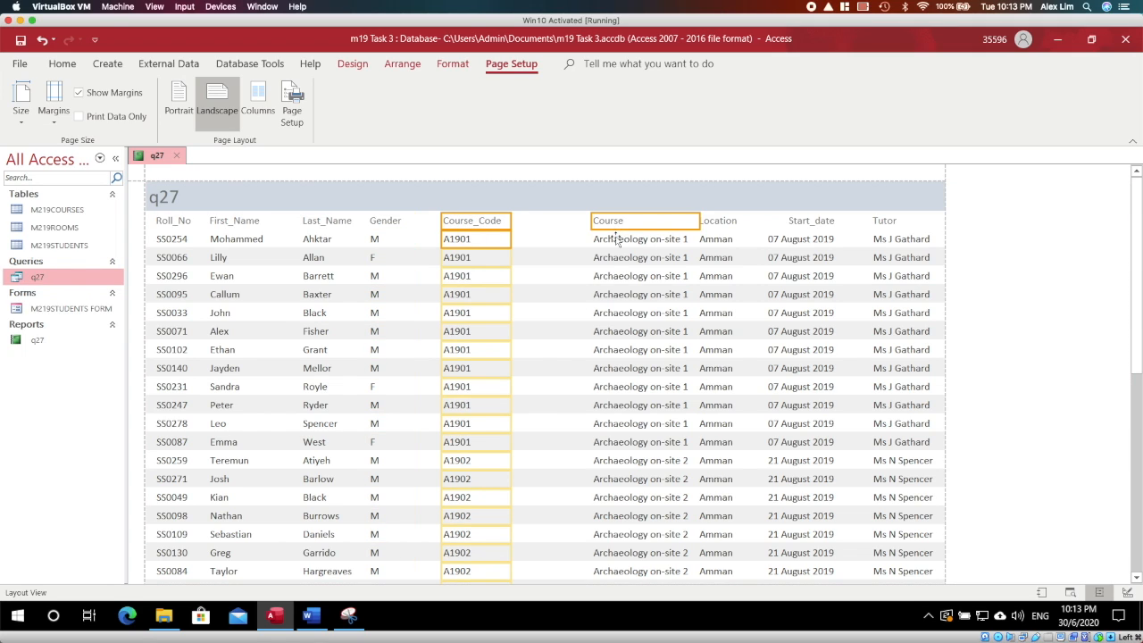
pyautogui.moveTo(614, 227); pyautogui.dragTo(552, 228)
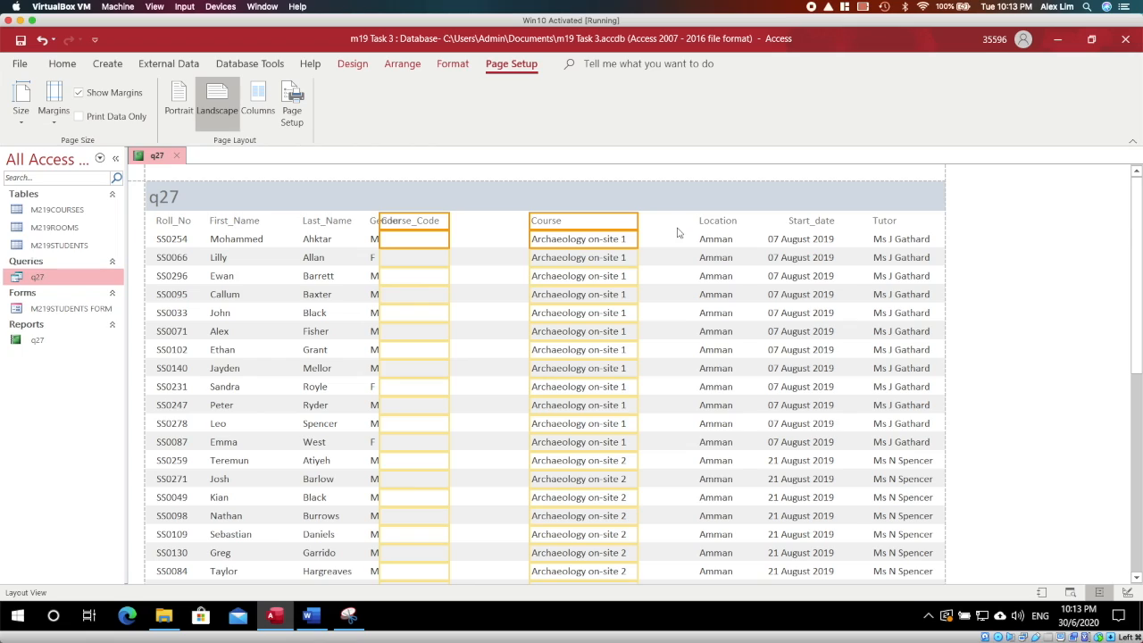
pyautogui.click(708, 220)
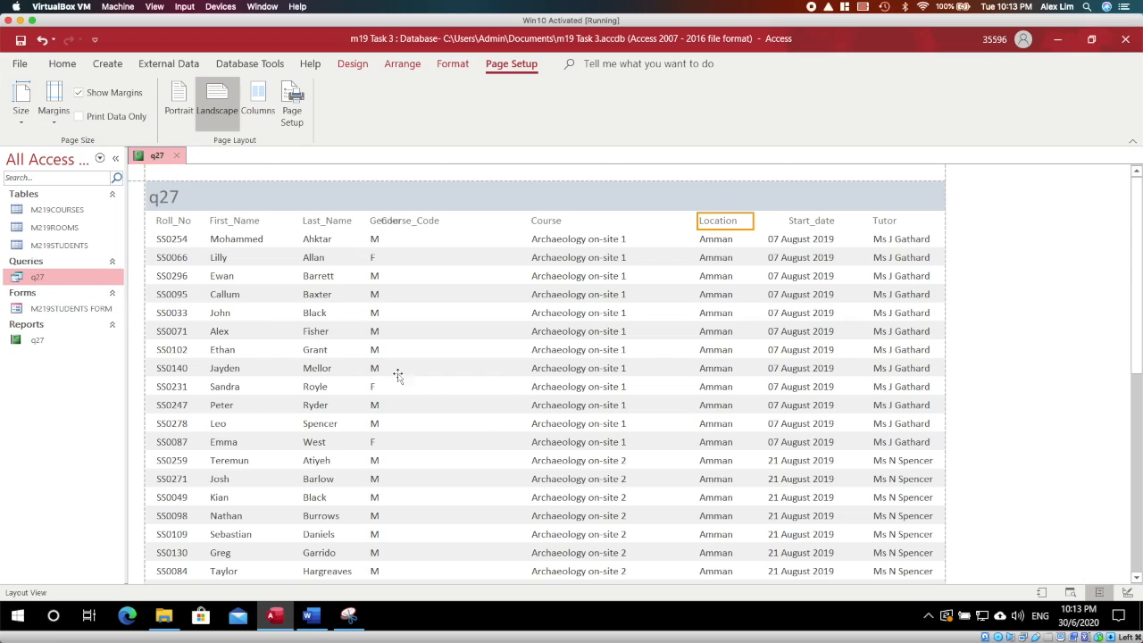
# - Open the q27 report in print preview and check whether every column's data fits on the page
pyautogui.rightClick(167, 165)
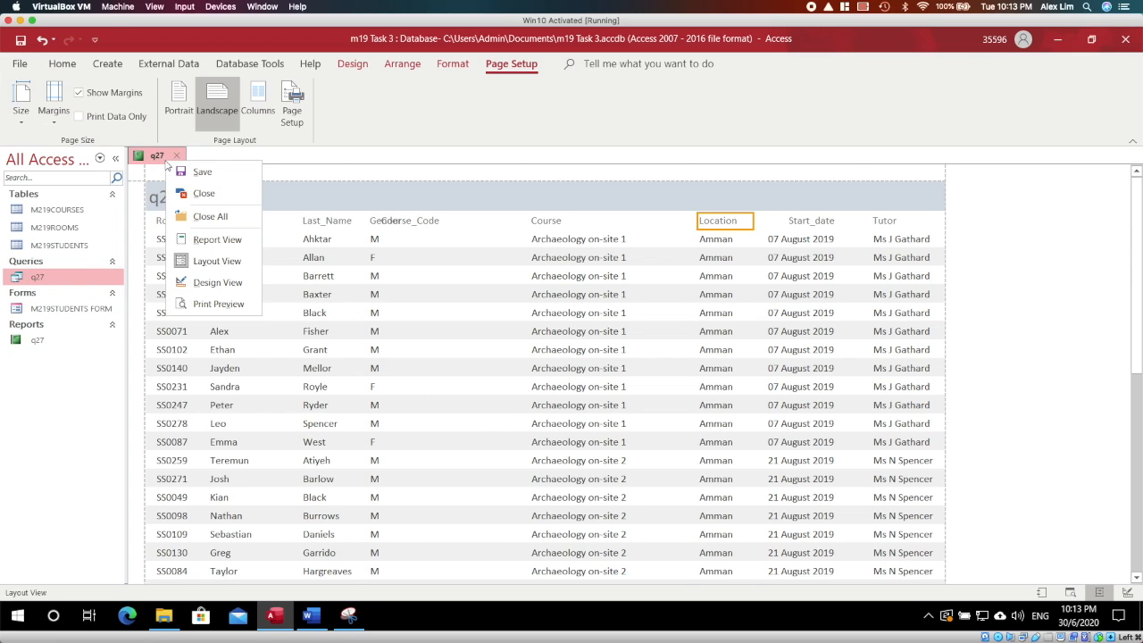
pyautogui.click(216, 304)
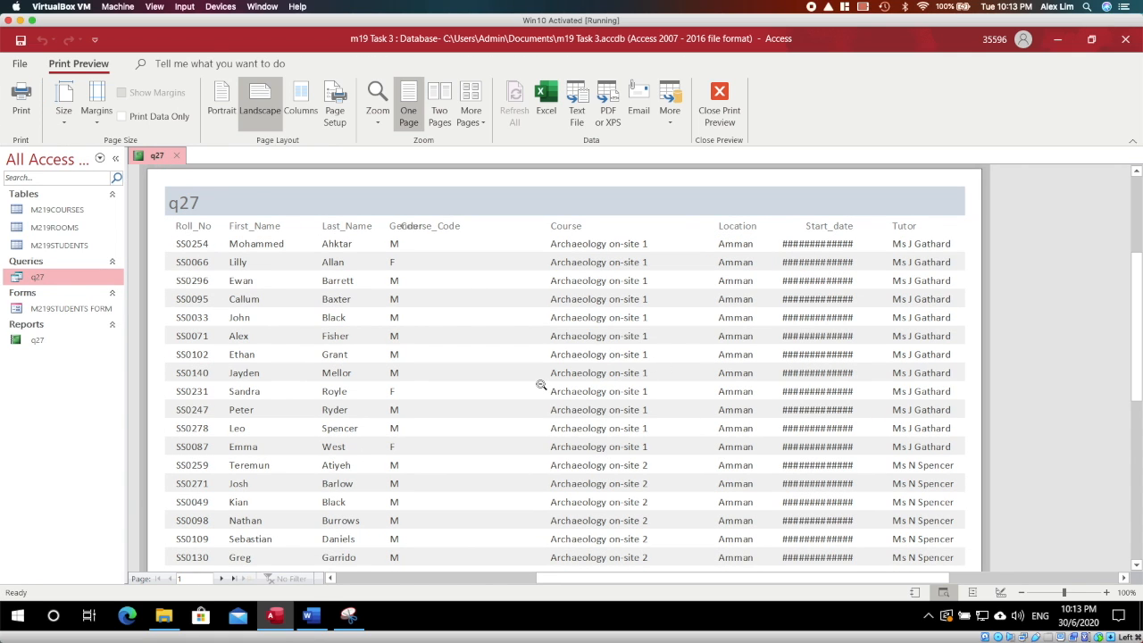
pyautogui.scroll(-5, 540, 384)
pyautogui.scroll(4, 546, 380)
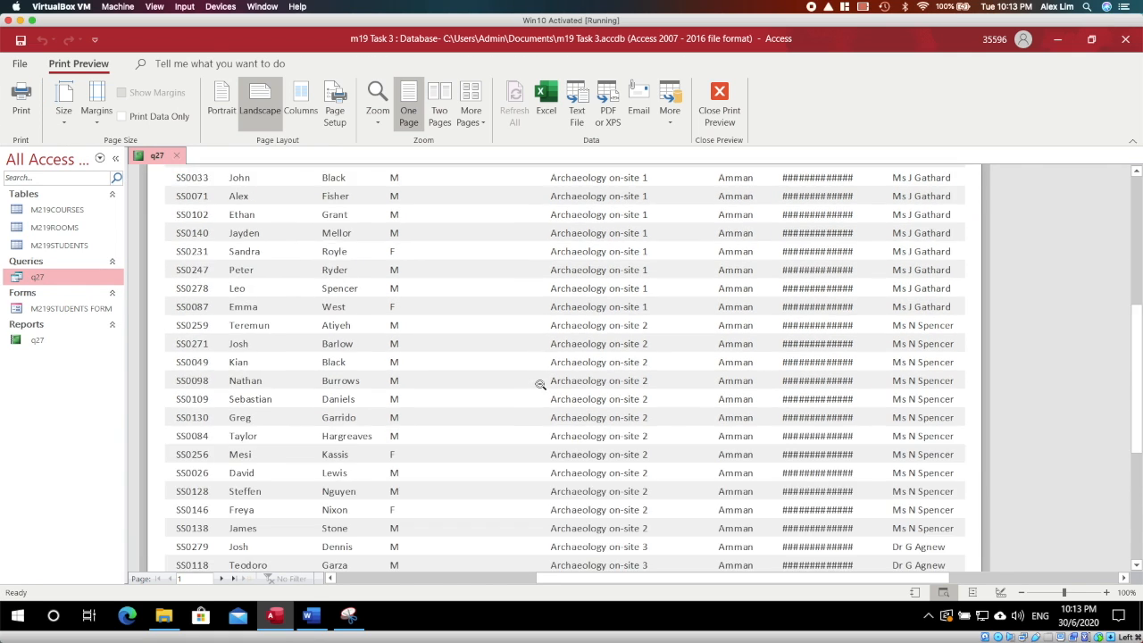
pyautogui.scroll(1, 553, 379)
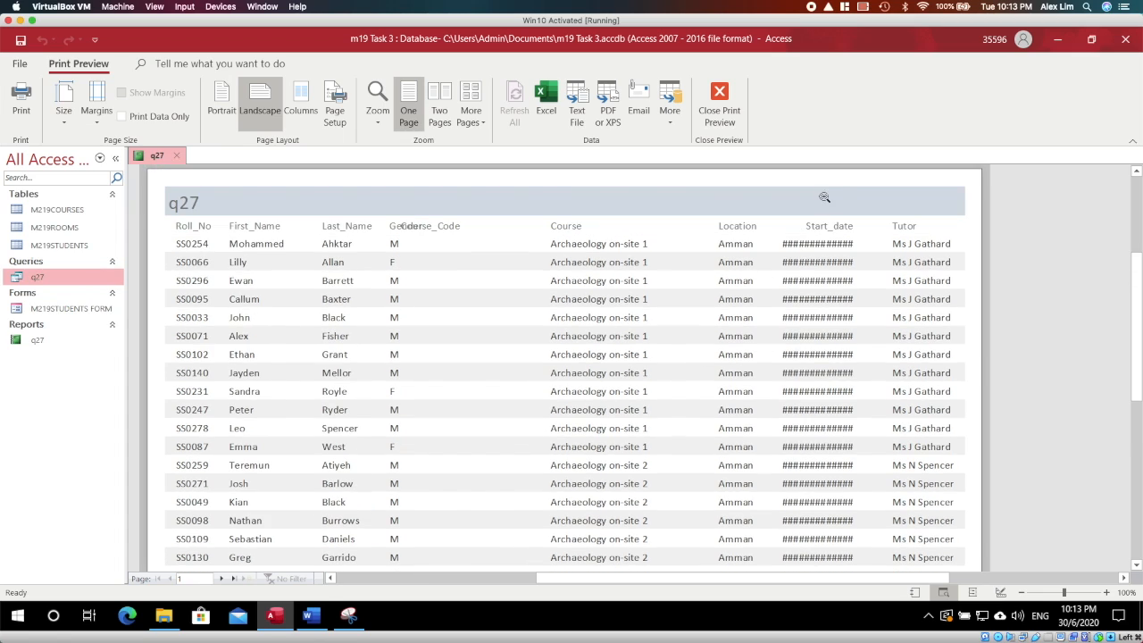
# - Switch the q27 report to layout view and select the date values of the Start_date column
pyautogui.rightClick(152, 159)
pyautogui.click(182, 263)
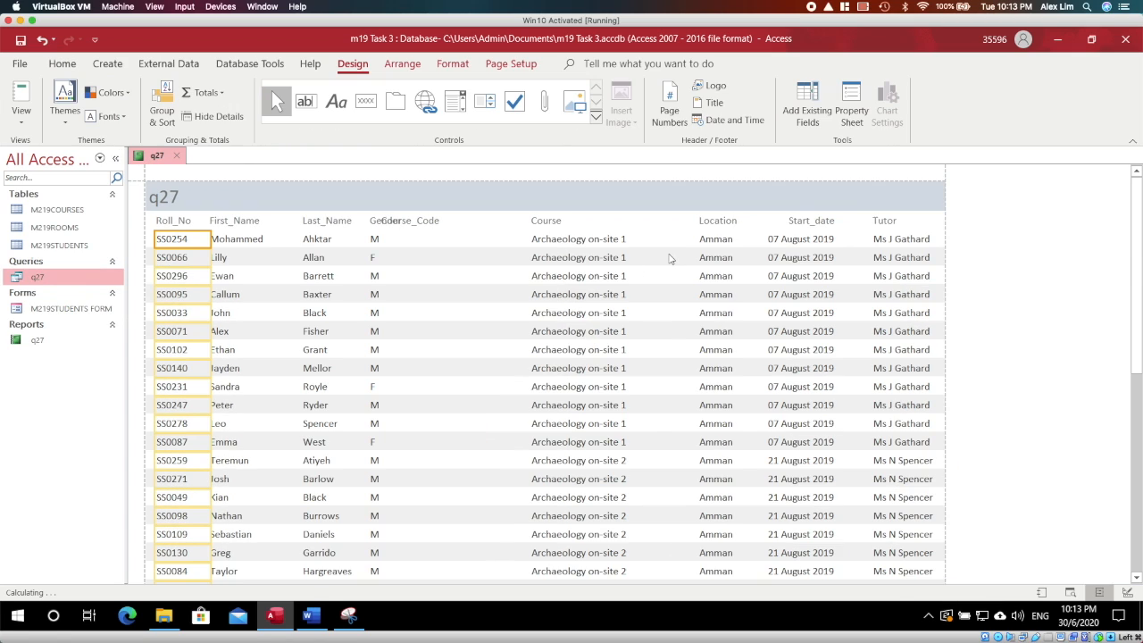
pyautogui.click(794, 221)
pyautogui.click(792, 243)
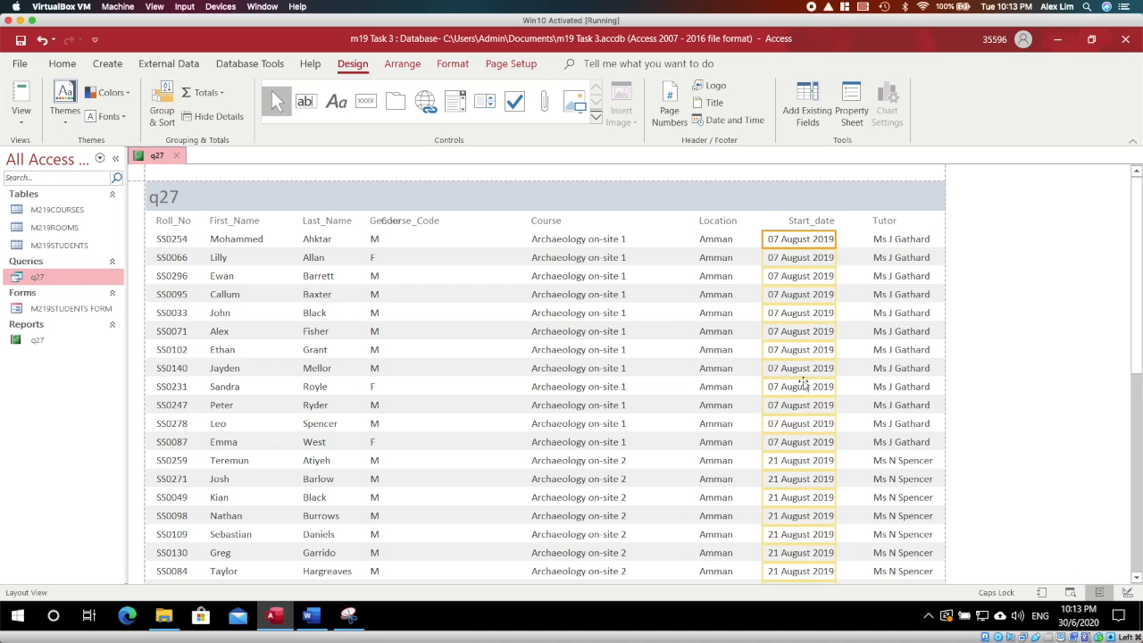
pyautogui.scroll(-3, 804, 390)
pyautogui.scroll(2, 796, 377)
pyautogui.scroll(1, 795, 378)
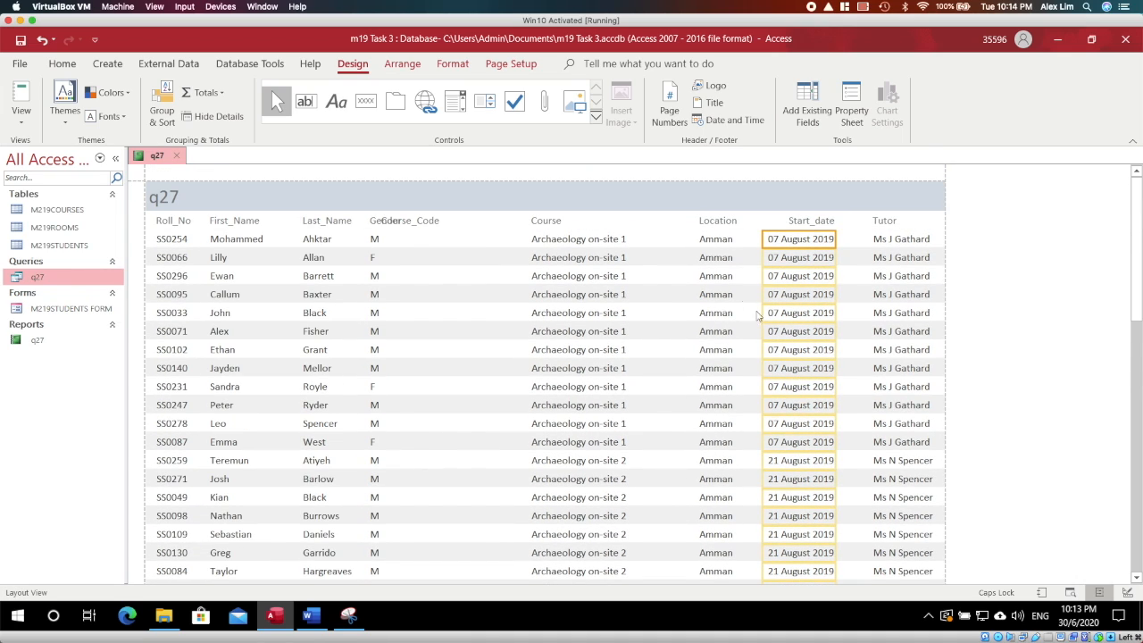
# - Try to move the Location column left towards Course and extend the Start_date column on its left side
pyautogui.click(713, 234)
pyautogui.click(699, 220)
pyautogui.press('capslock')
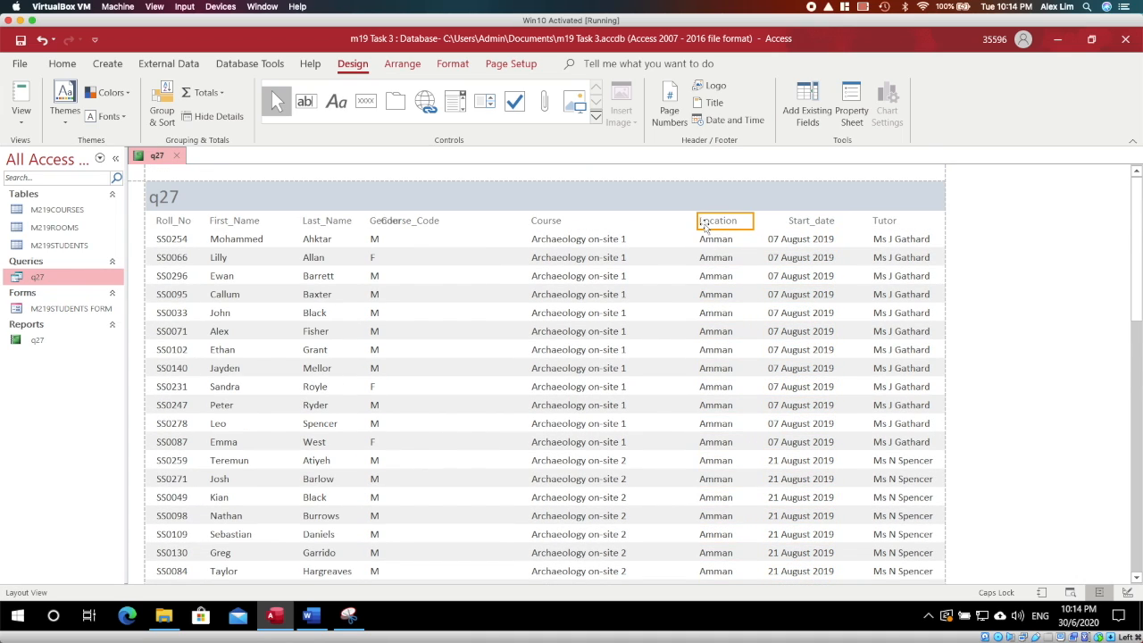
pyautogui.keyDown('shift'); pyautogui.click(703, 240); pyautogui.keyUp('shift')
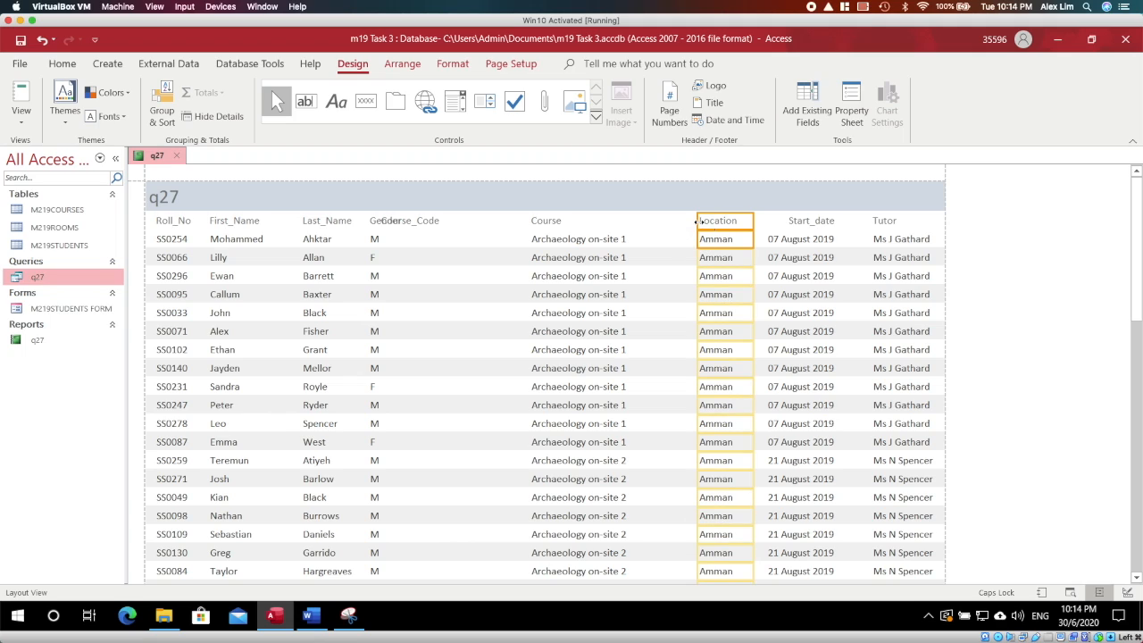
pyautogui.moveTo(697, 222); pyautogui.dragTo(689, 224)
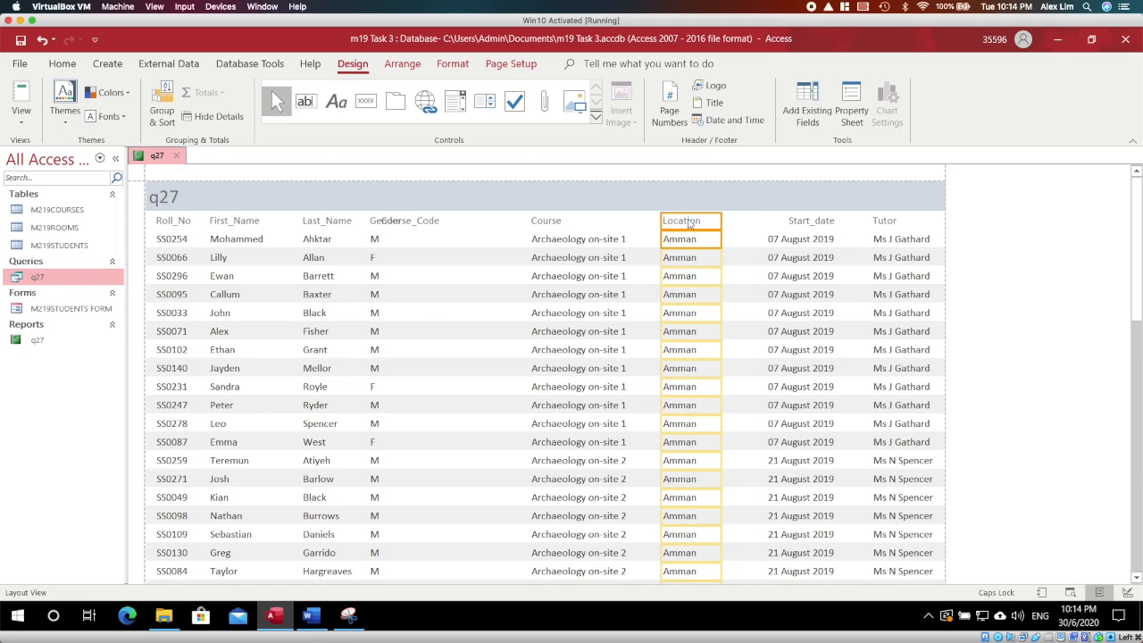
pyautogui.click(785, 221)
pyautogui.keyDown('shift'); pyautogui.click(783, 239); pyautogui.keyUp('shift')
pyautogui.moveTo(761, 221); pyautogui.dragTo(735, 221)
# - Move the Course_Code column right, clear of Gender, and place the Course column between Course_Code and Location
pyautogui.click(416, 223)
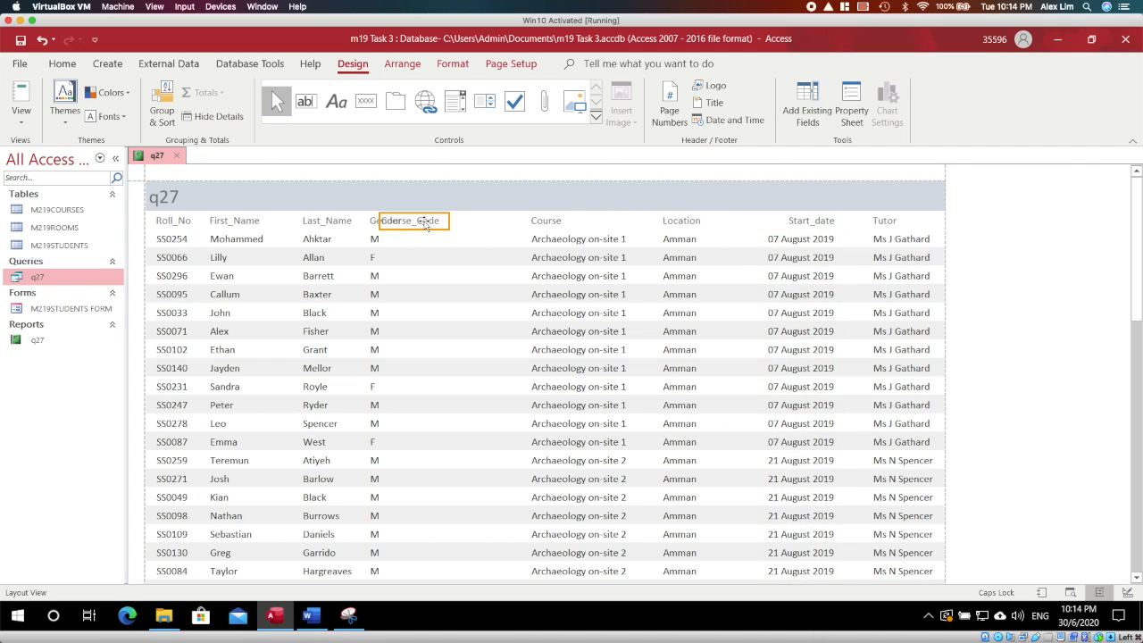
pyautogui.moveTo(426, 226); pyautogui.dragTo(434, 236)
pyautogui.click(614, 215)
pyautogui.click(612, 241)
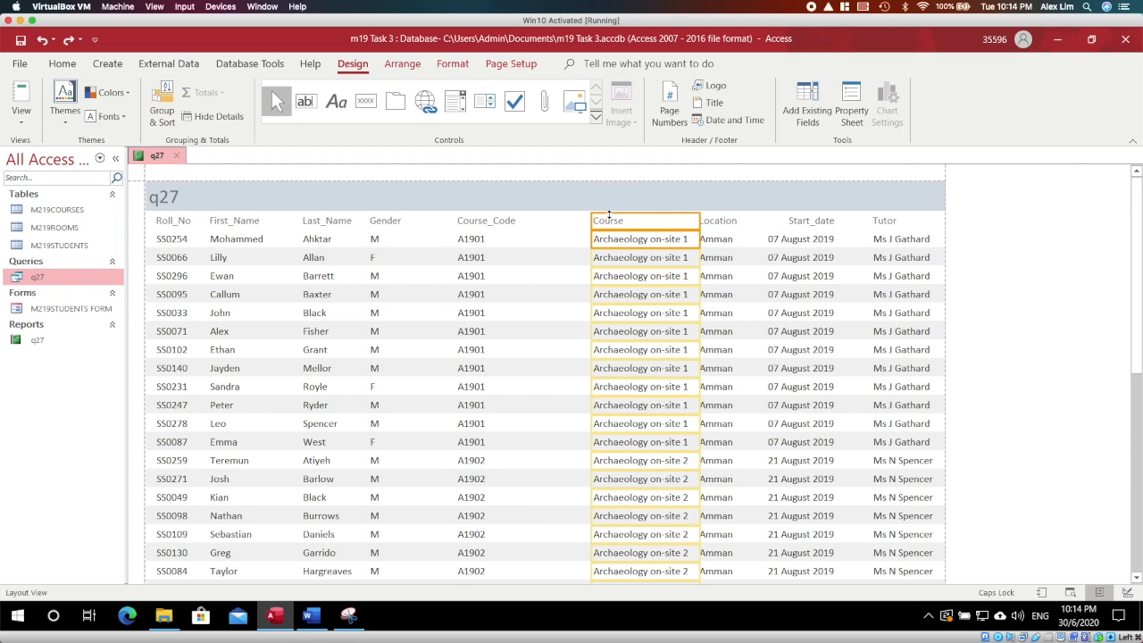
pyautogui.moveTo(604, 217); pyautogui.dragTo(568, 215)
pyautogui.click(693, 225)
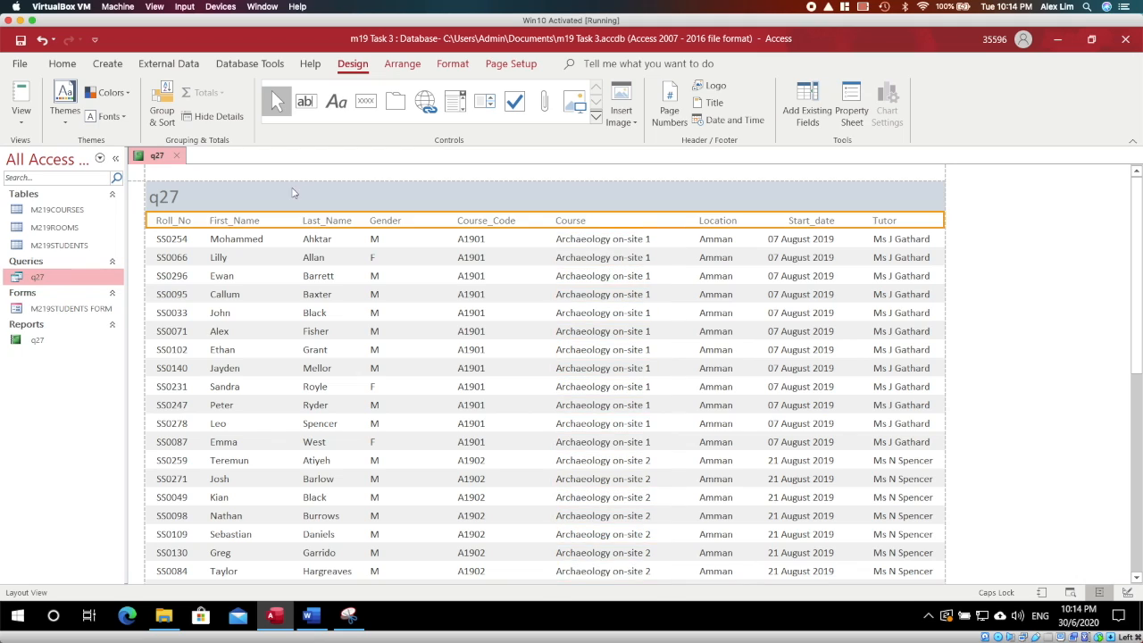
# - Check the rearranged q27 columns in print preview and return to layout view
pyautogui.rightClick(158, 156)
pyautogui.click(200, 299)
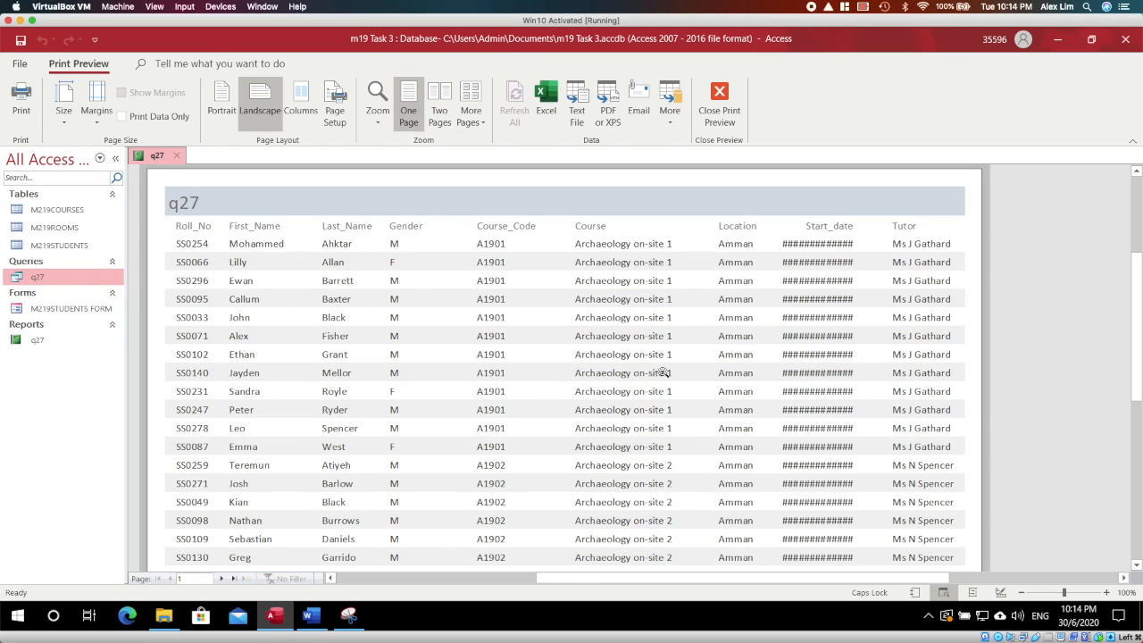
pyautogui.rightClick(155, 157)
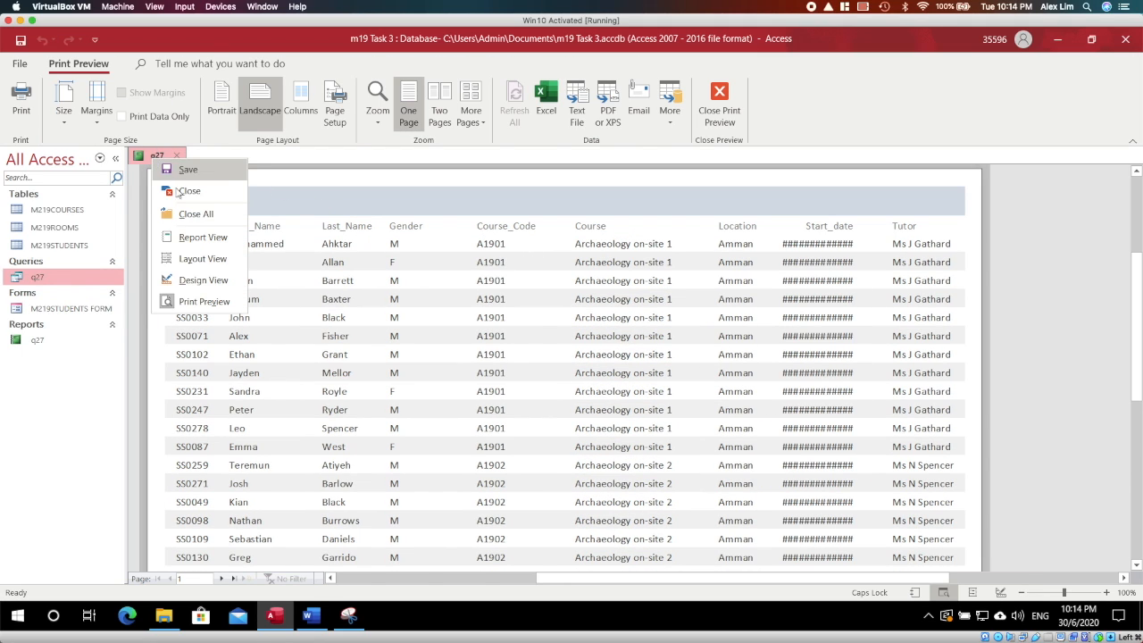
pyautogui.click(202, 260)
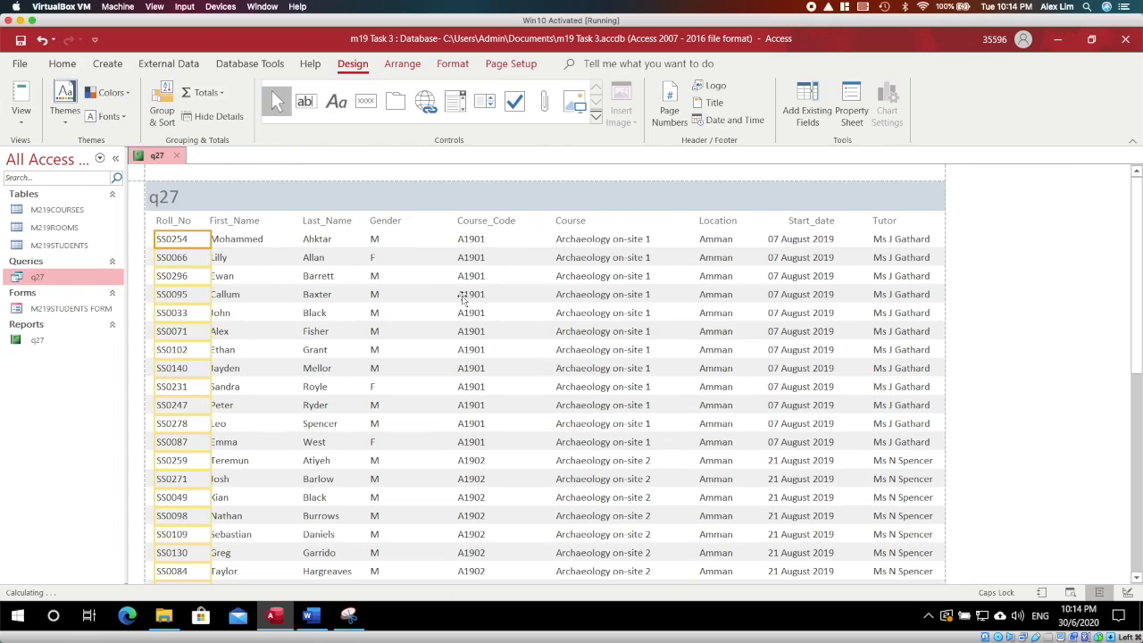
# - Widen the Start_date heading and its date values to the right, towards the Tutor column
pyautogui.click(798, 225)
pyautogui.click(795, 243)
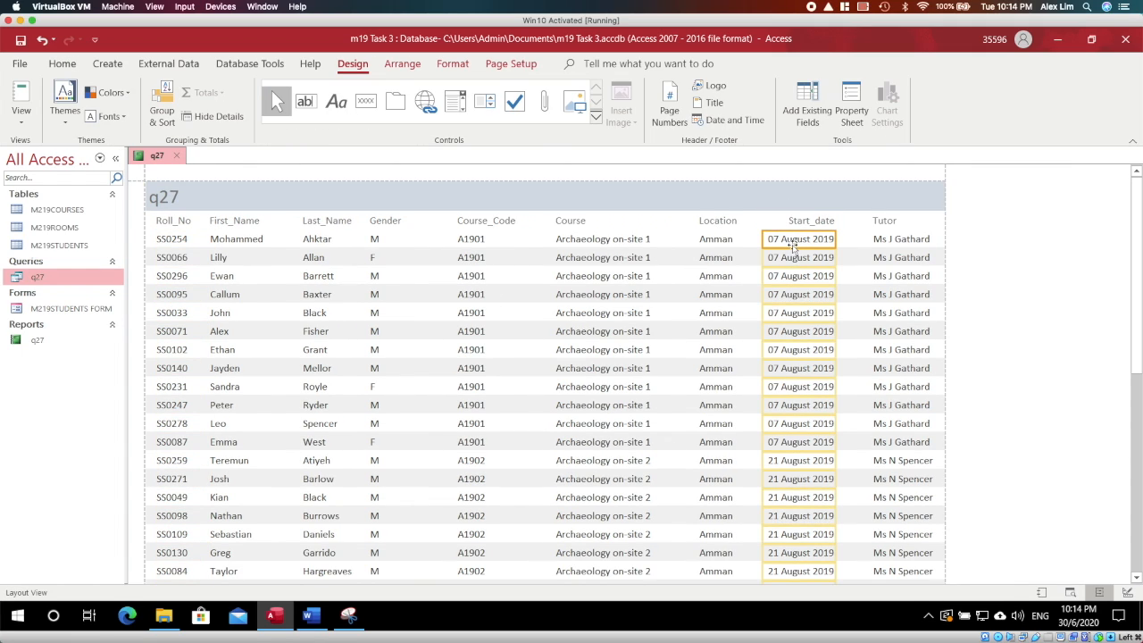
pyautogui.click(801, 225)
pyautogui.click(822, 239)
pyautogui.click(830, 231)
pyautogui.moveTo(835, 239); pyautogui.dragTo(848, 239)
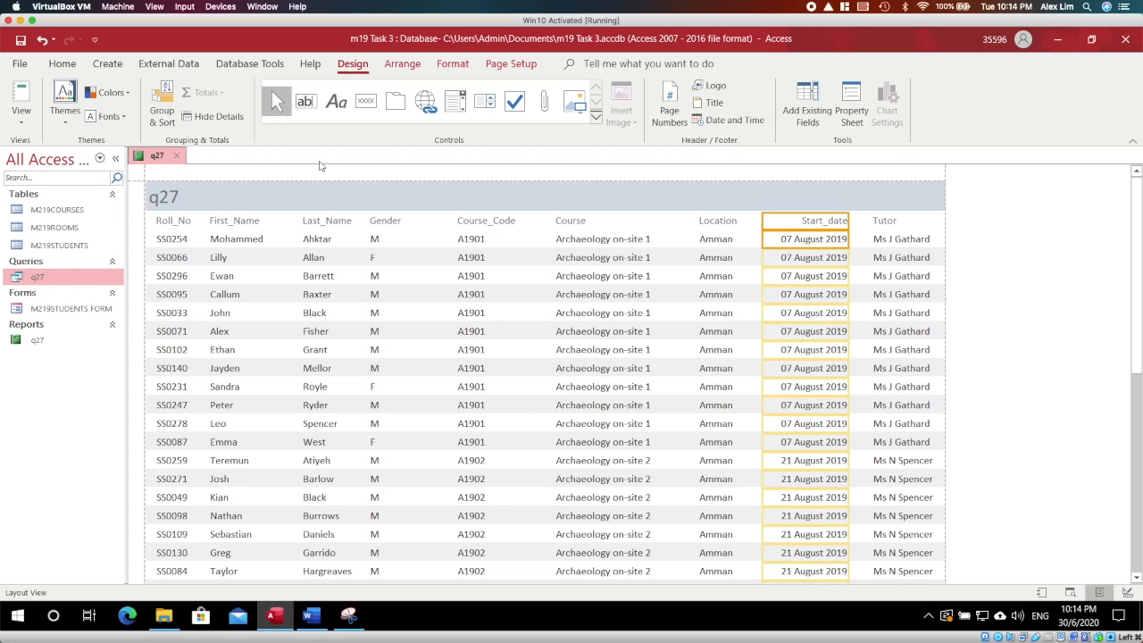
# - Check in print preview that all column data fits on both pages of the q27 report
pyautogui.rightClick(168, 159)
pyautogui.click(243, 297)
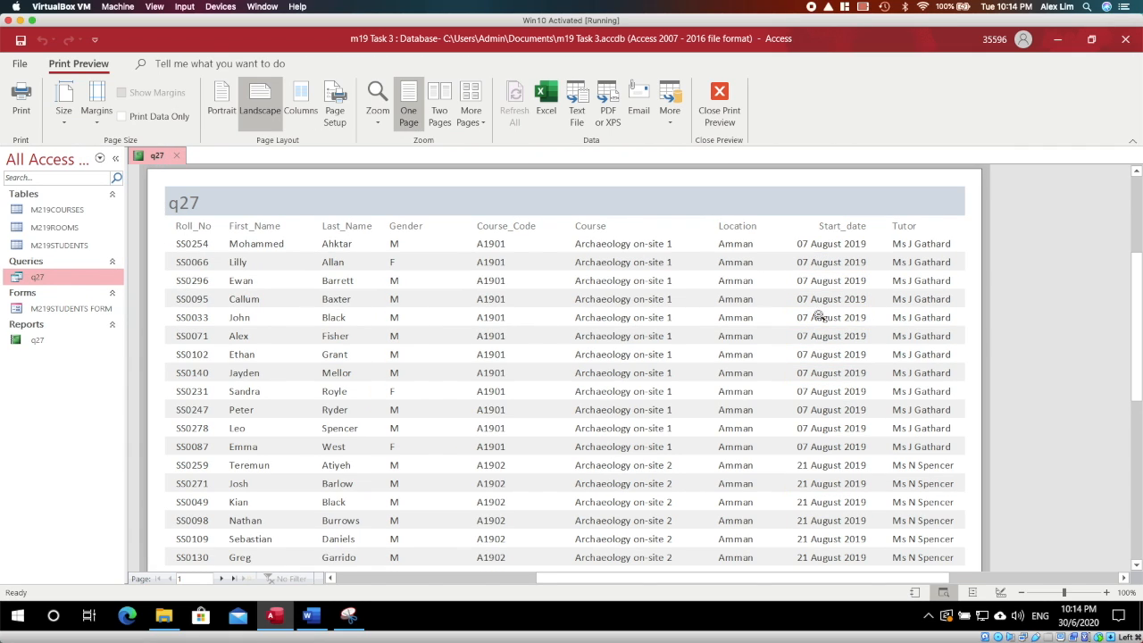
pyautogui.scroll(-5, 765, 350)
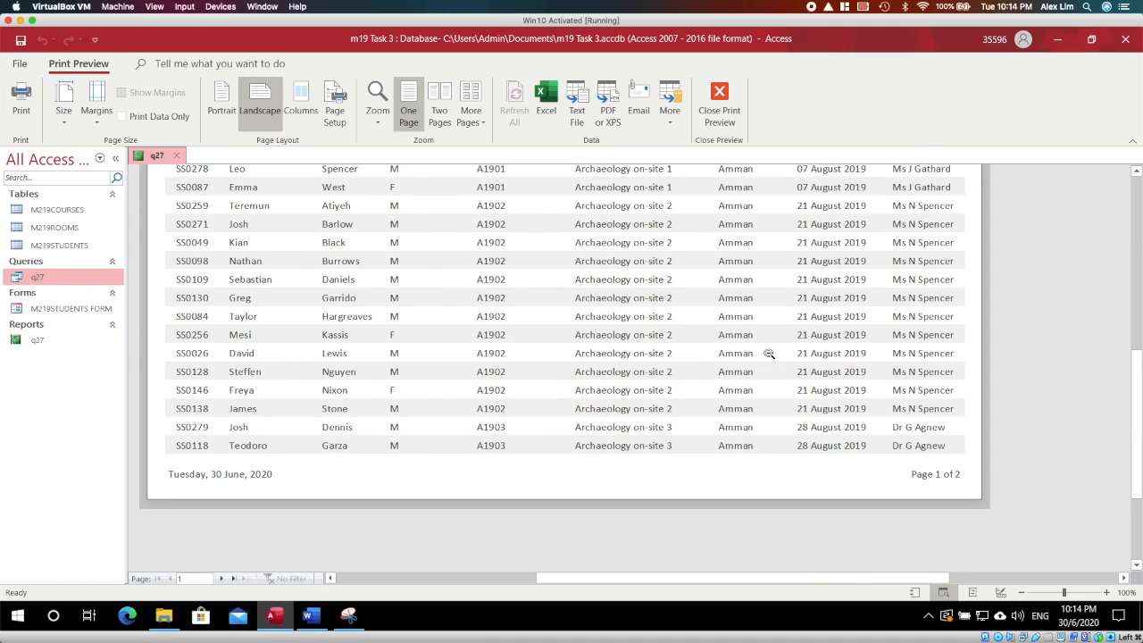
pyautogui.scroll(3, 767, 352)
pyautogui.scroll(-4, 767, 352)
pyautogui.click(231, 580)
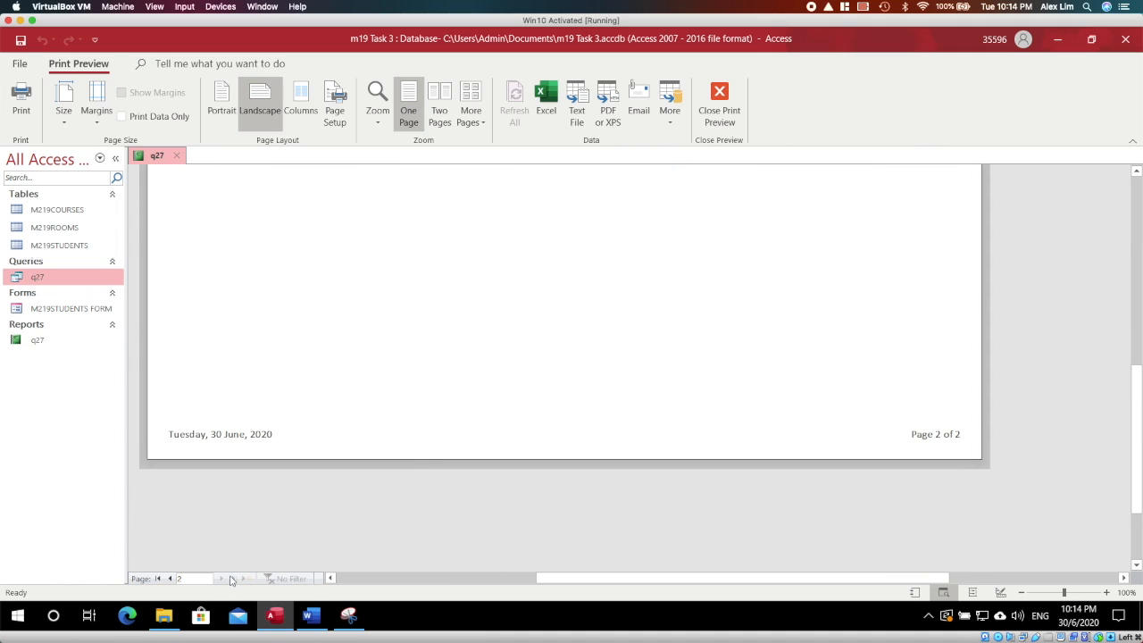
pyautogui.scroll(5, 446, 409)
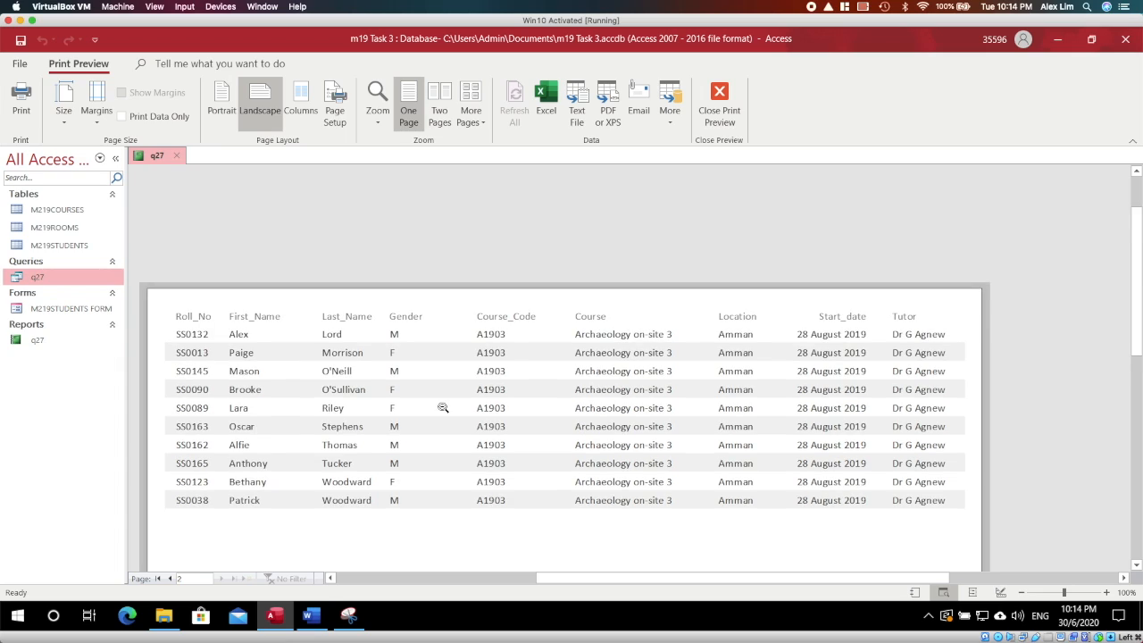
pyautogui.scroll(-1, 490, 350)
# - Inspect the q27 report in design view and review its first page again in print preview
pyautogui.rightClick(158, 158)
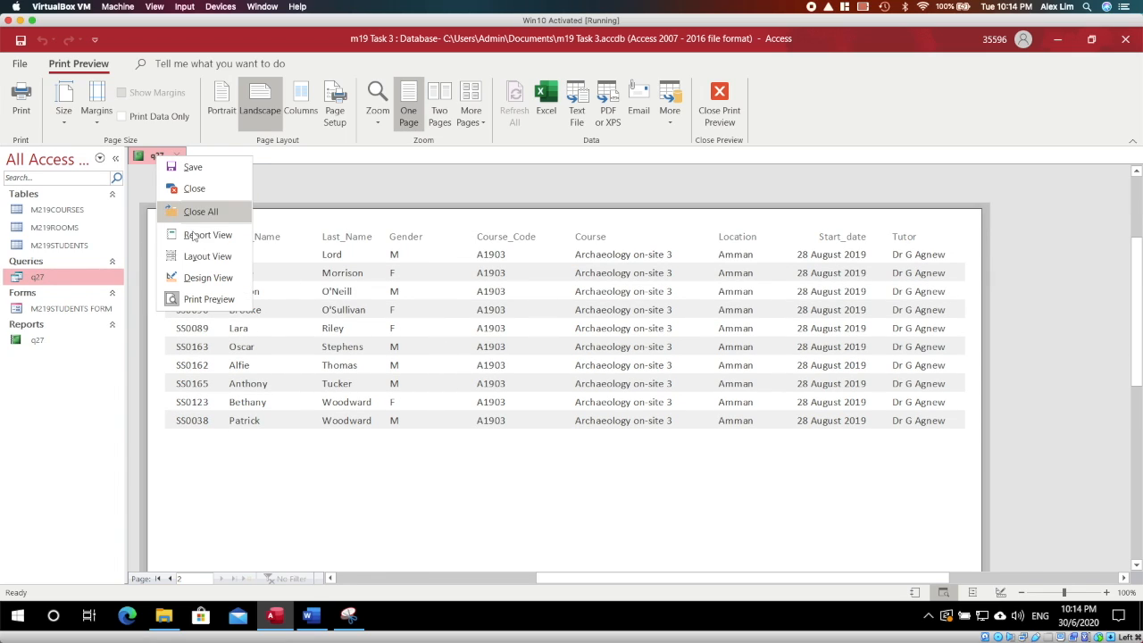
pyautogui.click(205, 278)
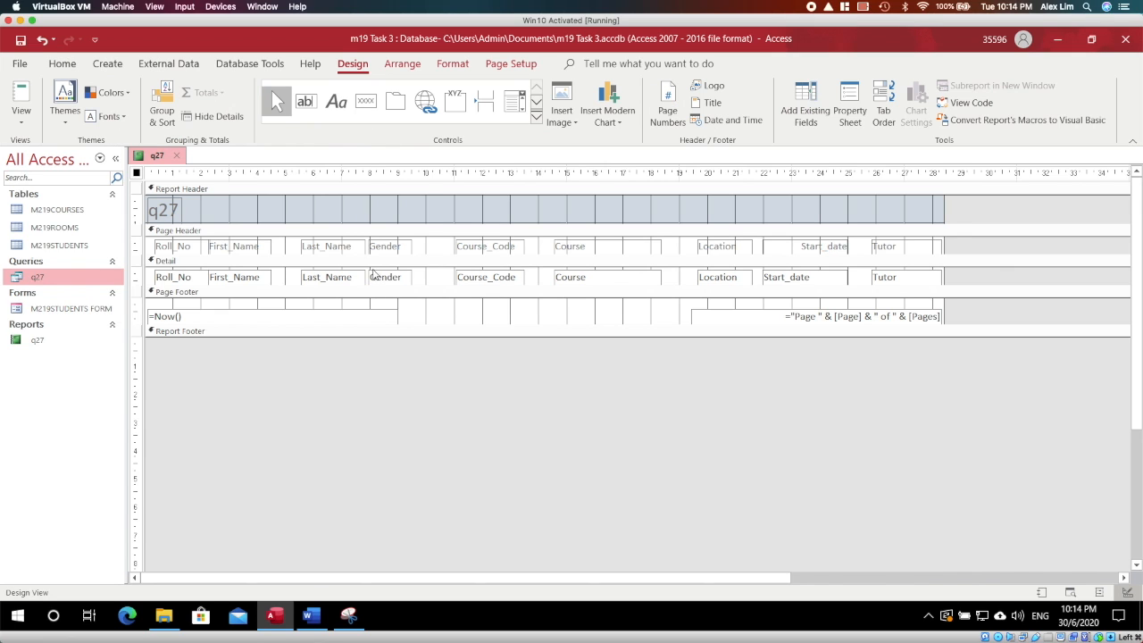
pyautogui.rightClick(155, 159)
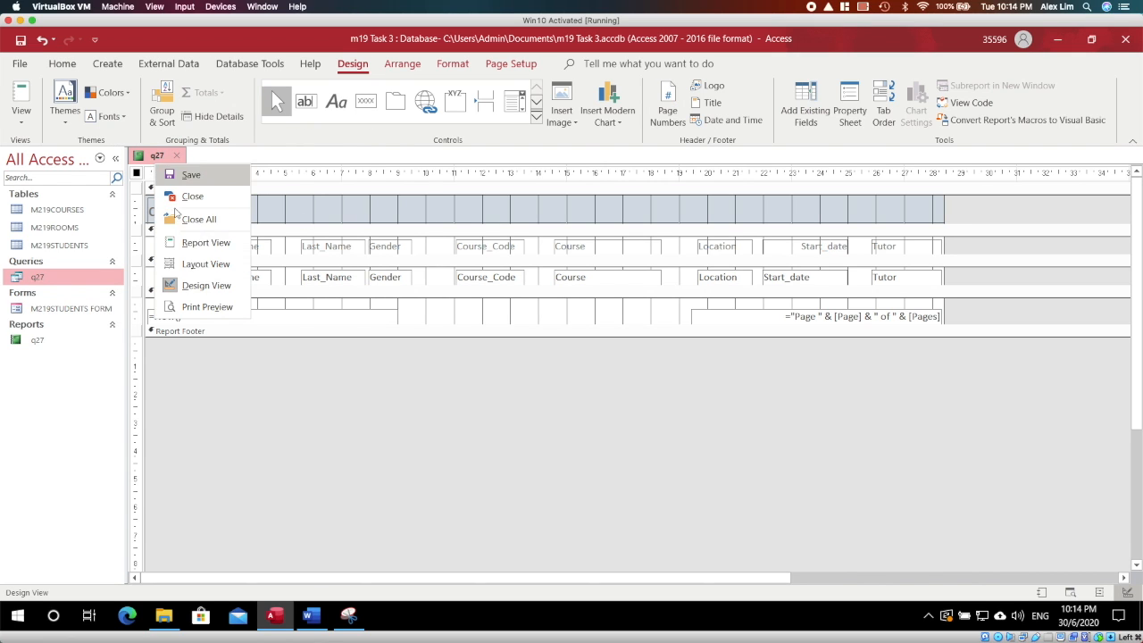
pyautogui.click(204, 300)
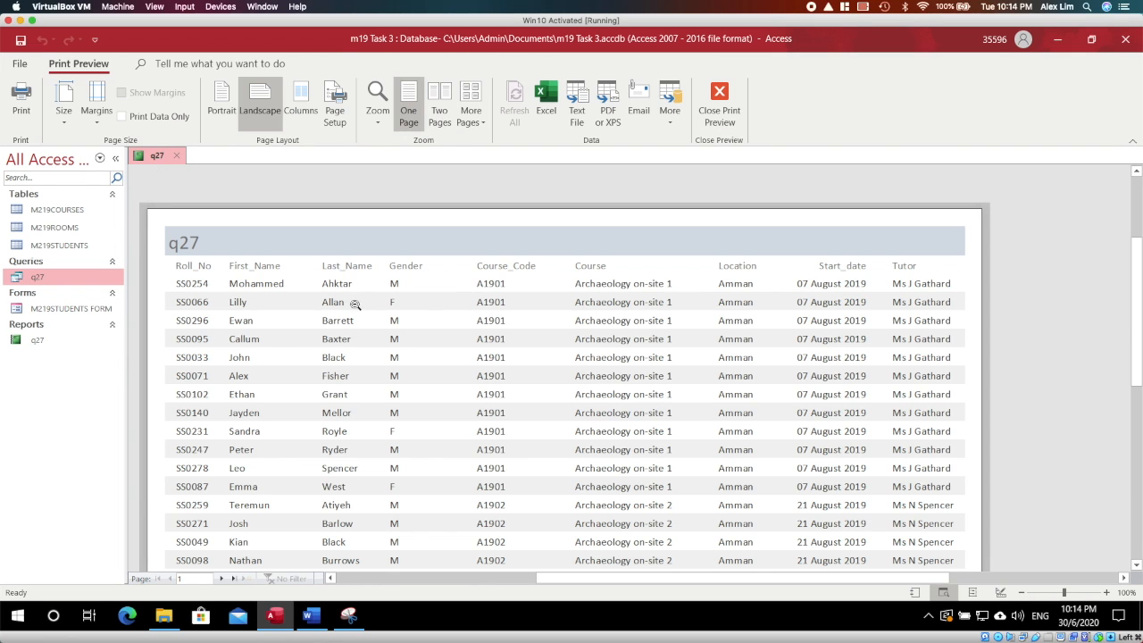
pyautogui.scroll(-2, 350, 353)
pyautogui.scroll(3, 350, 353)
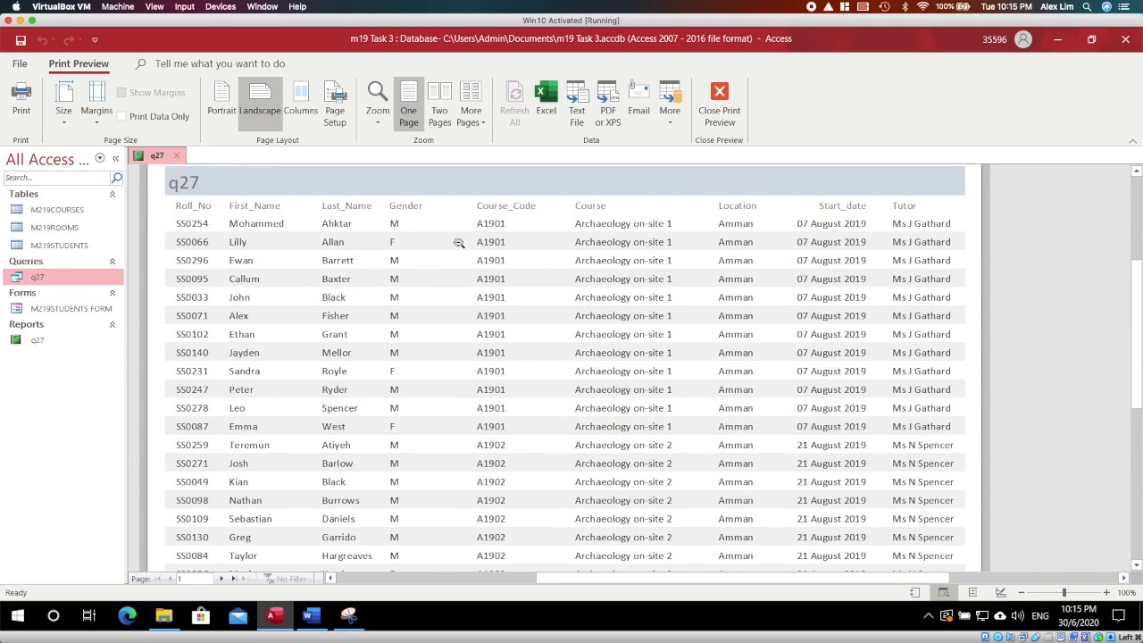
pyautogui.scroll(-3, 372, 380)
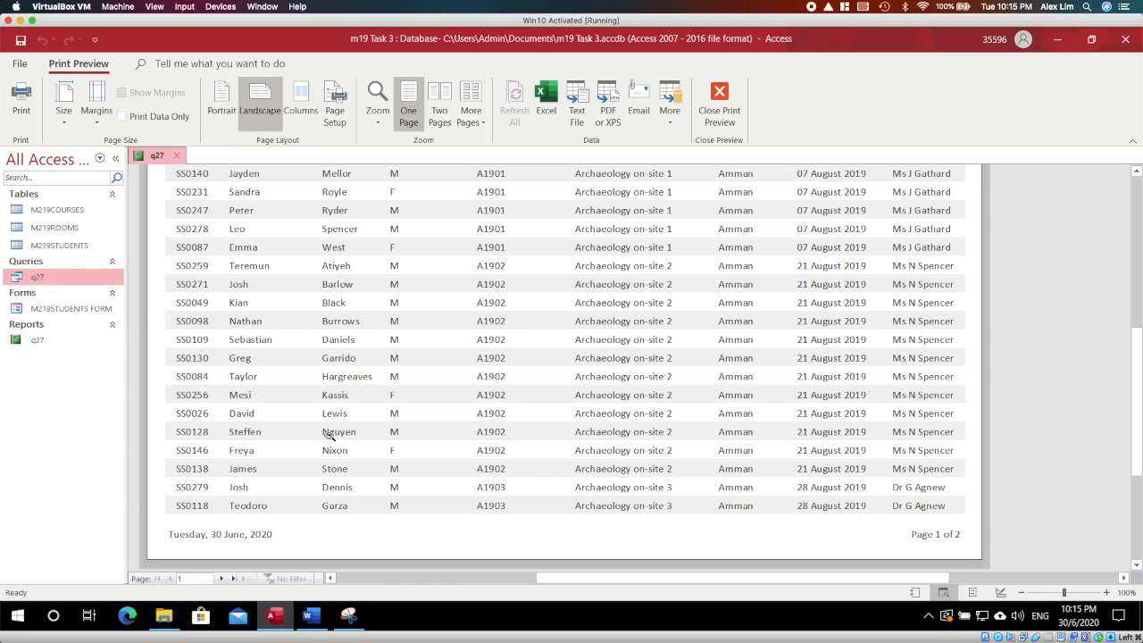
# - In design view, add a Count Records total based on the Last_Name field to the report
pyautogui.rightClick(140, 155)
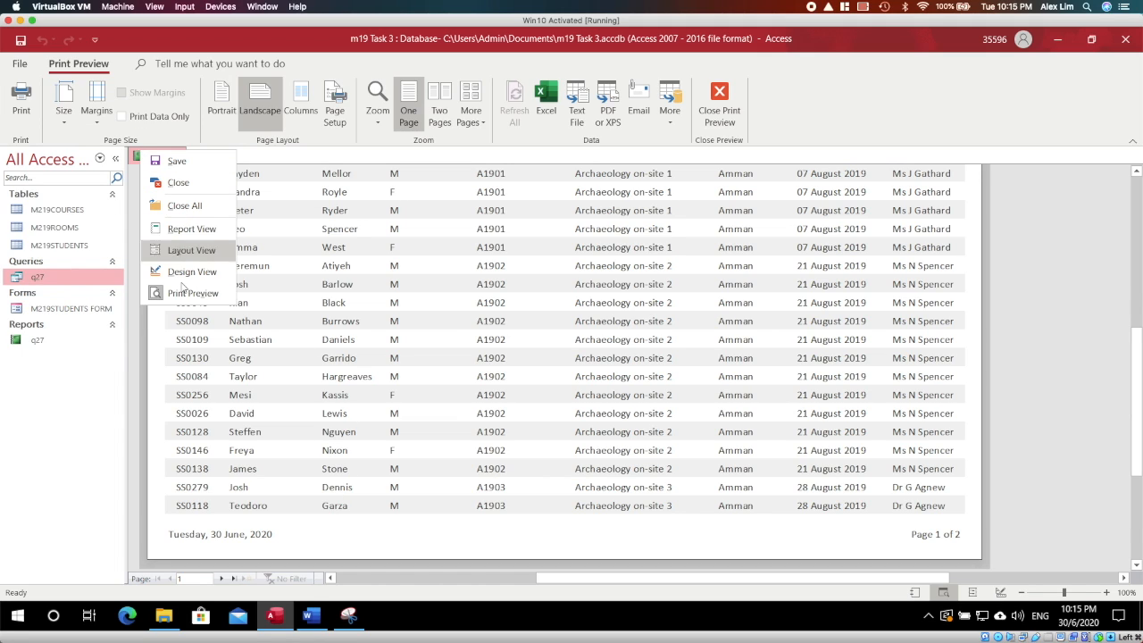
pyautogui.click(179, 270)
pyautogui.click(311, 281)
pyautogui.rightClick(329, 278)
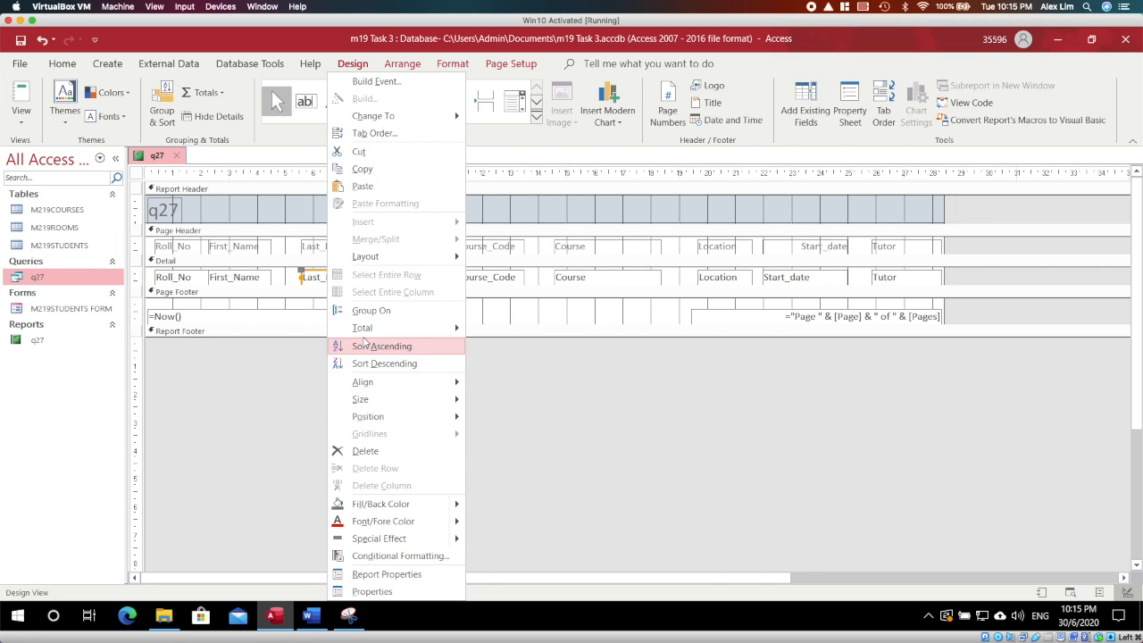
pyautogui.moveTo(365, 334)
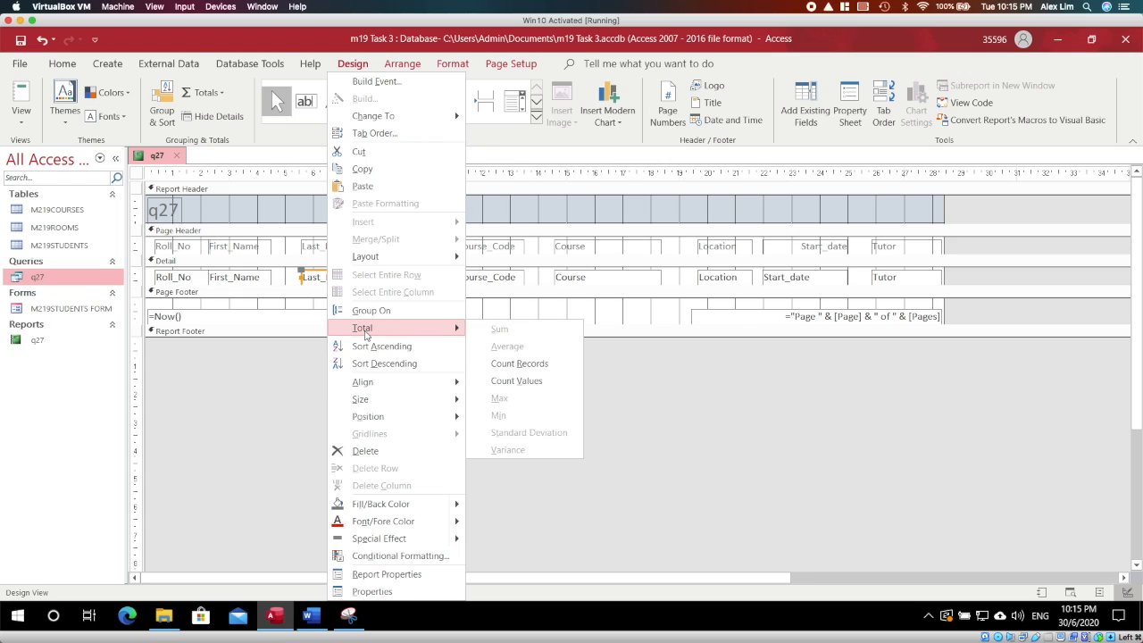
pyautogui.click(525, 363)
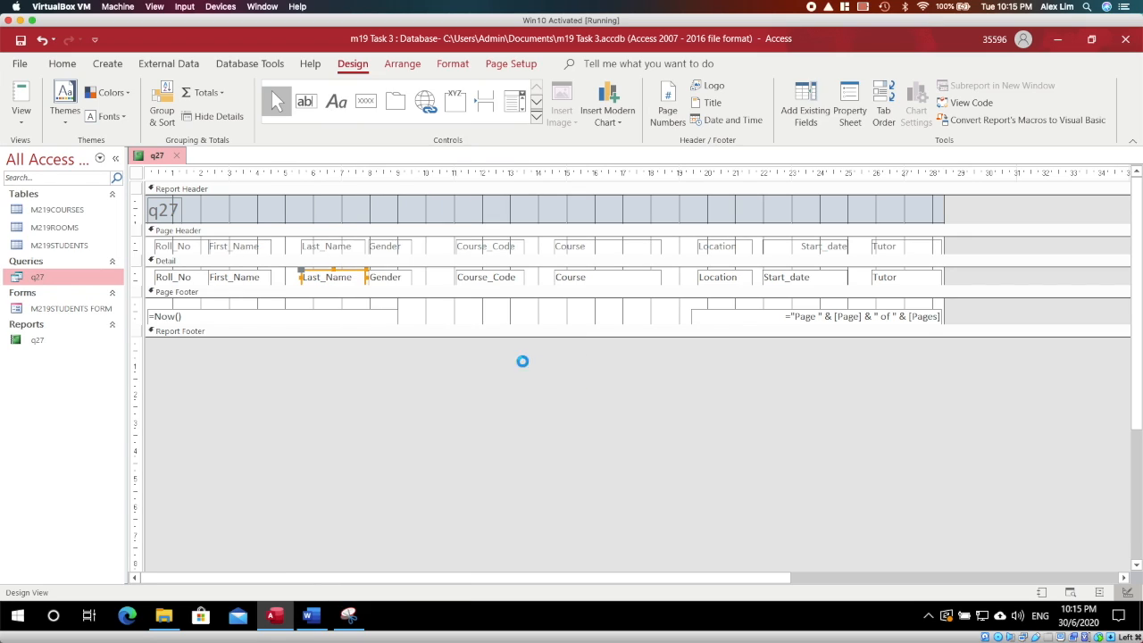
# - Preview the report and examine the record total below the student list on the last page
pyautogui.rightClick(157, 157)
pyautogui.click(214, 299)
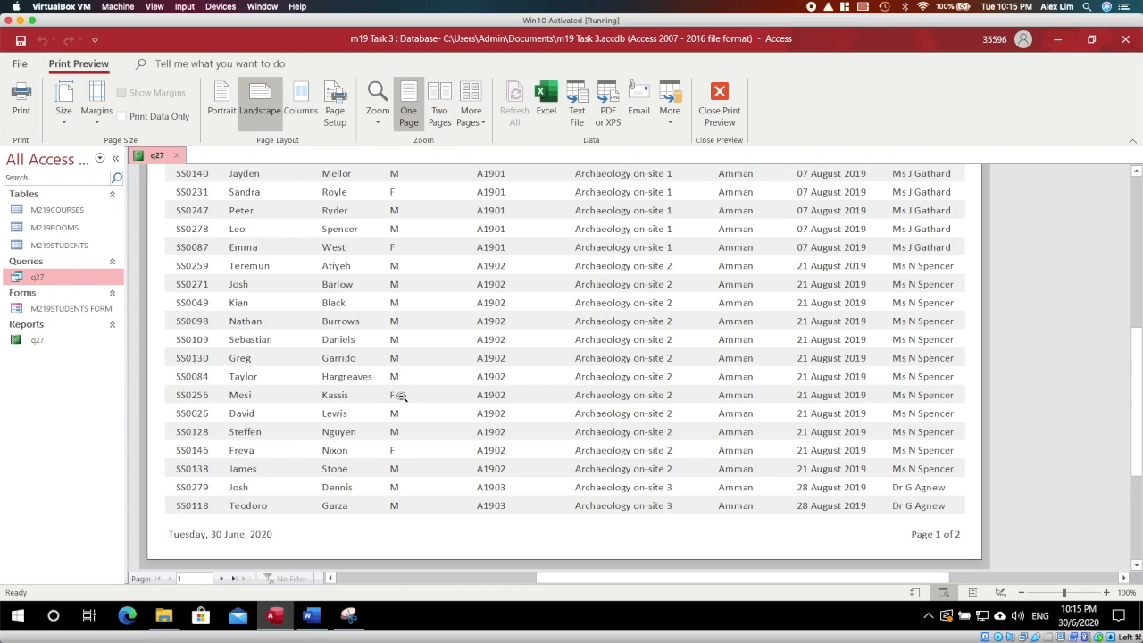
pyautogui.scroll(3, 339, 427)
pyautogui.scroll(-3, 339, 427)
pyautogui.scroll(3, 342, 429)
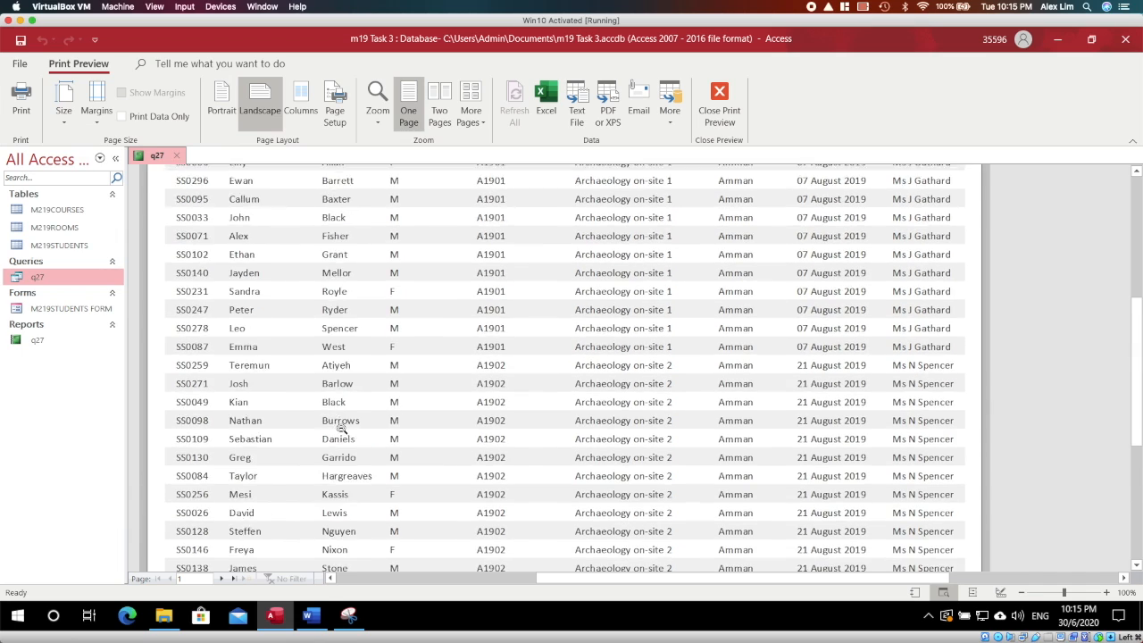
pyautogui.scroll(5, 342, 430)
pyautogui.scroll(-10, 342, 431)
pyautogui.click(232, 578)
pyautogui.scroll(2, 384, 268)
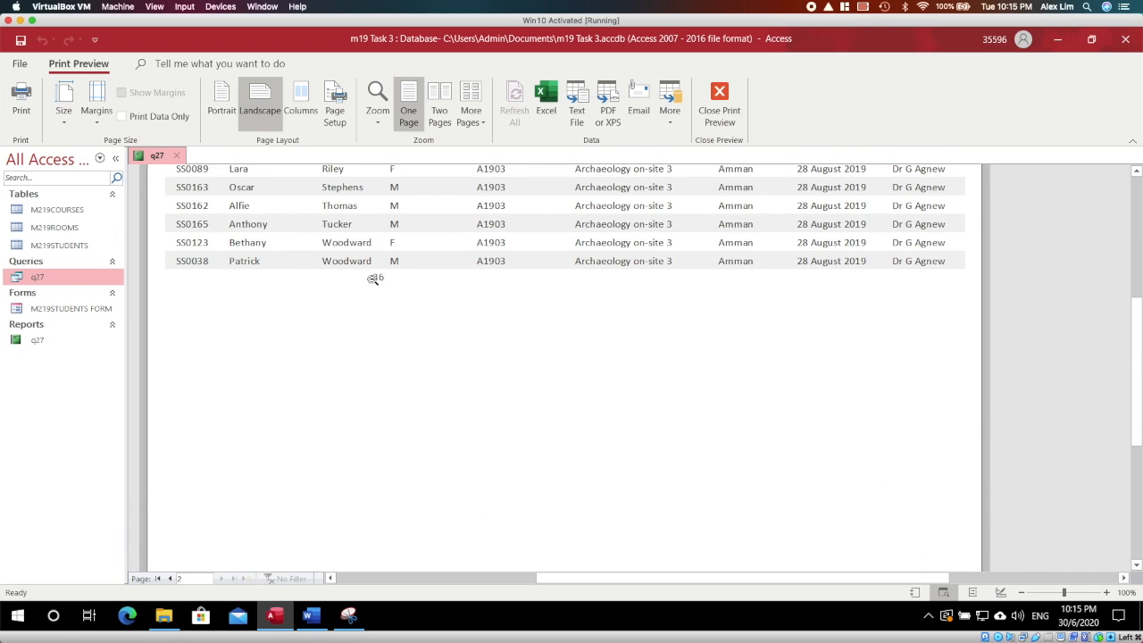
# - Return to design view and narrow the =Count(*) box in the report footer from its right side
pyautogui.rightClick(161, 163)
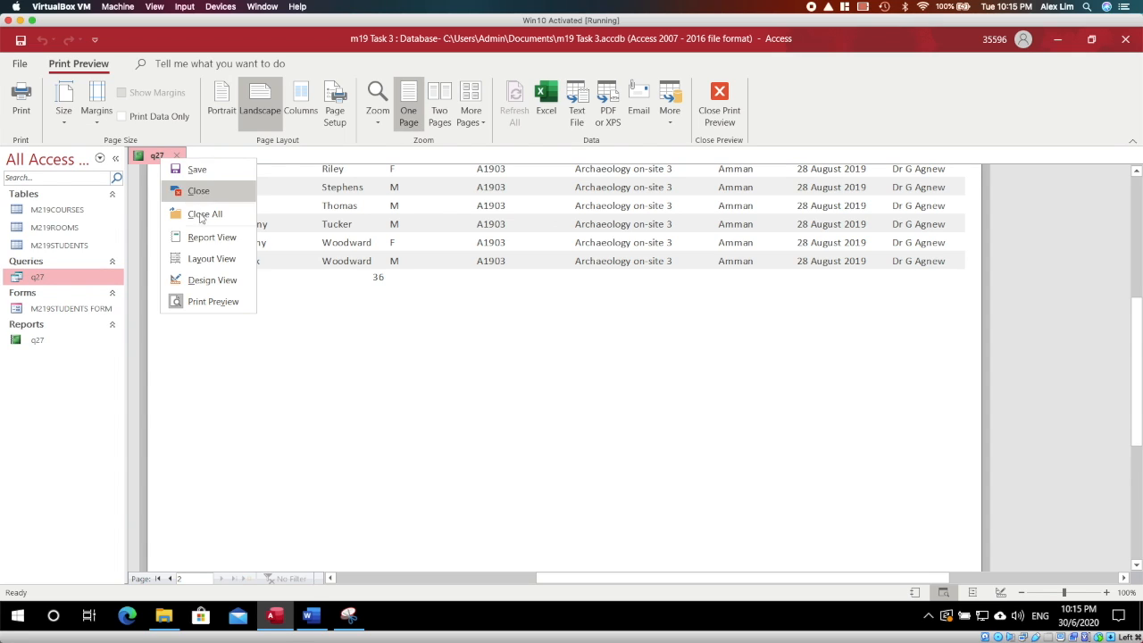
pyautogui.click(213, 279)
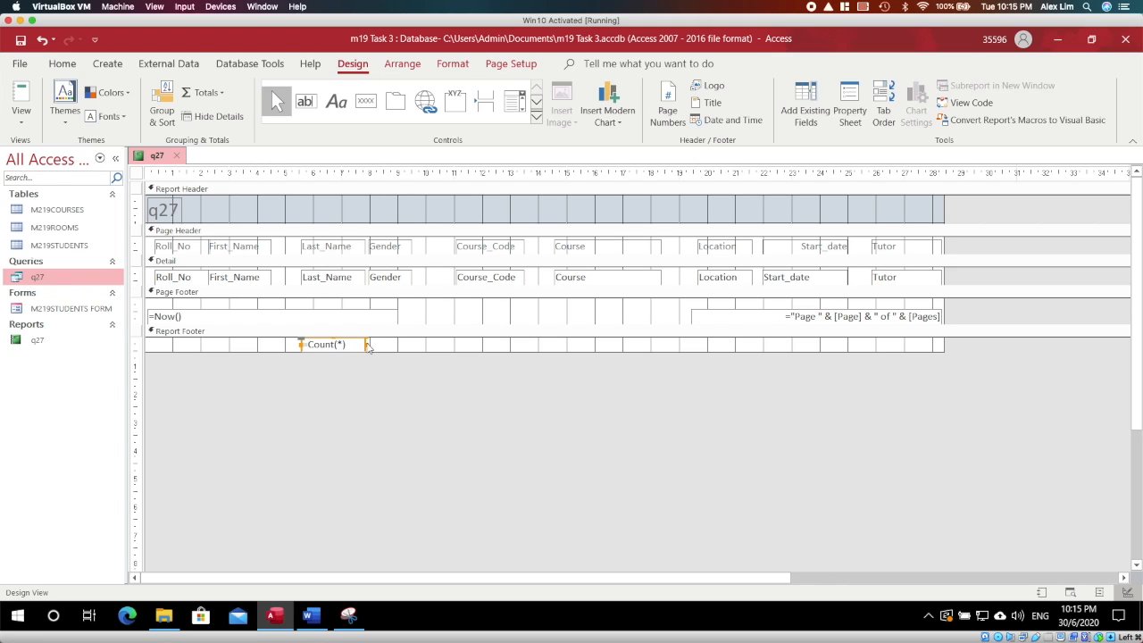
pyautogui.moveTo(364, 344); pyautogui.dragTo(350, 344)
# - Add a label reading TOTAL DELEGATE in the report footer, directly before the =Count(*) box
pyautogui.click(333, 104)
pyautogui.moveTo(186, 340); pyautogui.dragTo(296, 353)
pyautogui.click(250, 341)
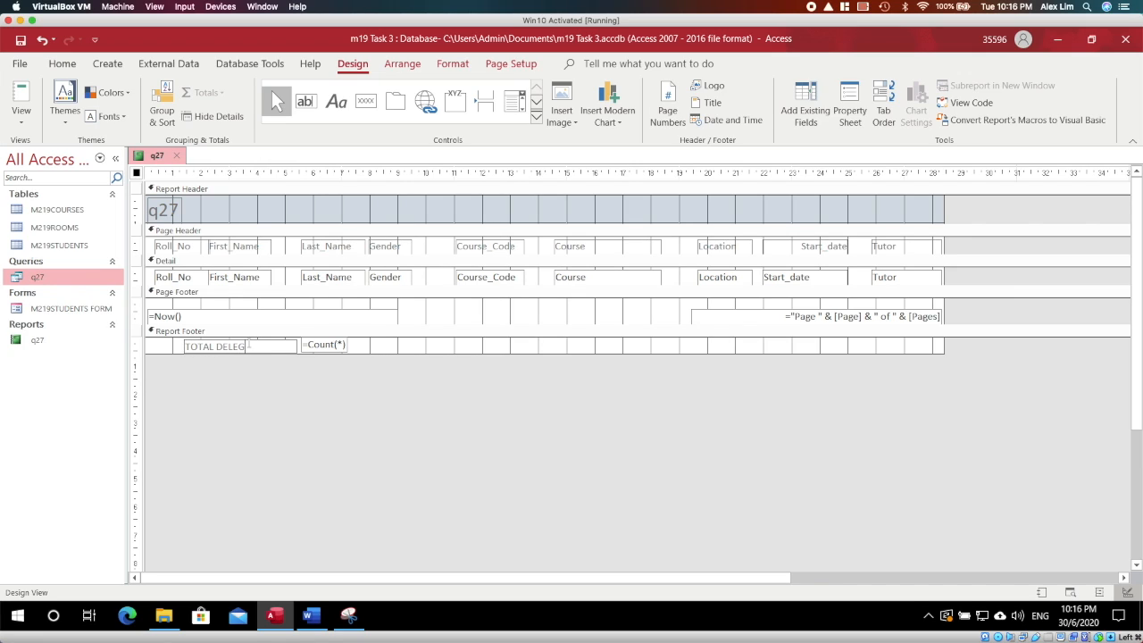
pyautogui.click(249, 367)
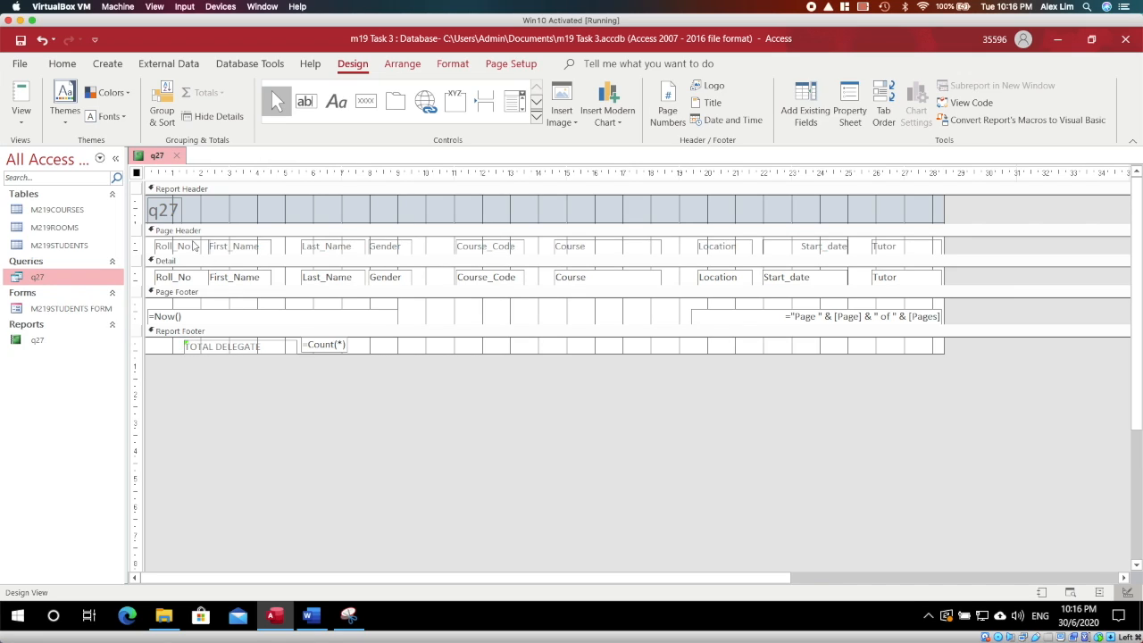
# - Preview the report and check the TOTAL DELEGATE label beside the record count on the last page
pyautogui.rightClick(162, 163)
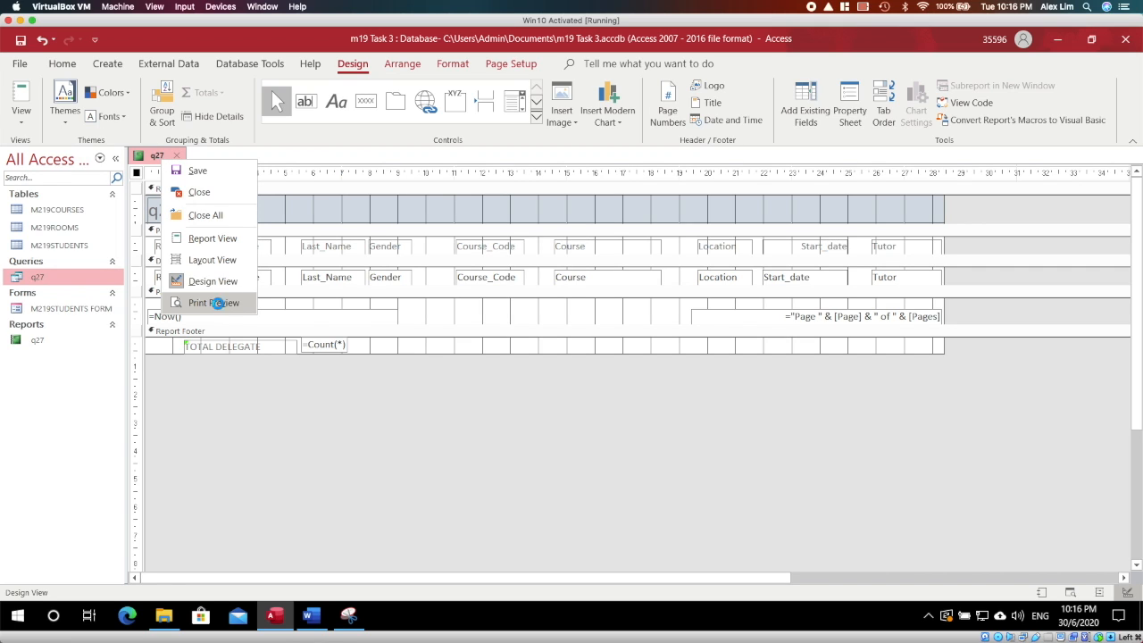
pyautogui.click(211, 304)
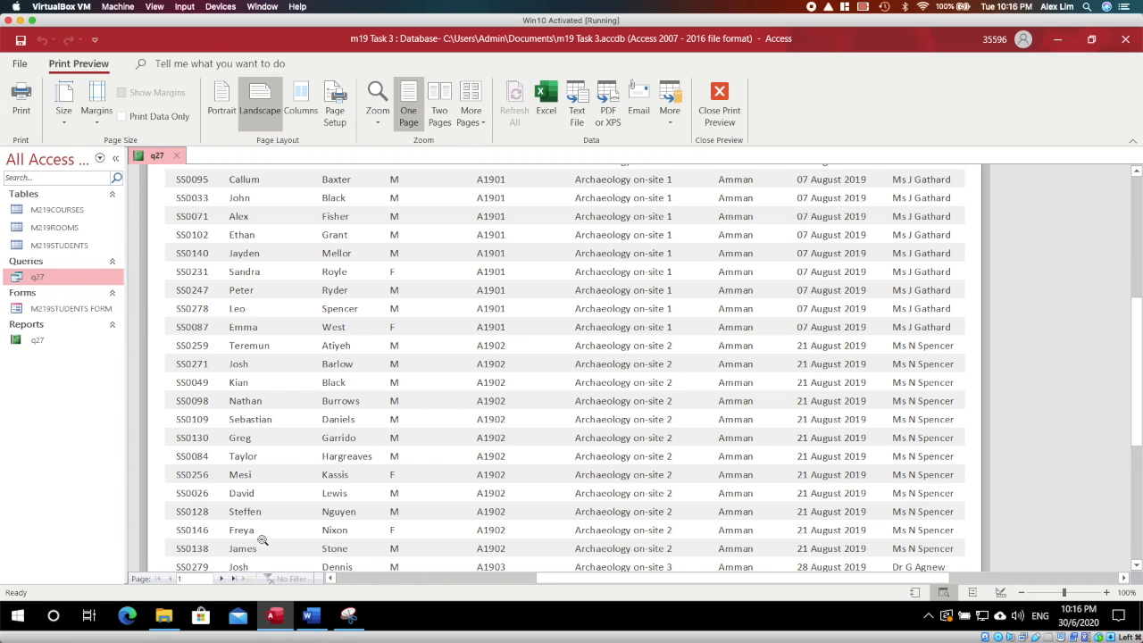
pyautogui.click(222, 579)
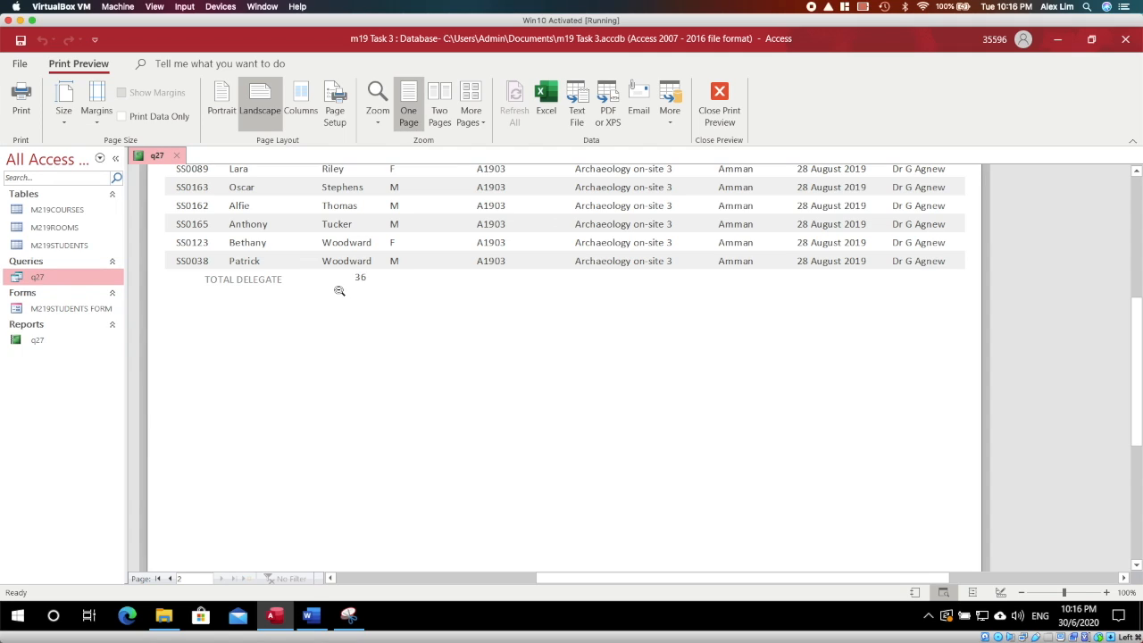
# - Return to design view and replace the report header title with ARCHAELOGY COURSE DELEGATES
pyautogui.rightClick(157, 156)
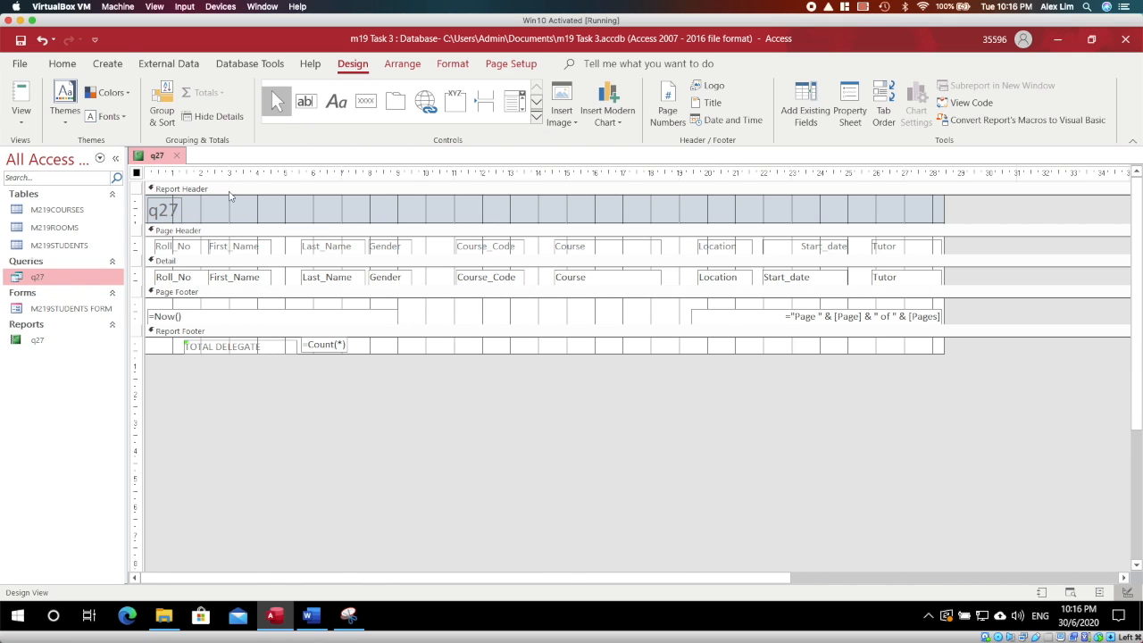
pyautogui.doubleClick(165, 210)
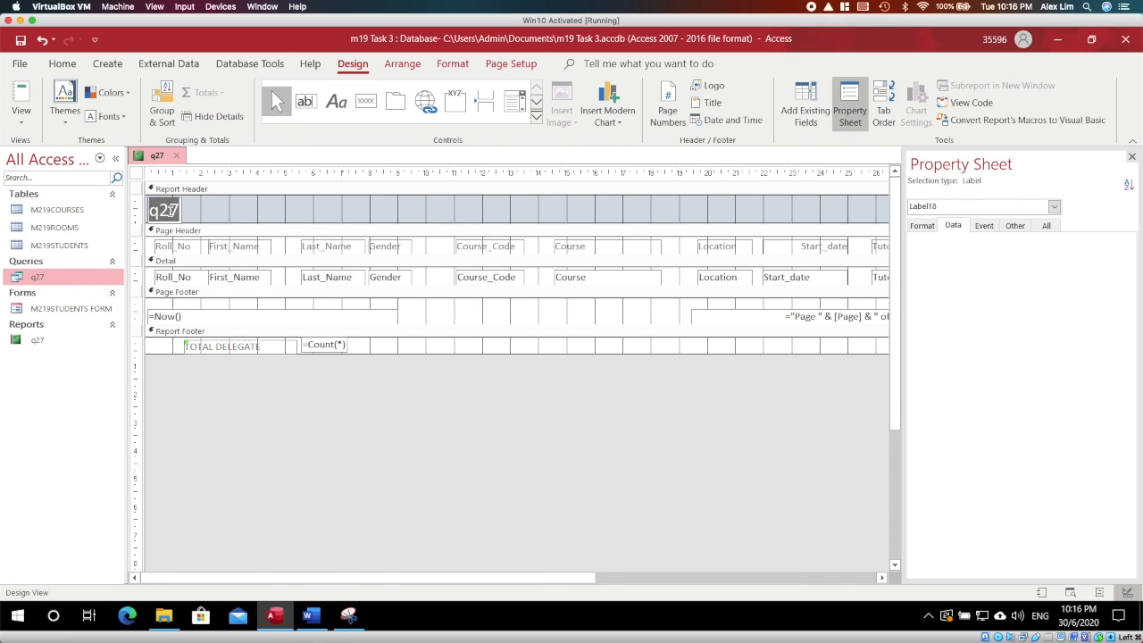
pyautogui.write('ARCHA')
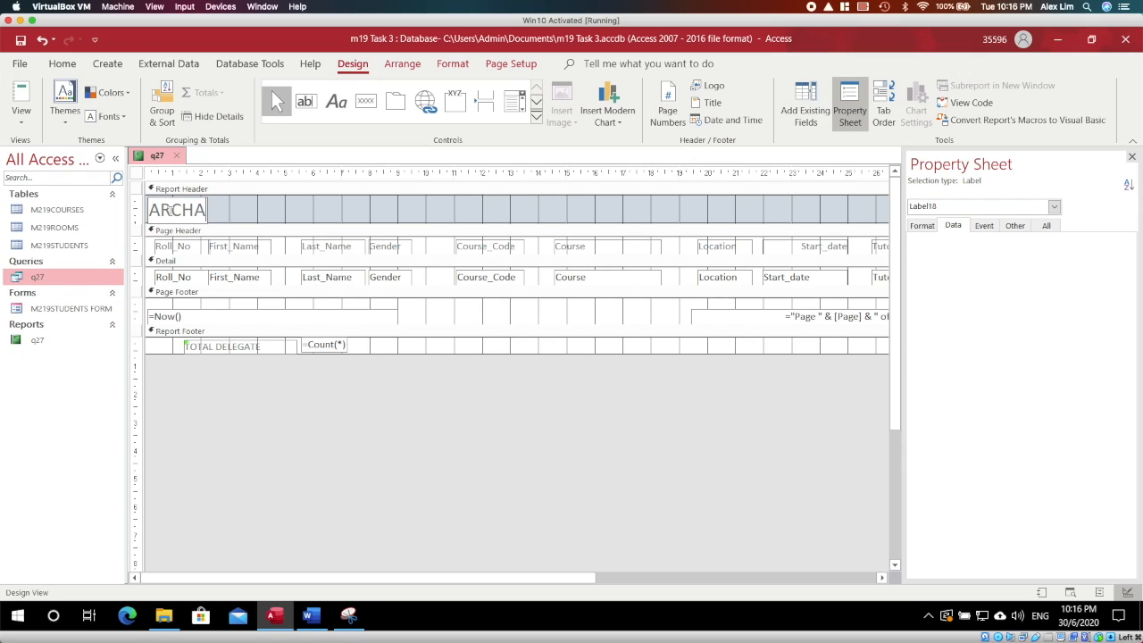
pyautogui.write('ELO')
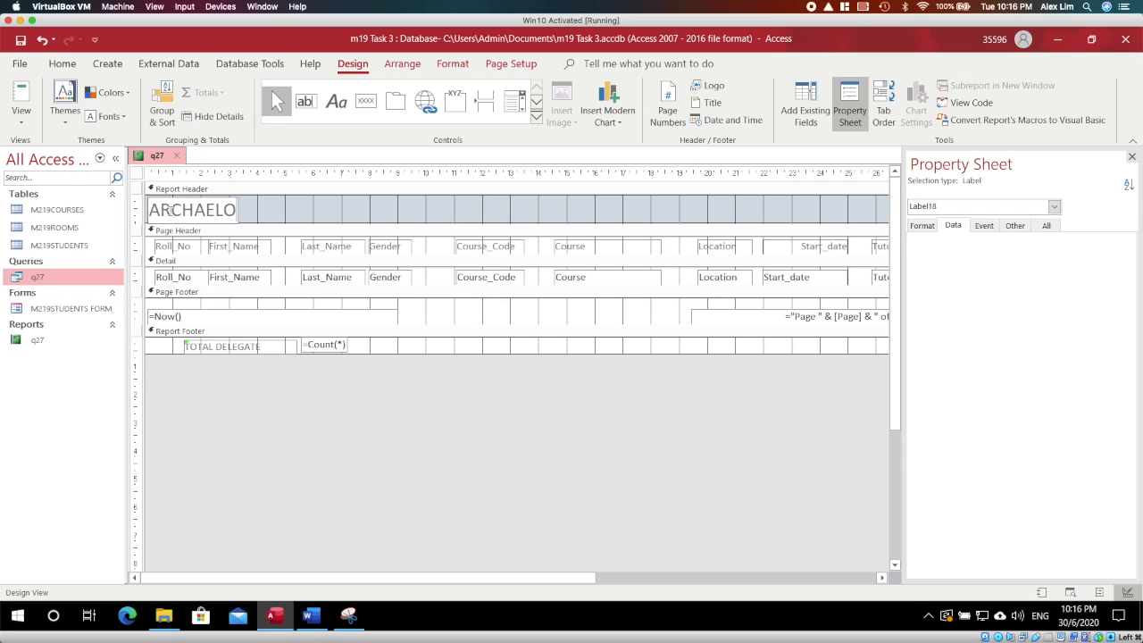
pyautogui.write('GY COURSE D')
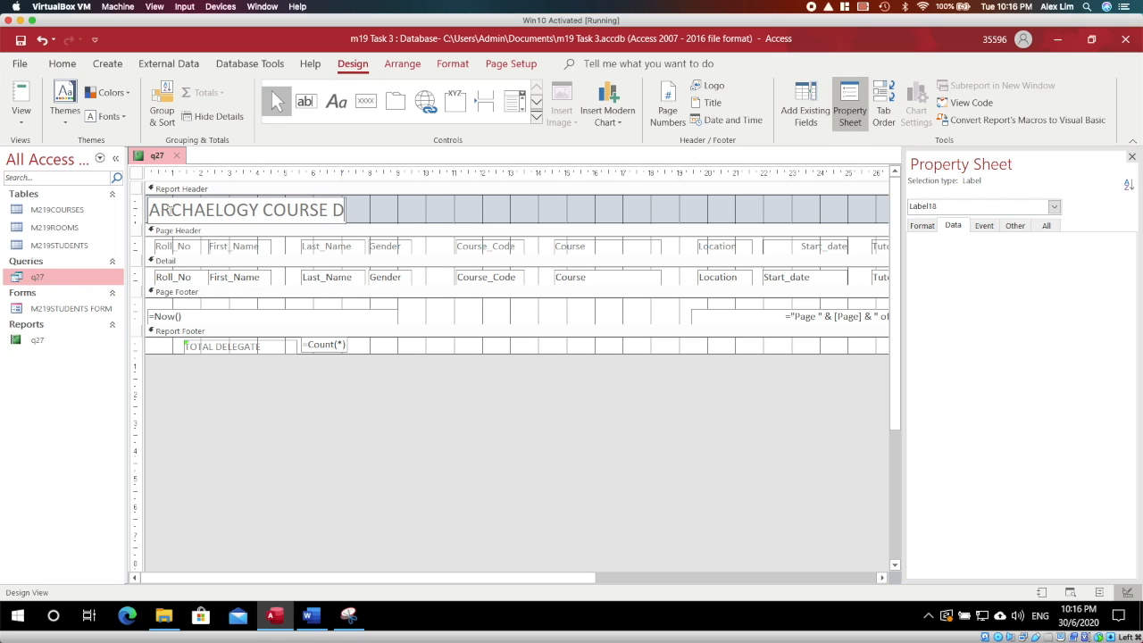
pyautogui.write('ELEGATES')
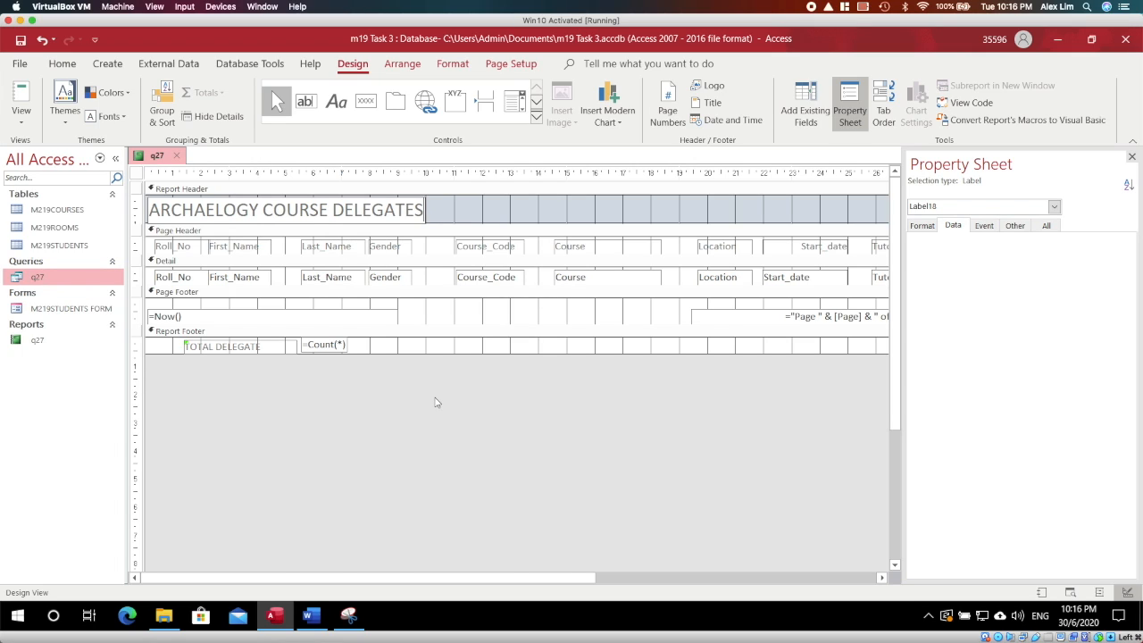
pyautogui.click(452, 332)
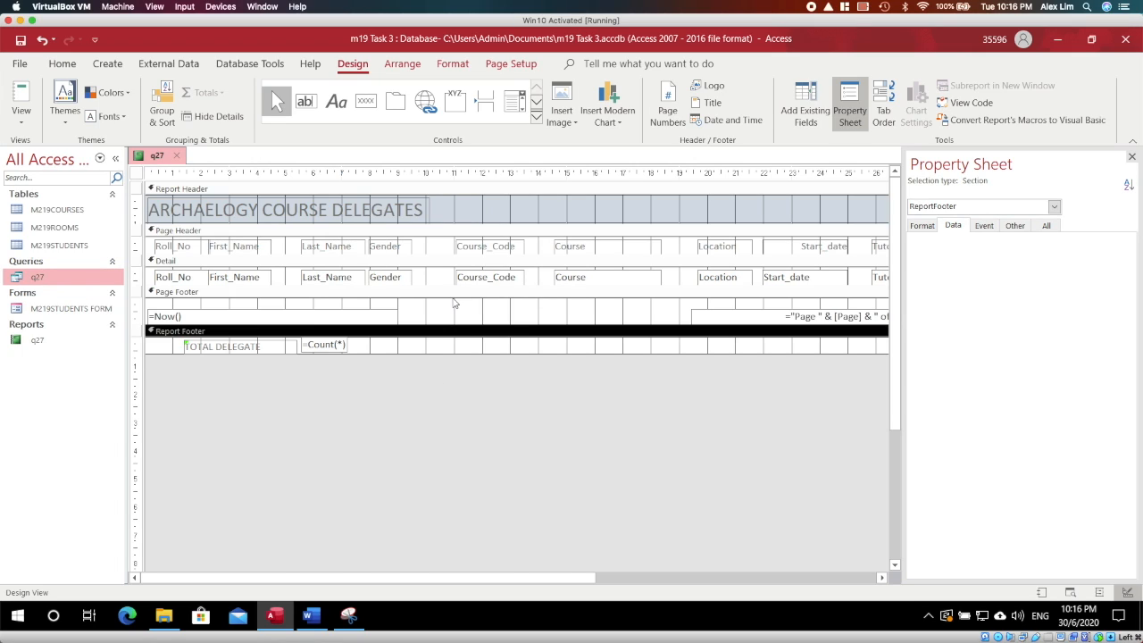
# - Increase the height of the Page Header section and move all its column headings down, leaving room above them
pyautogui.click(458, 292)
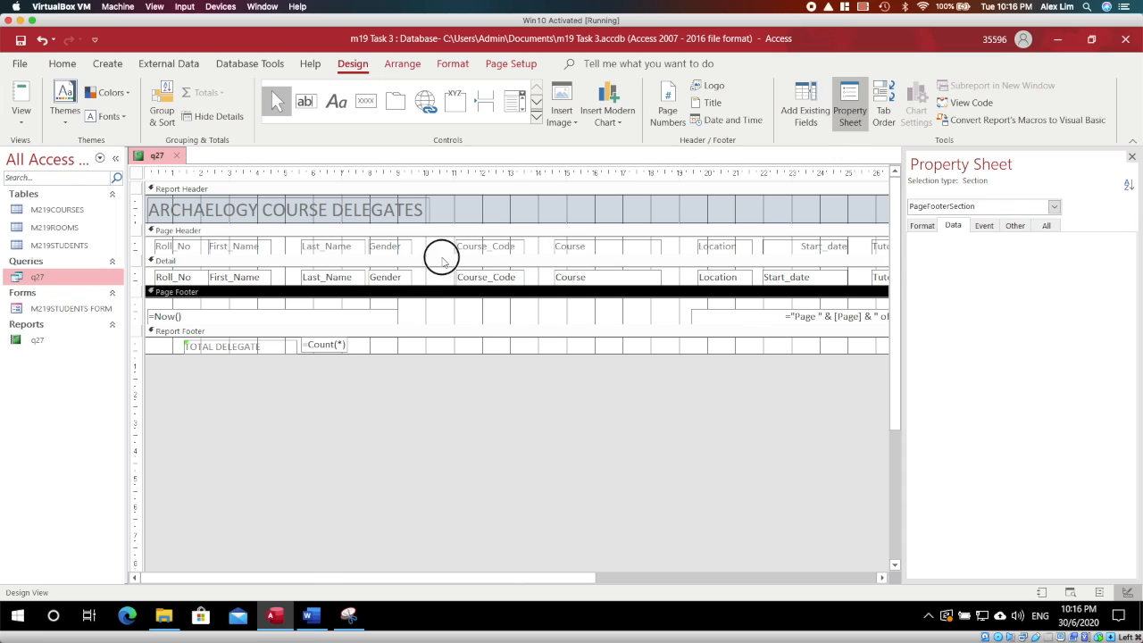
pyautogui.click(434, 259)
pyautogui.moveTo(435, 254); pyautogui.dragTo(434, 279)
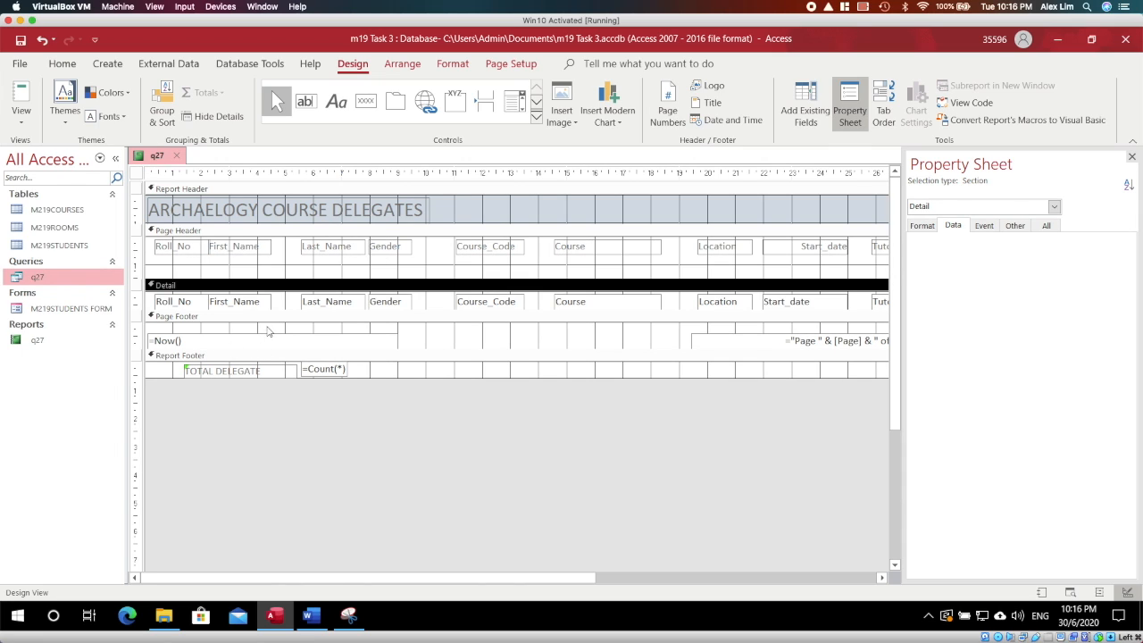
pyautogui.moveTo(150, 256); pyautogui.dragTo(881, 244)
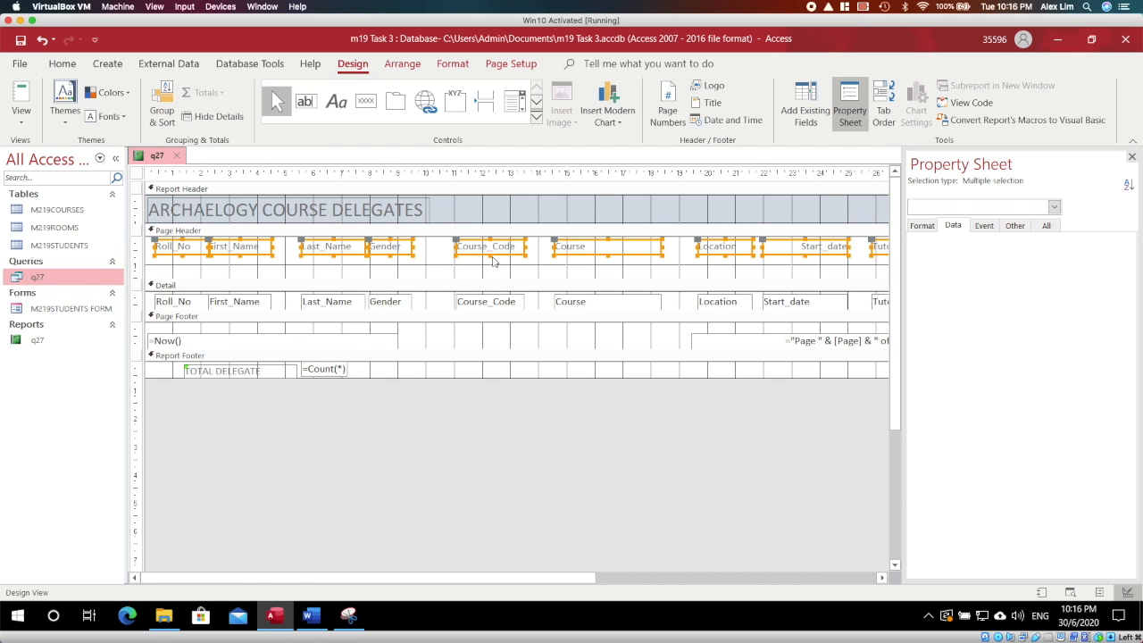
pyautogui.press('Down')
pyautogui.press('Down')
pyautogui.press('Down')
pyautogui.press('Down')
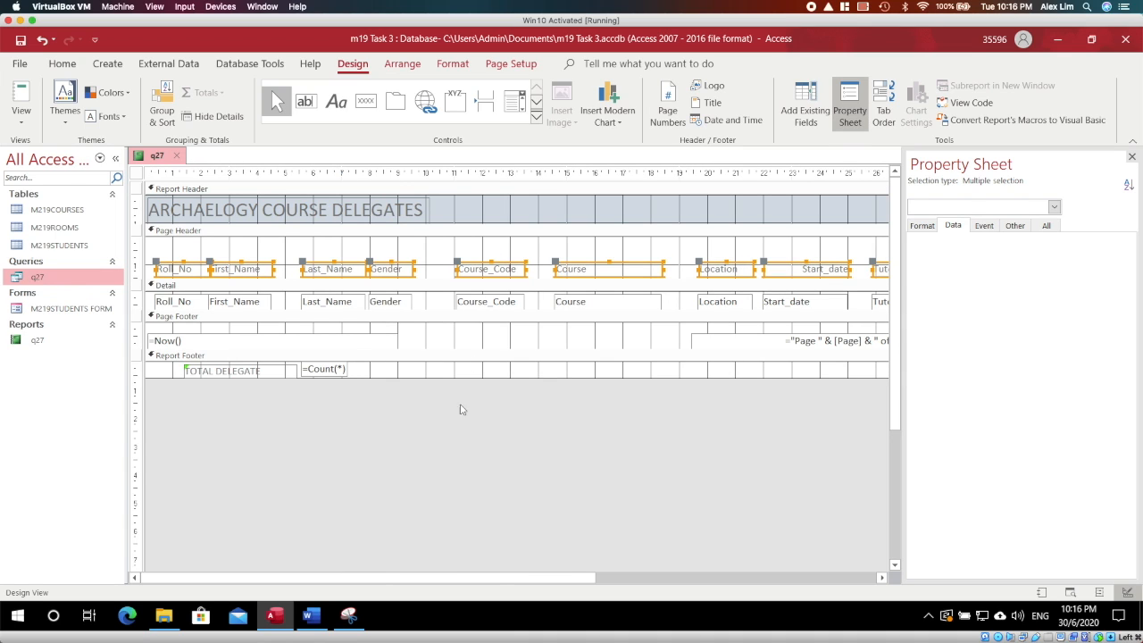
# - Add a label reading Name CN CN in the Page Header, above the Roll_No and First_Name headings
pyautogui.click(469, 576)
pyautogui.moveTo(469, 576); pyautogui.dragTo(475, 544)
pyautogui.click(335, 101)
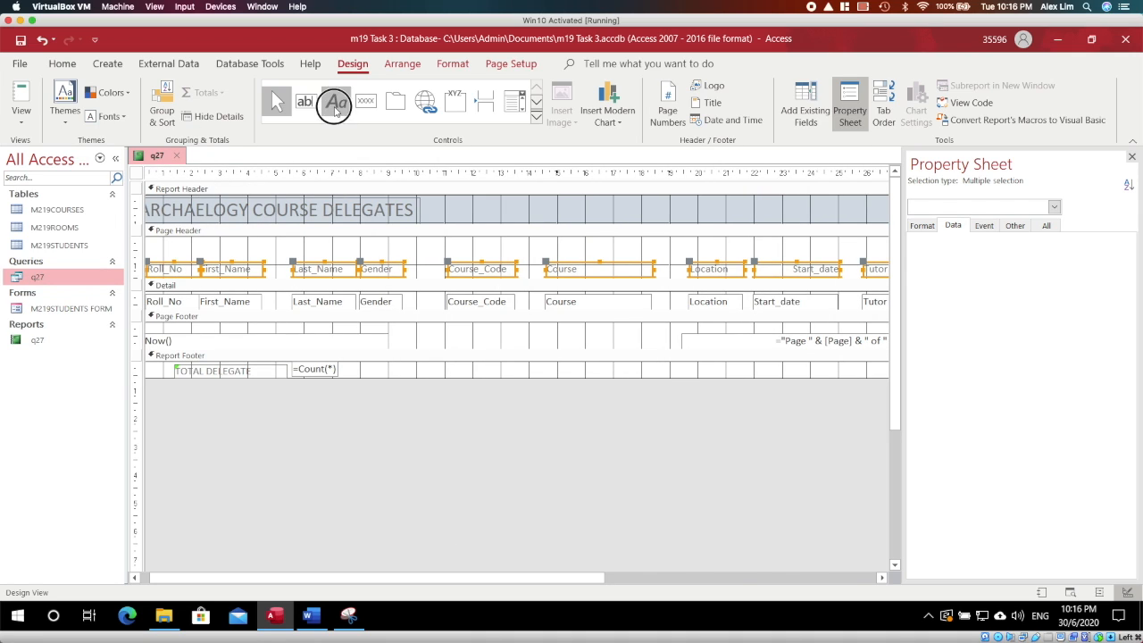
pyautogui.moveTo(152, 243); pyautogui.dragTo(302, 261)
pyautogui.write('Name CN CN')
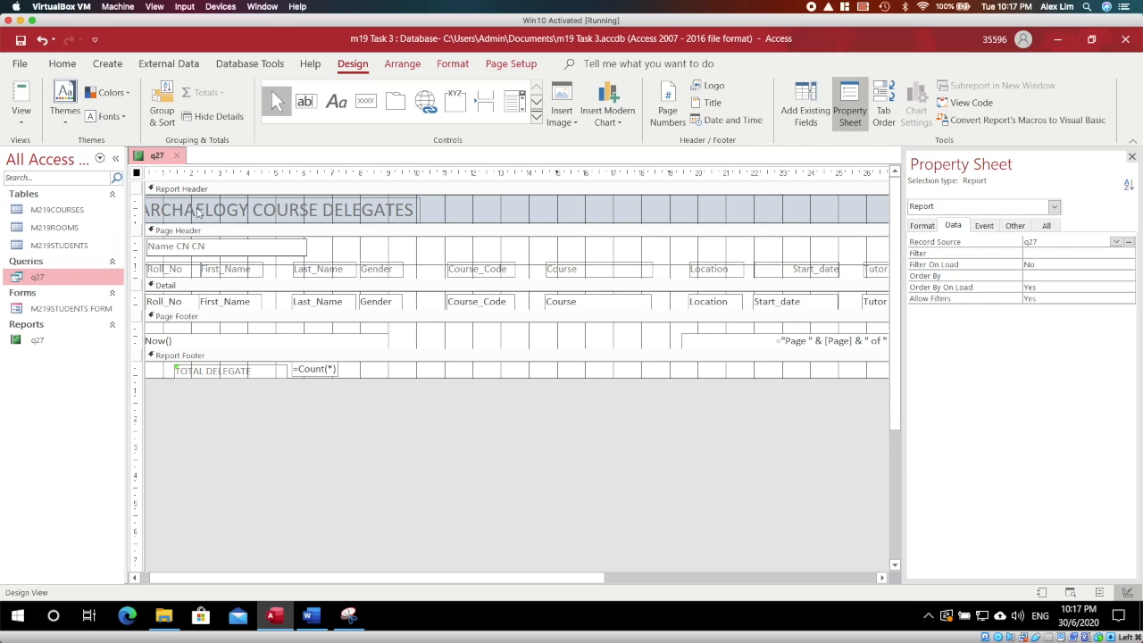
# - Preview the report to check the title and the Name CN CN label on both pages, and save the report
pyautogui.rightClick(158, 155)
pyautogui.click(191, 301)
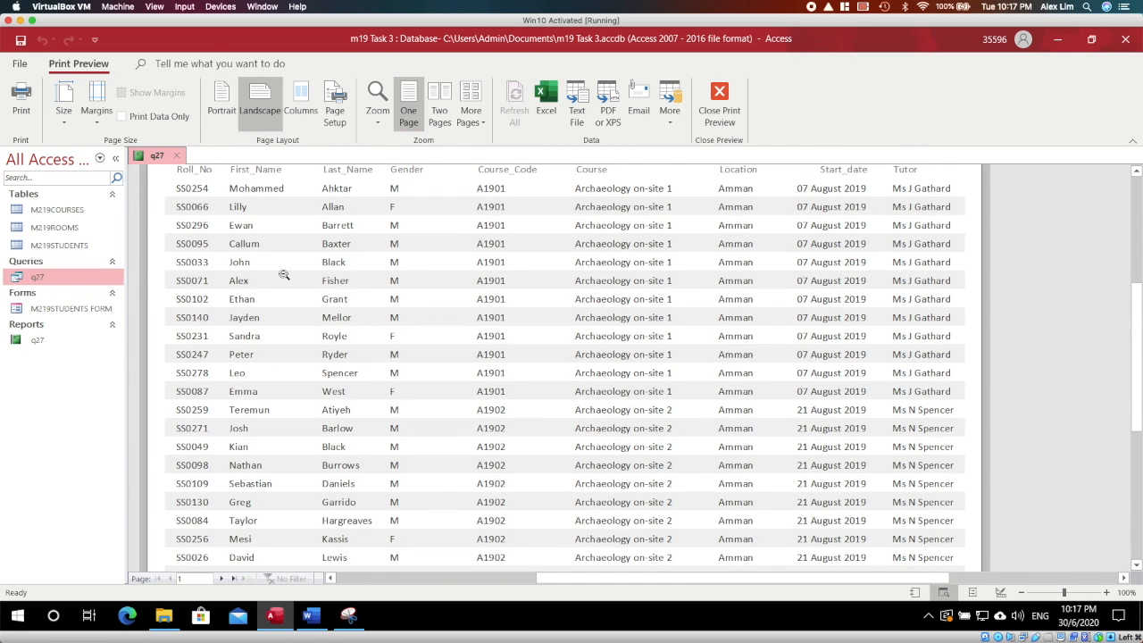
pyautogui.scroll(-3, 283, 274)
pyautogui.scroll(10, 283, 274)
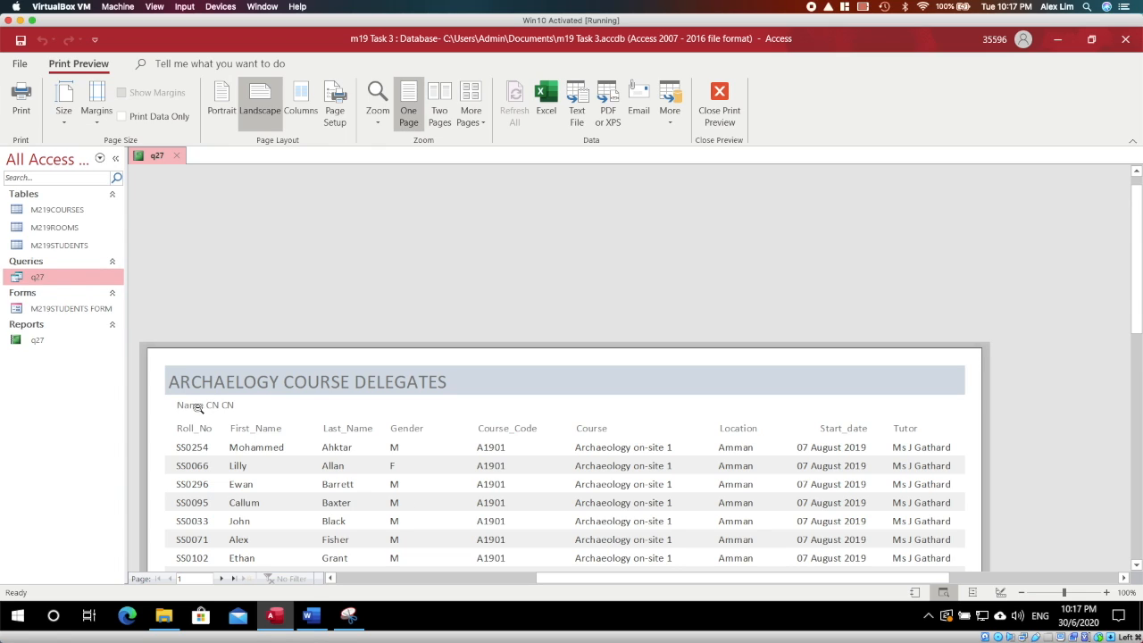
pyautogui.click(220, 578)
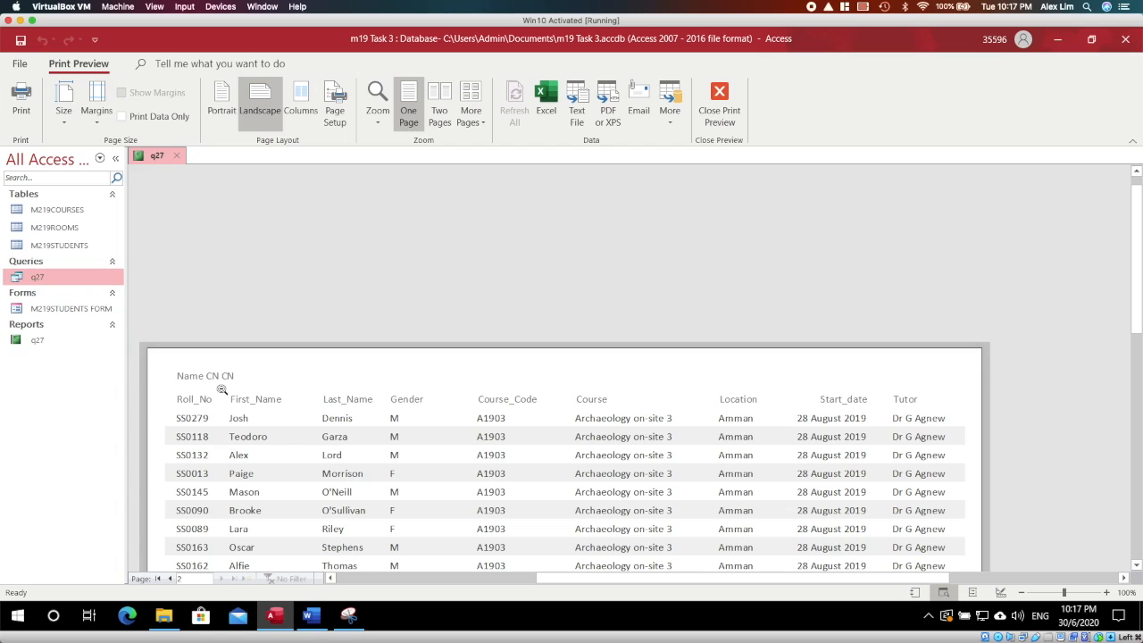
pyautogui.rightClick(166, 154)
pyautogui.click(172, 167)
# - Examine the second preview page from the Name CN CN label down to the TOTAL DELEGATE count
pyautogui.click(348, 615)
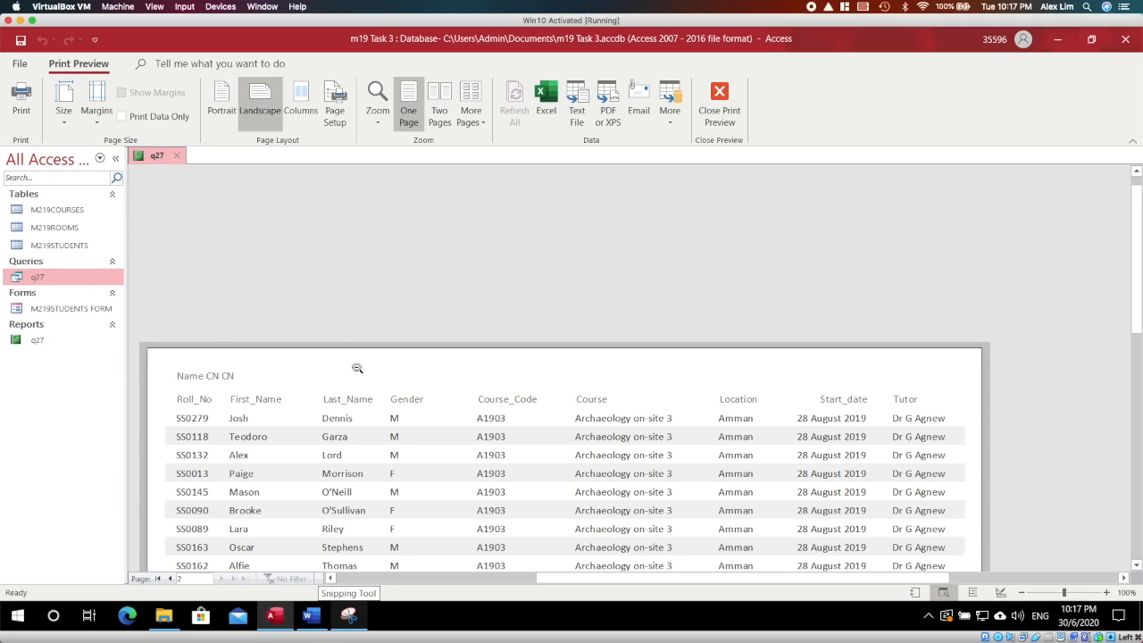
pyautogui.scroll(-3, 357, 363)
pyautogui.scroll(-2, 356, 364)
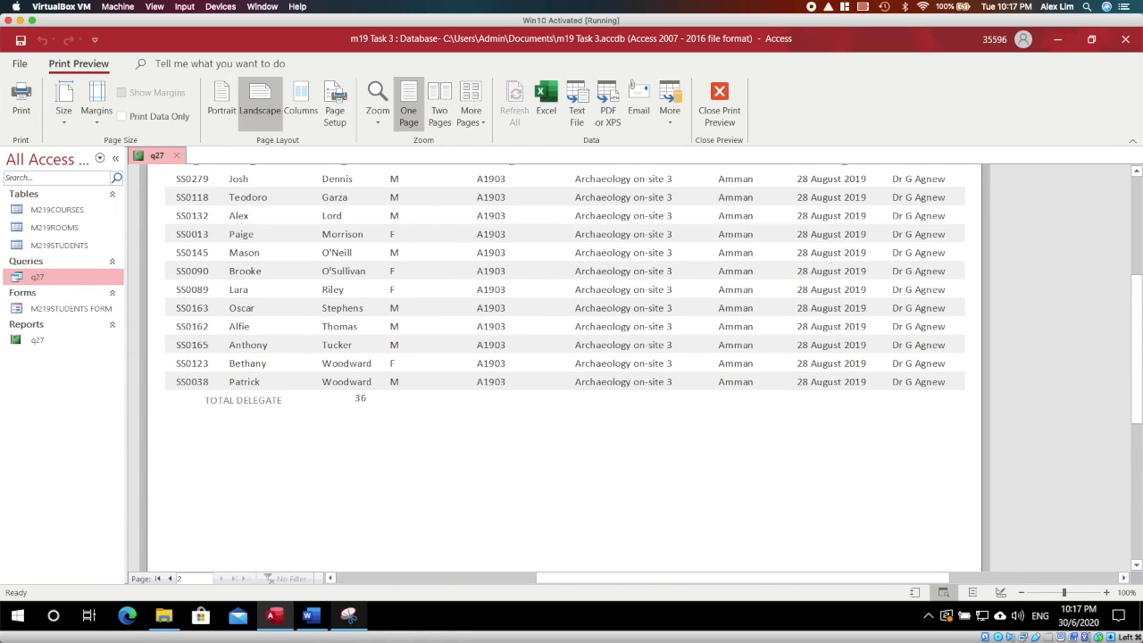
pyautogui.scroll(4, 211, 551)
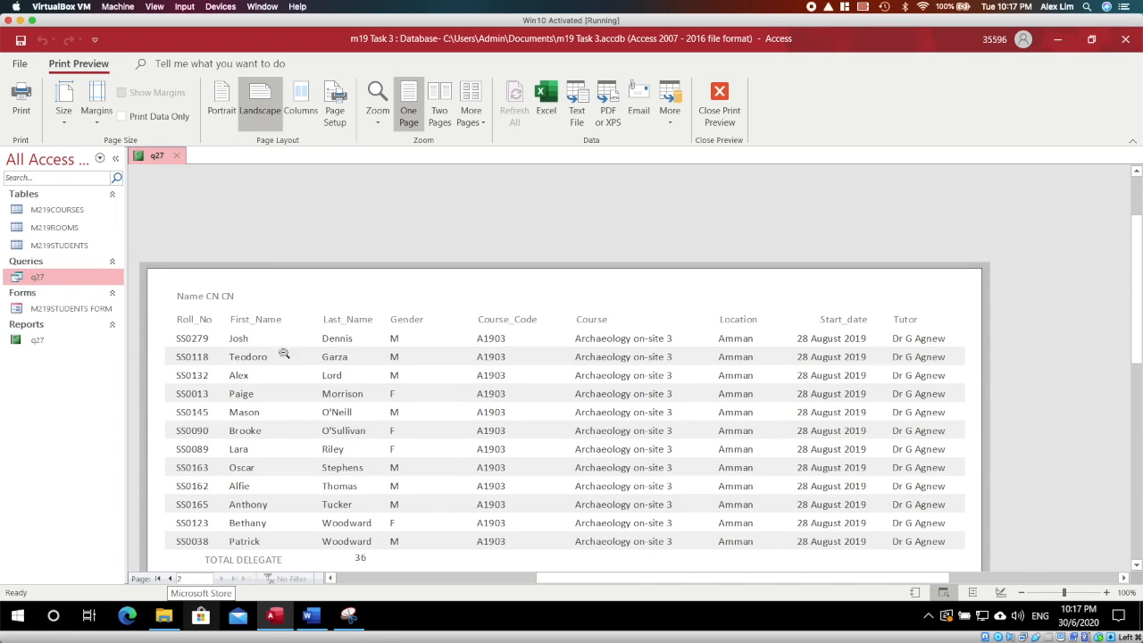
pyautogui.scroll(-4, 348, 384)
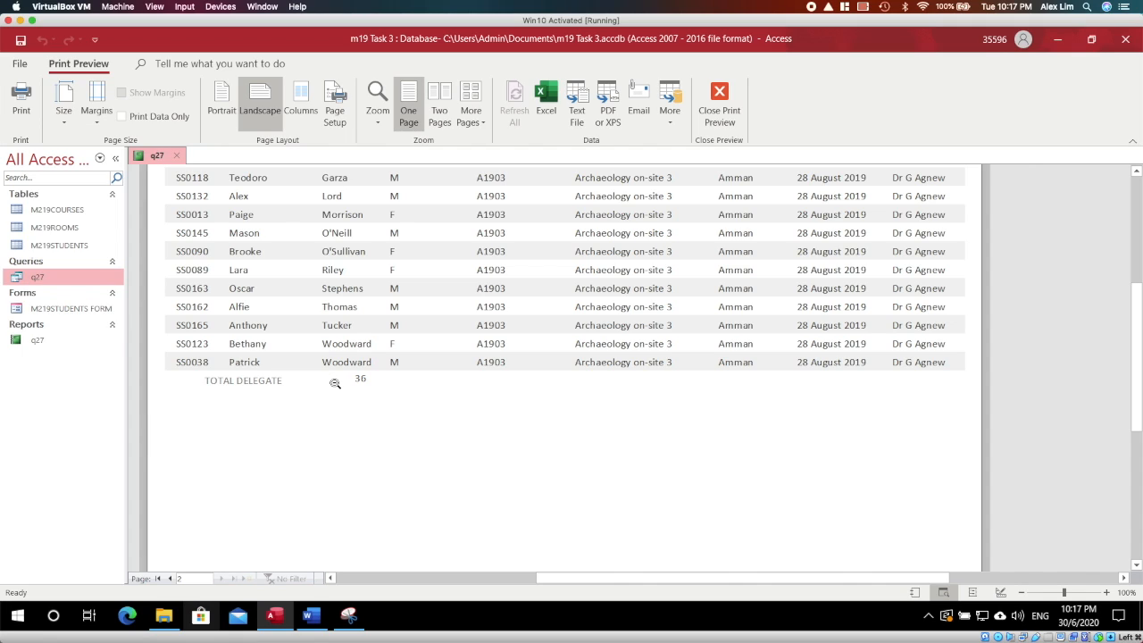
# - Return the report to design view and capture its sections from Report Header to Report Footer with Snipping Tool
pyautogui.rightClick(150, 157)
pyautogui.click(198, 273)
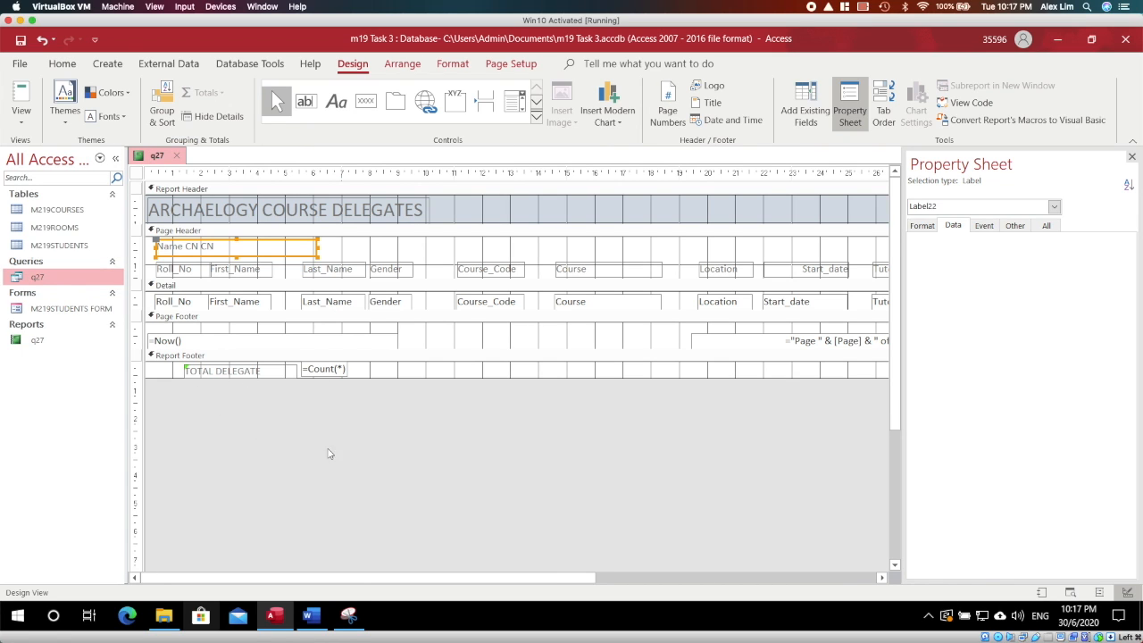
pyautogui.click(347, 616)
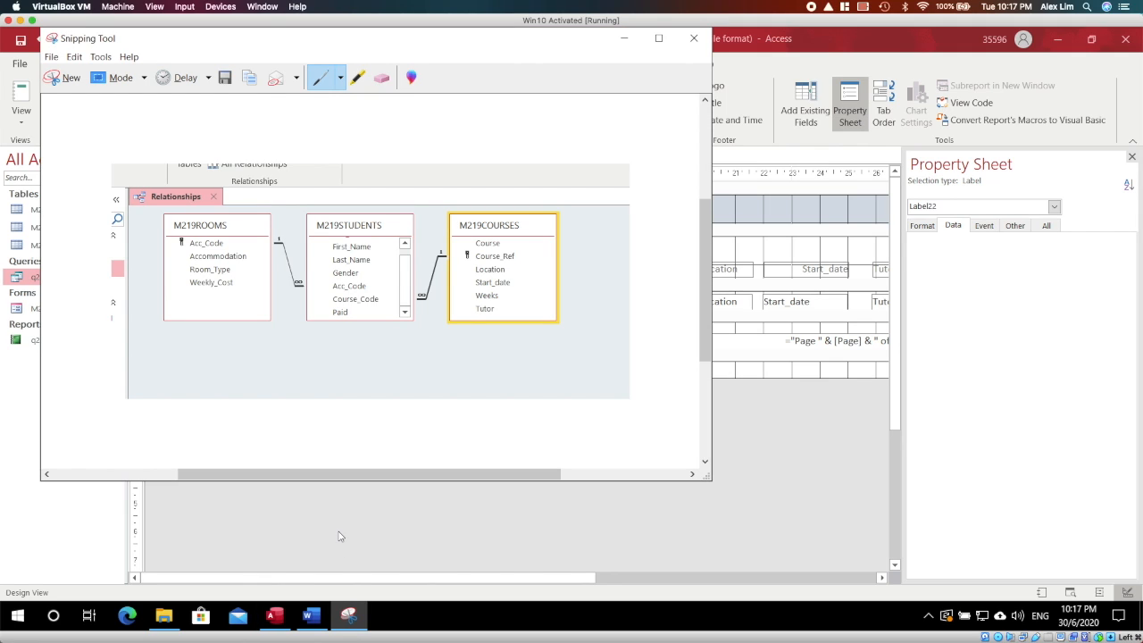
pyautogui.hotkey('ctrl', 'n')
pyautogui.moveTo(127, 135); pyautogui.dragTo(540, 444)
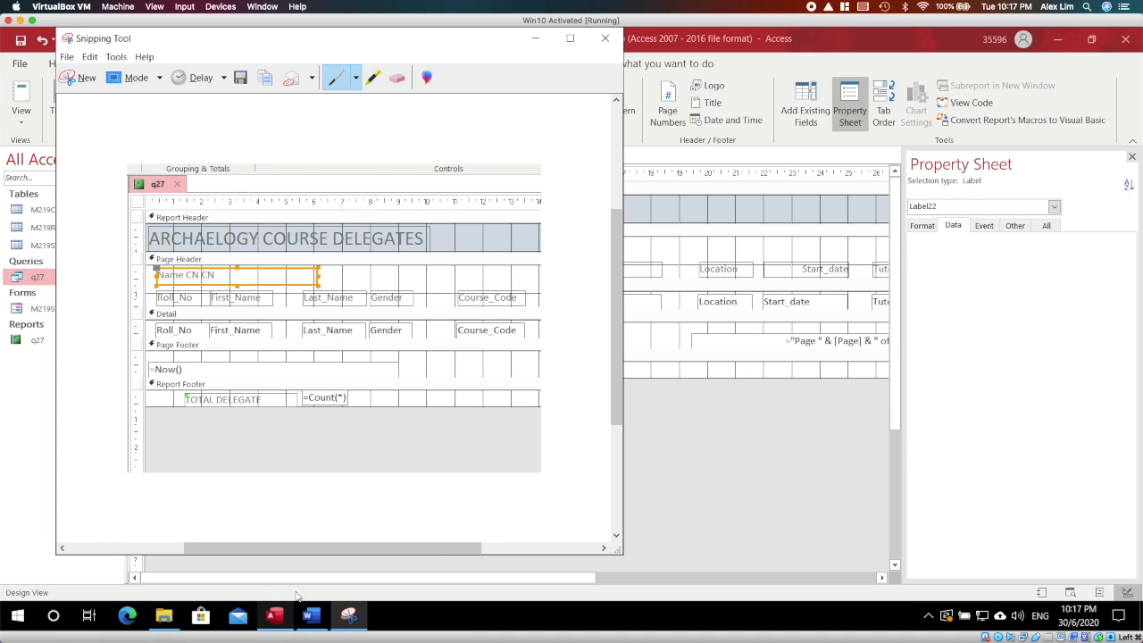
# - Switch to the M219EVIDENCE document in Word and paste the screenshot under Evidence 11
pyautogui.click(310, 617)
pyautogui.click(383, 403)
pyautogui.hotkey('ctrl', 'v')
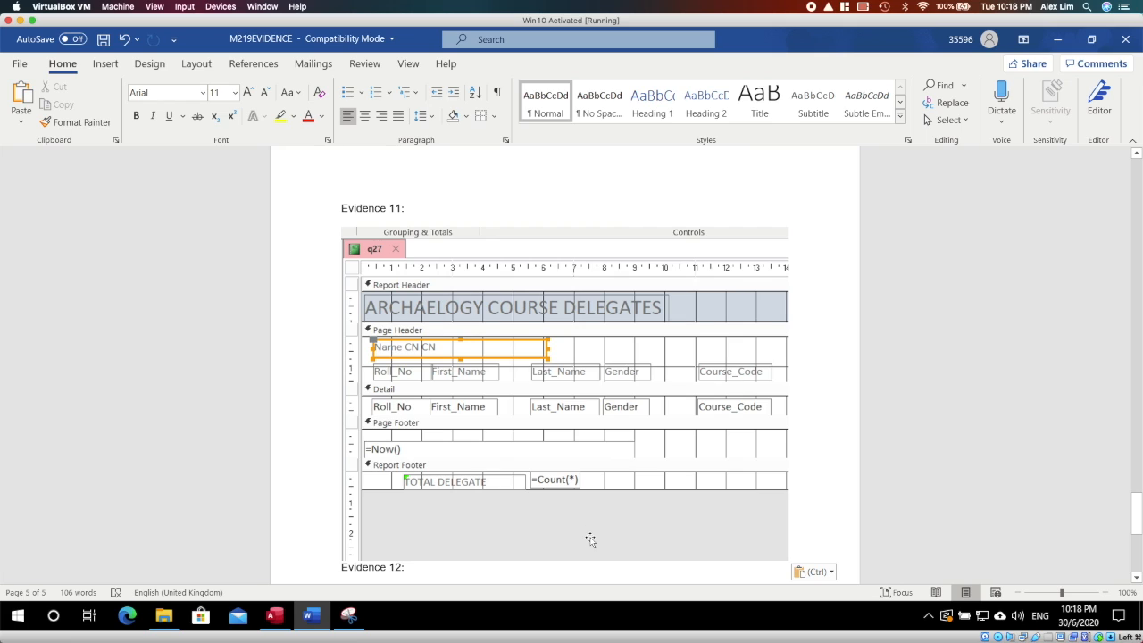
# - Switch back to Access, save report q27 and close it
pyautogui.click(275, 615)
pyautogui.rightClick(161, 157)
pyautogui.click(172, 167)
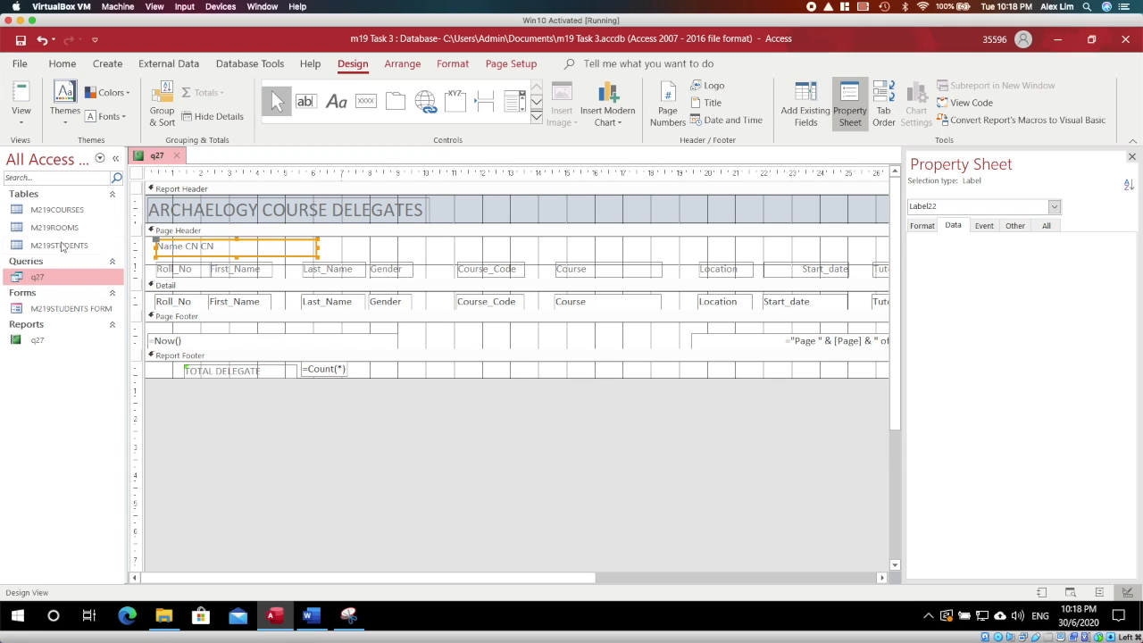
pyautogui.click(107, 66)
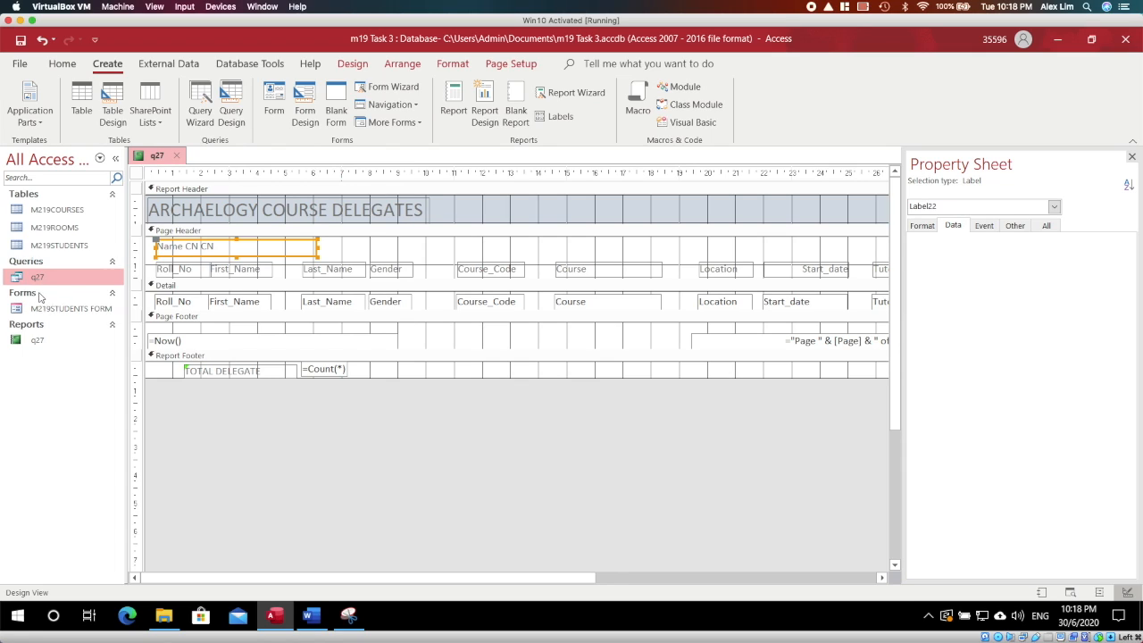
pyautogui.click(175, 155)
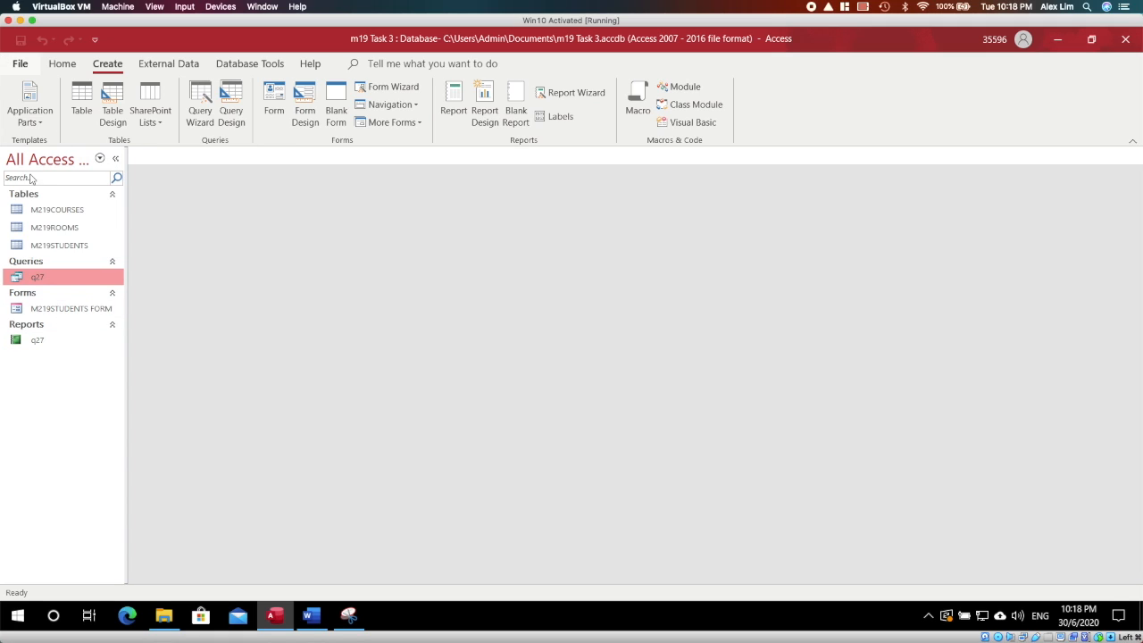
# - Start a simple query with the wizard and add First_Name, Last_Name and Paid from table M219STUDENTS
pyautogui.click(202, 100)
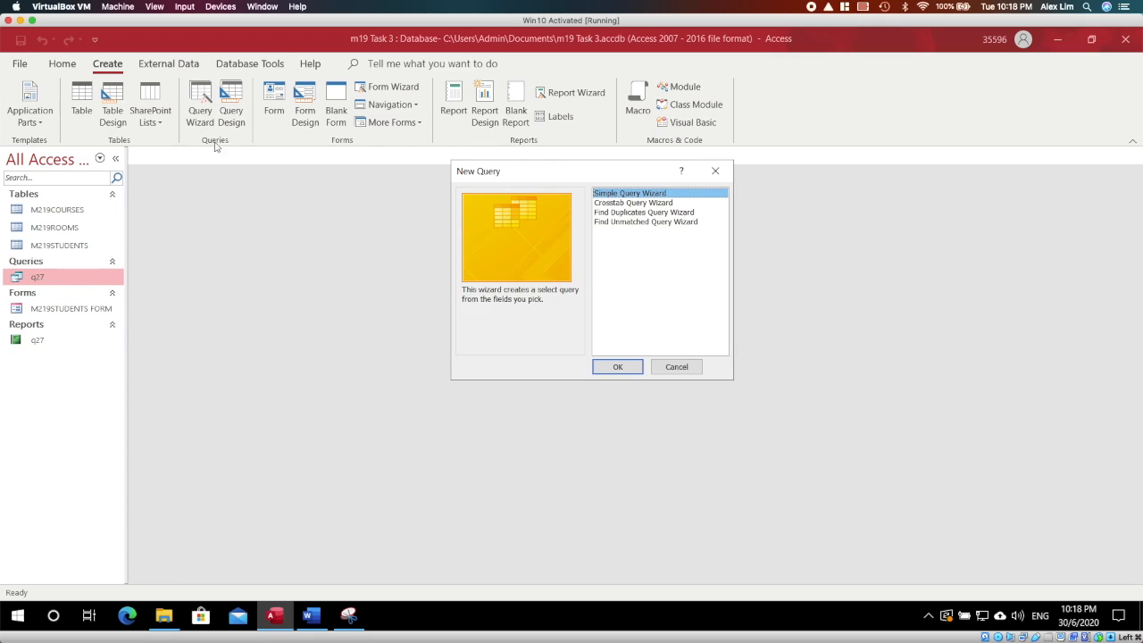
pyautogui.click(618, 369)
pyautogui.click(586, 232)
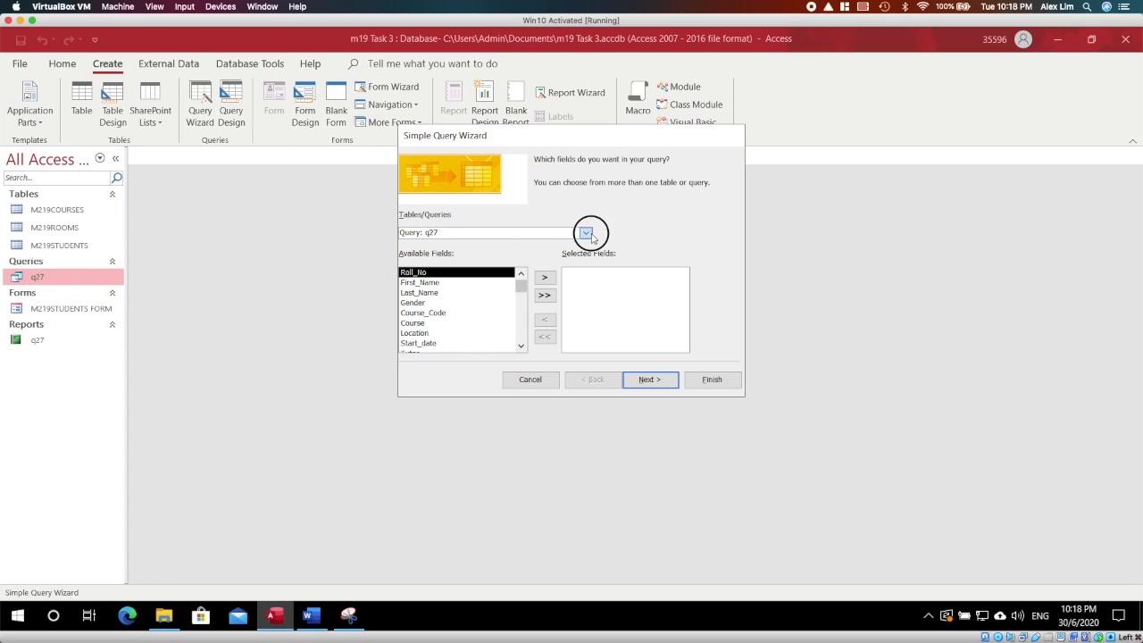
pyautogui.click(586, 232)
pyautogui.click(587, 233)
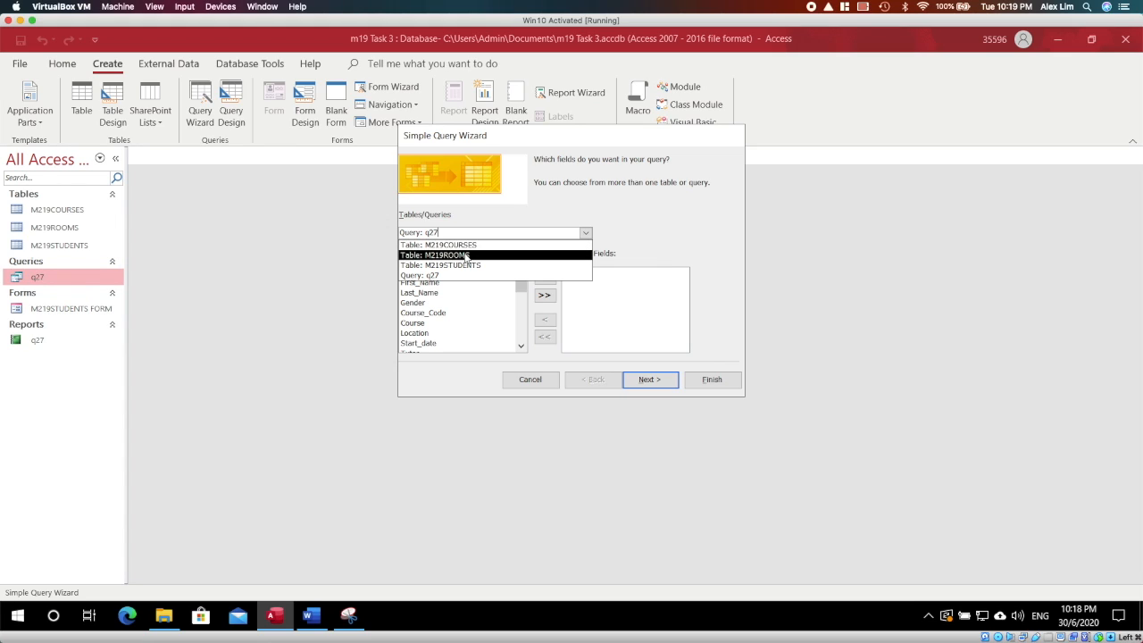
pyautogui.click(444, 265)
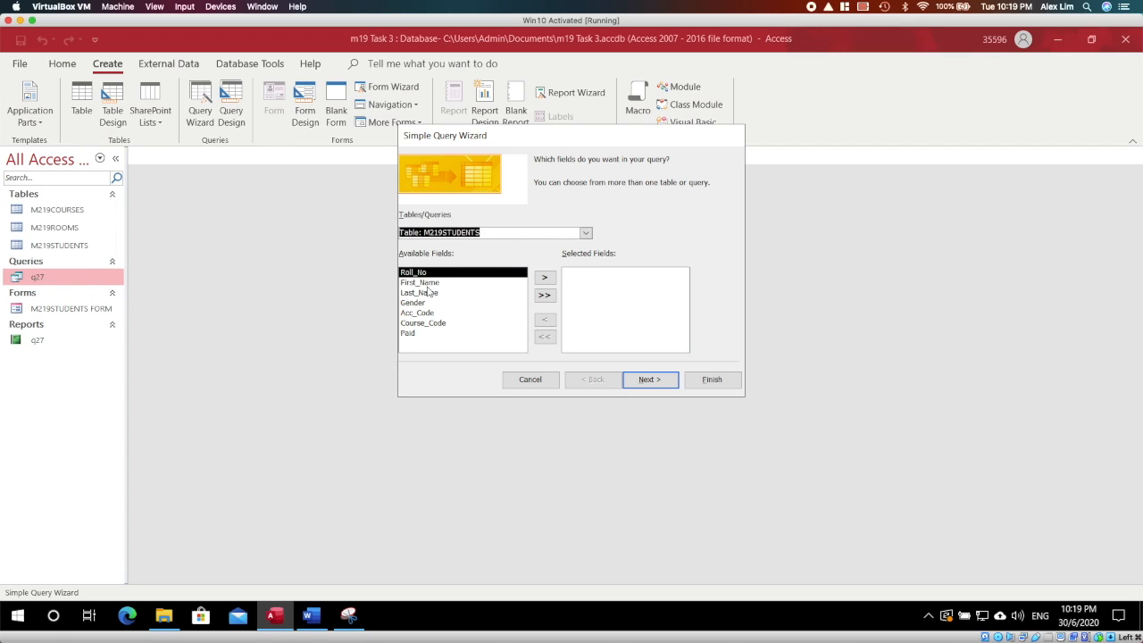
pyautogui.doubleClick(428, 284)
pyautogui.doubleClick(428, 284)
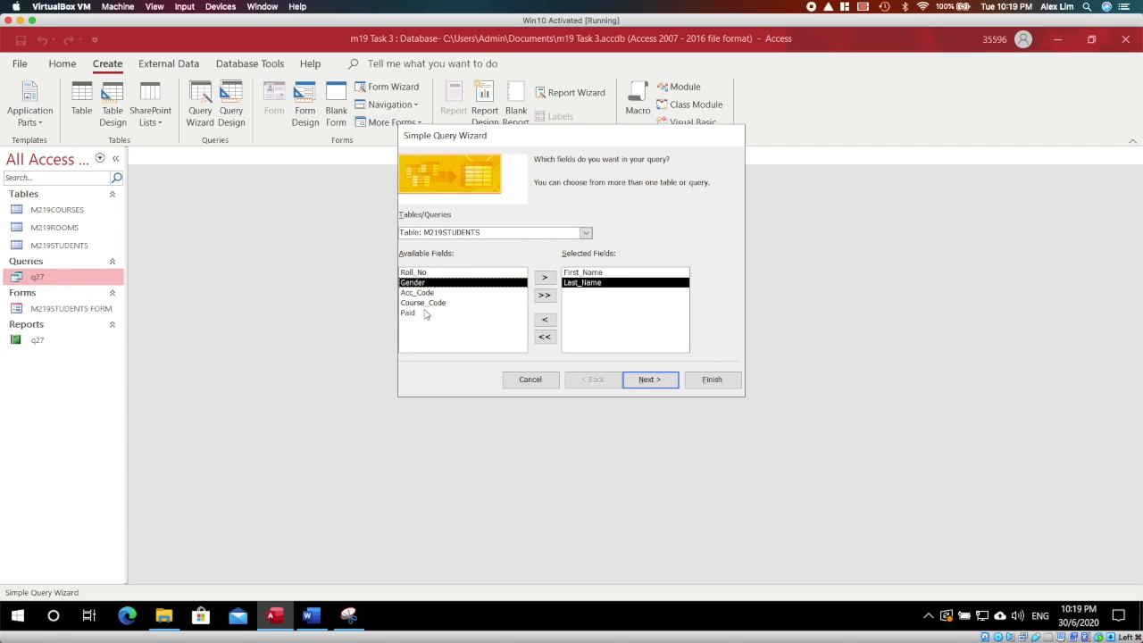
pyautogui.doubleClick(426, 313)
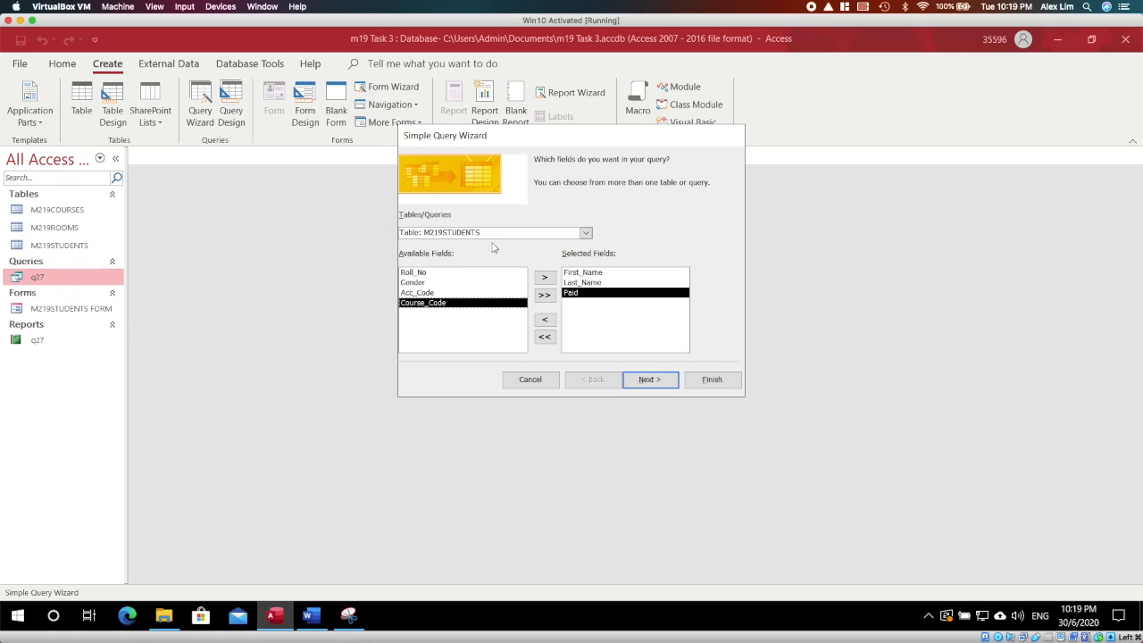
# - Add the Location and Weeks fields from table M219COURSES to the query
pyautogui.click(585, 232)
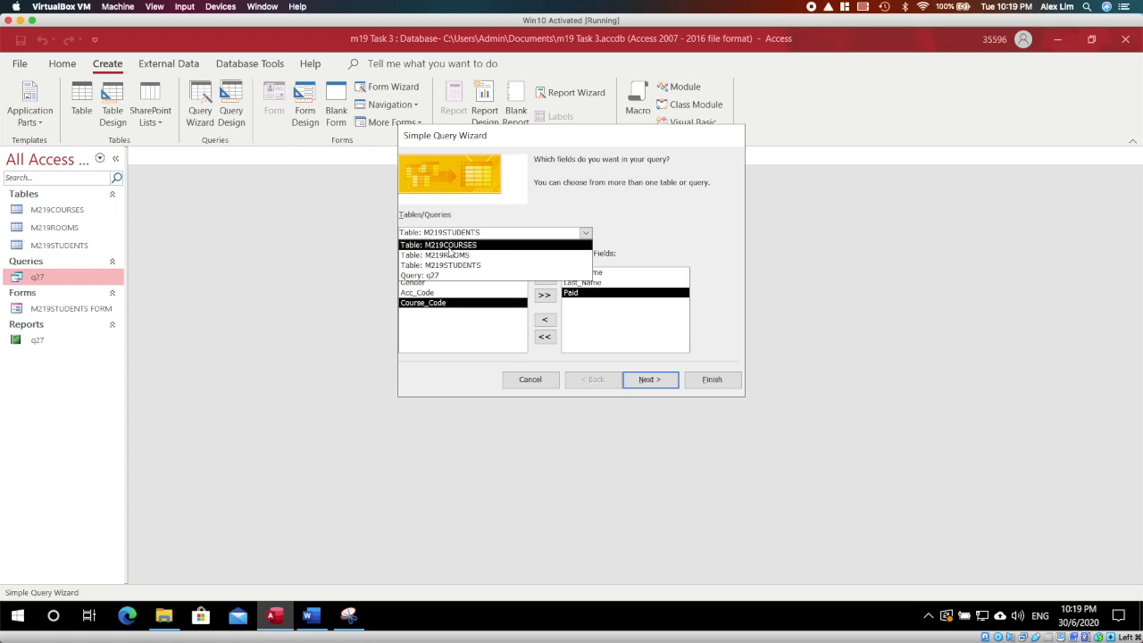
pyautogui.click(446, 245)
pyautogui.doubleClick(426, 293)
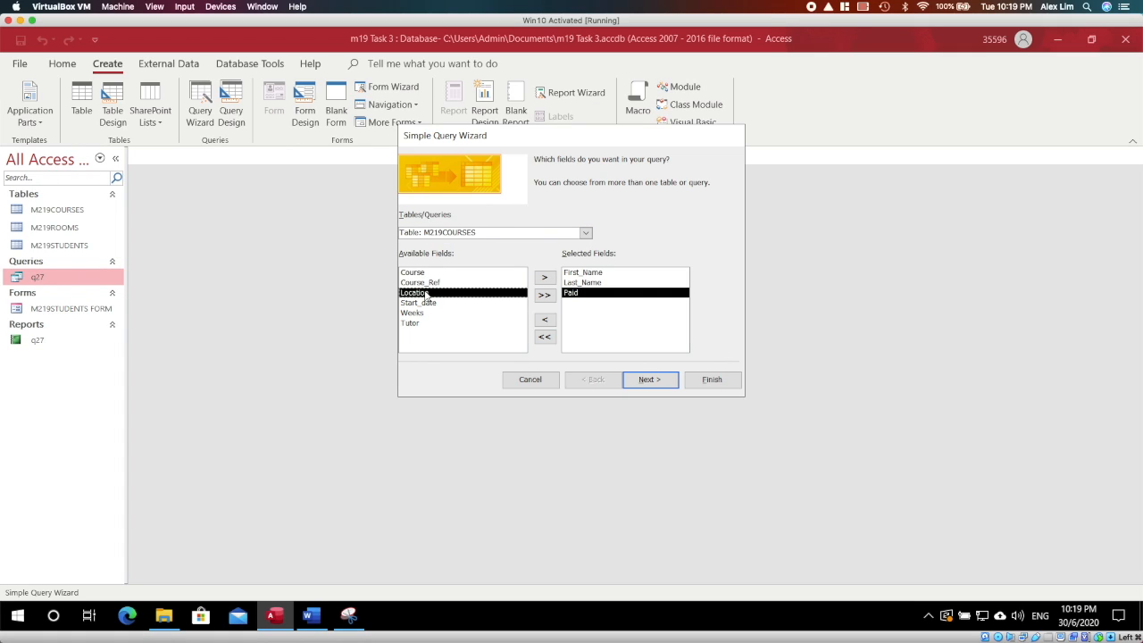
pyautogui.doubleClick(425, 303)
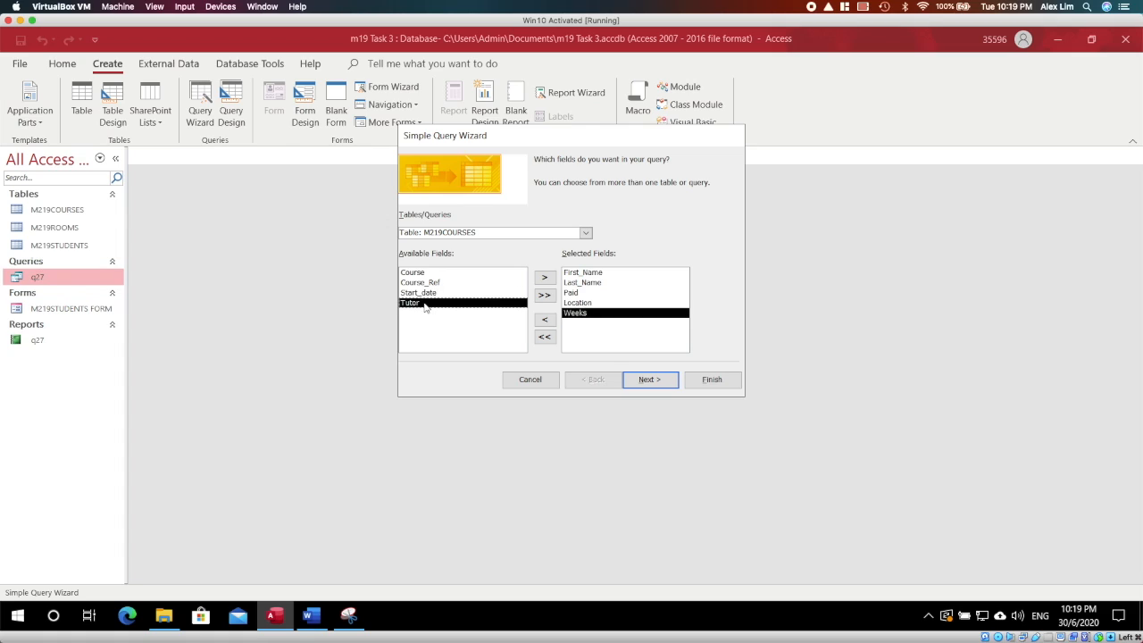
# - Add the Room_Type and Weekly_Cost fields from table M219ROOMS to the query
pyautogui.click(585, 233)
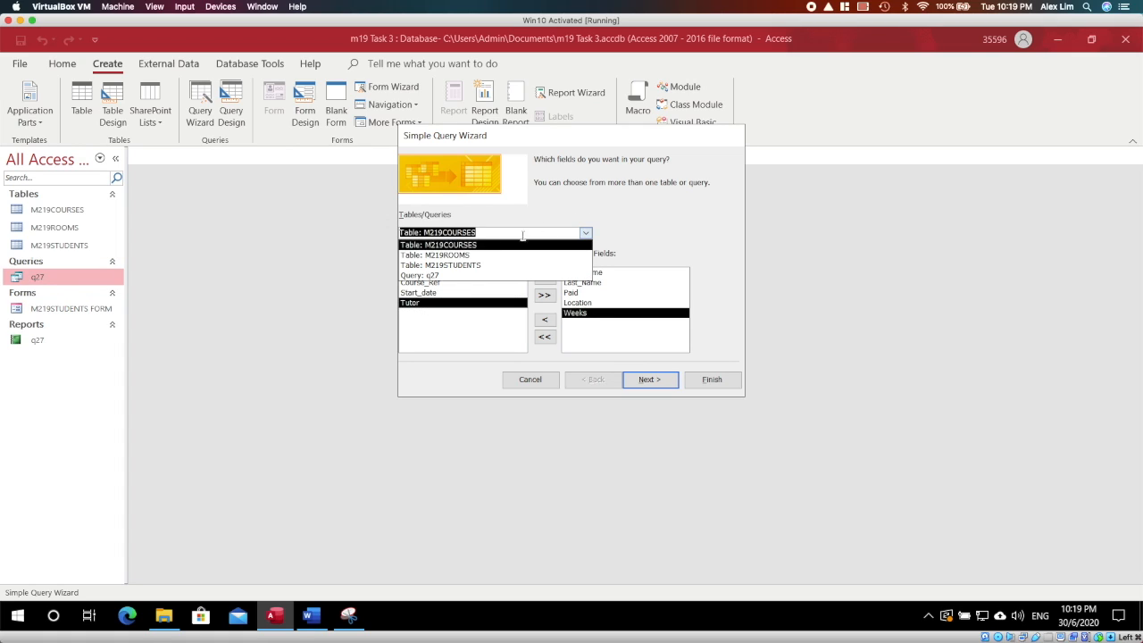
pyautogui.click(449, 252)
pyautogui.click(439, 304)
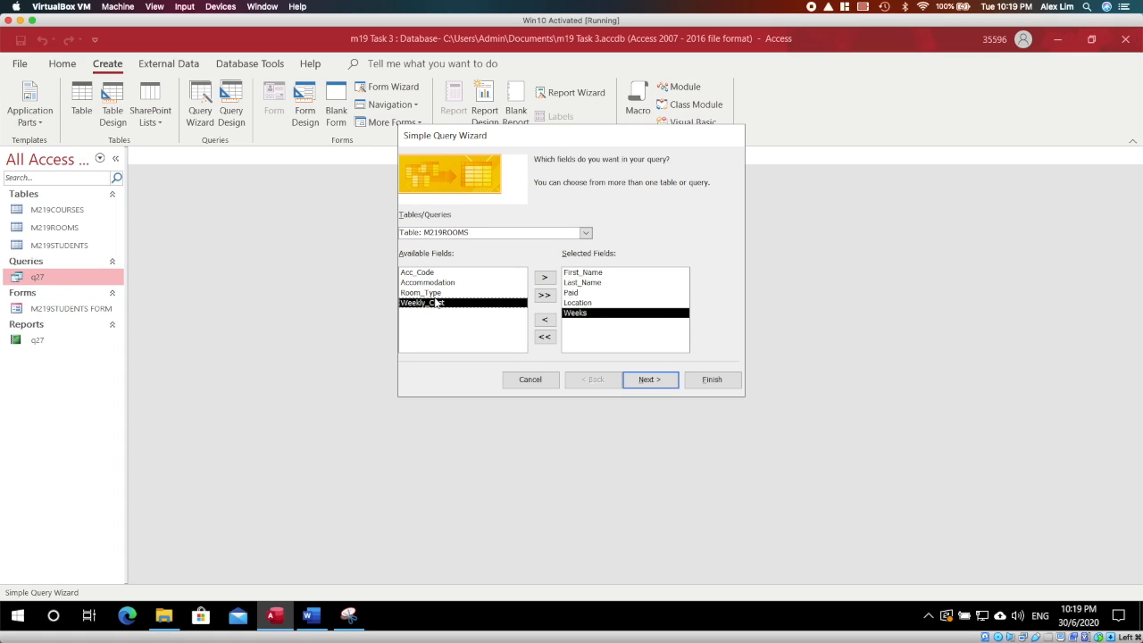
pyautogui.doubleClick(435, 294)
pyautogui.doubleClick(434, 294)
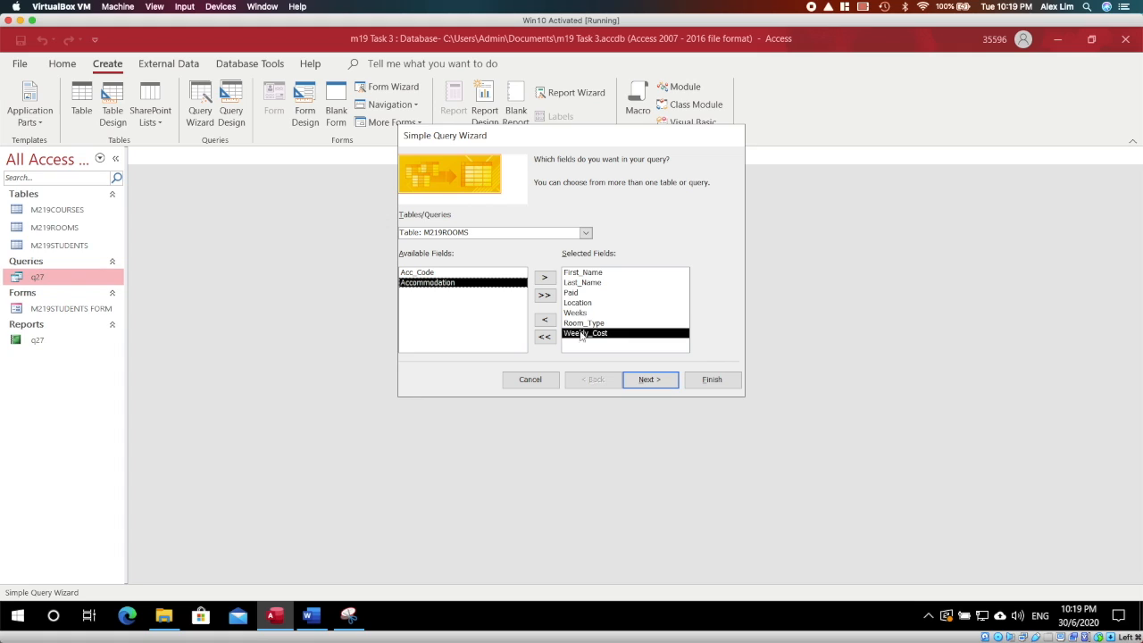
# - Title the query q28 and finish the wizard with the option to modify the query design
pyautogui.click(648, 379)
pyautogui.click(654, 379)
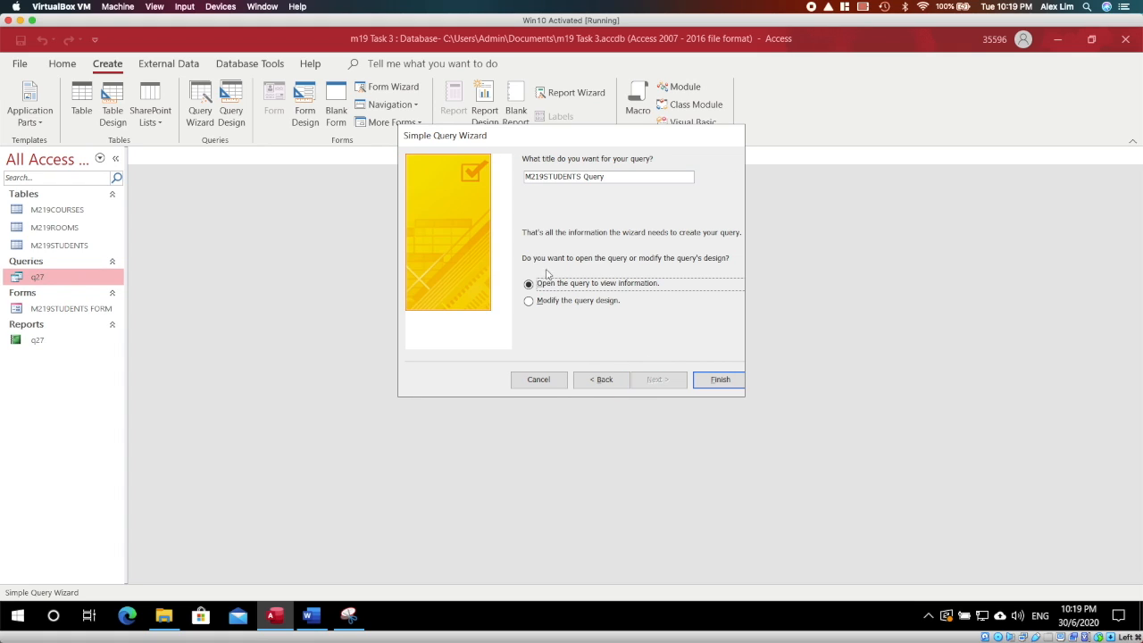
pyautogui.moveTo(591, 174); pyautogui.dragTo(478, 185)
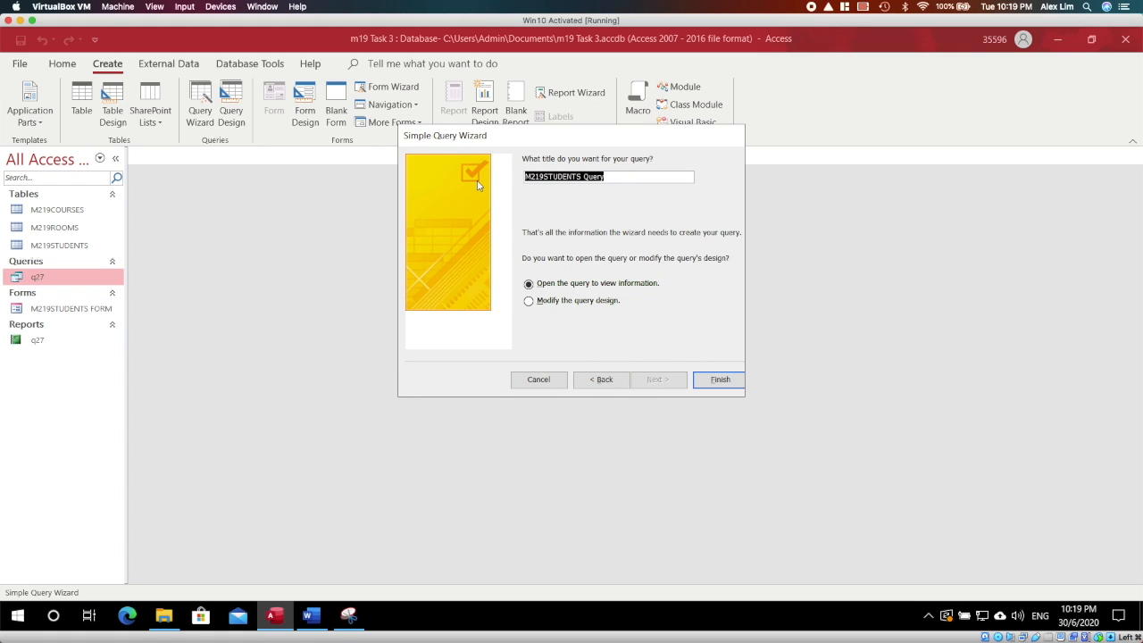
pyautogui.write('q28')
pyautogui.click(573, 301)
pyautogui.click(719, 376)
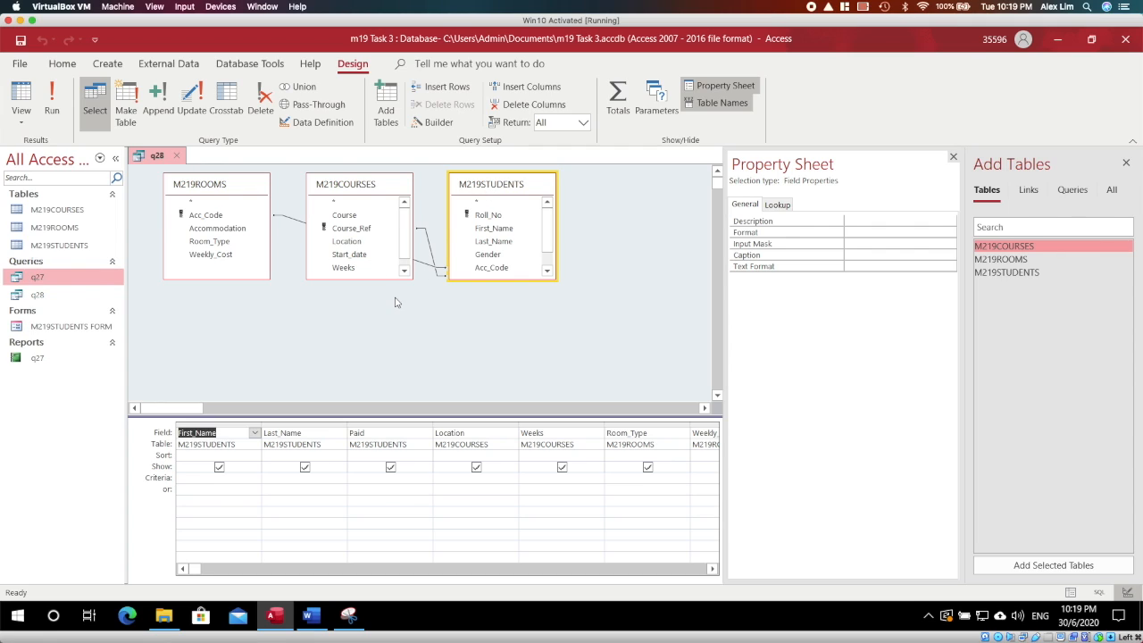
# - Close the Property Sheet and Add Tables, and launch Windows Magnifier to enlarge the empty column after Weekly_Cost
pyautogui.click(954, 158)
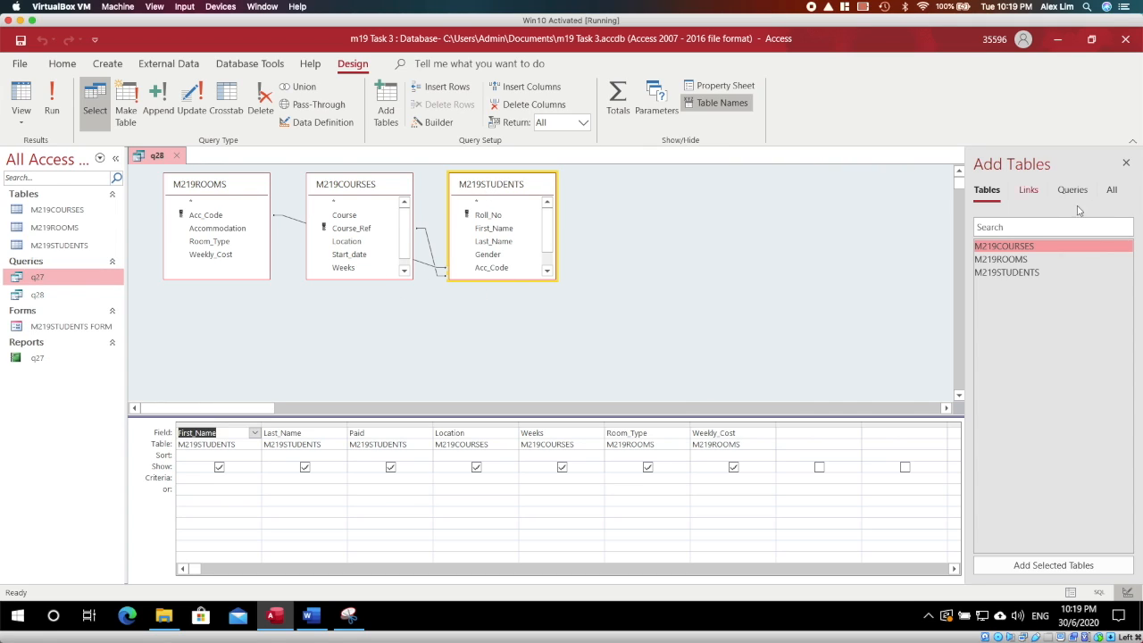
pyautogui.click(1126, 163)
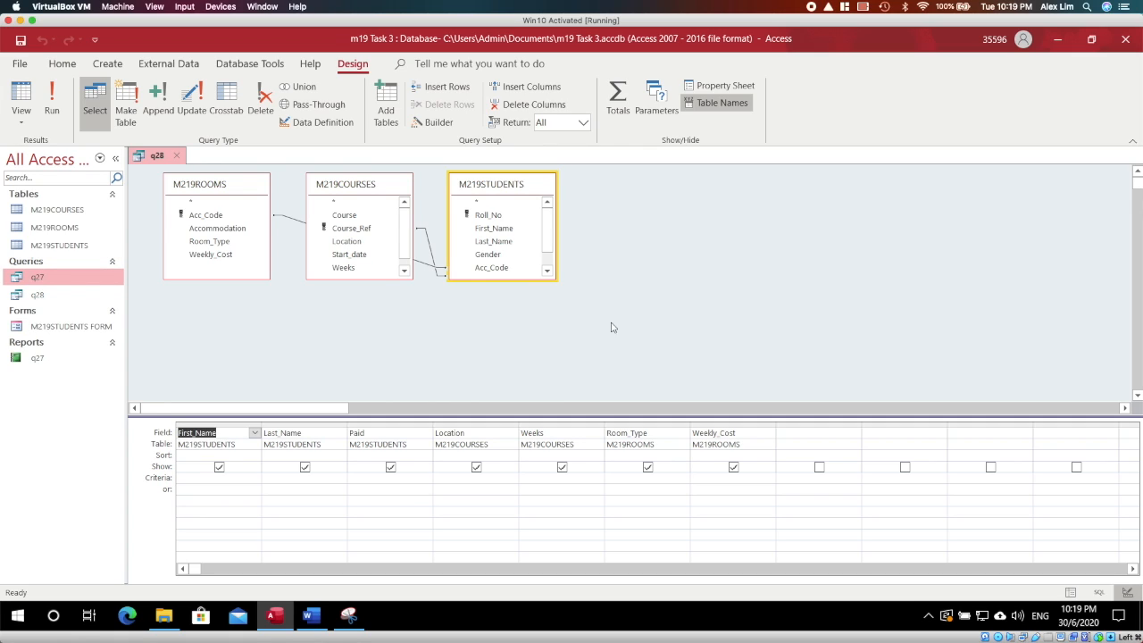
pyautogui.click(815, 432)
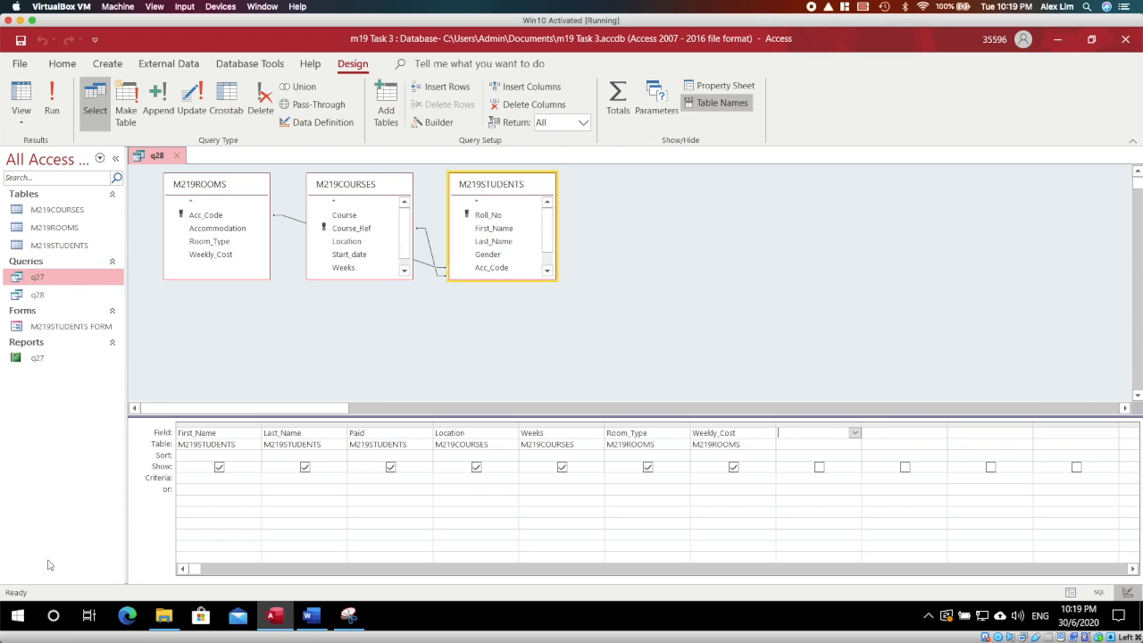
pyautogui.click(18, 615)
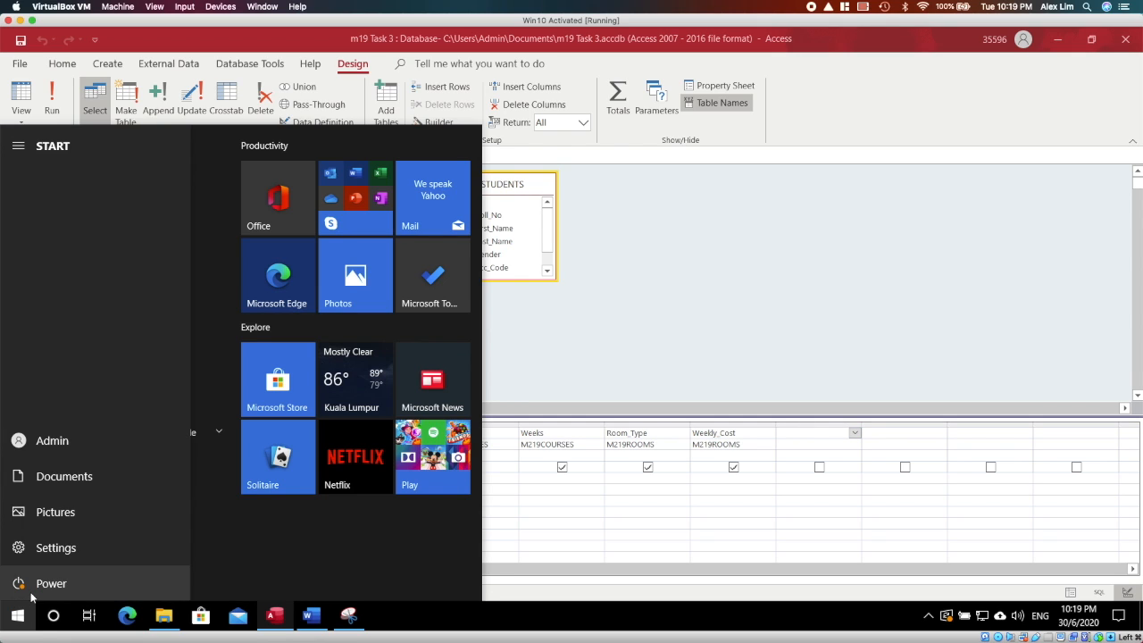
pyautogui.write('magni')
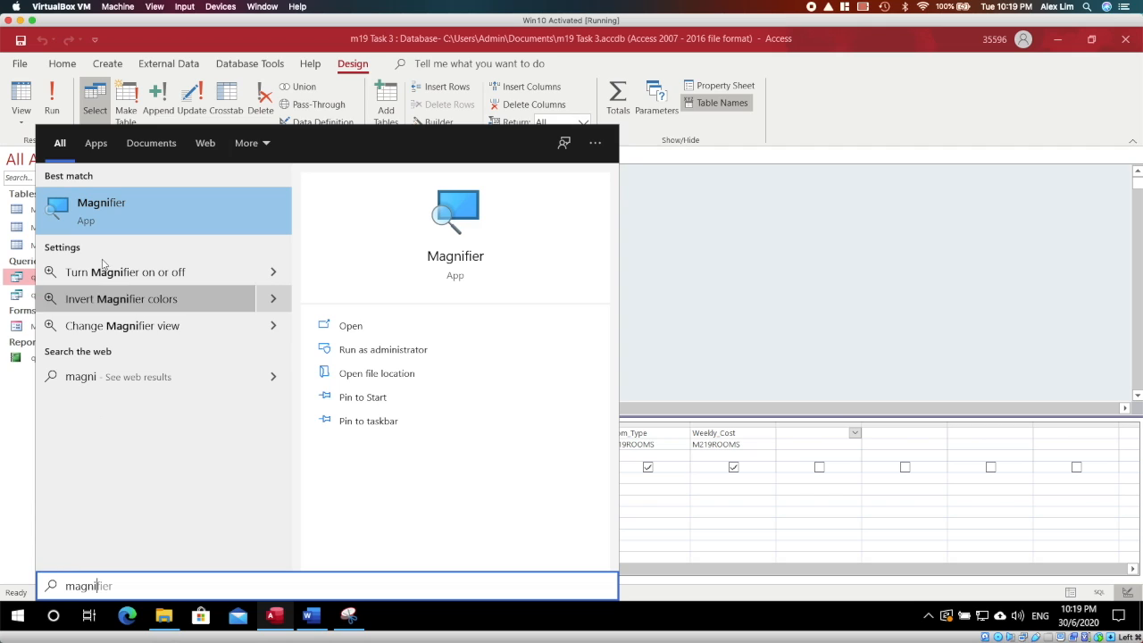
pyautogui.click(101, 219)
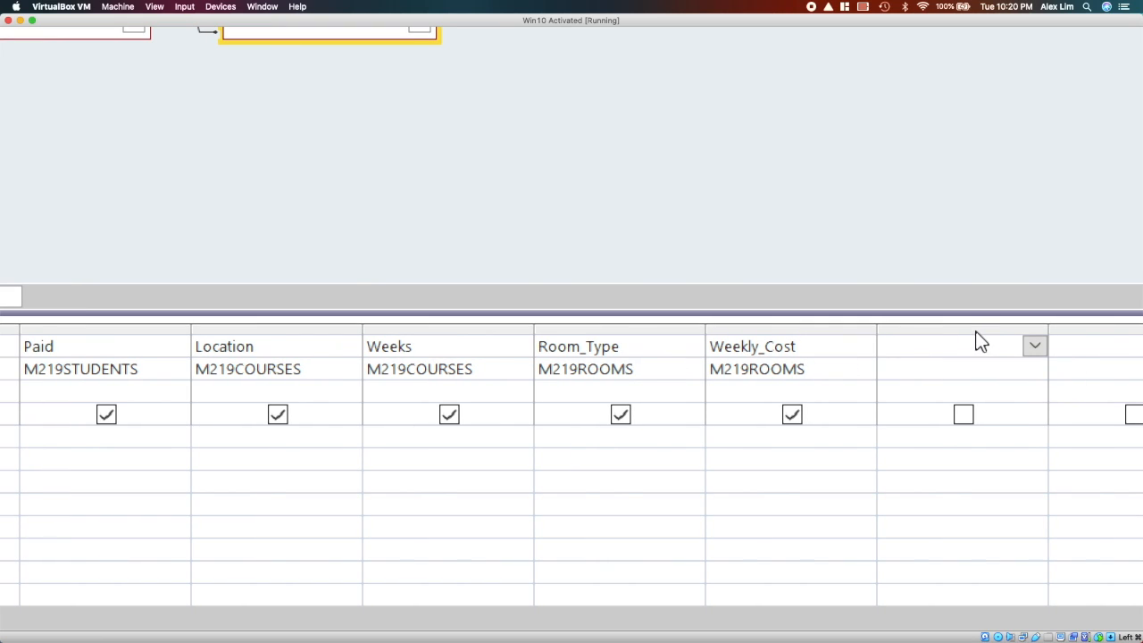
# - Widen the empty column after Weekly_Cost, enter the calculated field Price:[Weekly_Cost]*[Weeks] and include it in the output
pyautogui.click(1039, 338)
pyautogui.moveTo(1048, 328); pyautogui.dragTo(1097, 331)
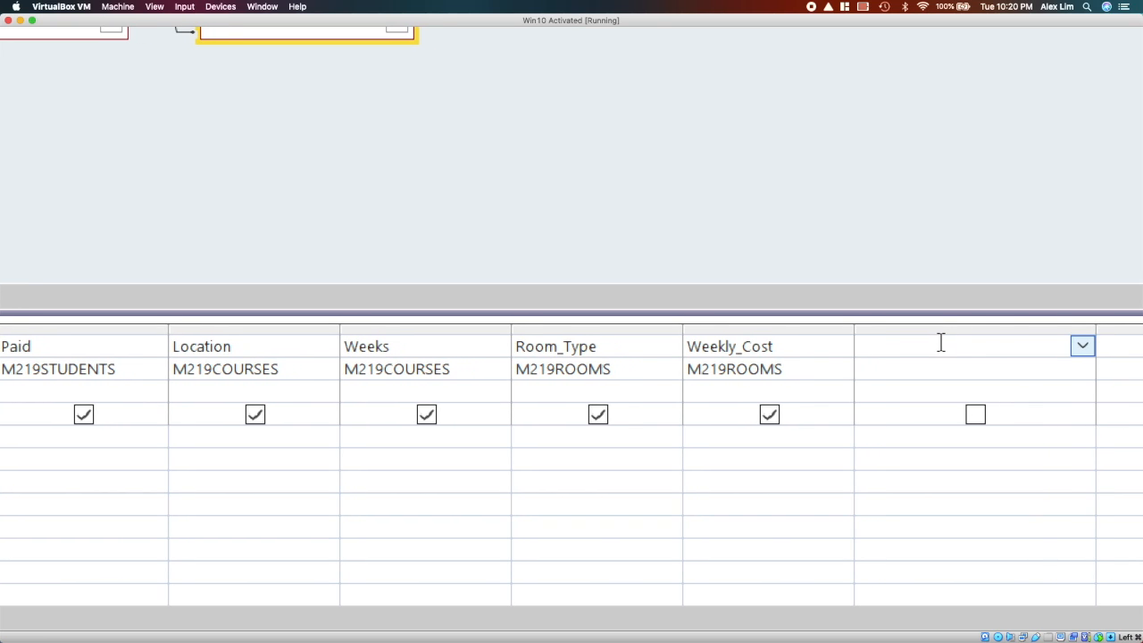
pyautogui.write('P')
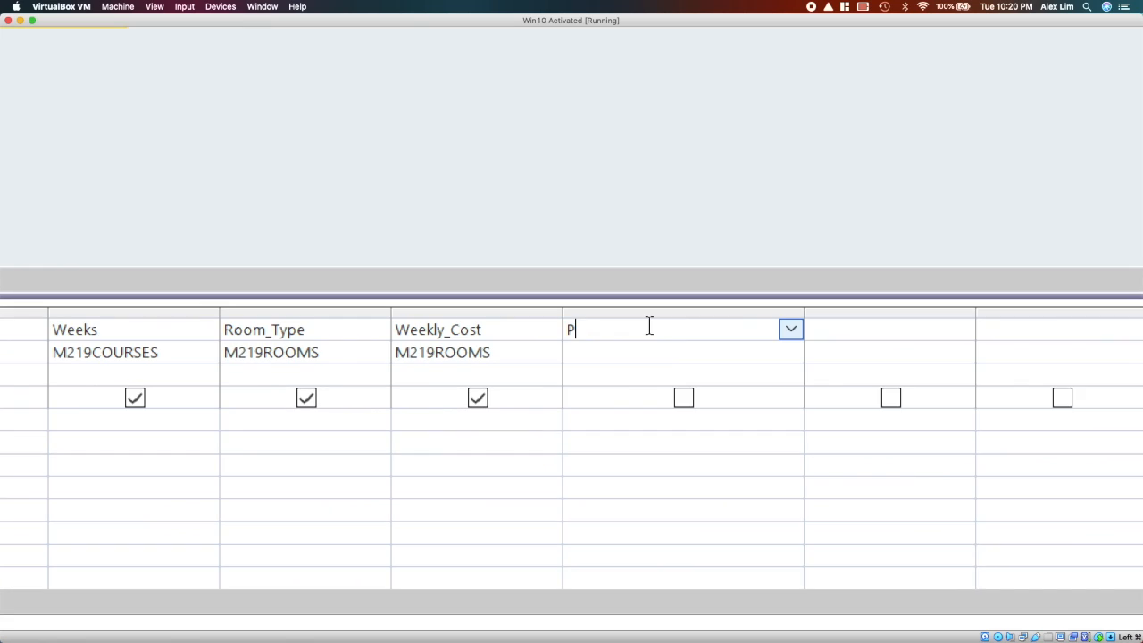
pyautogui.write('rice:')
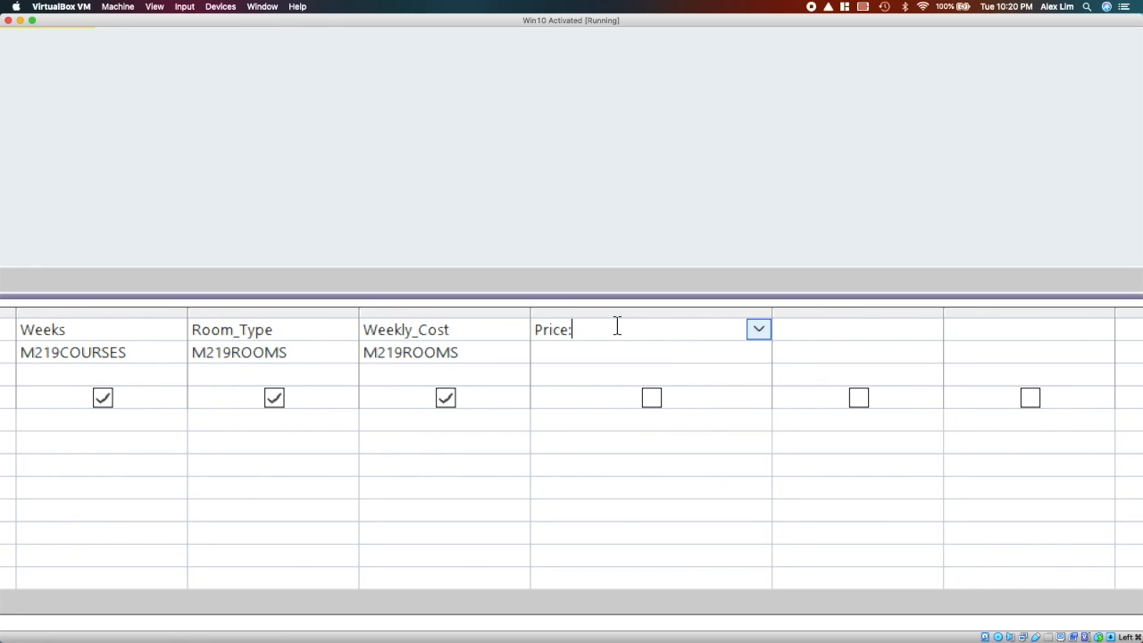
pyautogui.write('[')
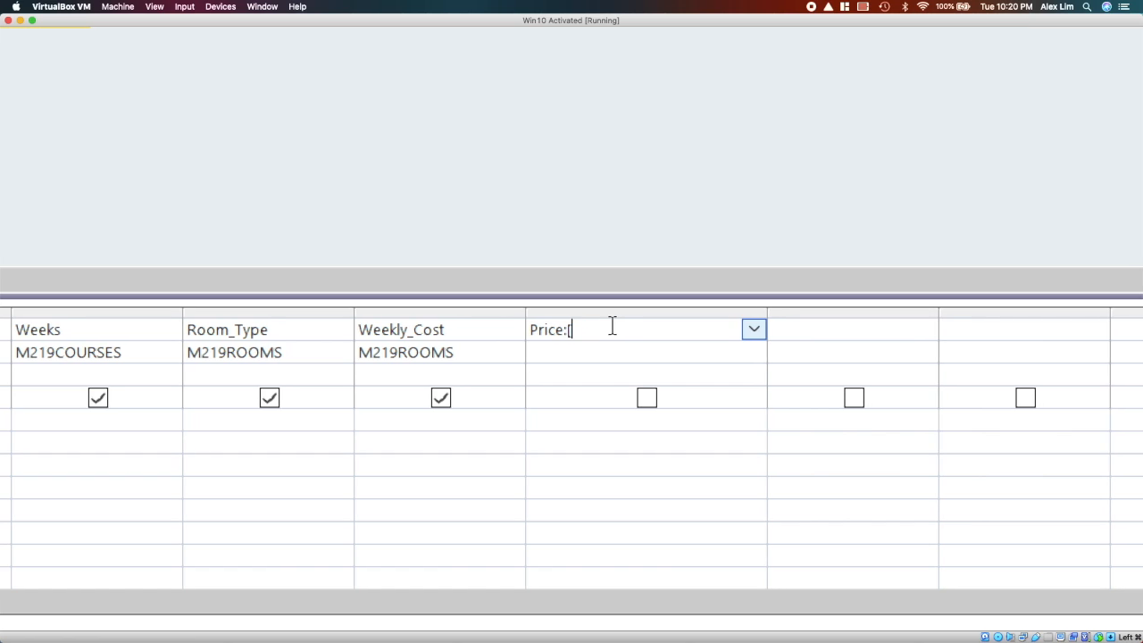
pyautogui.write('Weekly_')
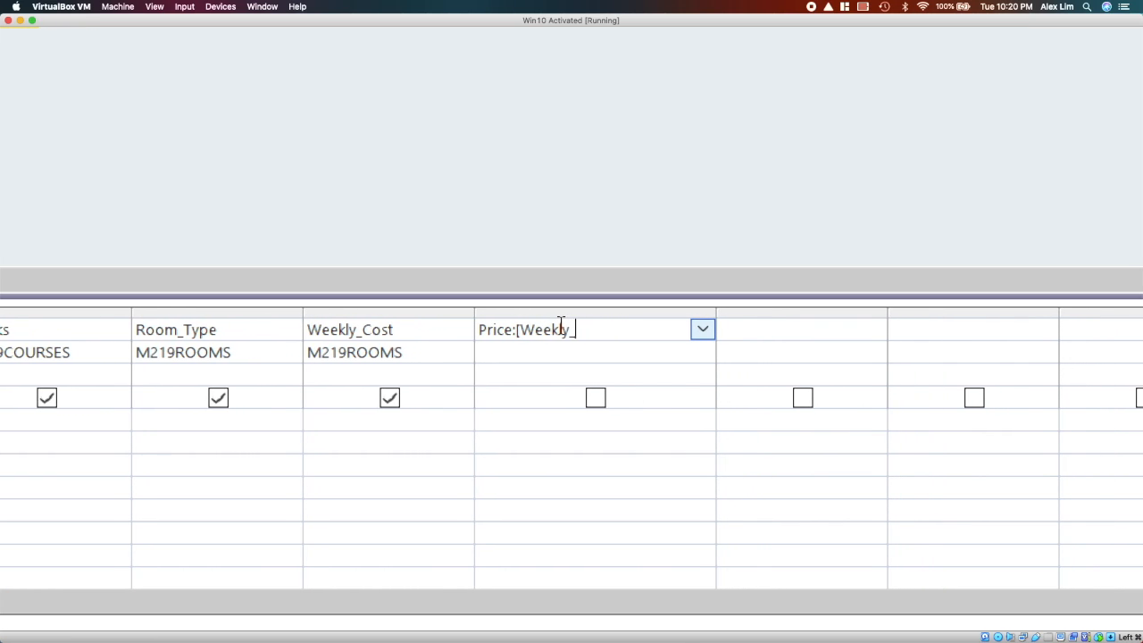
pyautogui.write('cost]')
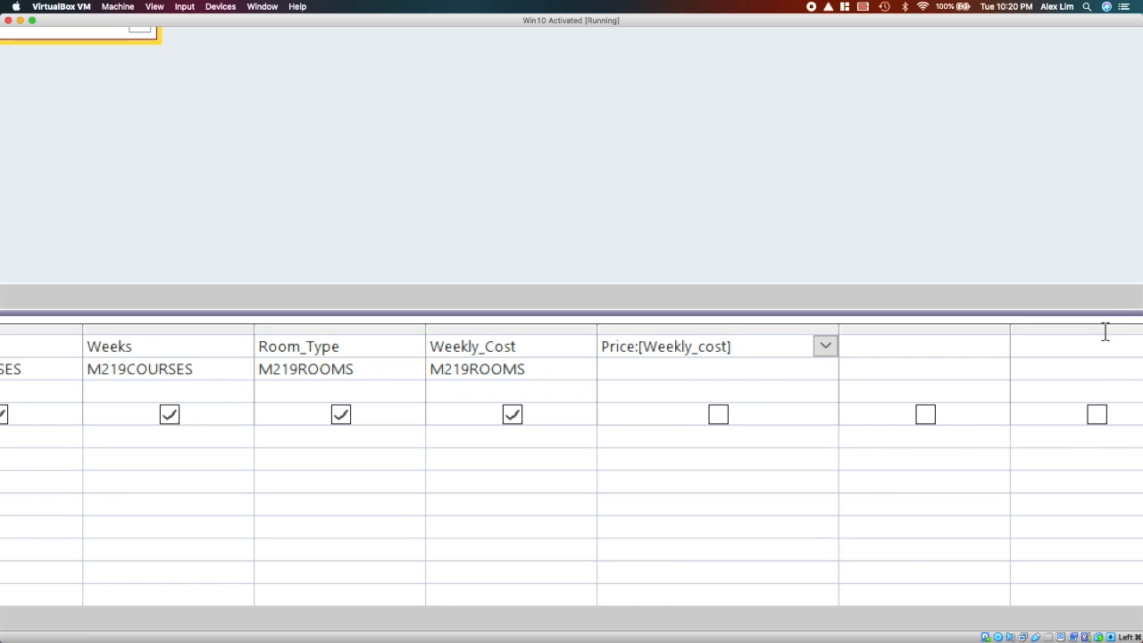
pyautogui.press('BackSpace')
pyautogui.press('BackSpace')
pyautogui.press('BackSpace')
pyautogui.press('BackSpace')
pyautogui.press('BackSpace')
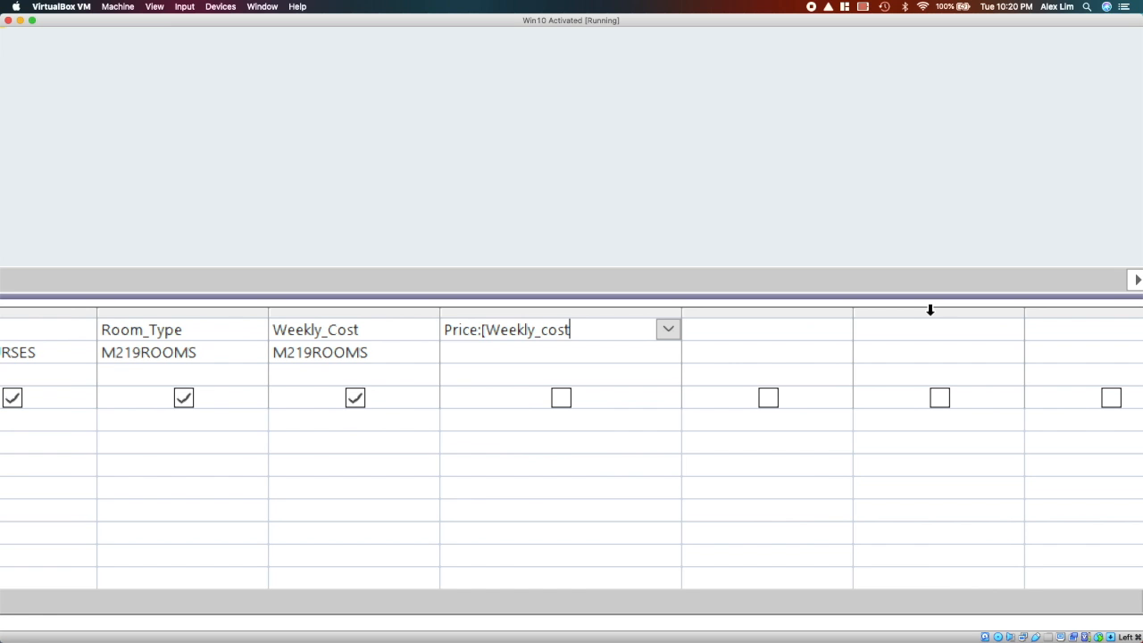
pyautogui.write('Co')
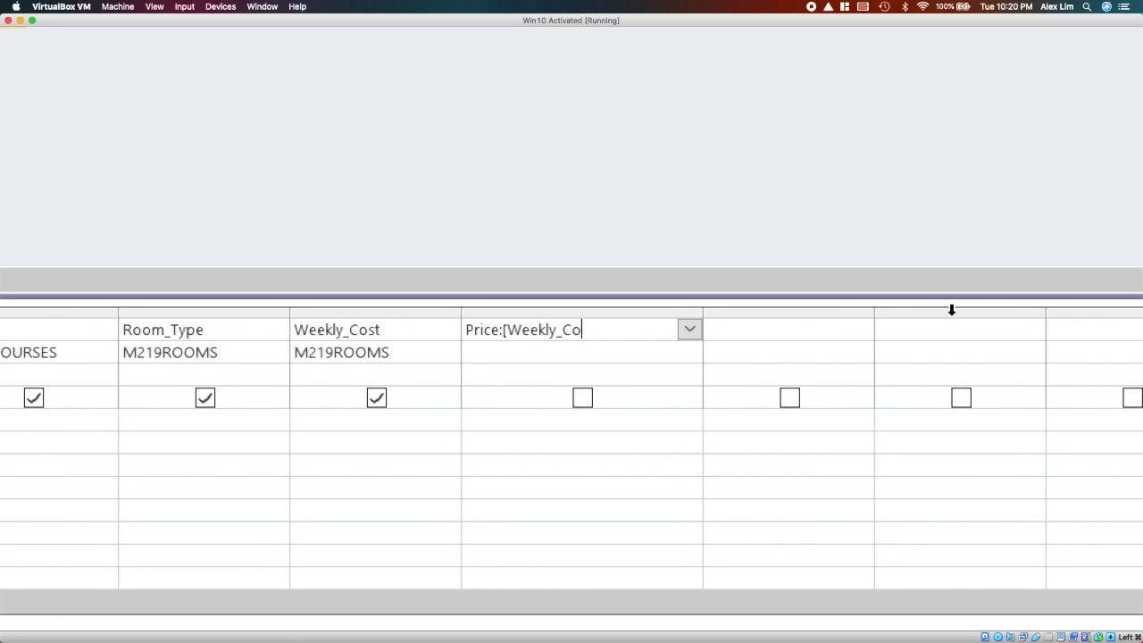
pyautogui.write('st]')
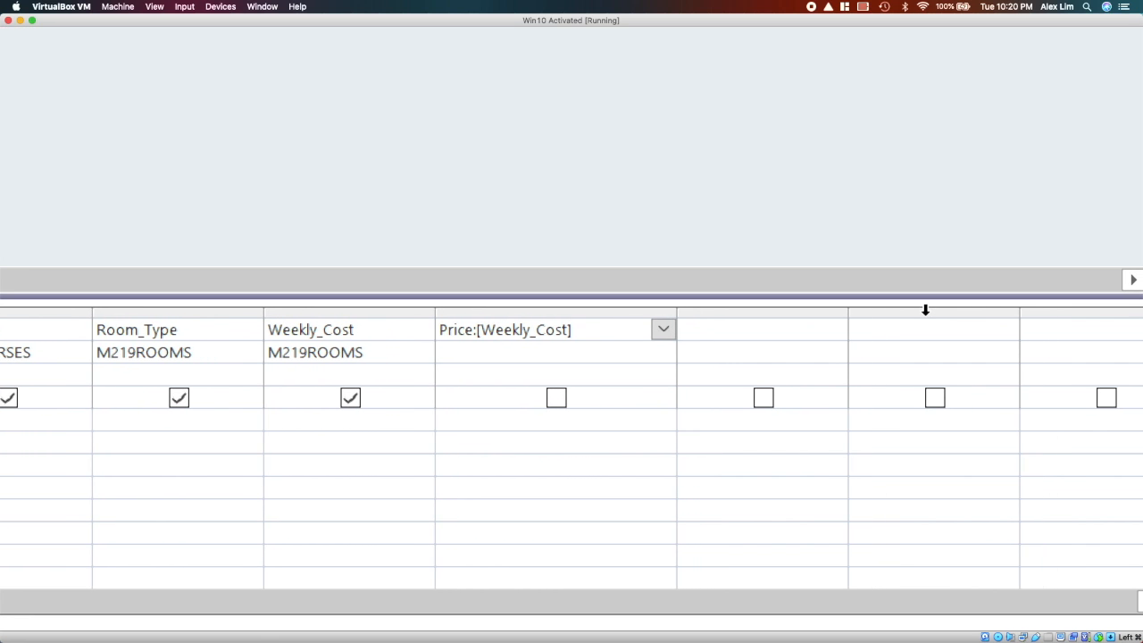
pyautogui.write('*')
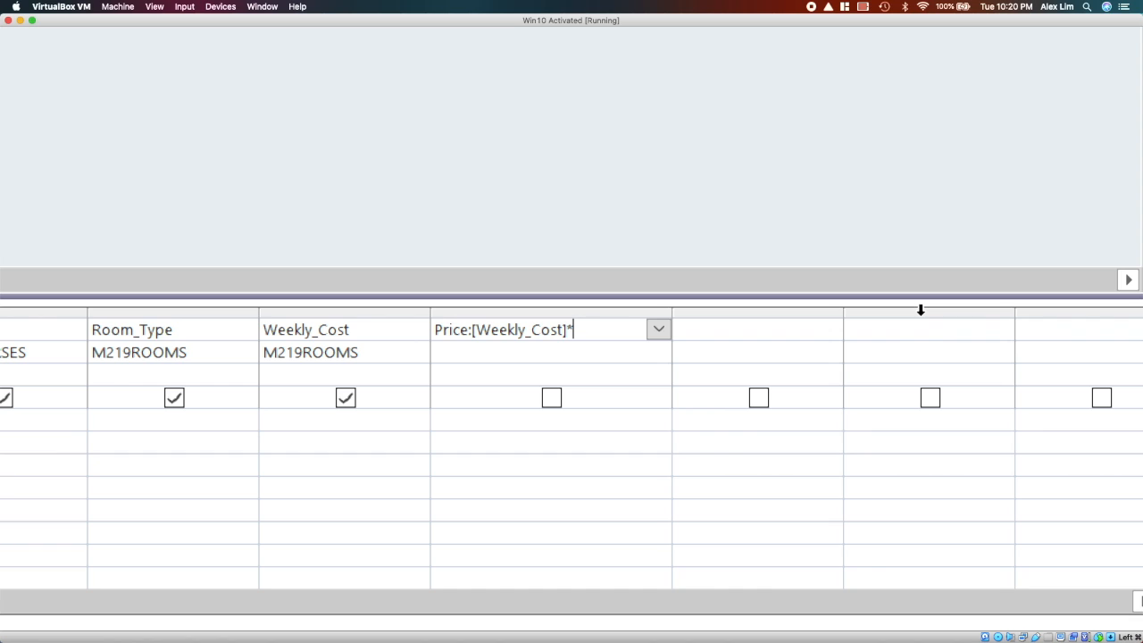
pyautogui.write('[Weeks]')
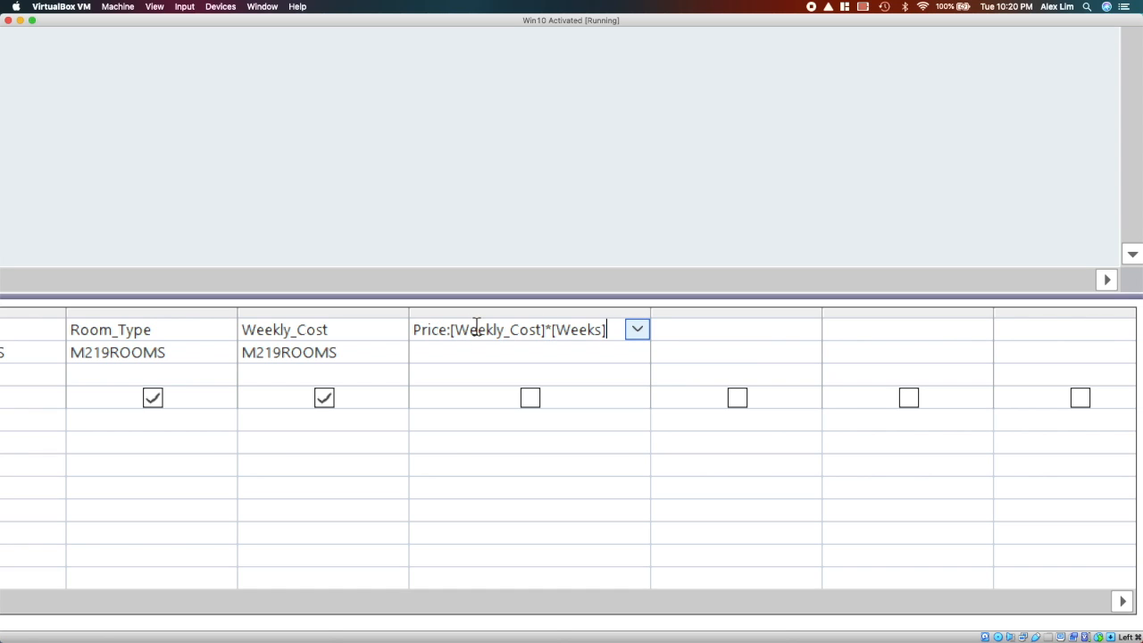
pyautogui.click(530, 399)
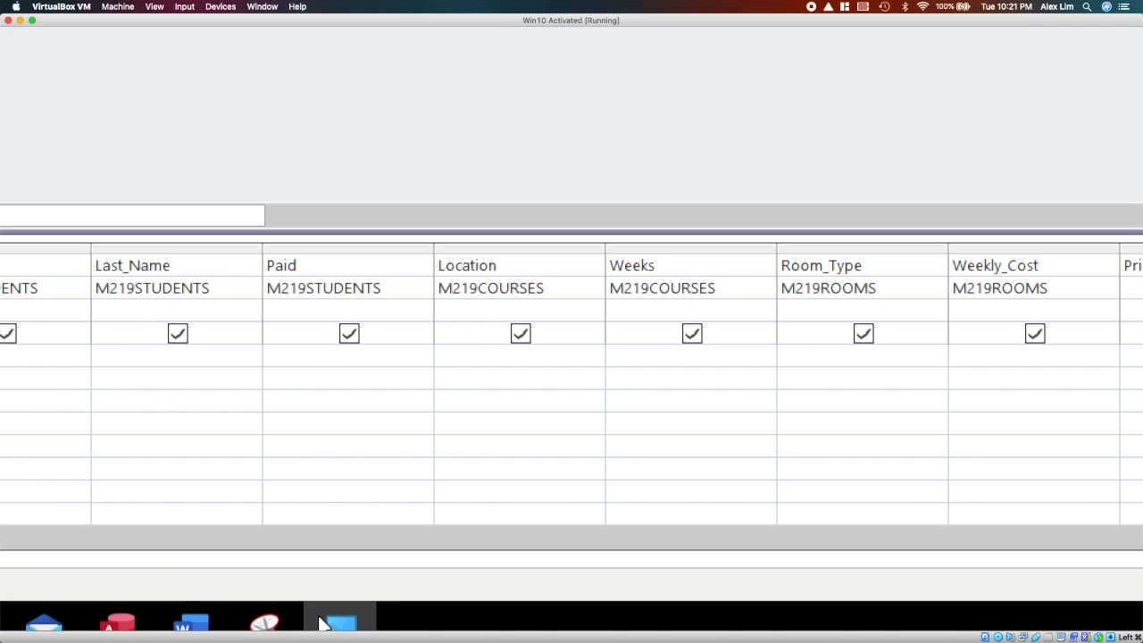
# - Close Magnifier and run query q28
pyautogui.click(319, 616)
pyautogui.rightClick(327, 619)
pyautogui.click(330, 583)
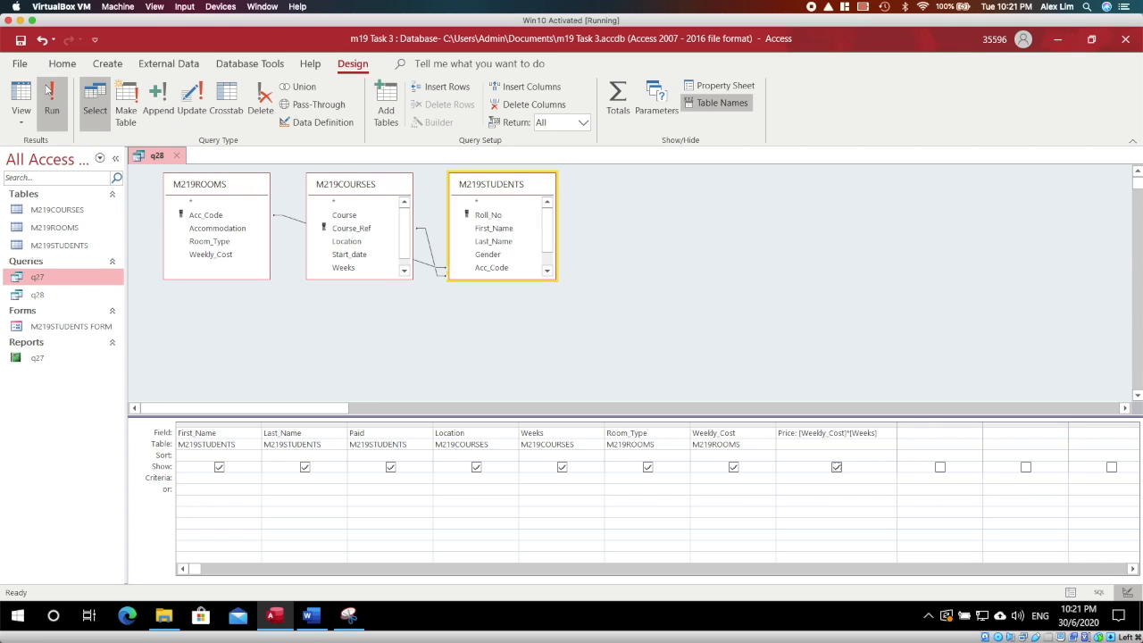
pyautogui.click(52, 100)
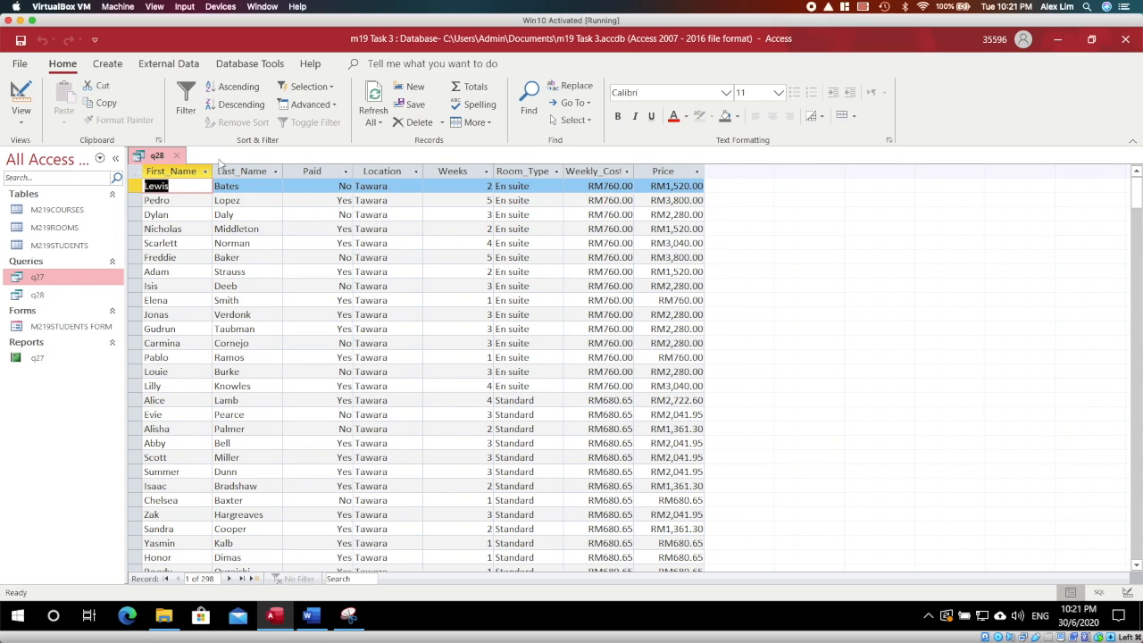
# - Return query q28 to Design View, set the Location criterion to Amman and the Paid criterion to No, and run it
pyautogui.rightClick(162, 157)
pyautogui.click(203, 234)
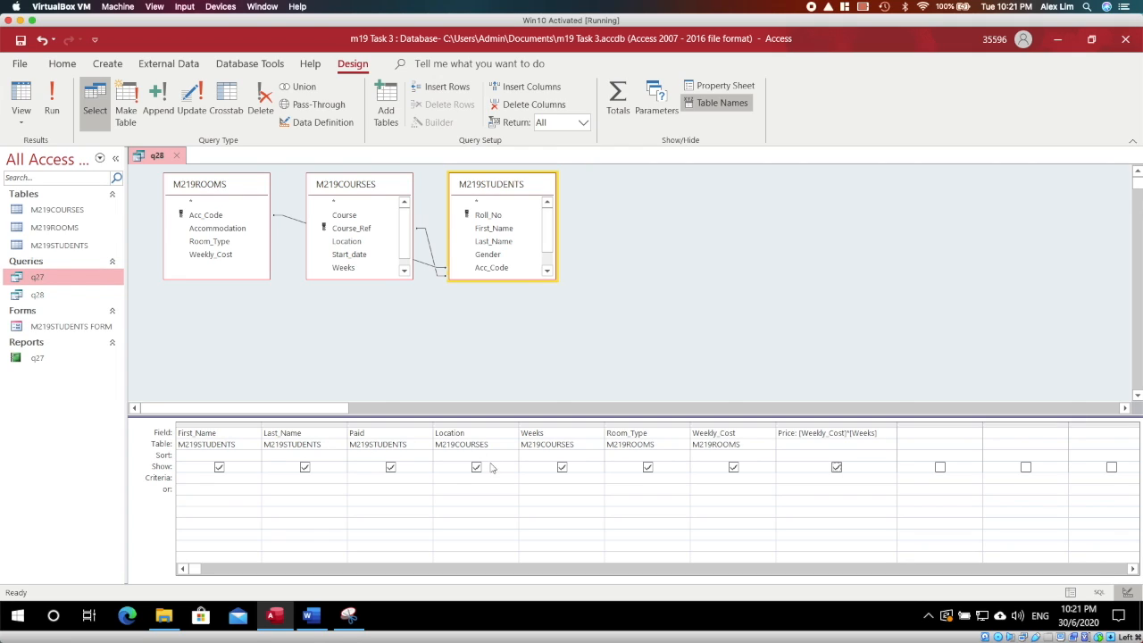
pyautogui.write('Amman')
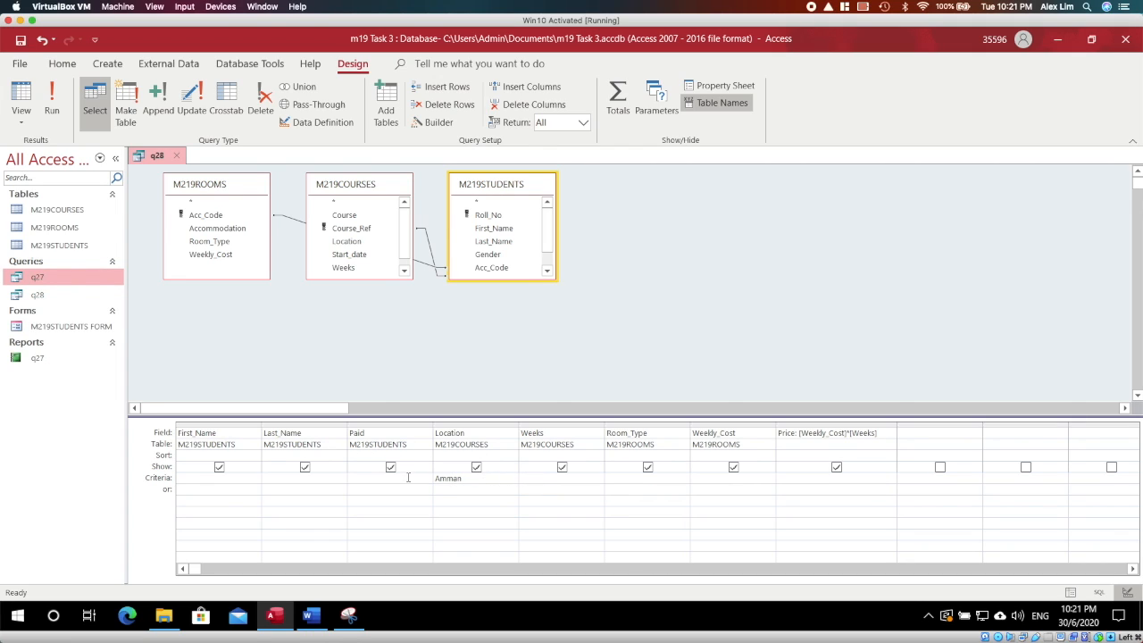
pyautogui.click(366, 482)
pyautogui.write('No')
pyautogui.click(51, 100)
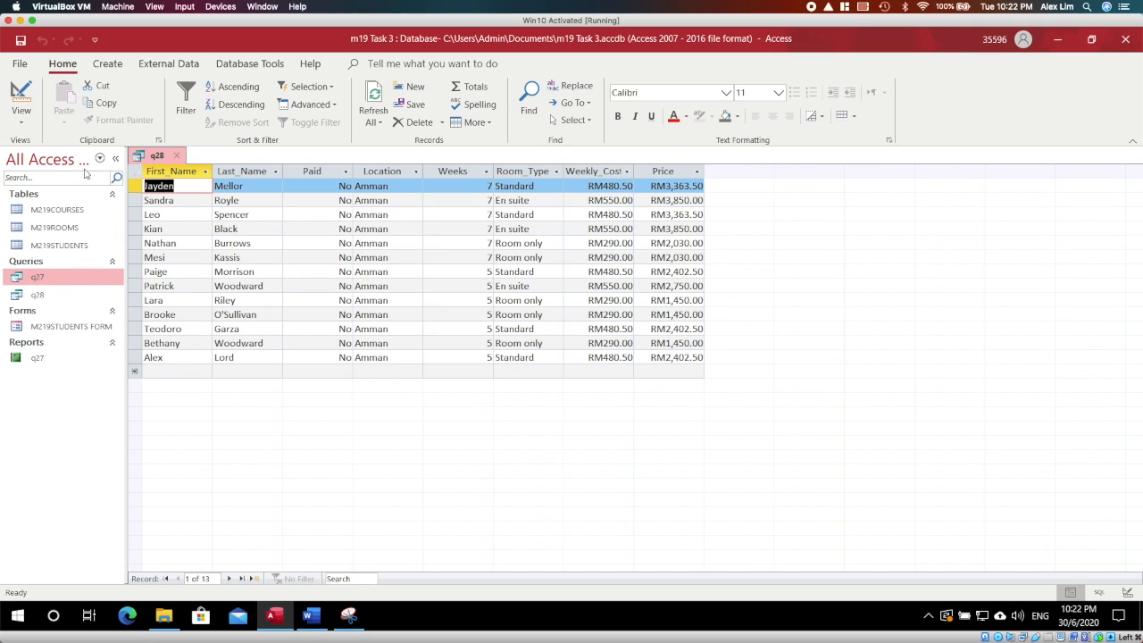
# - Save query q28 and close it
pyautogui.click(139, 157)
pyautogui.rightClick(140, 158)
pyautogui.click(176, 166)
pyautogui.click(176, 157)
# - Start a Report Wizard based on query q28 and add all of its fields to the report
pyautogui.click(36, 296)
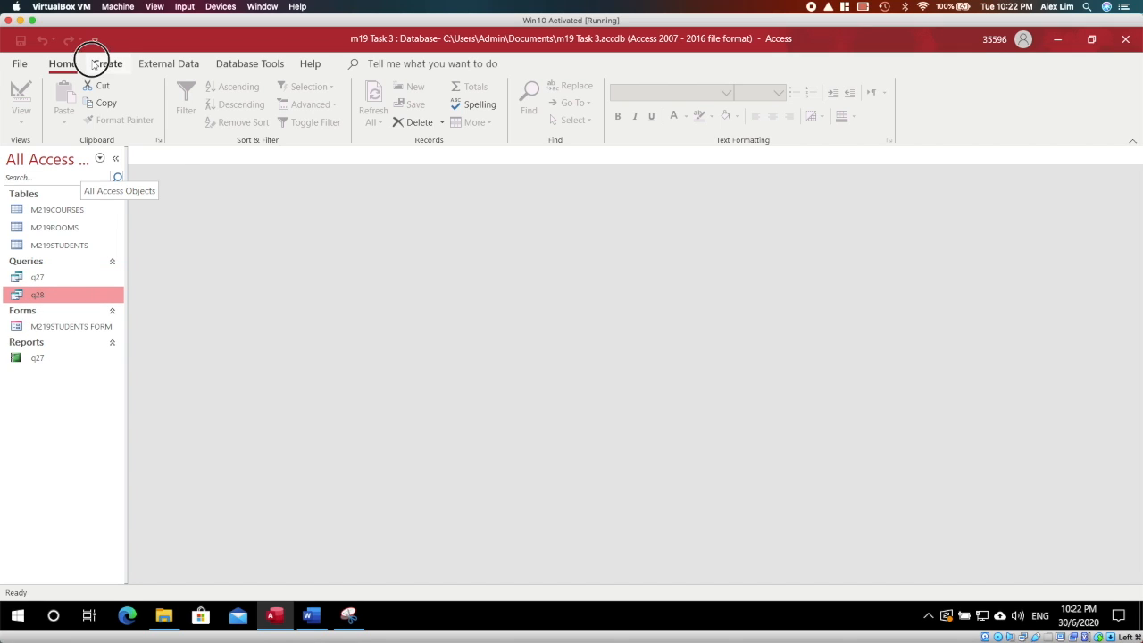
pyautogui.click(107, 63)
pyautogui.click(572, 92)
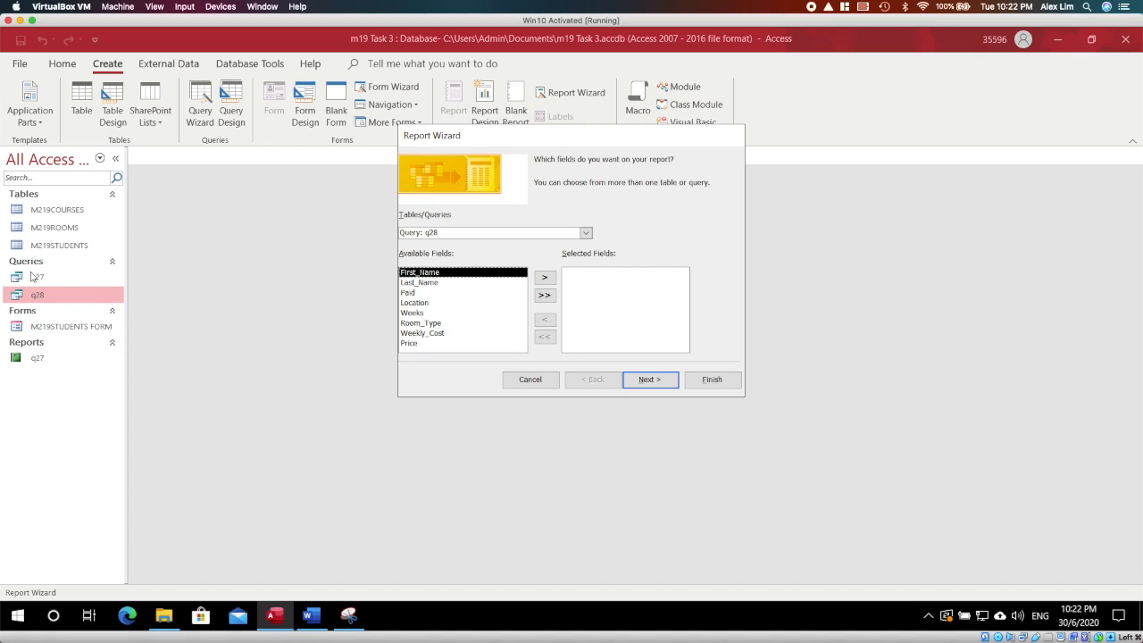
pyautogui.click(417, 344)
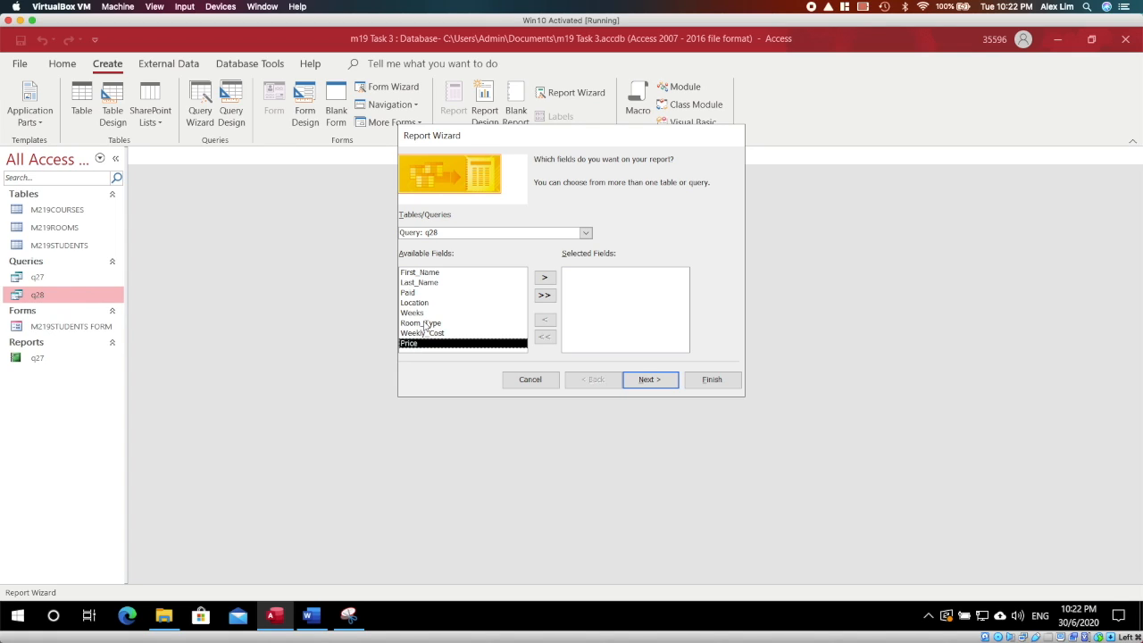
pyautogui.click(436, 272)
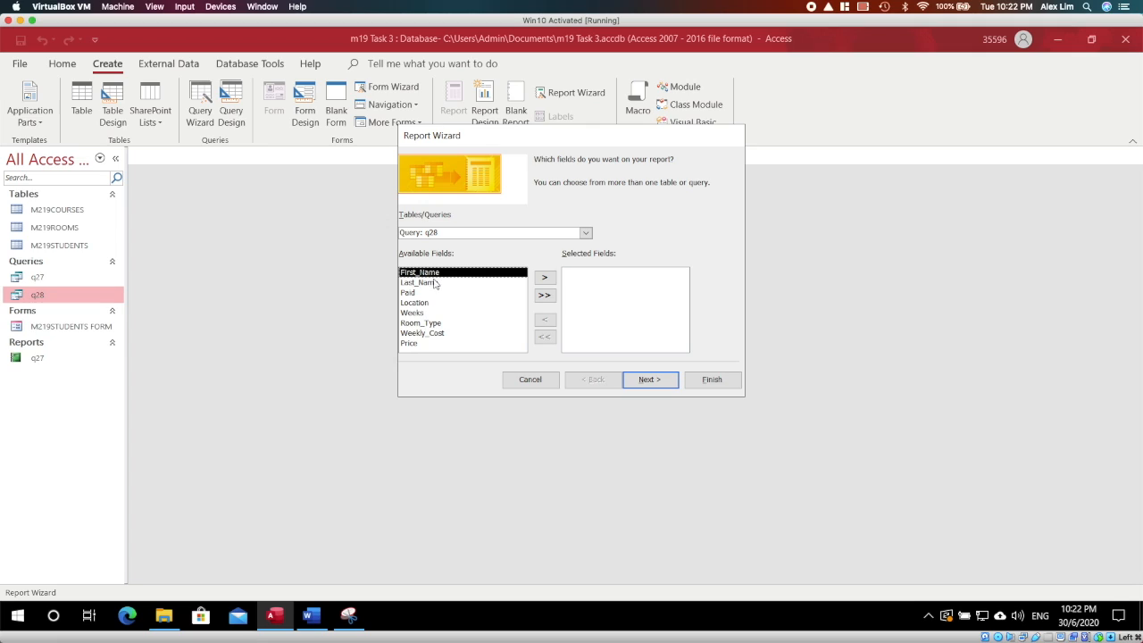
pyautogui.click(544, 295)
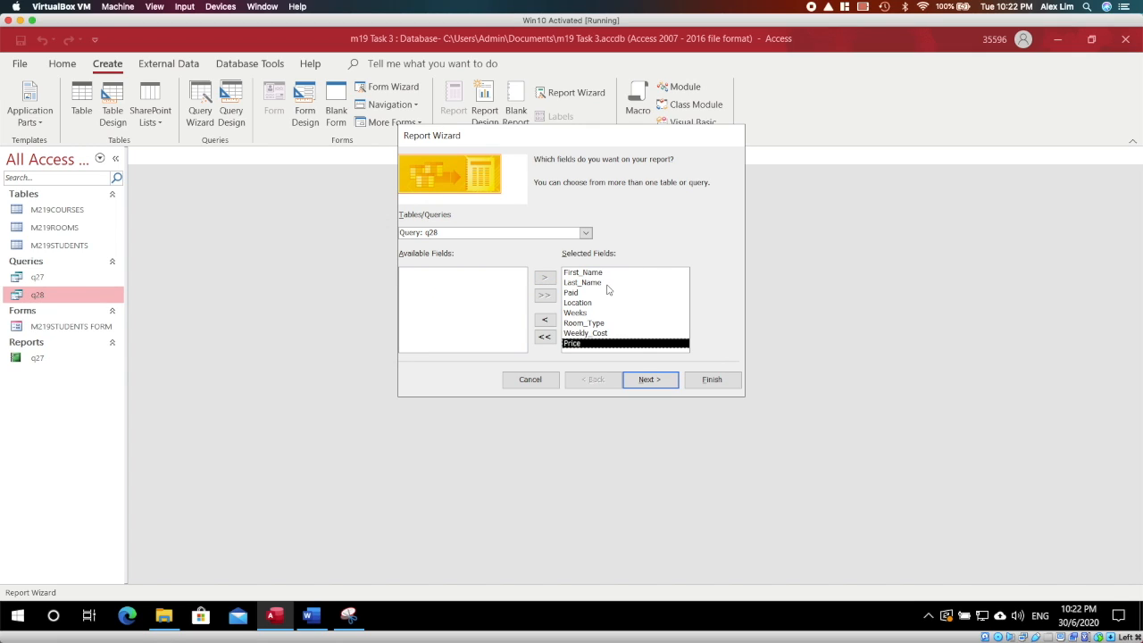
# - Skip grouping and sort the report records by Weekly_Cost descending, then by Last_Name ascending
pyautogui.click(635, 384)
pyautogui.click(642, 381)
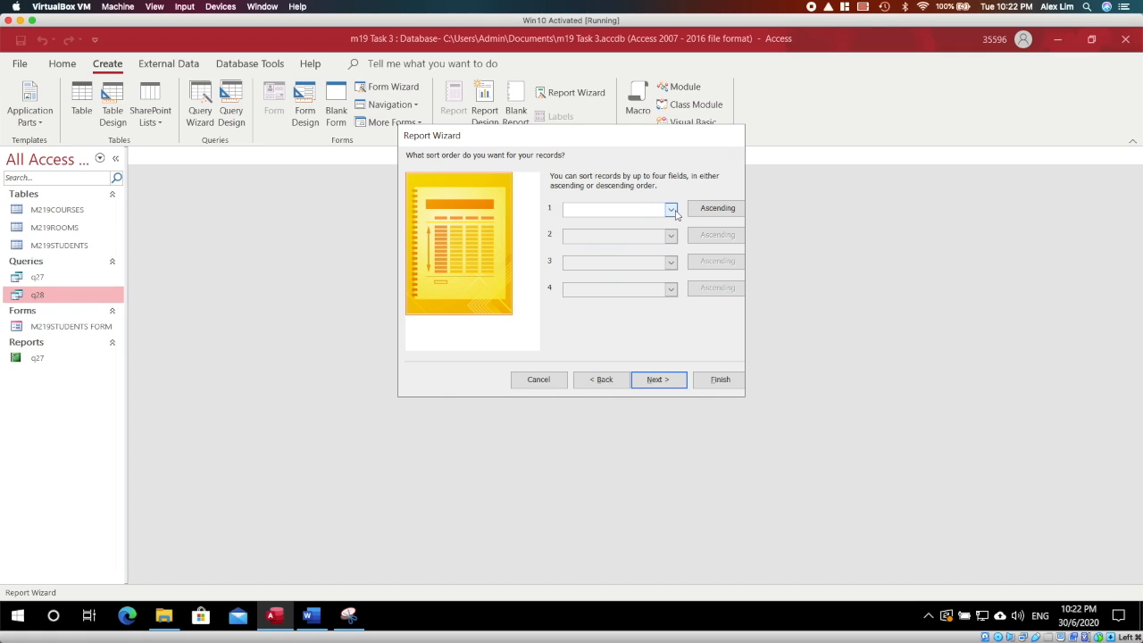
pyautogui.click(672, 210)
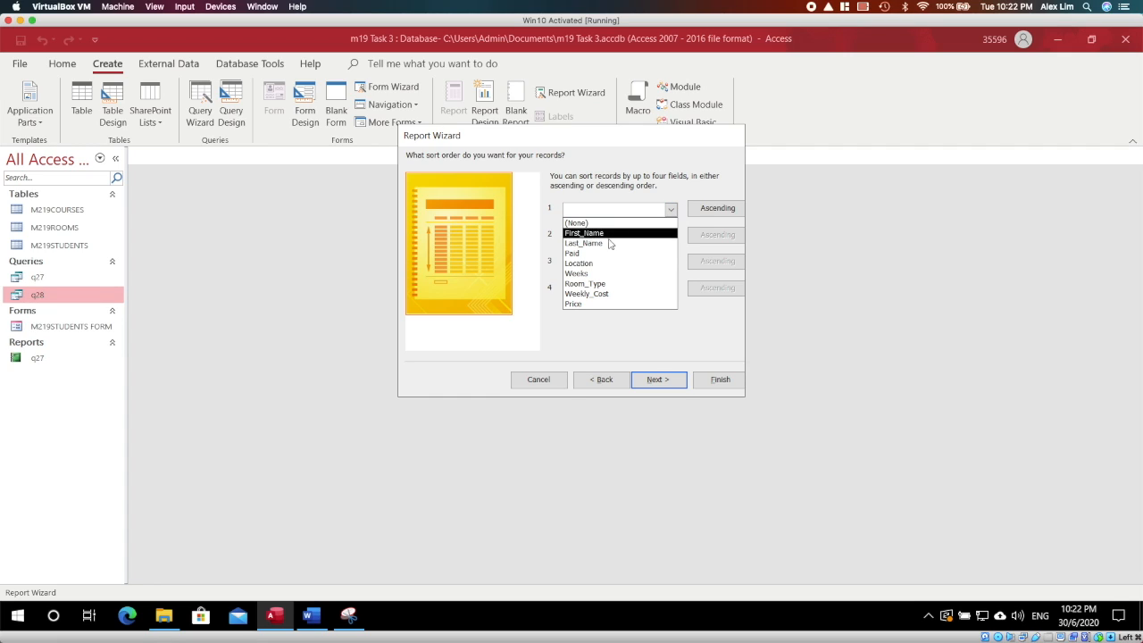
pyautogui.click(605, 296)
pyautogui.click(716, 208)
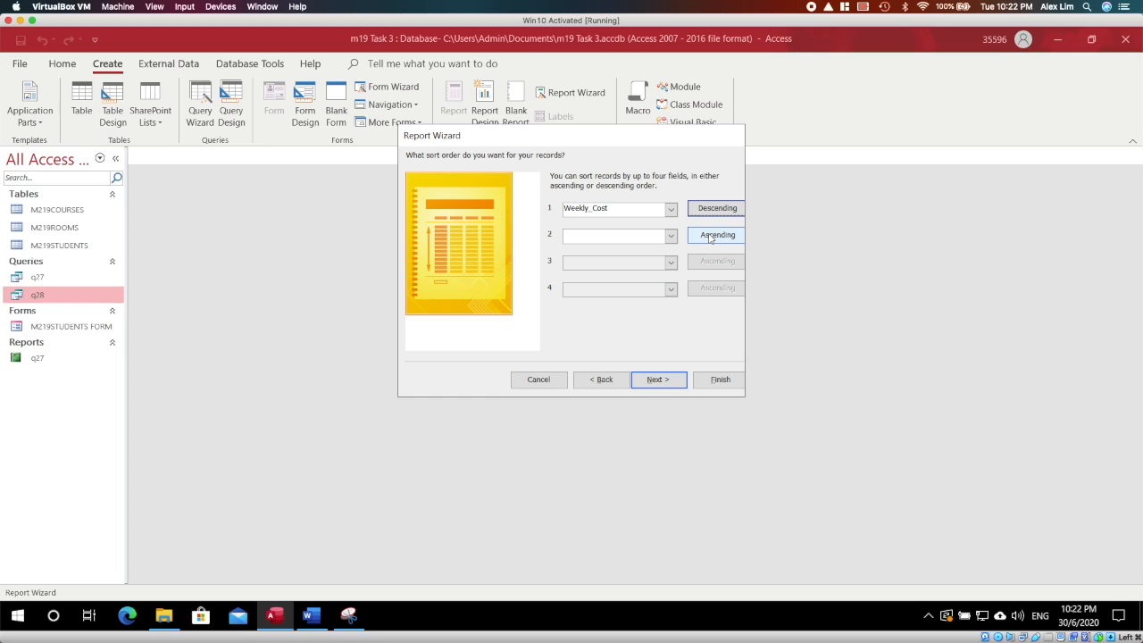
pyautogui.click(671, 236)
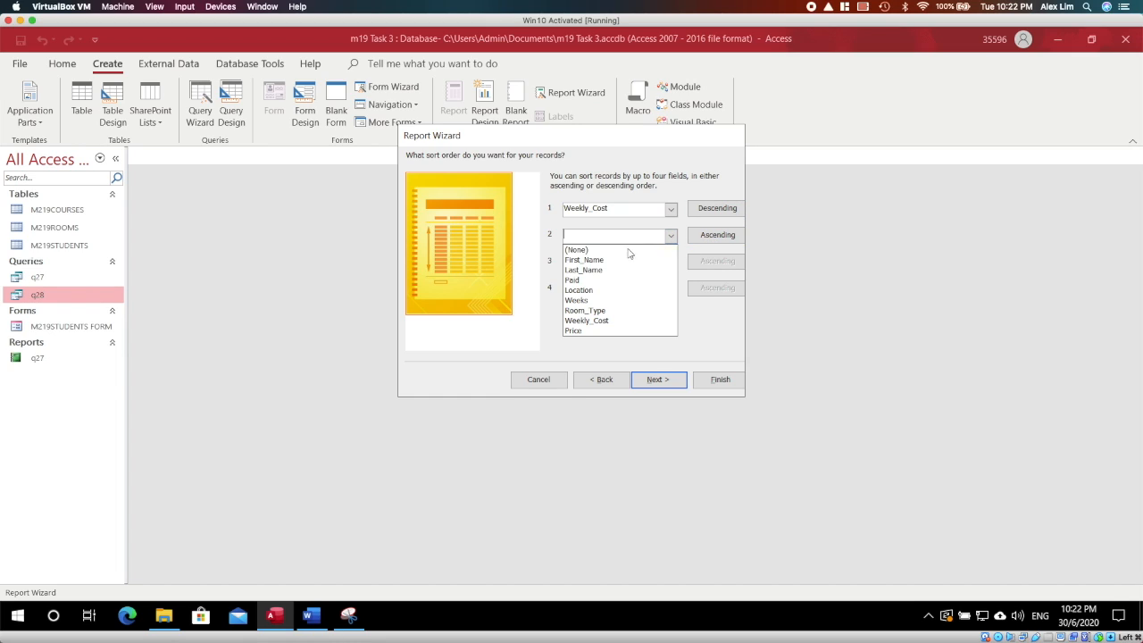
pyautogui.click(595, 270)
# - Keep the tabular portrait layout and the title q28, and finish the wizard with the report preview
pyautogui.click(675, 381)
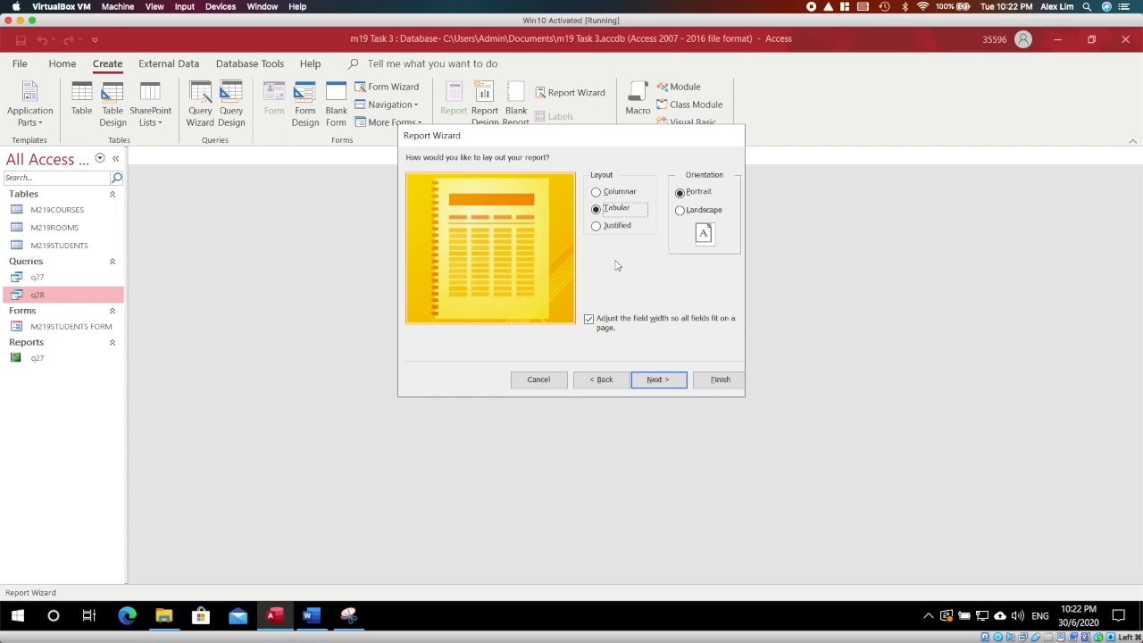
pyautogui.click(671, 379)
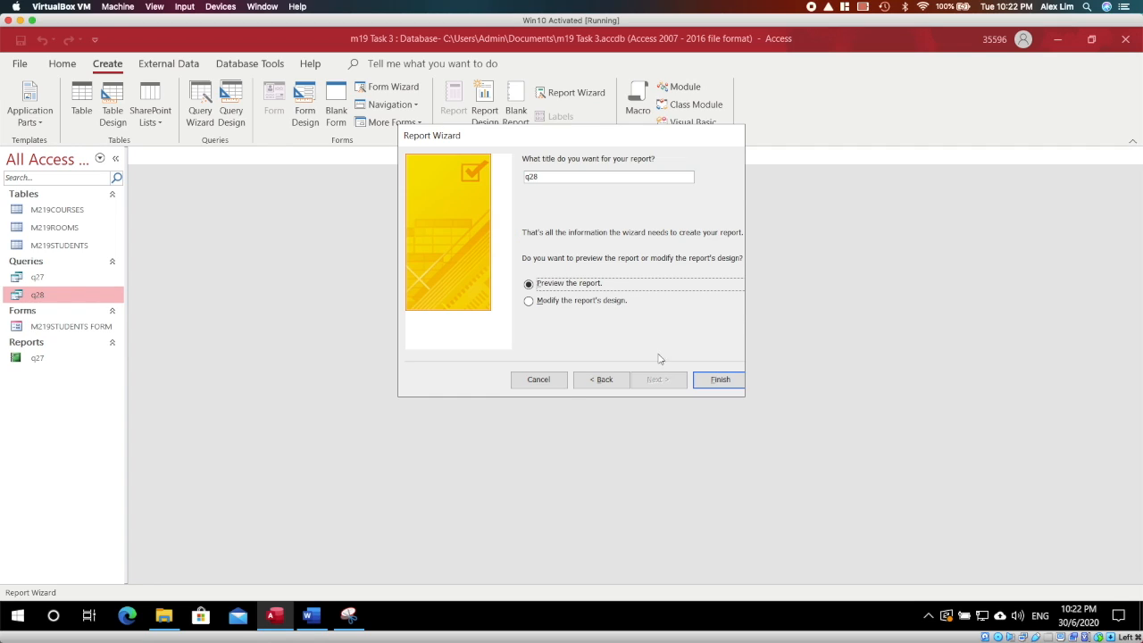
pyautogui.click(723, 379)
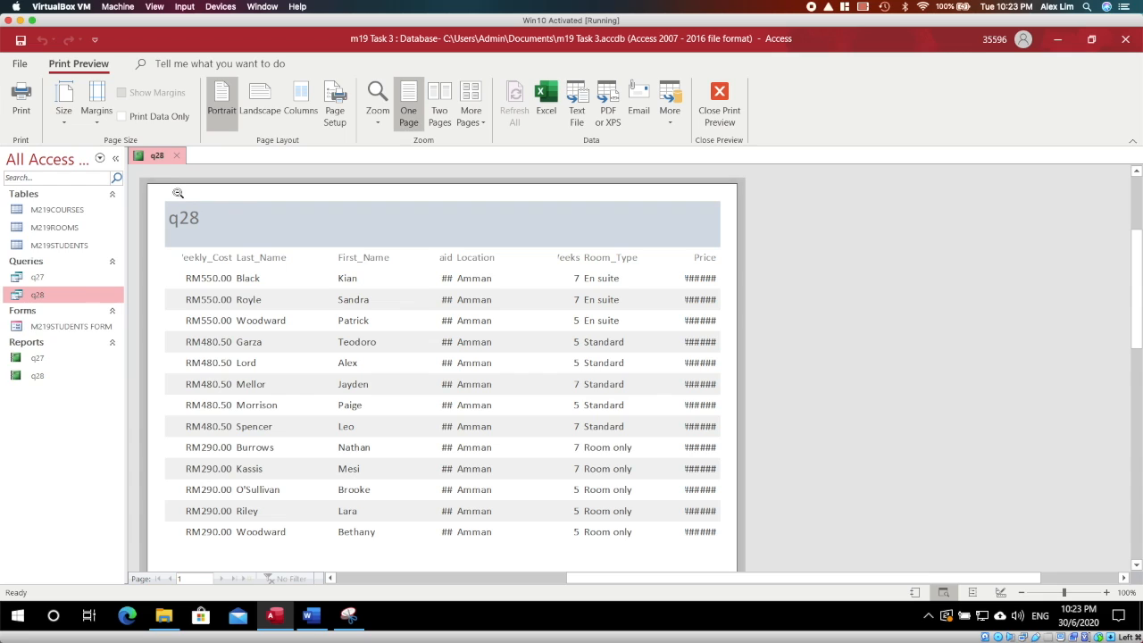
# - Switch report q28 to Layout View and widen the Price column so that its full currency values fit
pyautogui.rightClick(162, 159)
pyautogui.click(214, 259)
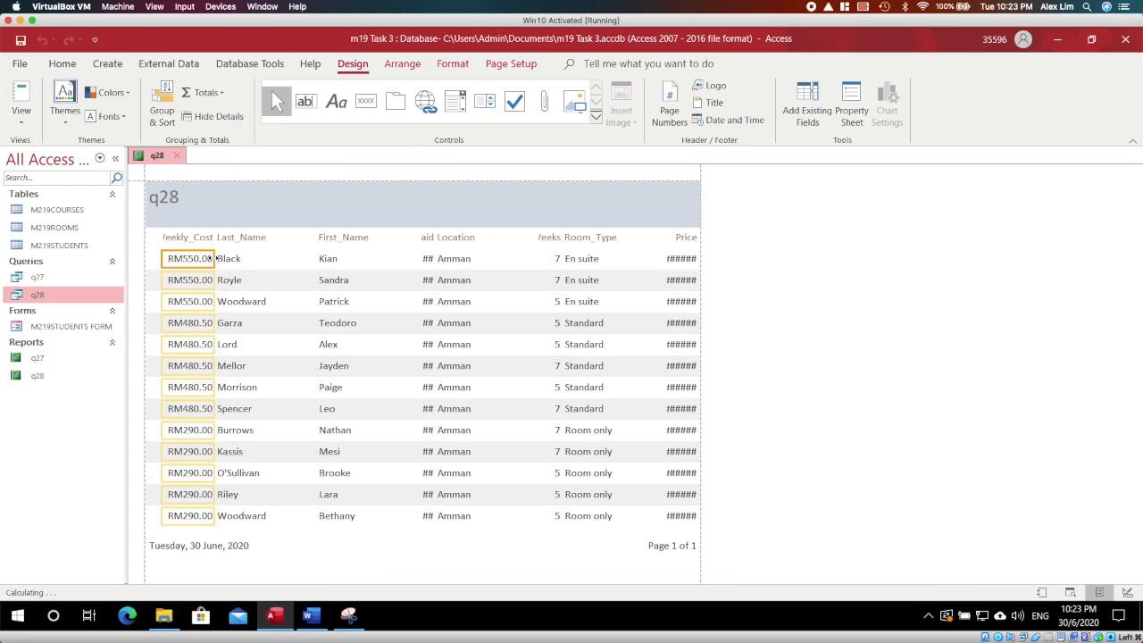
pyautogui.click(669, 241)
pyautogui.click(672, 259)
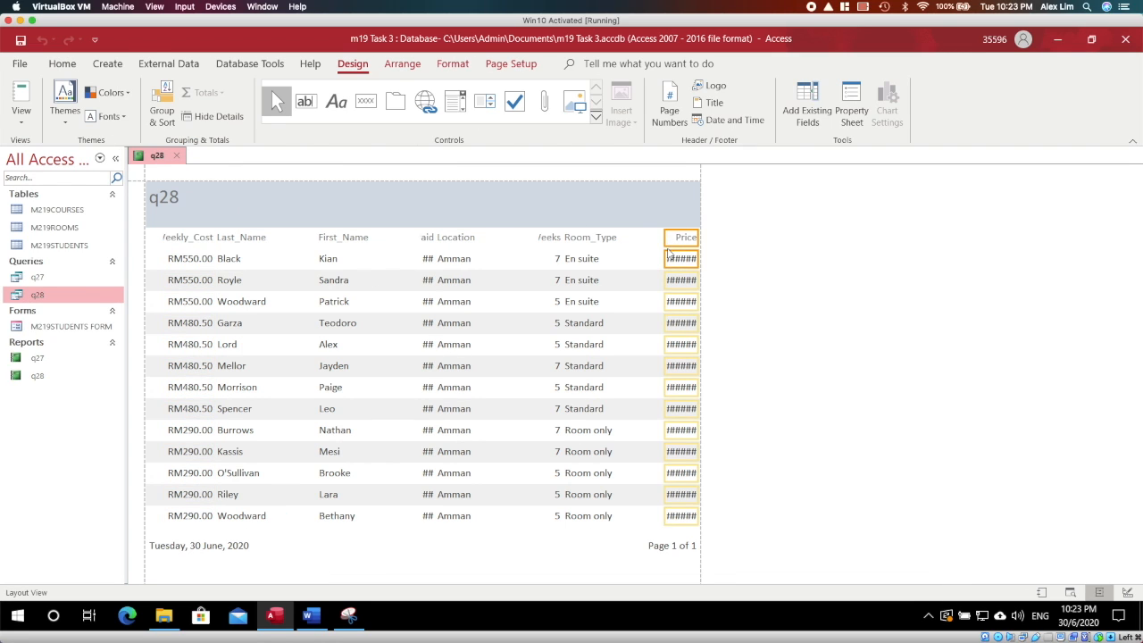
pyautogui.moveTo(666, 239); pyautogui.dragTo(633, 238)
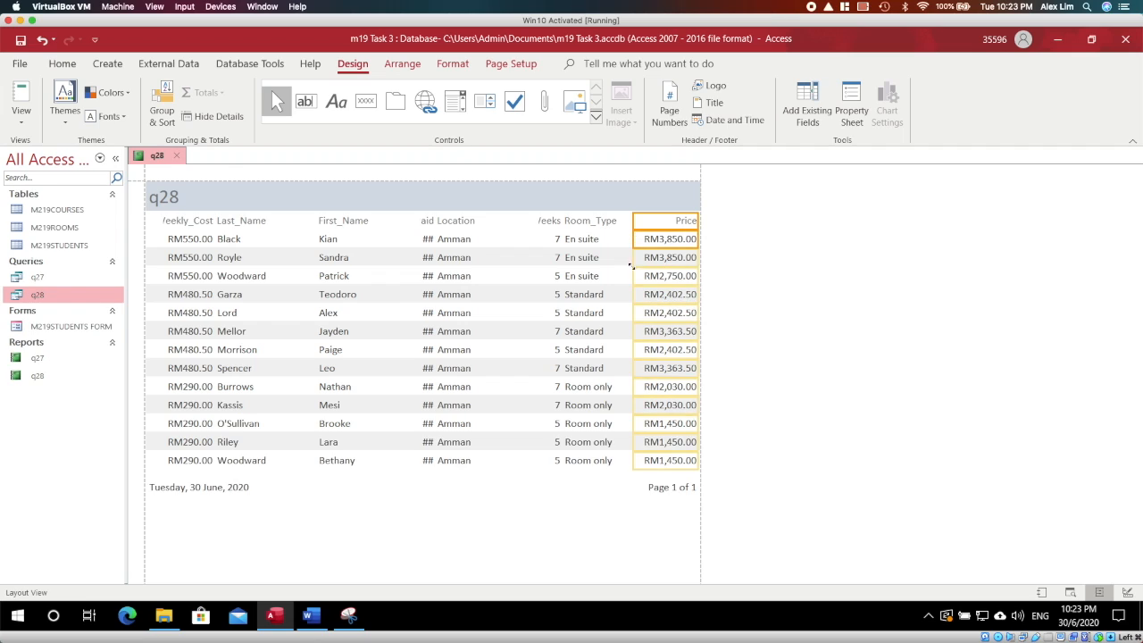
# - Widen the Weeks and Paid columns and narrow the Location column between them so that headings and values fit
pyautogui.click(530, 223)
pyautogui.click(546, 223)
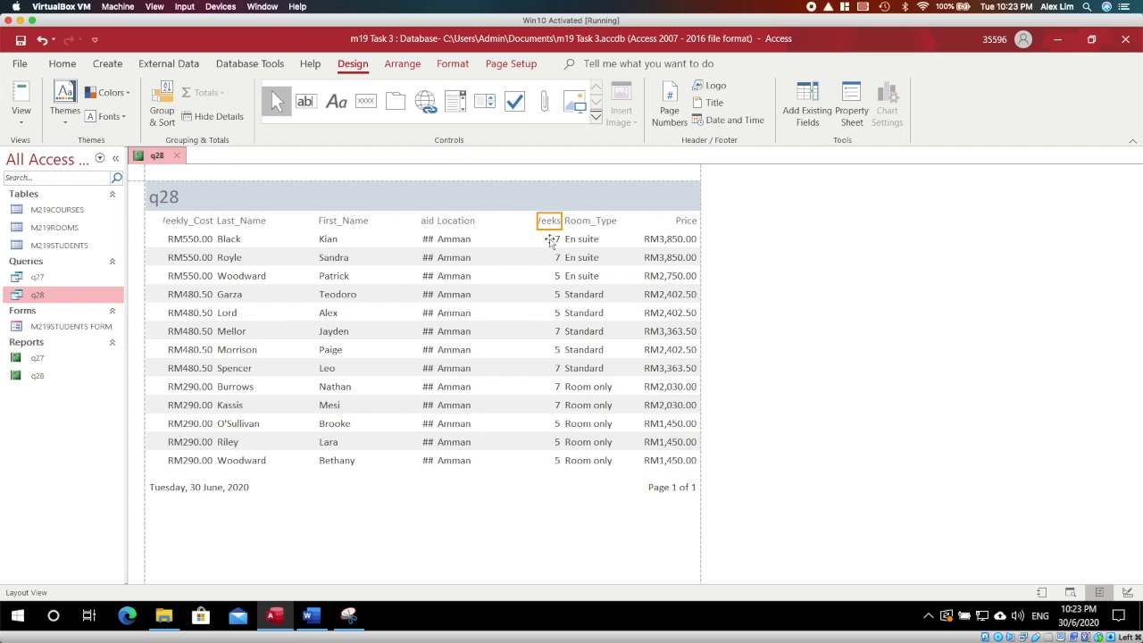
pyautogui.moveTo(538, 220); pyautogui.dragTo(508, 222)
pyautogui.click(469, 224)
pyautogui.keyDown('shift'); pyautogui.click(469, 239); pyautogui.keyUp('shift')
pyautogui.click(426, 222)
pyautogui.moveTo(431, 223); pyautogui.dragTo(449, 220)
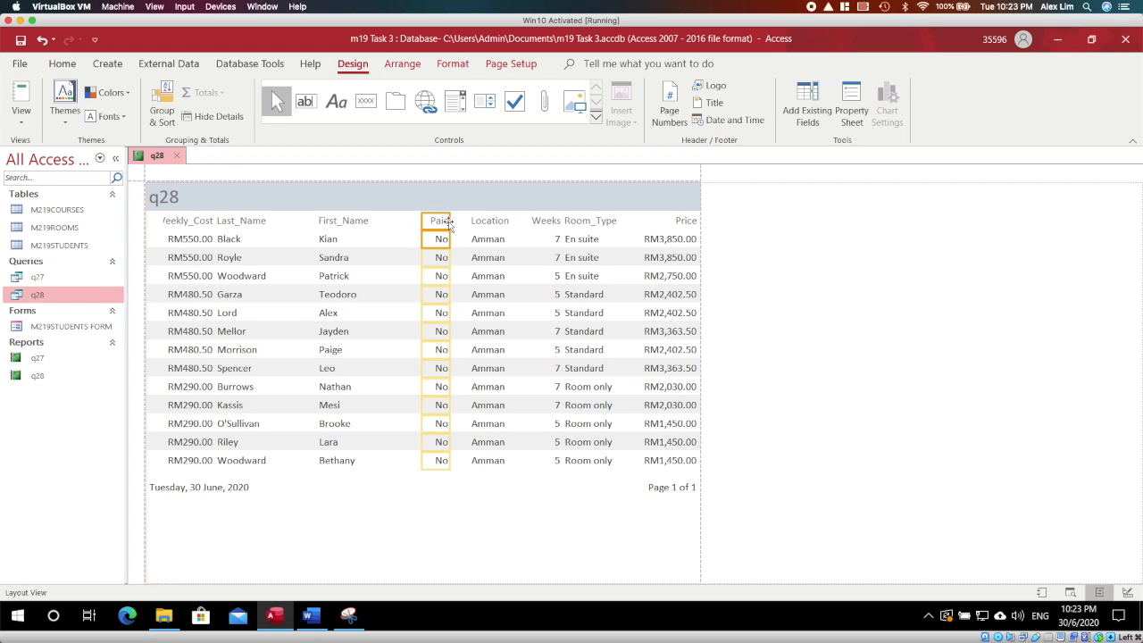
# - Narrow the First_Name and Last_Name columns to free up space in the report
pyautogui.click(363, 229)
pyautogui.moveTo(422, 223); pyautogui.dragTo(384, 223)
pyautogui.click(247, 236)
pyautogui.moveTo(314, 221); pyautogui.dragTo(278, 220)
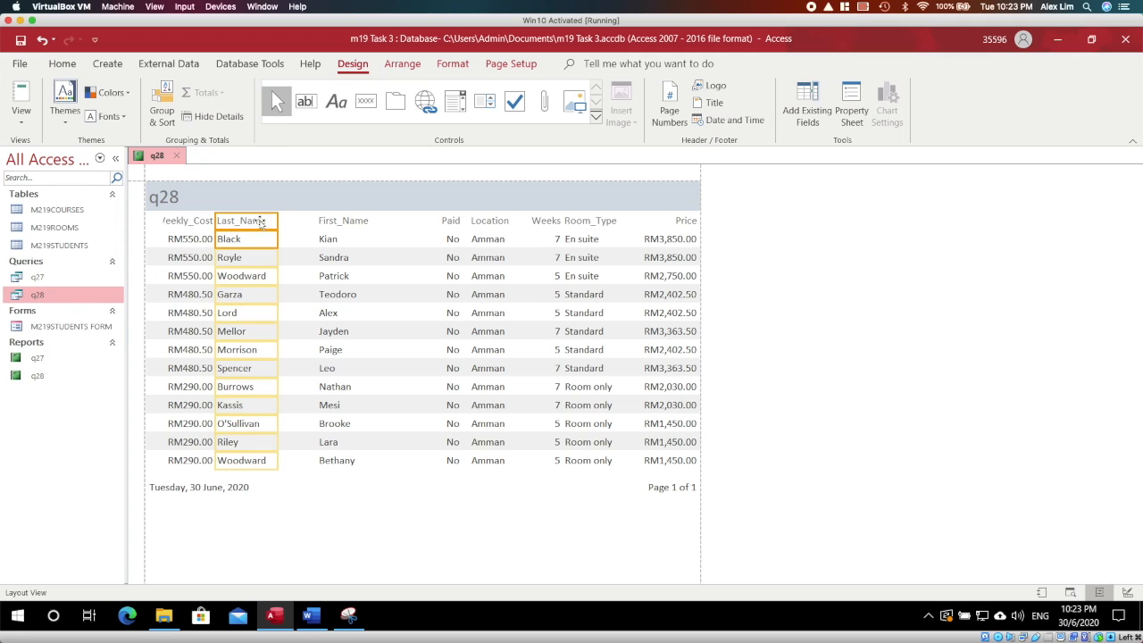
# - Shift Last_Name and Weekly_Cost along the row, widen Weekly_Cost, and place First_Name as the first column
pyautogui.click(257, 220)
pyautogui.moveTo(257, 220); pyautogui.dragTo(296, 220)
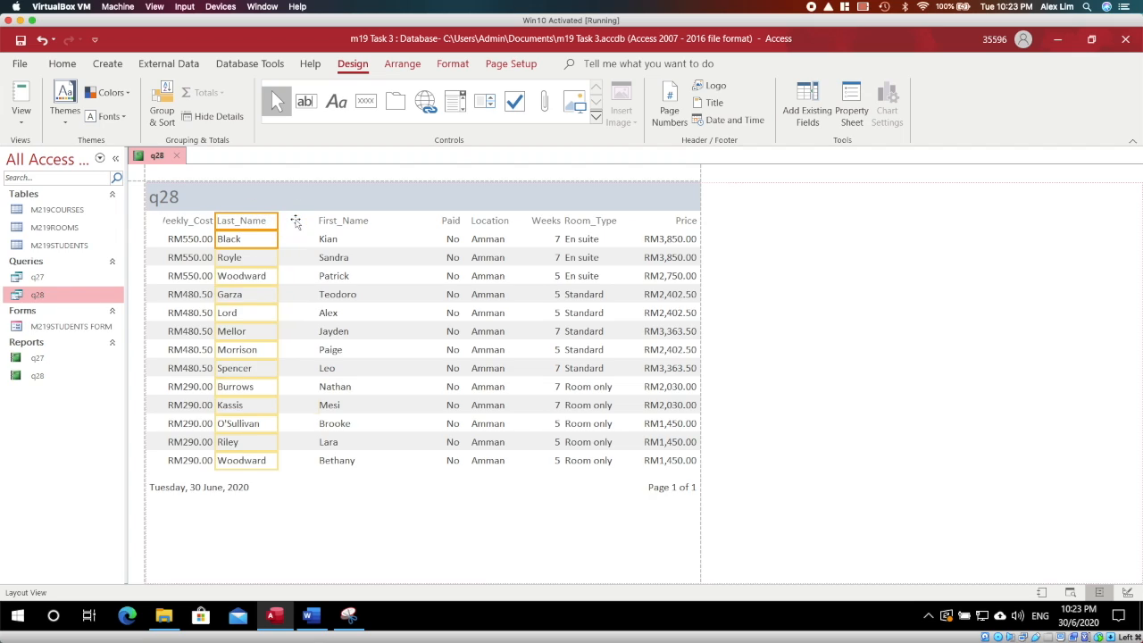
pyautogui.click(209, 221)
pyautogui.click(208, 237)
pyautogui.moveTo(214, 220); pyautogui.dragTo(162, 225)
pyautogui.keyDown('shift'); pyautogui.click(338, 222); pyautogui.keyUp('shift')
pyautogui.keyDown('shift'); pyautogui.click(336, 238); pyautogui.keyUp('shift')
# - Move the Weekly_Cost column past Last_Name and place Last_Name directly after First_Name
pyautogui.click(230, 224)
pyautogui.keyDown('shift'); pyautogui.click(231, 237); pyautogui.keyUp('shift')
pyautogui.moveTo(235, 222); pyautogui.dragTo(359, 222)
pyautogui.click(287, 228)
pyautogui.keyDown('shift'); pyautogui.click(286, 236); pyautogui.keyUp('shift')
pyautogui.moveTo(279, 222); pyautogui.dragTo(234, 224)
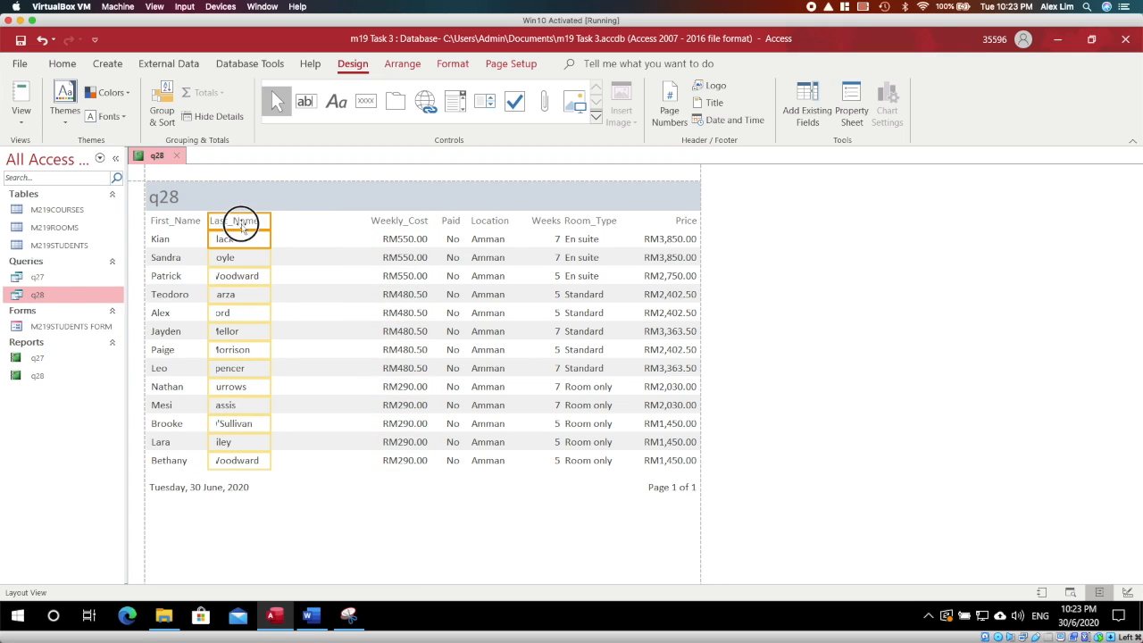
# - Shift Weekly_Cost to make room and move the Paid column between Last_Name and Weekly_Cost
pyautogui.click(383, 225)
pyautogui.keyDown('shift'); pyautogui.click(384, 240); pyautogui.keyUp('shift')
pyautogui.moveTo(355, 222); pyautogui.dragTo(355, 223)
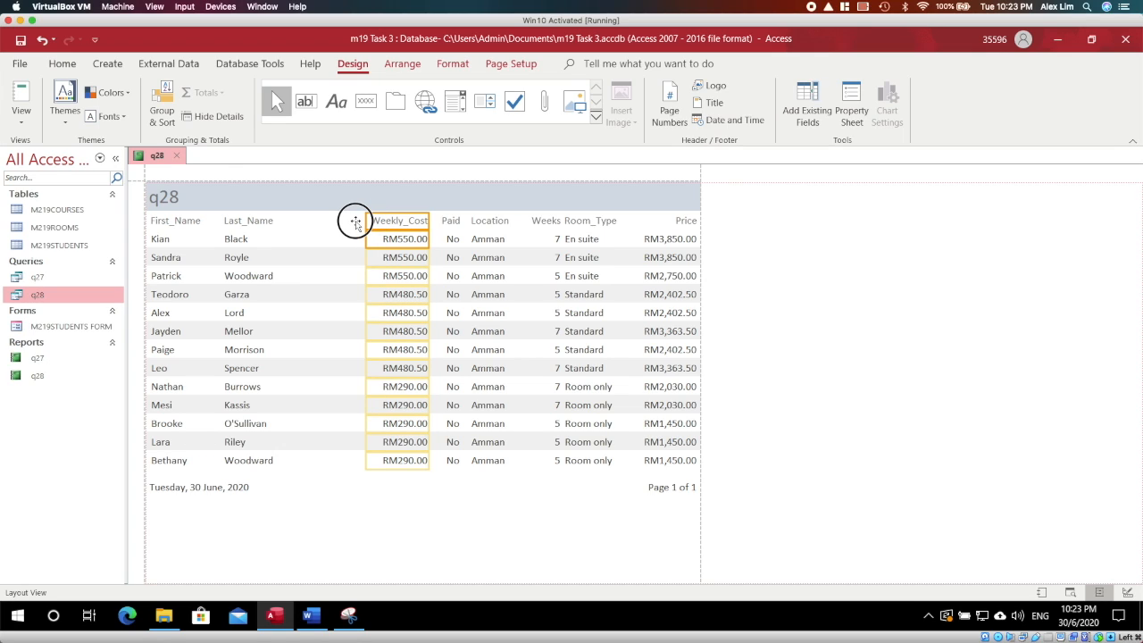
pyautogui.moveTo(356, 222); pyautogui.dragTo(356, 222)
pyautogui.click(458, 223)
pyautogui.keyDown('shift'); pyautogui.click(455, 239); pyautogui.keyUp('shift')
pyautogui.moveTo(448, 222); pyautogui.dragTo(312, 224)
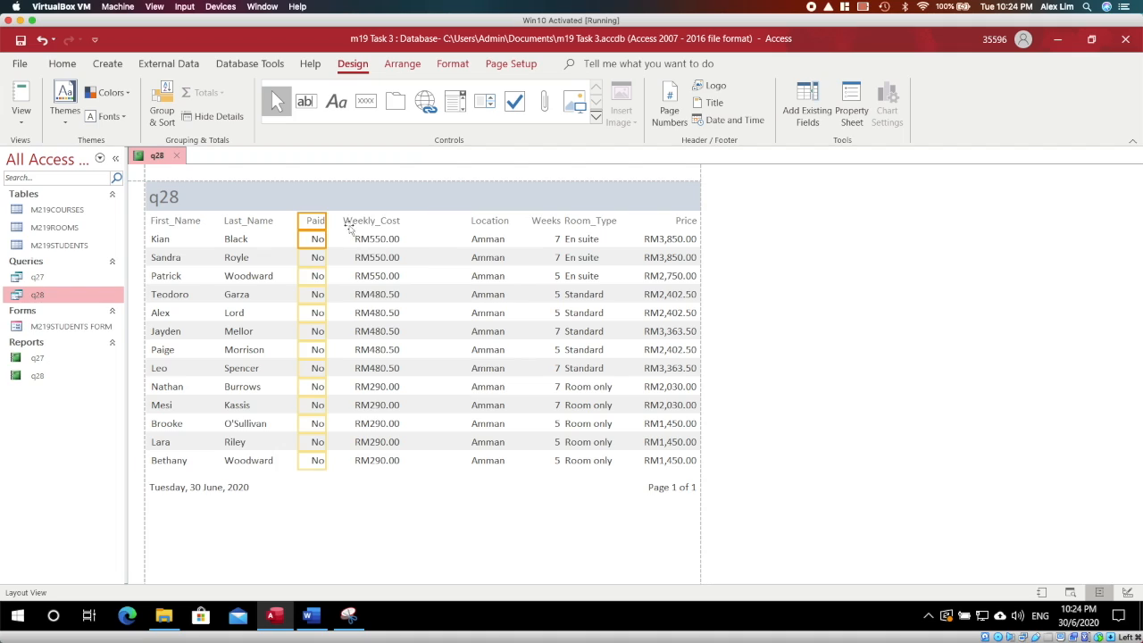
# - Place the Location column directly after Paid, with Weekly_Cost moved behind it
pyautogui.click(482, 222)
pyautogui.keyDown('shift'); pyautogui.click(480, 234); pyautogui.keyUp('shift')
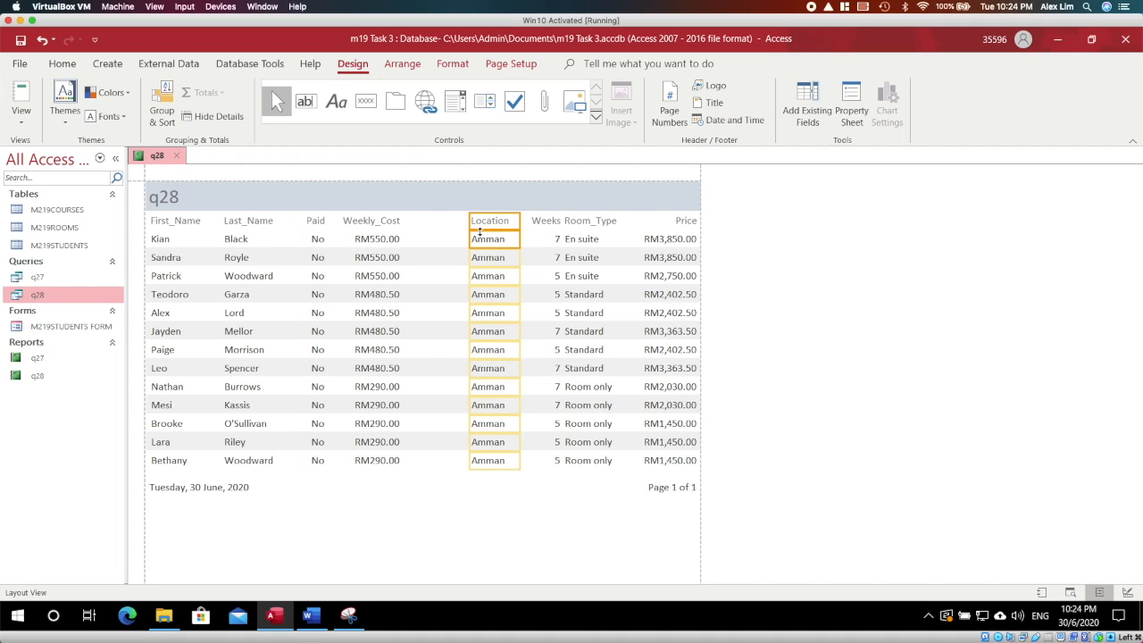
pyautogui.moveTo(476, 222); pyautogui.dragTo(378, 221)
pyautogui.click(382, 221)
pyautogui.keyDown('shift'); pyautogui.click(369, 238); pyautogui.keyUp('shift')
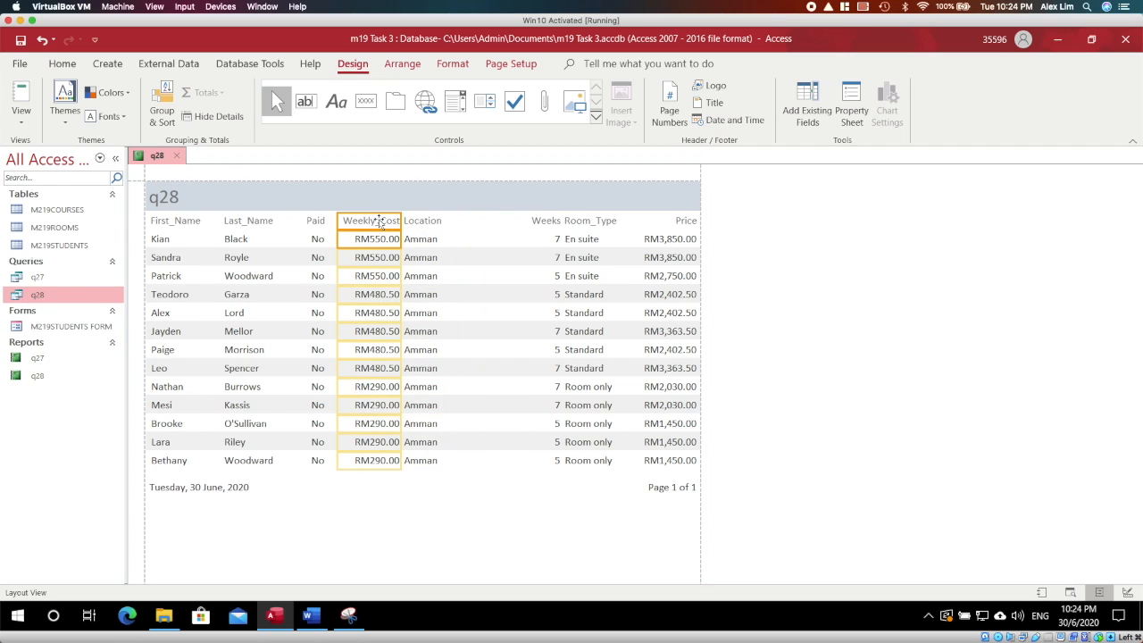
pyautogui.moveTo(471, 217); pyautogui.dragTo(376, 224)
pyautogui.click(417, 224)
pyautogui.keyDown('shift'); pyautogui.click(417, 238); pyautogui.keyUp('shift')
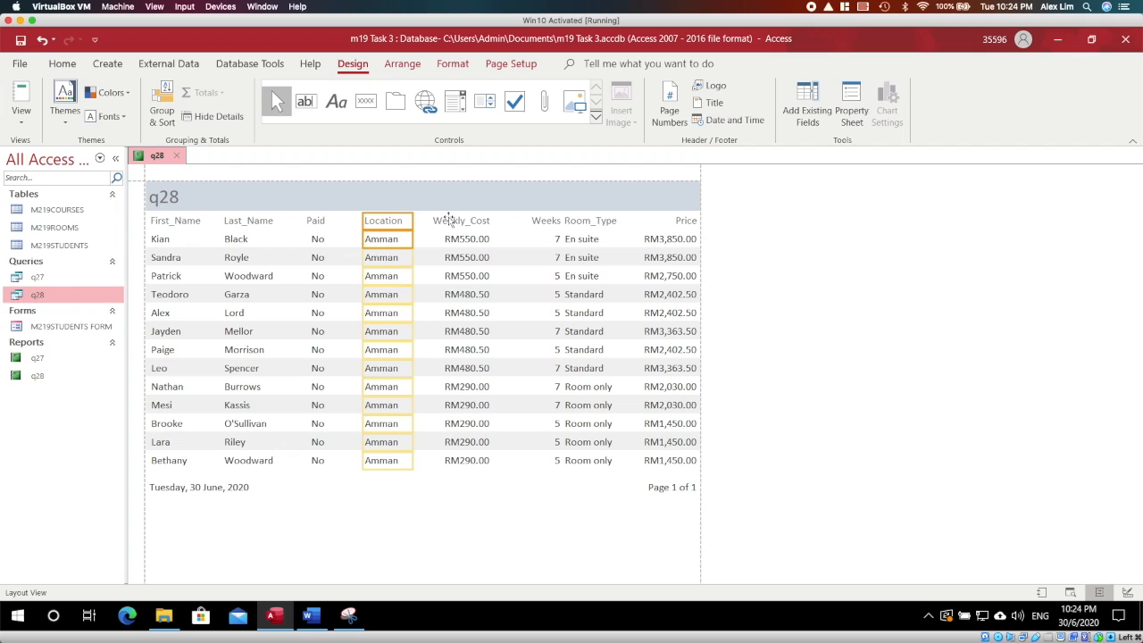
# - Place the Weeks column directly after Location and shift Weekly_Cost clear of it
pyautogui.click(543, 221)
pyautogui.keyDown('shift'); pyautogui.click(552, 238); pyautogui.keyUp('shift')
pyautogui.moveTo(535, 223); pyautogui.dragTo(442, 223)
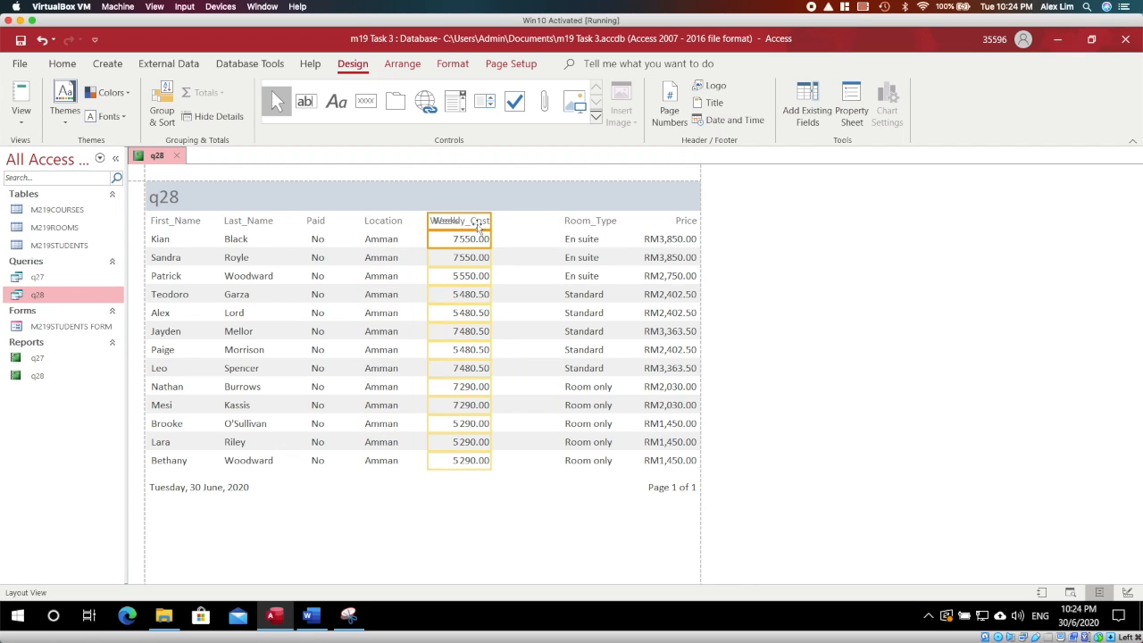
pyautogui.moveTo(511, 224); pyautogui.dragTo(523, 225)
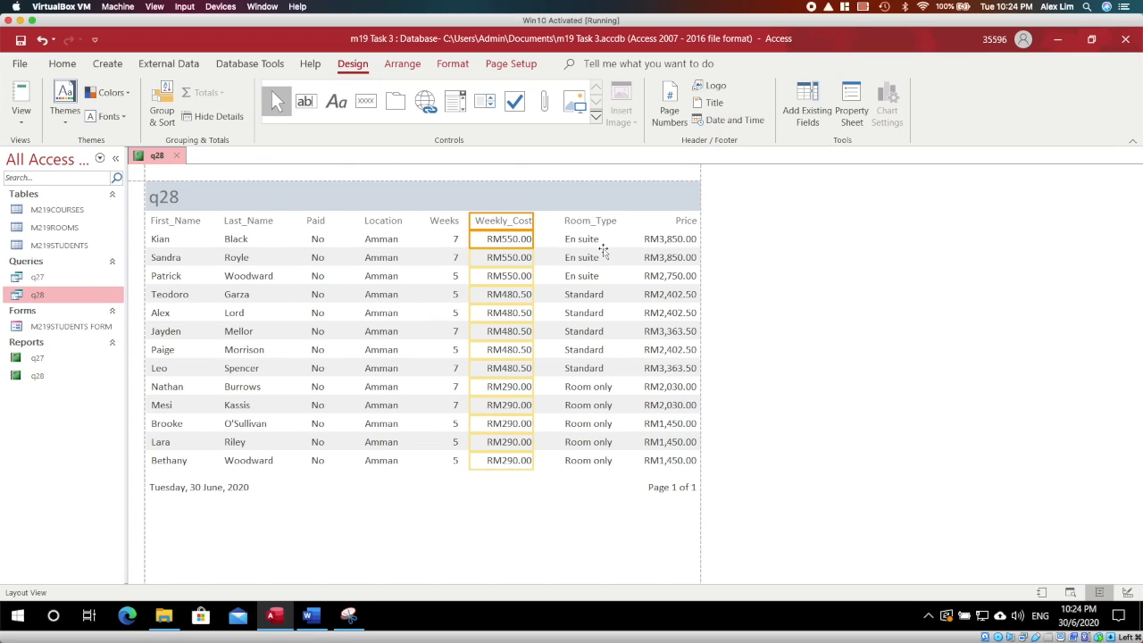
# - Move Room_Type between Weeks and Weekly_Cost, narrow it, and shift Weekly_Cost next to Price
pyautogui.click(566, 221)
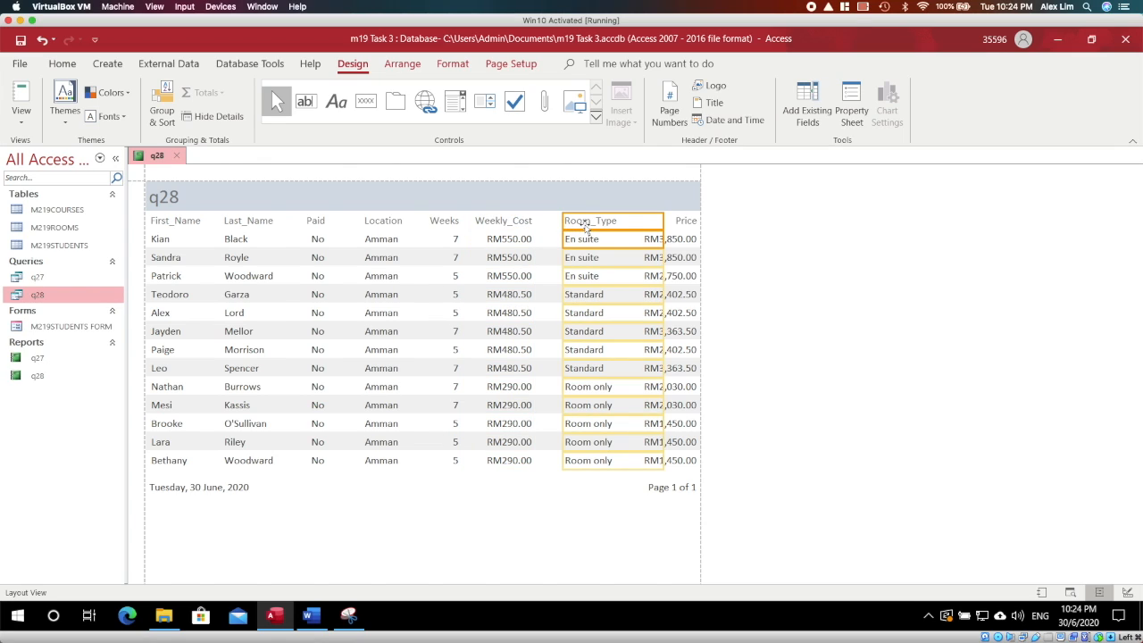
pyautogui.moveTo(576, 223); pyautogui.dragTo(432, 223)
pyautogui.click(525, 224)
pyautogui.moveTo(528, 234); pyautogui.dragTo(621, 224)
pyautogui.click(492, 225)
pyautogui.click(464, 239)
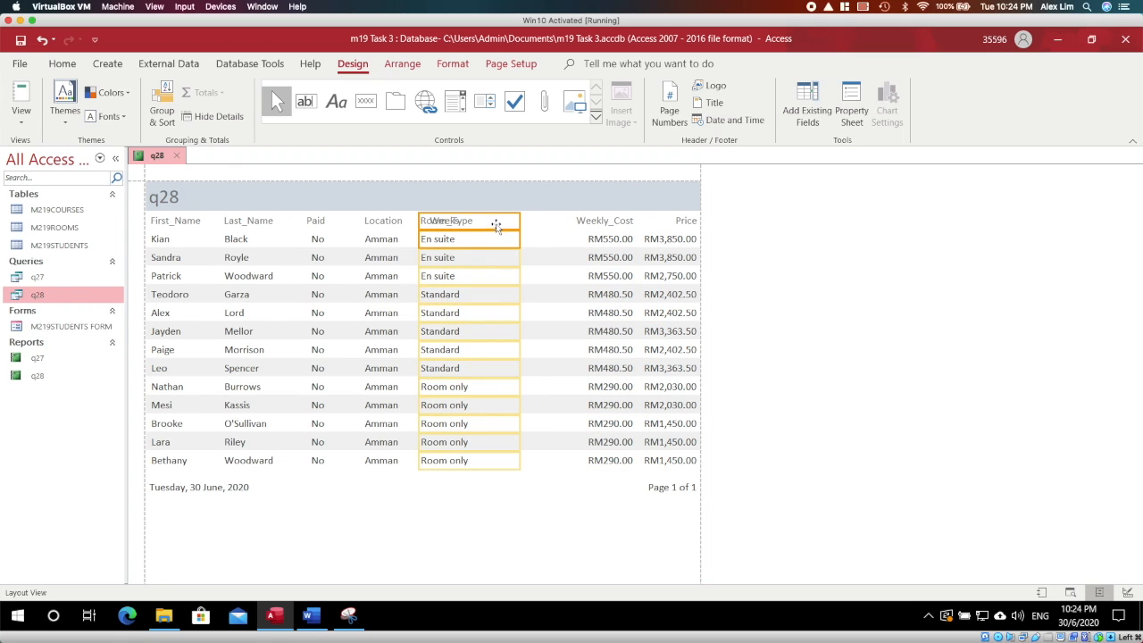
pyautogui.moveTo(534, 225)
pyautogui.mouseDown()
pyautogui.moveTo(566, 224)
pyautogui.moveTo(557, 220)
pyautogui.mouseUp()
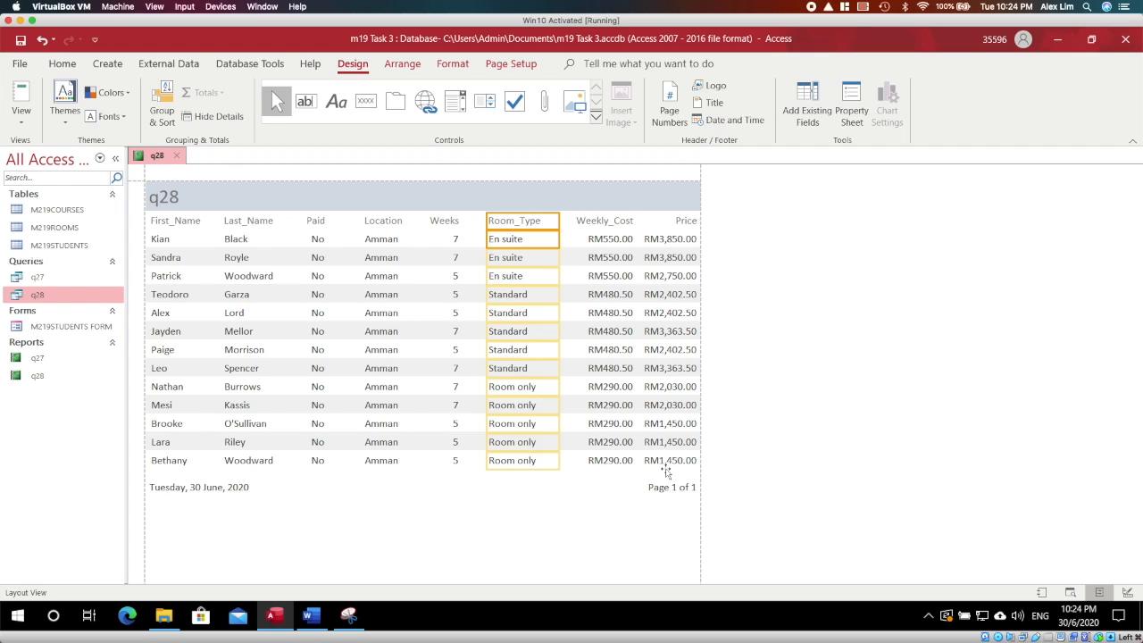
# - Switch the q28 report to Design View and add a Sum total of the Price field in the report footer
pyautogui.rightClick(162, 164)
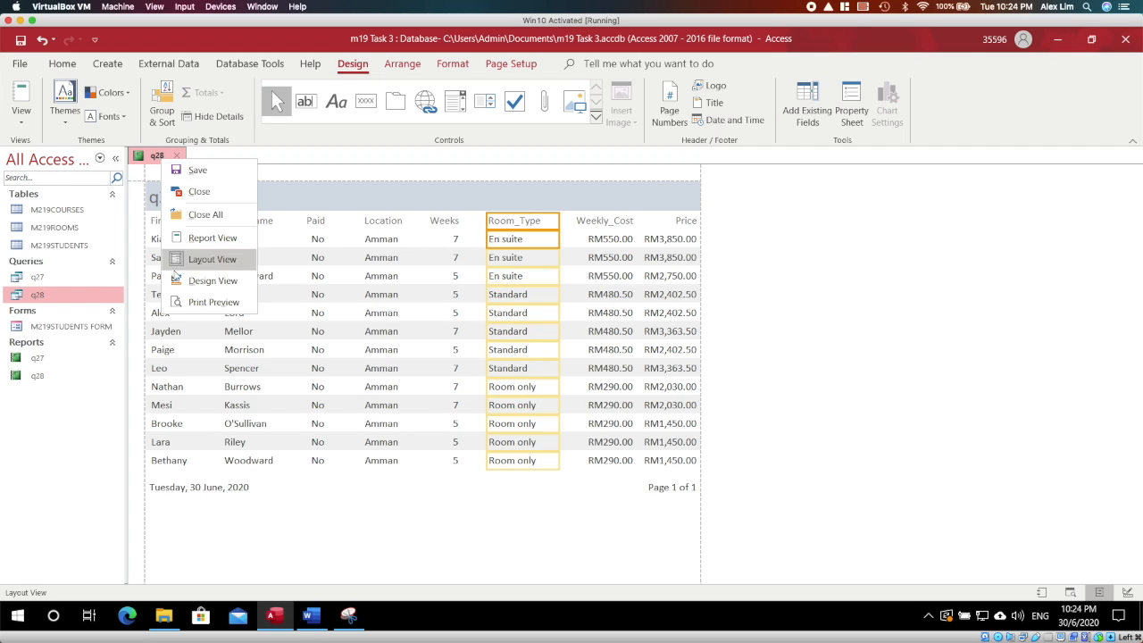
pyautogui.click(193, 279)
pyautogui.click(652, 281)
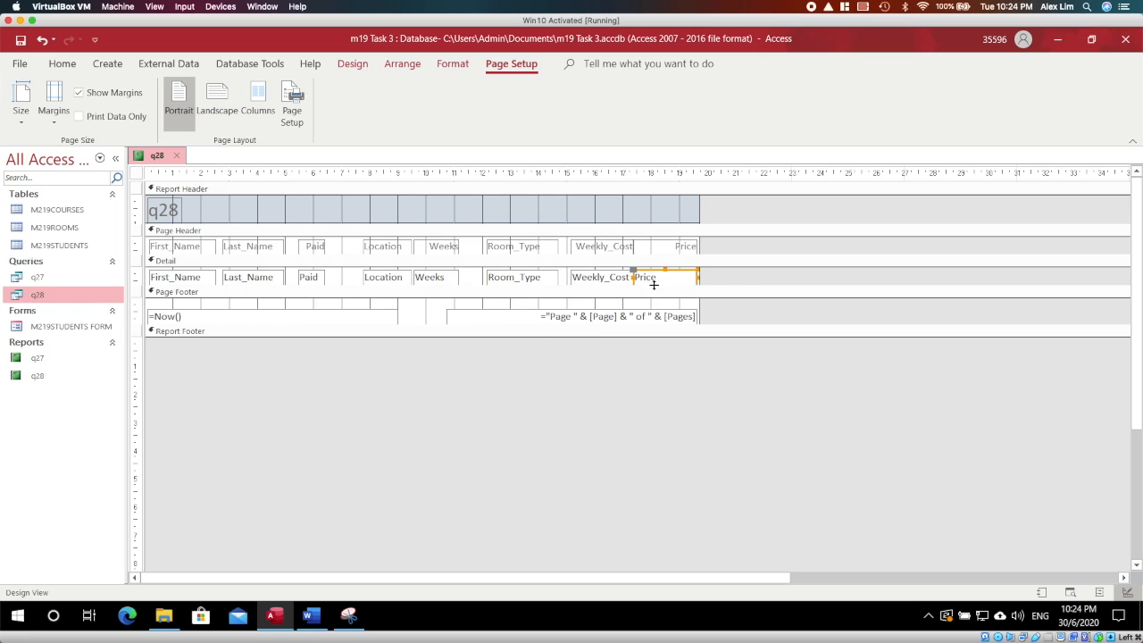
pyautogui.rightClick(656, 284)
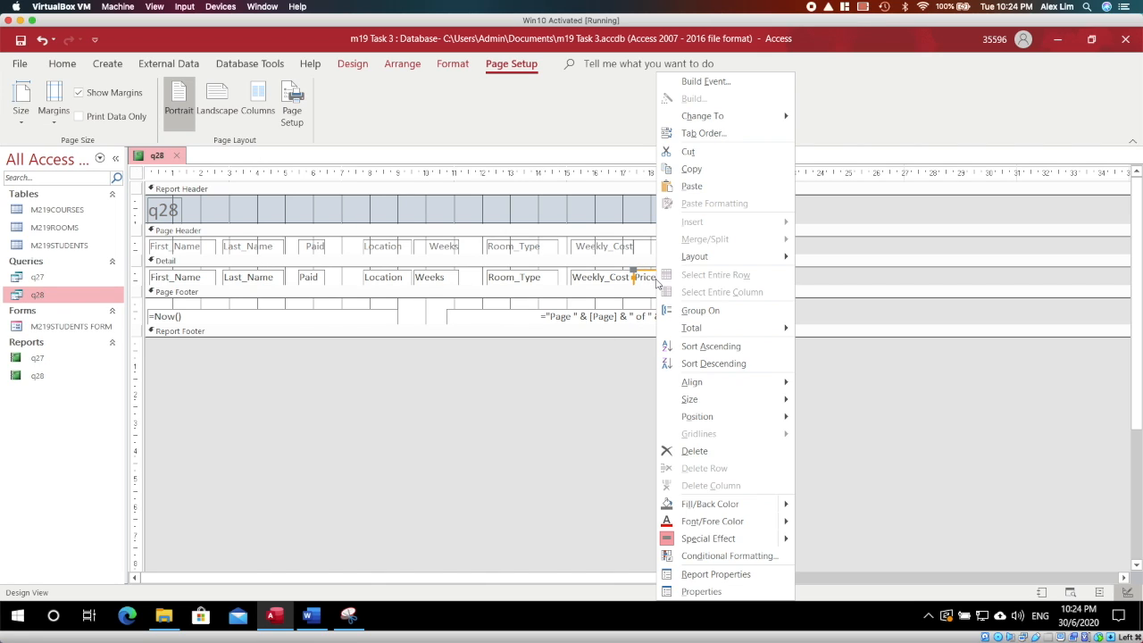
pyautogui.moveTo(701, 332)
pyautogui.click(841, 328)
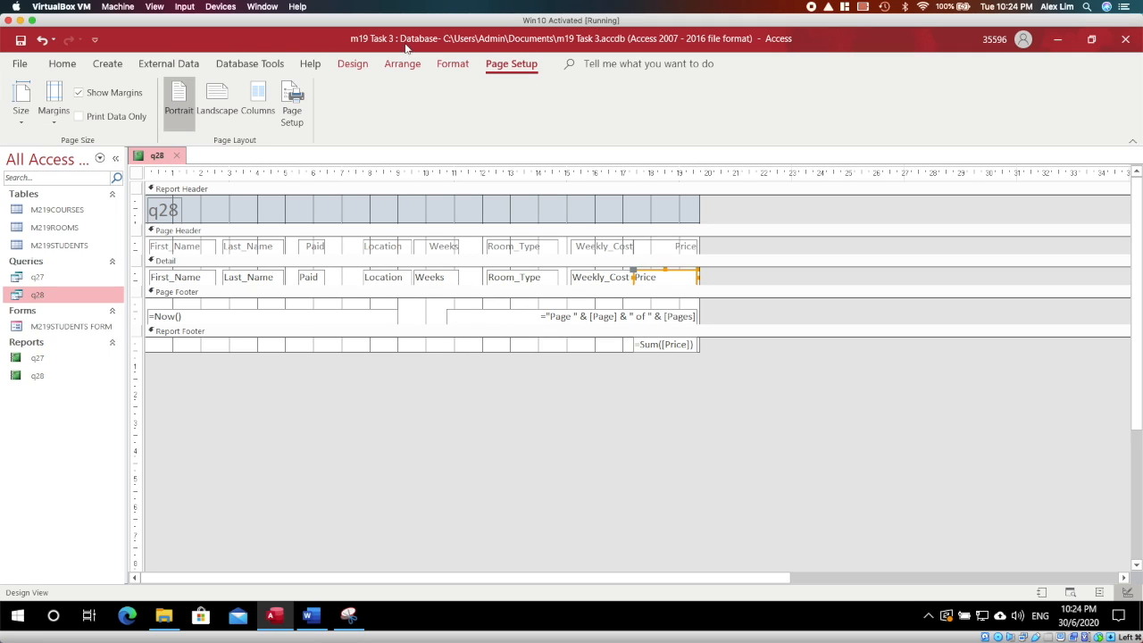
# - Add a label reading "Total payments to collect" in the report footer directly before the Price sum
pyautogui.click(352, 64)
pyautogui.click(336, 101)
pyautogui.moveTo(512, 339); pyautogui.dragTo(630, 353)
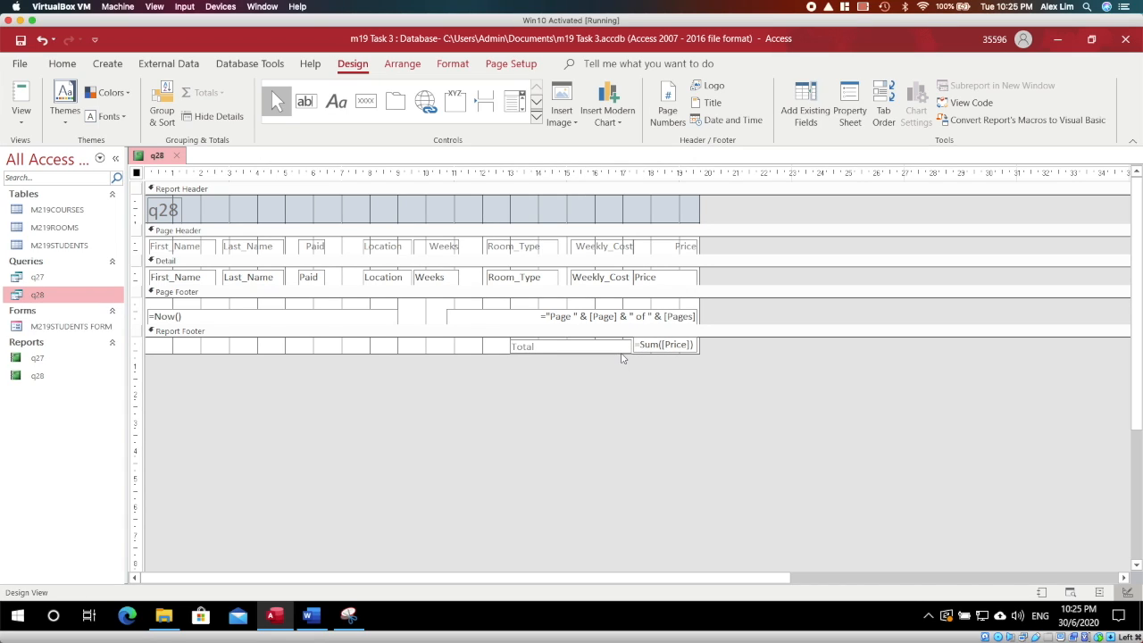
pyautogui.write('Total payments to collect')
# - Replace the report header title with "Amman course update"
pyautogui.doubleClick(177, 206)
pyautogui.doubleClick(178, 206)
pyautogui.write('Amman')
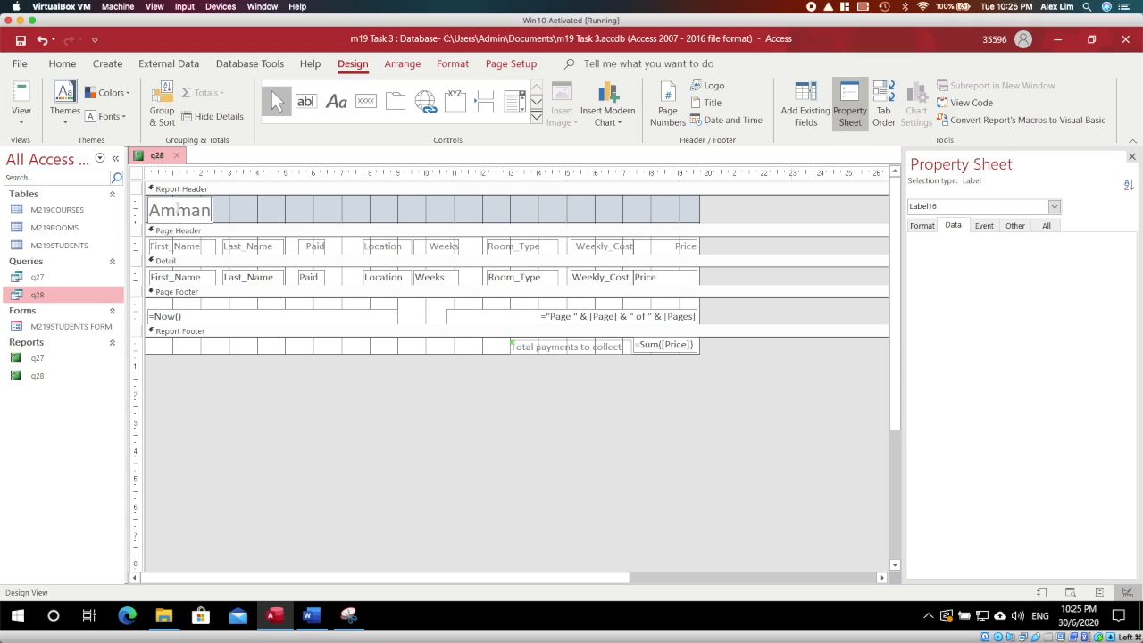
pyautogui.write(' course update')
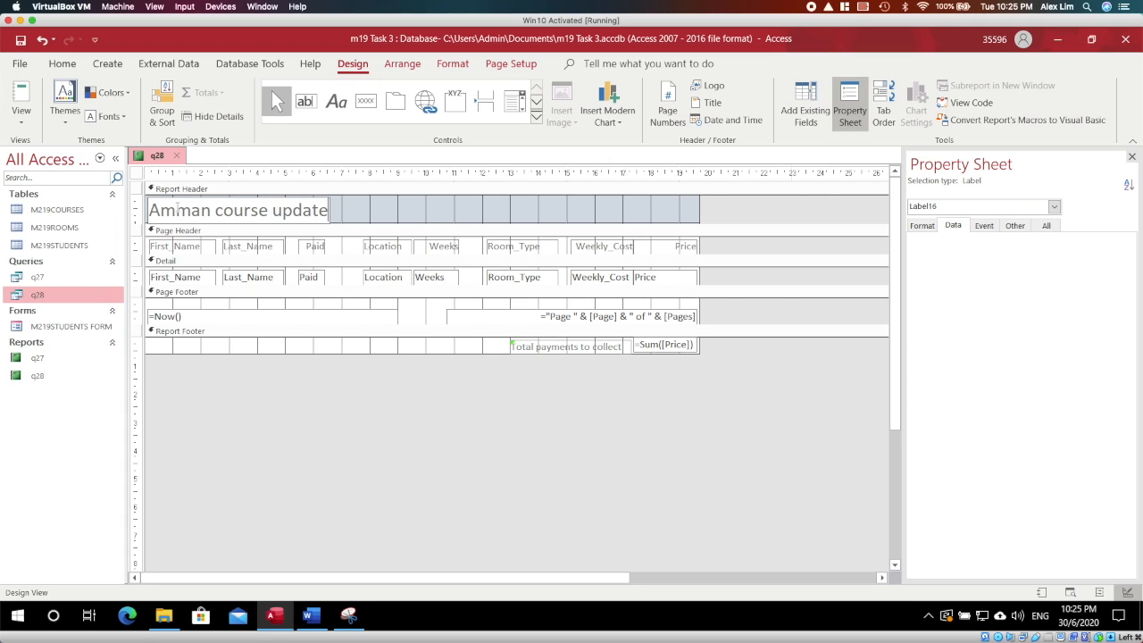
pyautogui.click(216, 425)
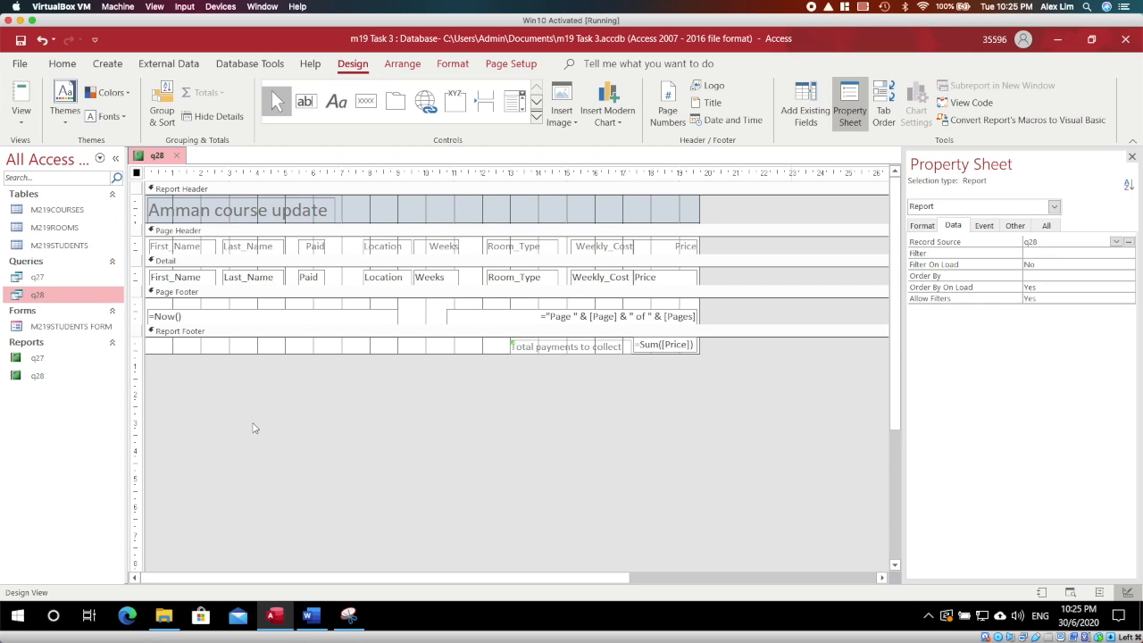
# - Increase the page header's height and shift all its column heading labels down to leave space above them
pyautogui.moveTo(377, 256); pyautogui.dragTo(380, 284)
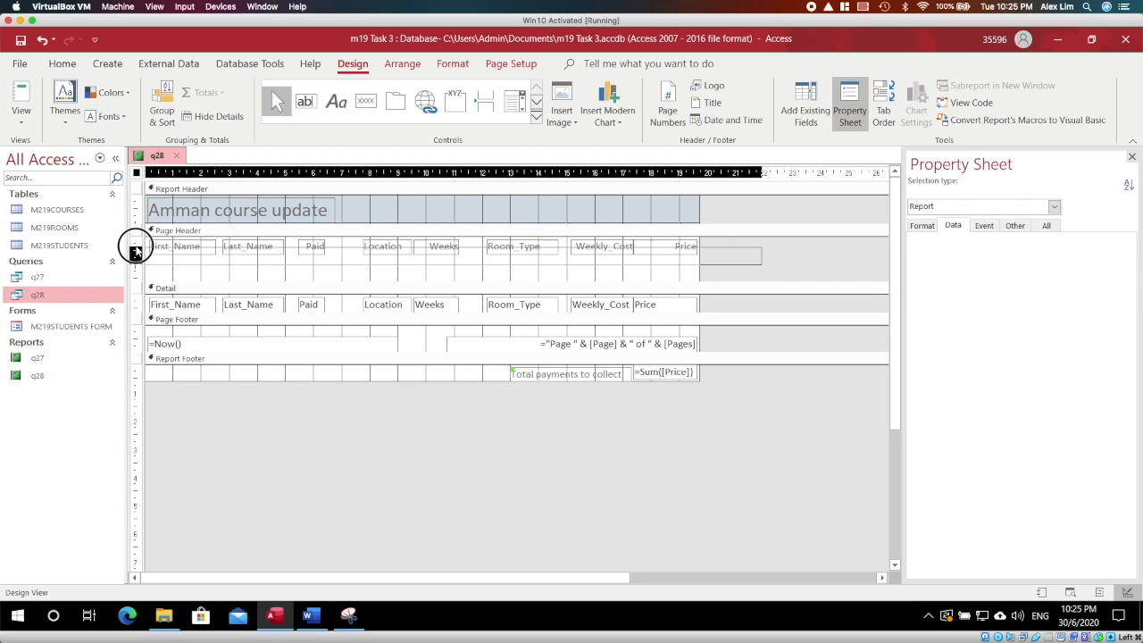
pyautogui.click(133, 247)
pyautogui.press('Down')
pyautogui.press('Down')
pyautogui.press('Down')
pyautogui.press('Down')
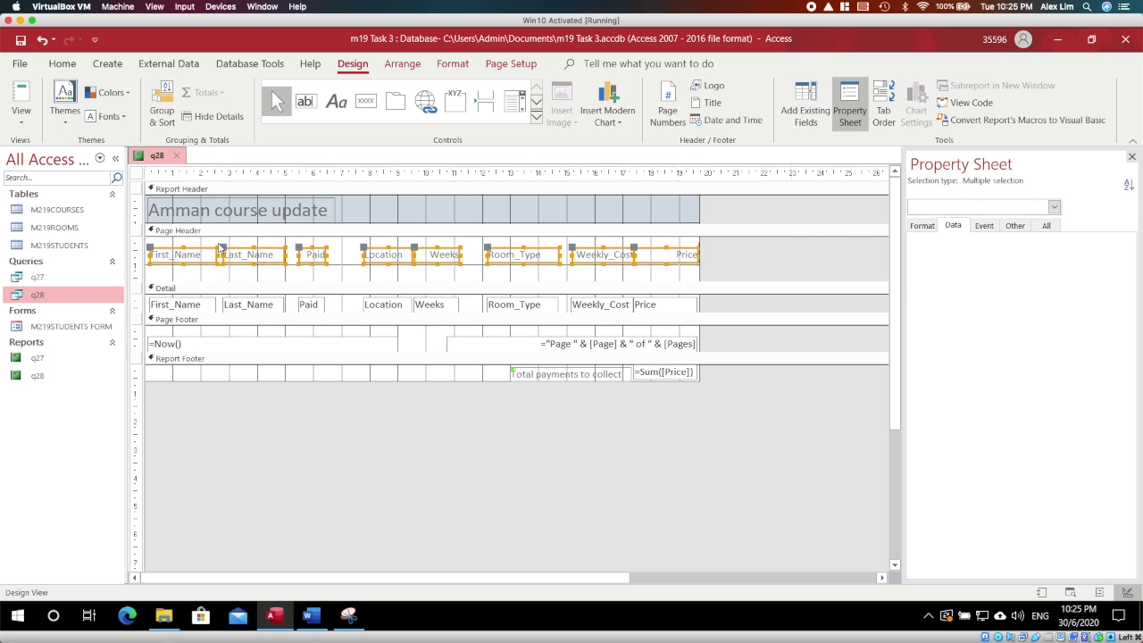
# - Add a "Name CN CN" label in the page header above Weekly_Cost and Price, narrowed to about 3 cm against the report's outer edge
pyautogui.click(336, 101)
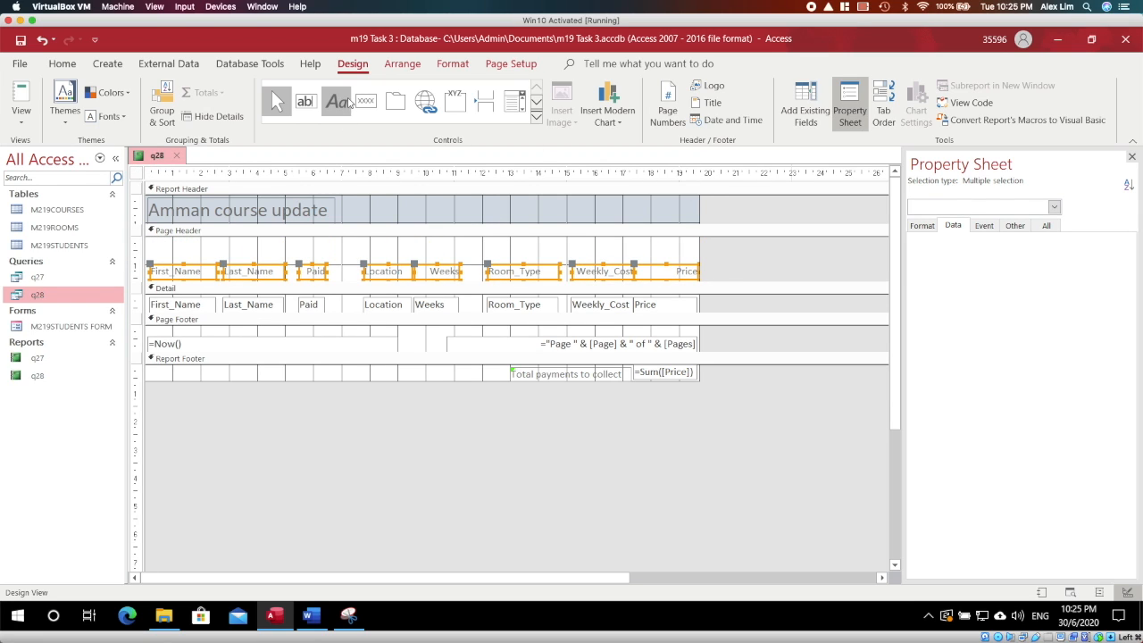
pyautogui.moveTo(556, 242); pyautogui.dragTo(694, 262)
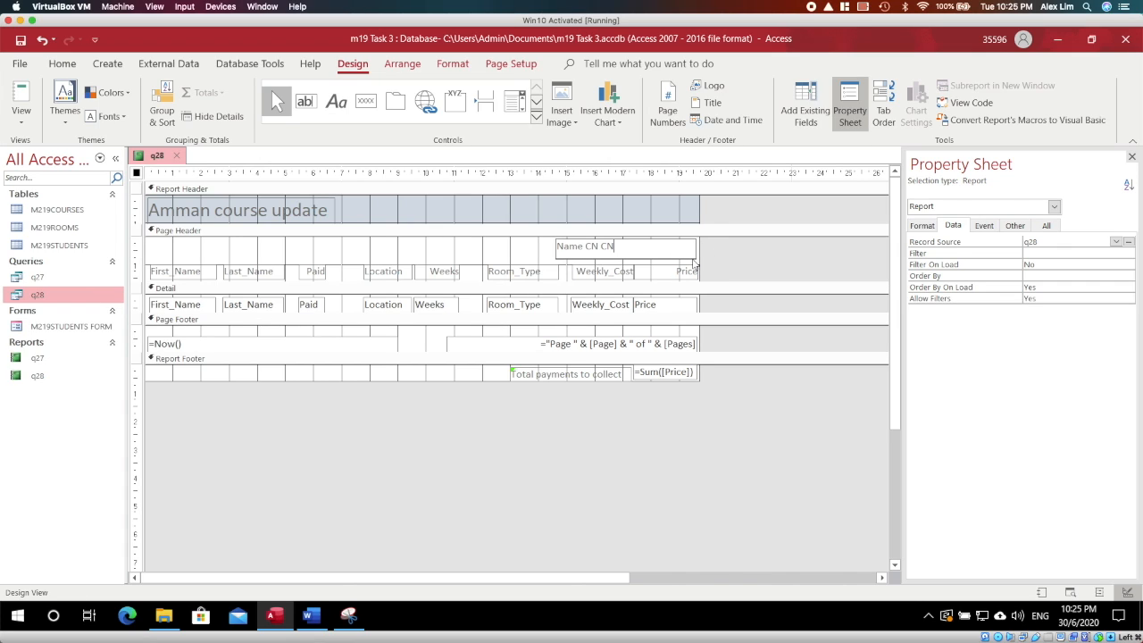
pyautogui.click(646, 244)
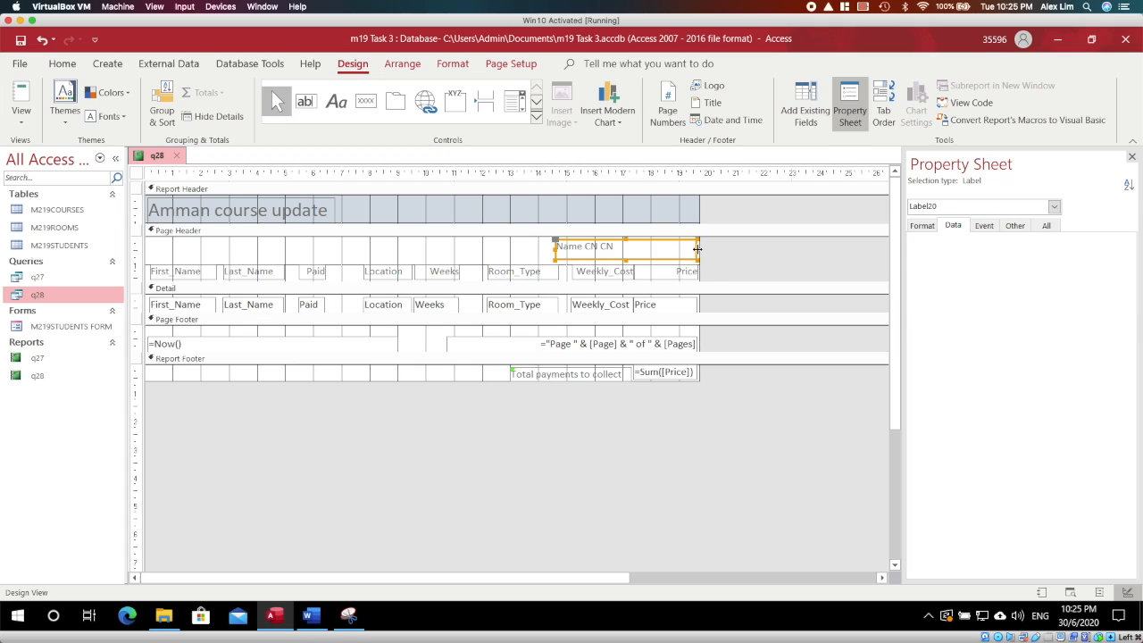
pyautogui.moveTo(555, 248); pyautogui.dragTo(615, 256)
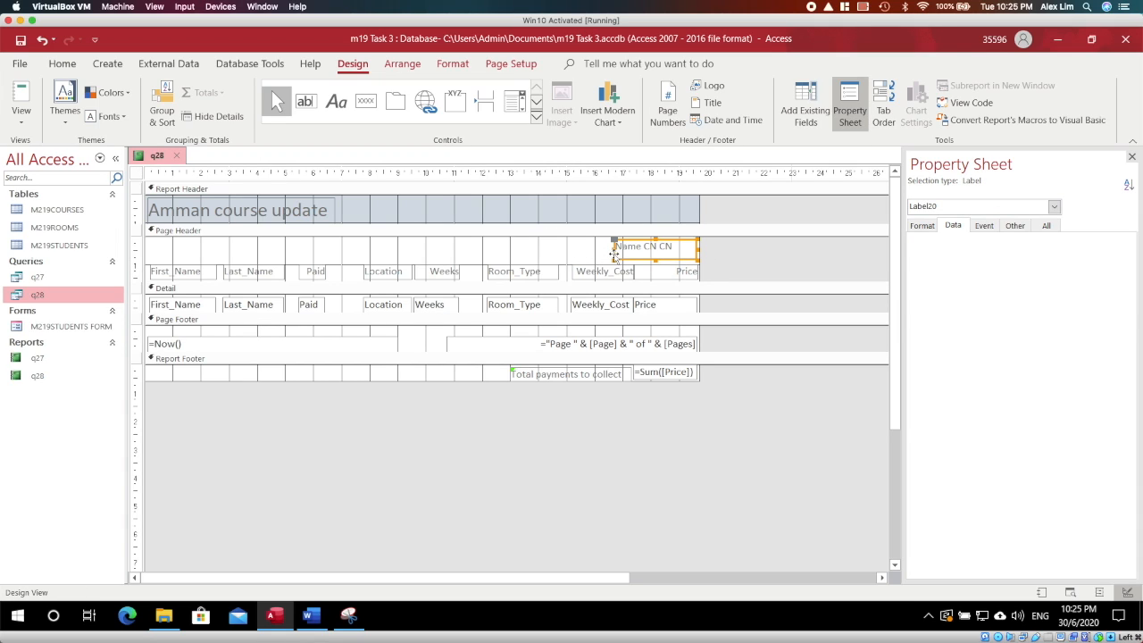
# - Check the report's title, name label, columns and footer total in Print Preview
pyautogui.rightClick(157, 159)
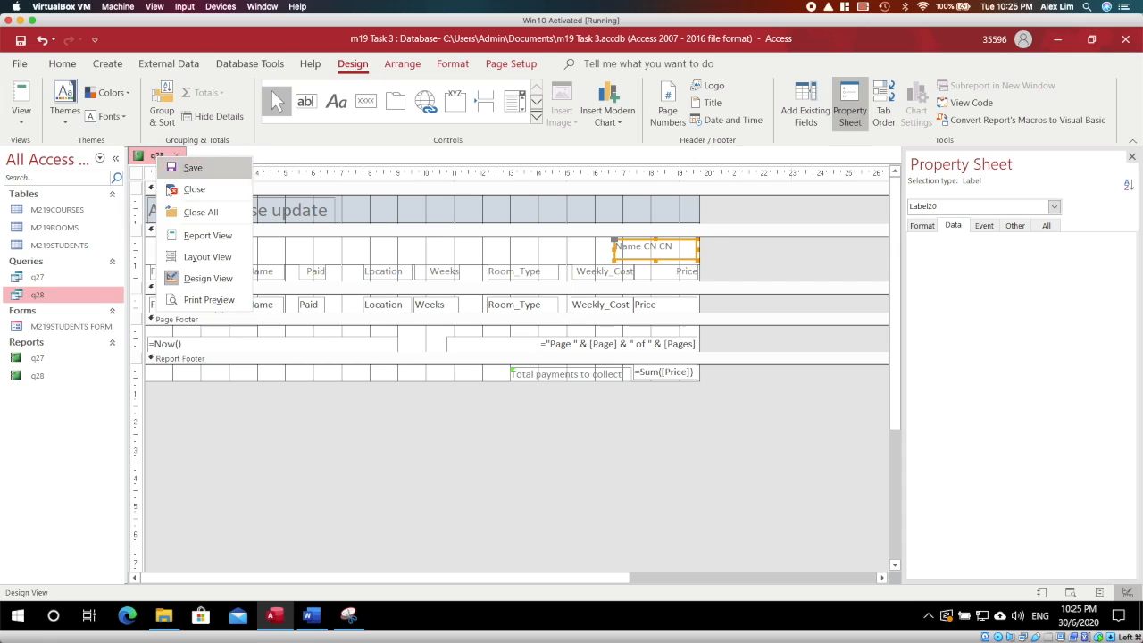
pyautogui.click(199, 298)
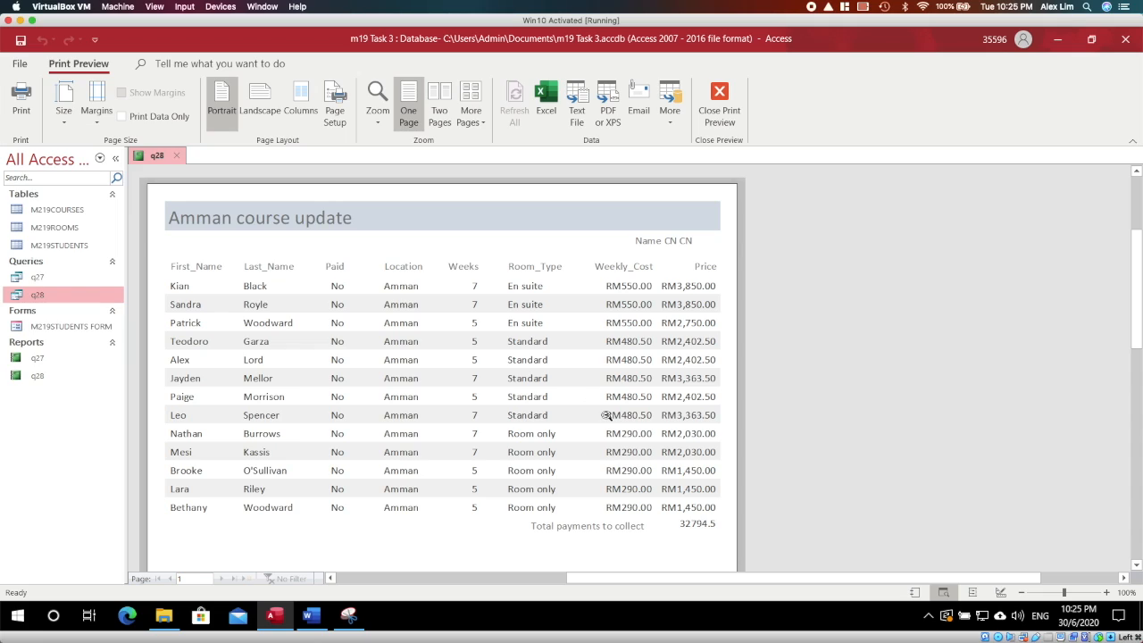
pyautogui.scroll(-1, 692, 526)
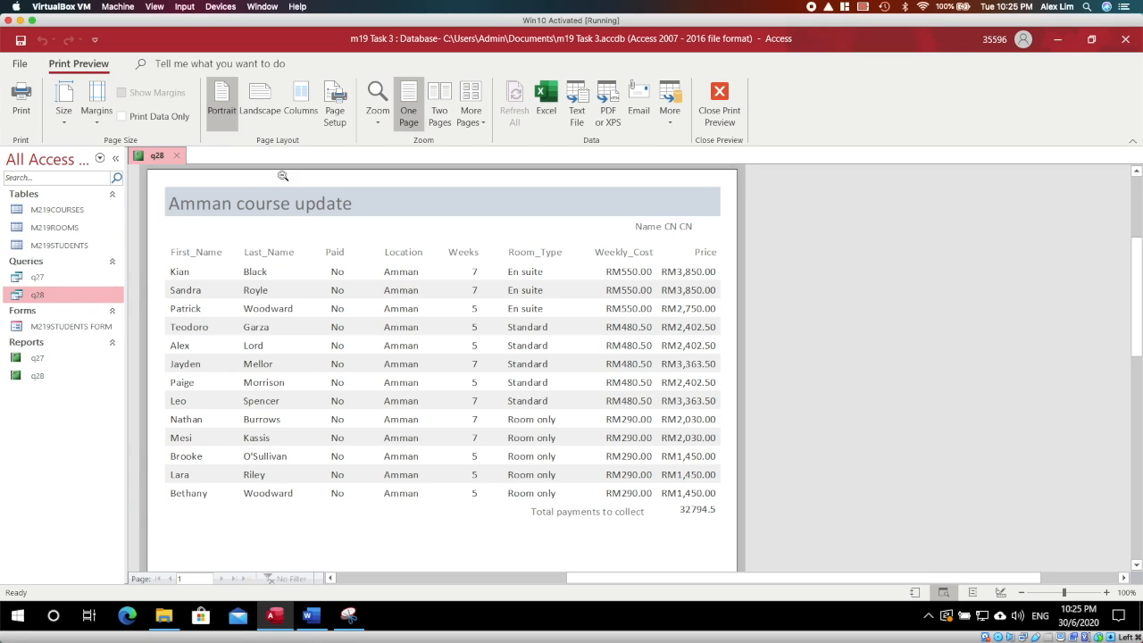
# - Return to Design View and align the "Total payments to collect" label with the Price sum in the report footer
pyautogui.rightClick(162, 160)
pyautogui.click(214, 276)
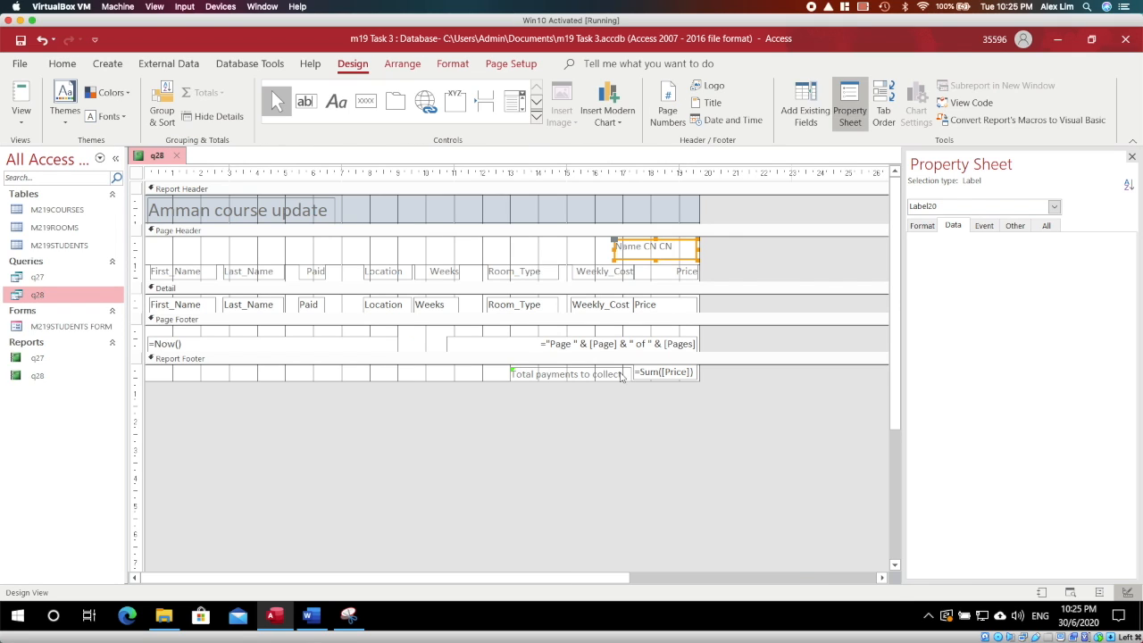
pyautogui.click(624, 375)
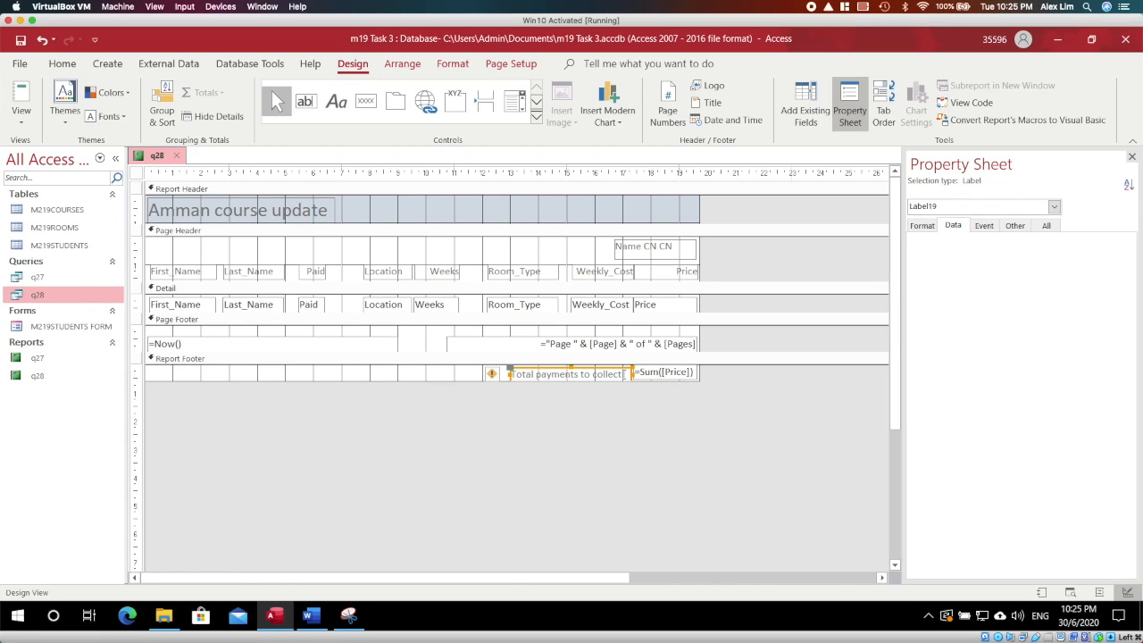
pyautogui.moveTo(623, 374); pyautogui.dragTo(600, 361)
pyautogui.hotkey('ctrl', 'z')
pyautogui.hotkey('ctrl', 'z')
pyautogui.hotkey('ctrl', 'z')
pyautogui.hotkey('ctrl', 'z')
pyautogui.hotkey('ctrl', 'z')
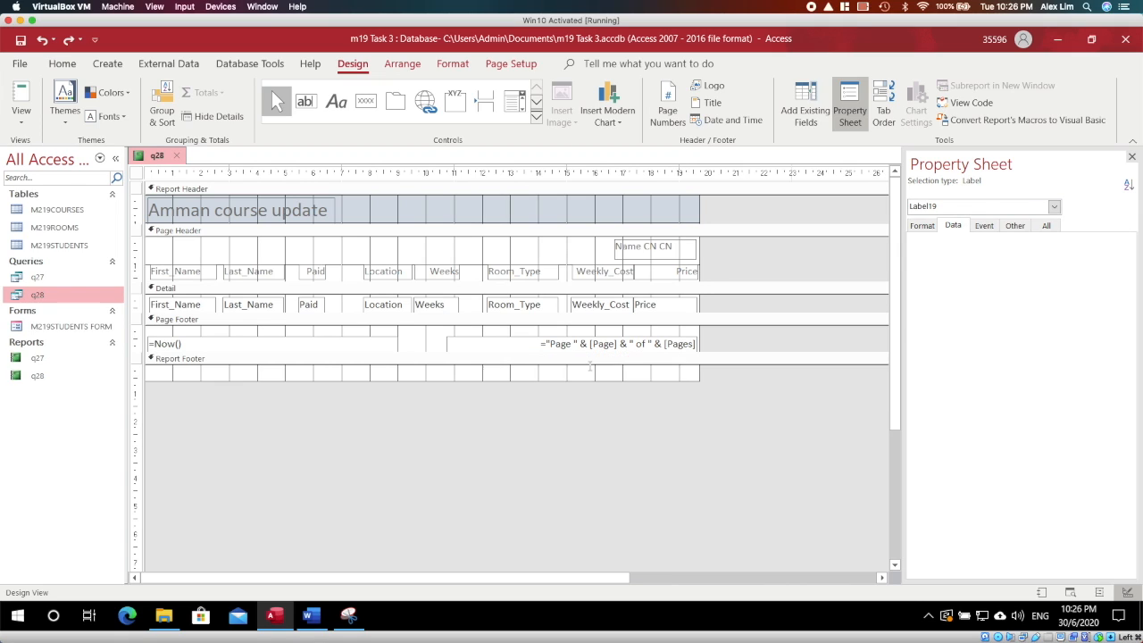
pyautogui.hotkey('ctrl', 'y')
# - Set the format of the Price sum box in the report footer to Currency
pyautogui.click(669, 368)
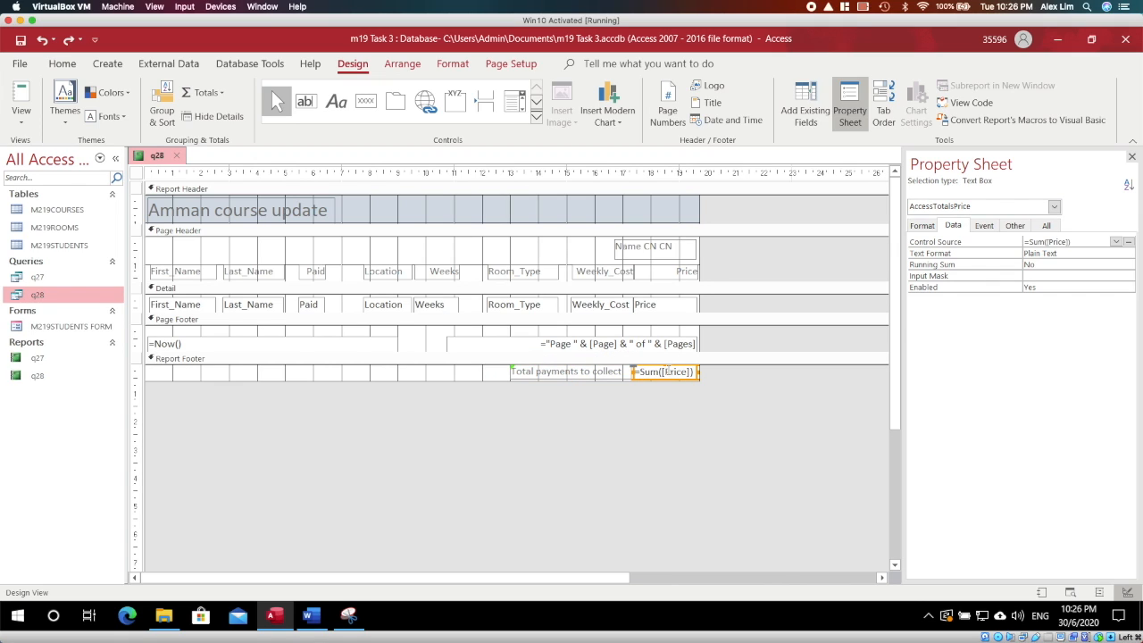
pyautogui.rightClick(668, 370)
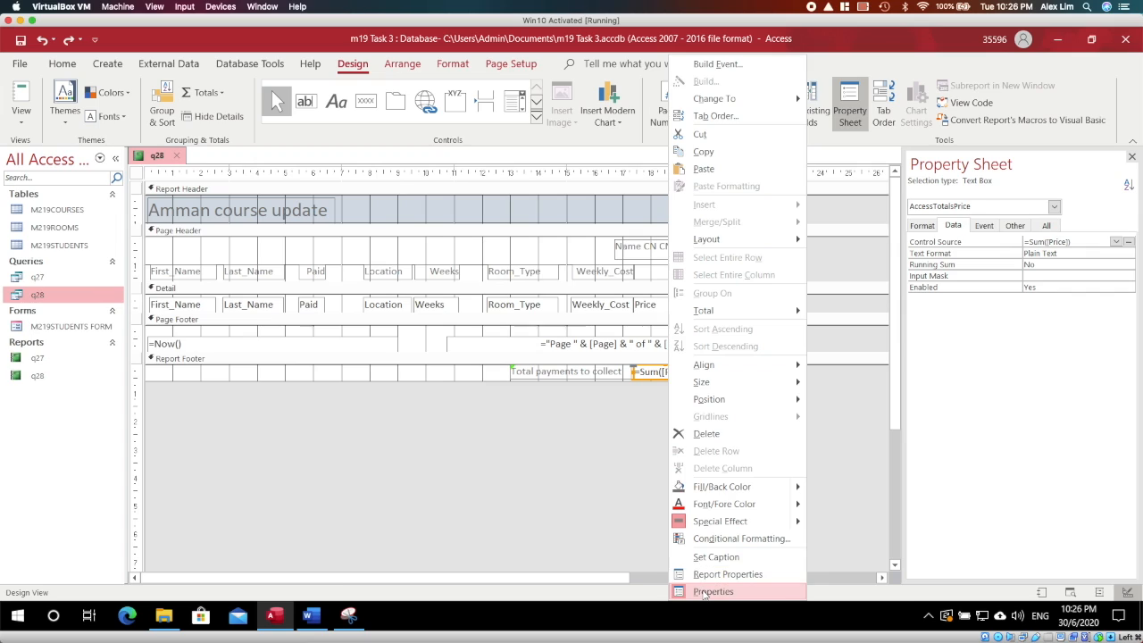
pyautogui.click(960, 372)
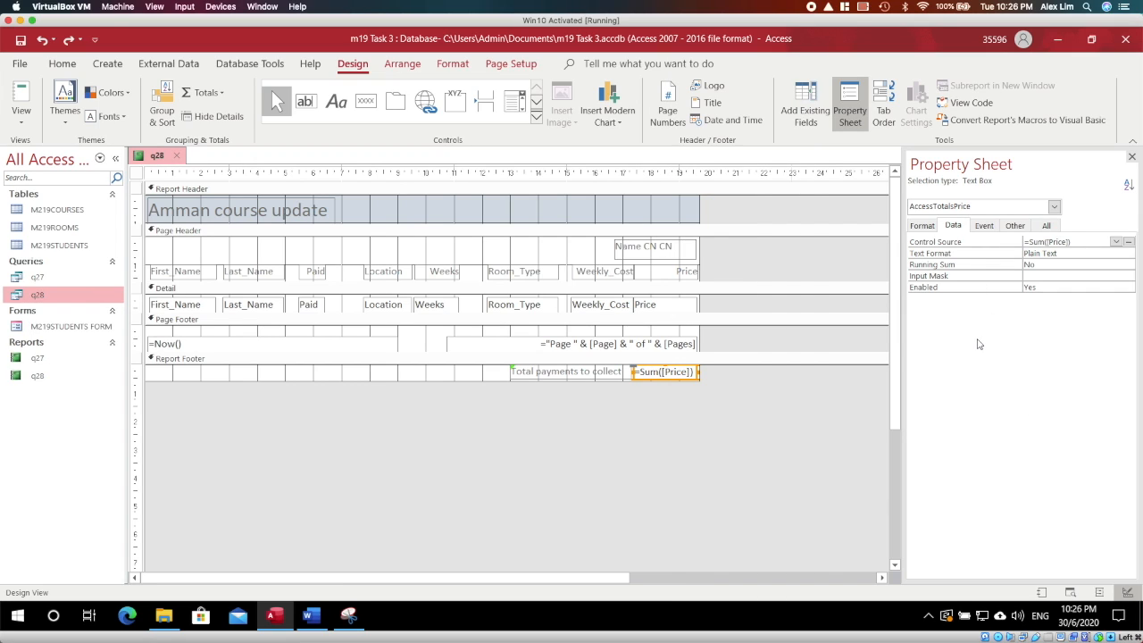
pyautogui.click(927, 228)
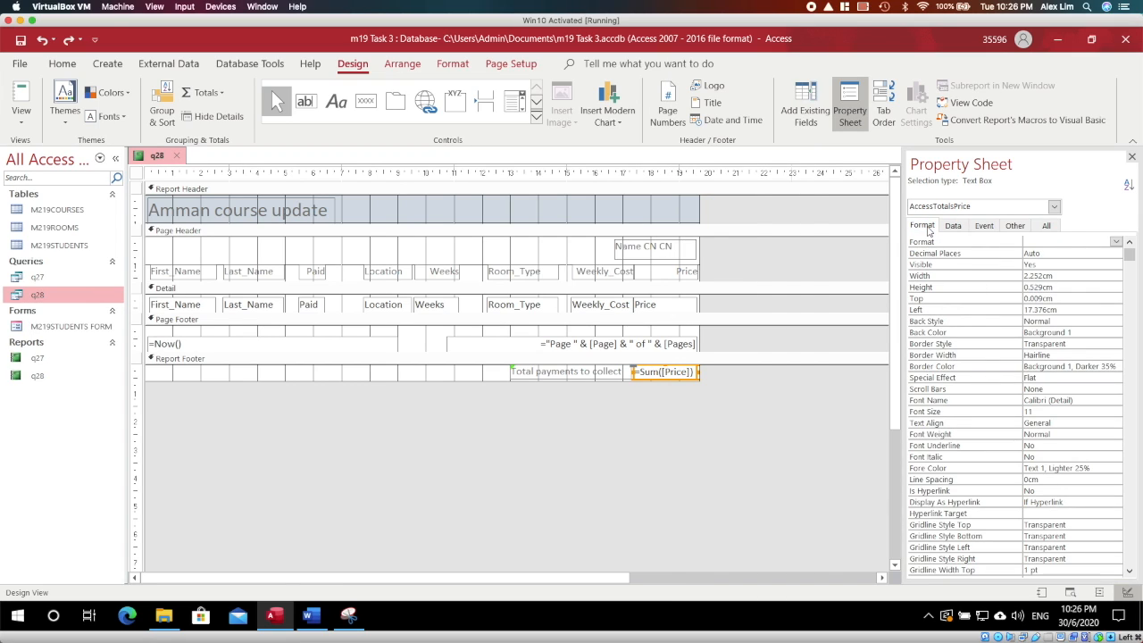
pyautogui.click(1116, 241)
pyautogui.click(1042, 339)
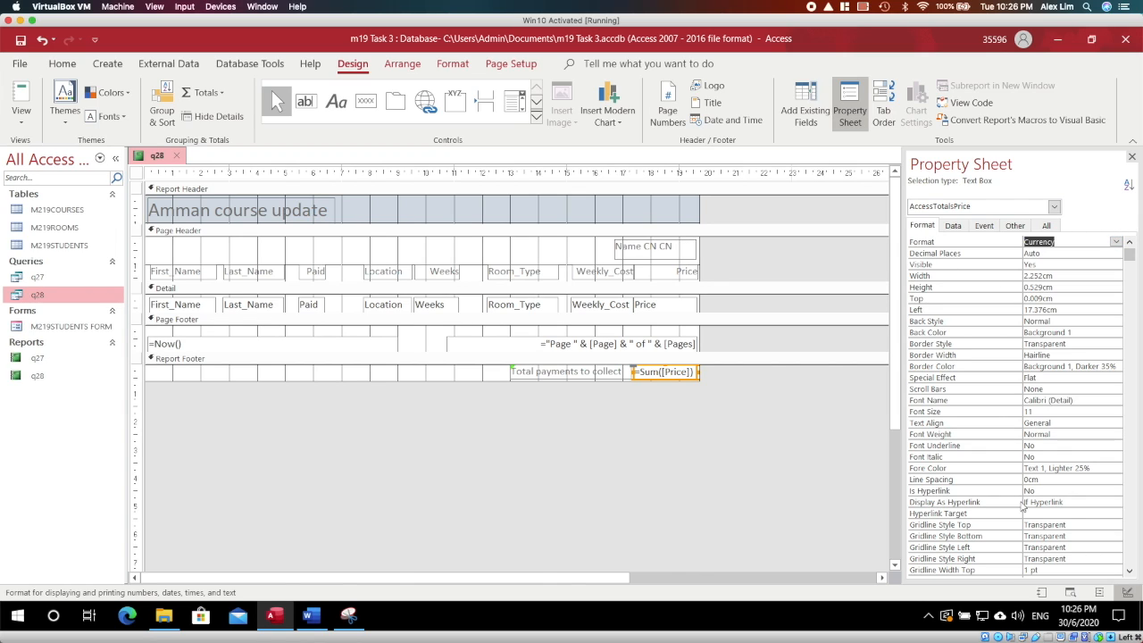
# - Save the q28 report and open it in Print Preview
pyautogui.rightClick(170, 160)
pyautogui.click(198, 165)
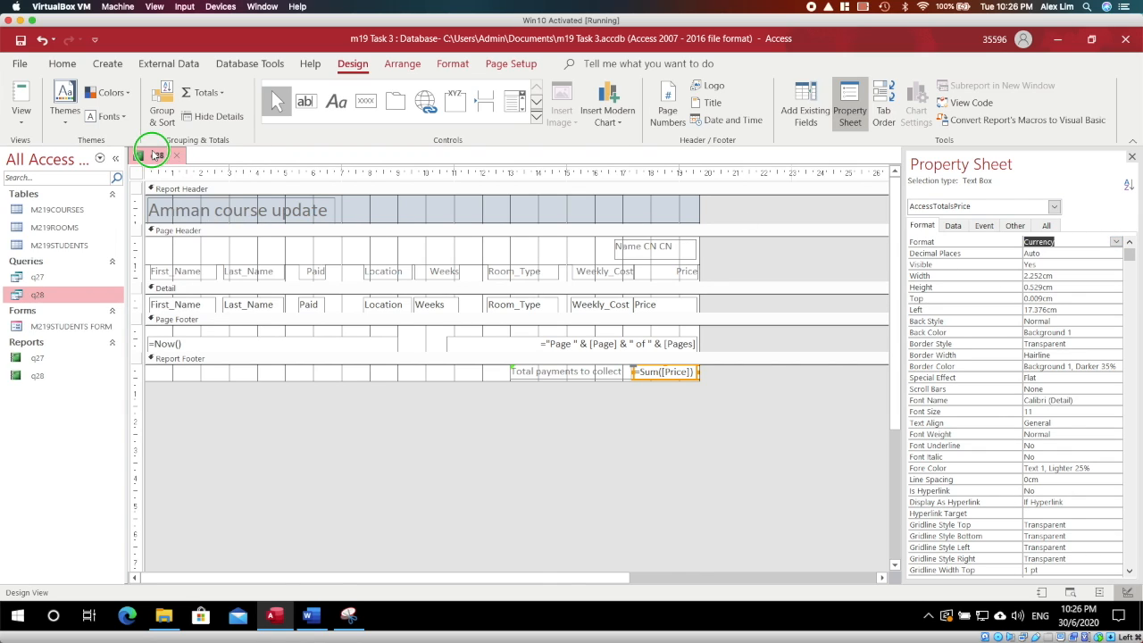
pyautogui.rightClick(153, 154)
pyautogui.click(205, 298)
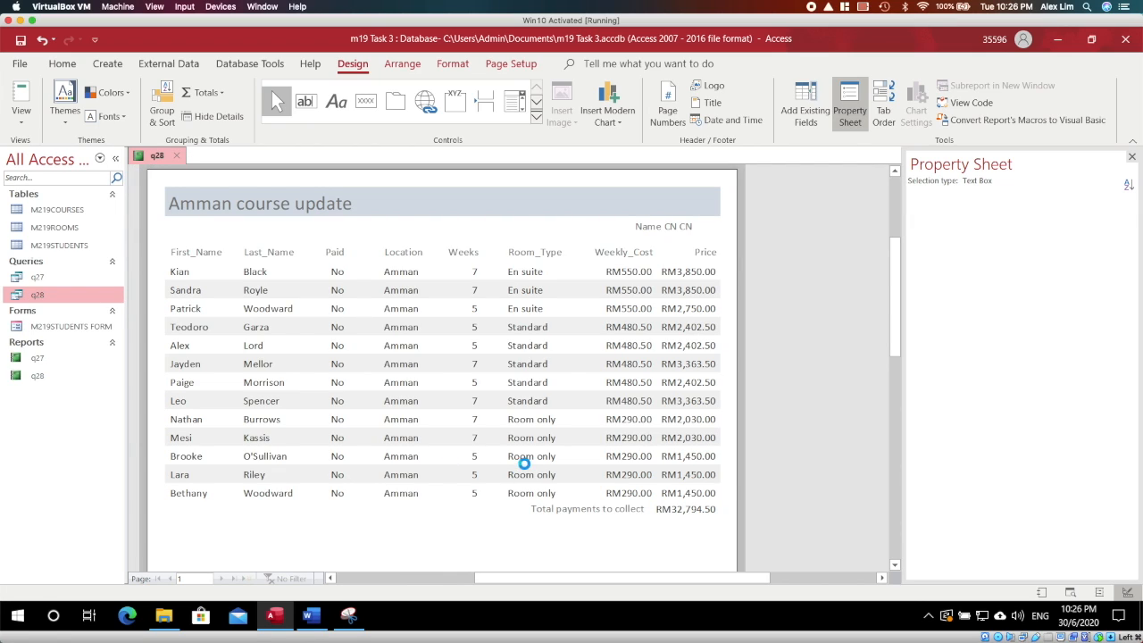